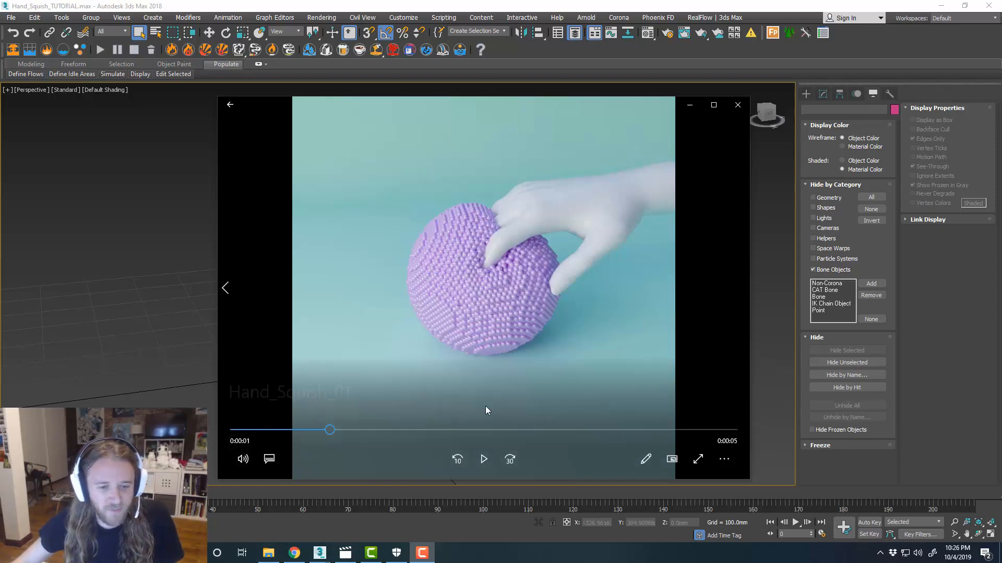
Step: Review the Hand_Squish_01 reference video by replaying it from the start and scrubbing to the squeeze, and minimise the player
{"action": "left_click_drag", "start_coordinate": [329, 434], "coordinate": [240, 431]}
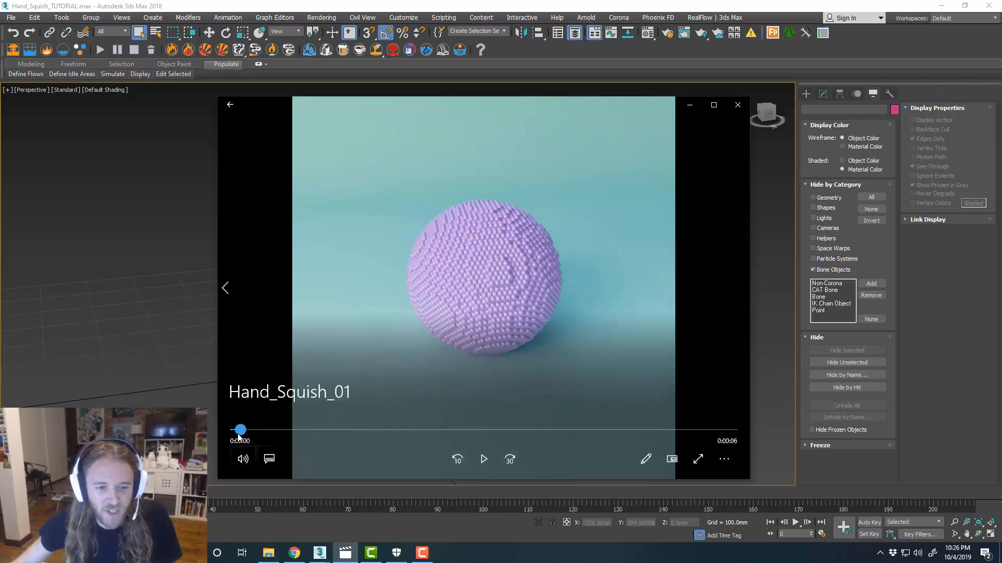
{"action": "left_click", "coordinate": [484, 459]}
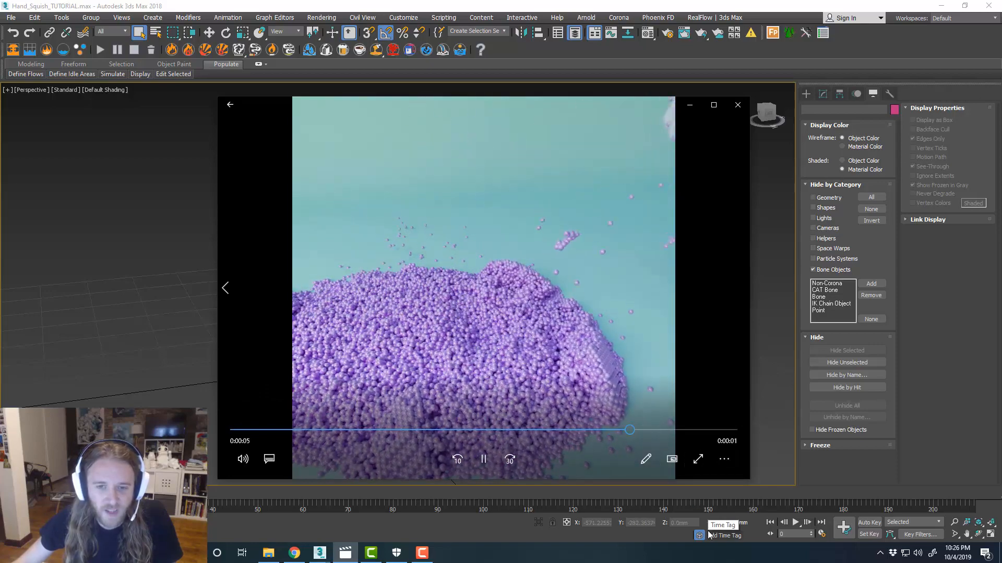
{"action": "left_click_drag", "start_coordinate": [403, 429], "coordinate": [245, 429]}
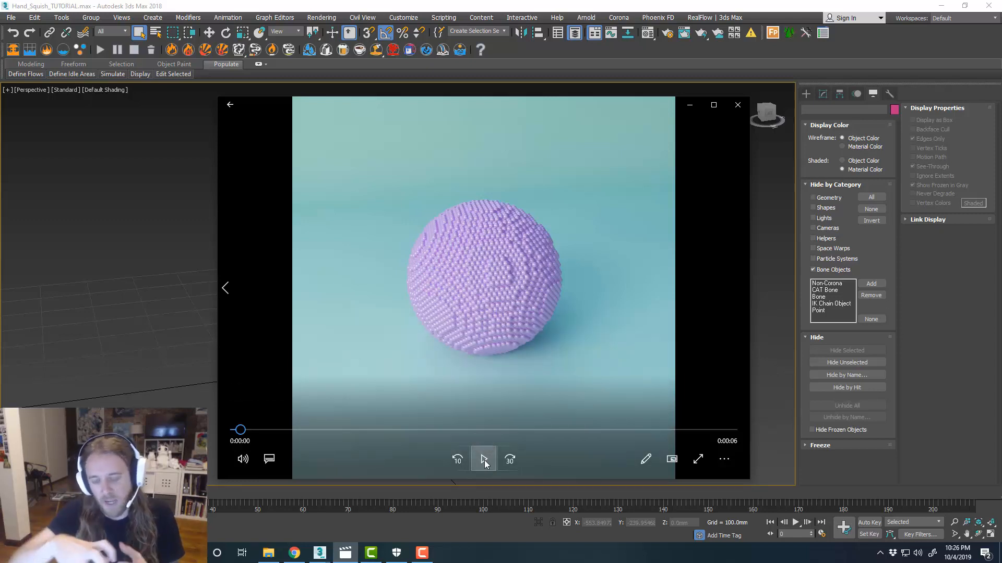
{"action": "left_click", "coordinate": [484, 460]}
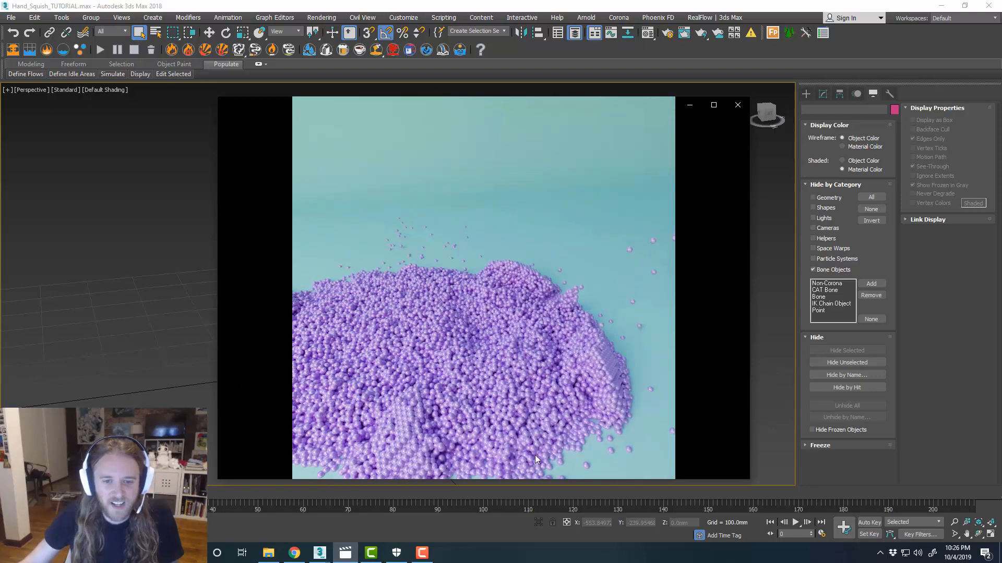
{"action": "left_click_drag", "start_coordinate": [342, 430], "coordinate": [381, 434]}
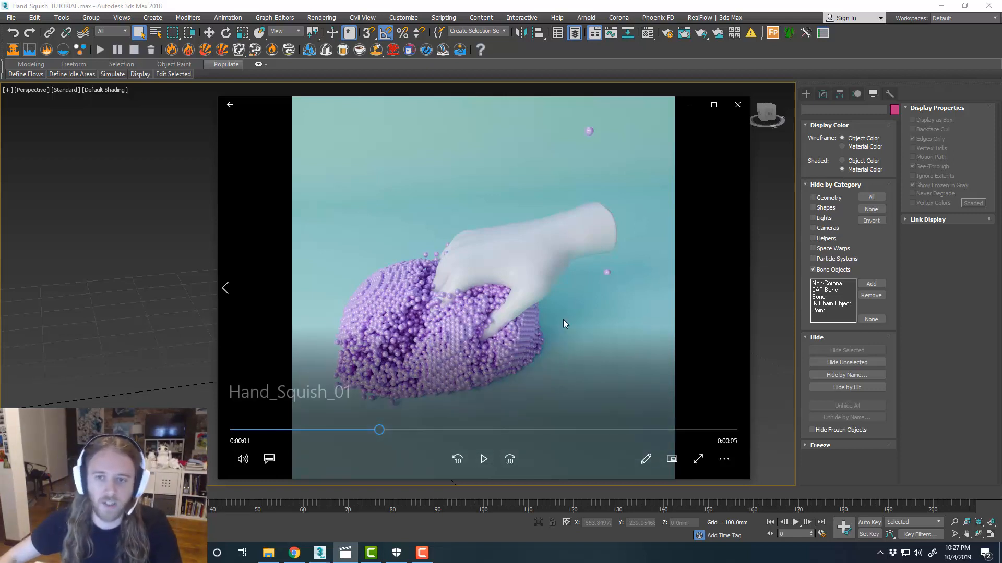
{"action": "left_click", "coordinate": [689, 104]}
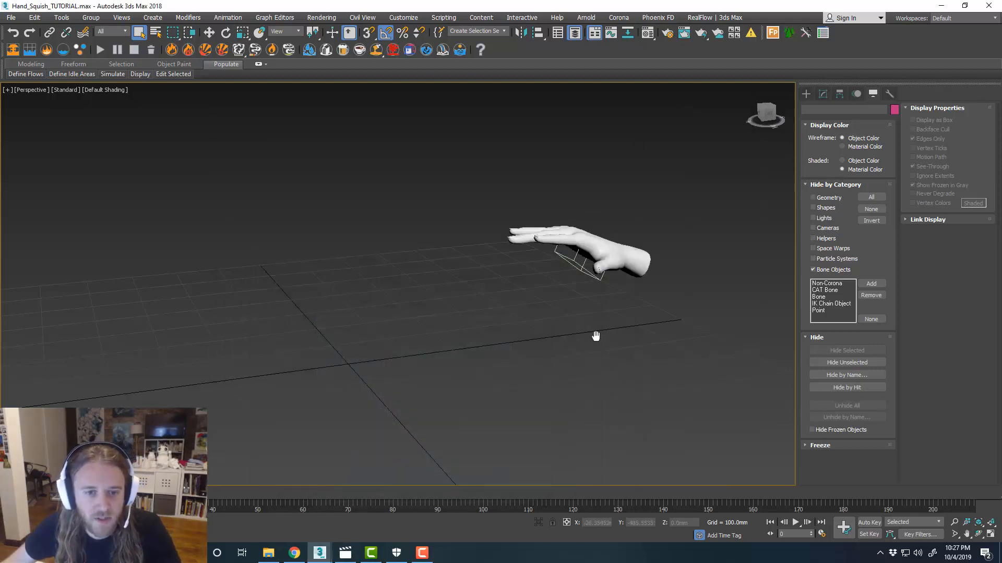
Step: Unhide the Bone Objects category and examine the rig inside the hand from several angles
{"action": "middle_click_drag", "start_coordinate": [594, 337], "coordinate": [541, 302], "text": "alt"}
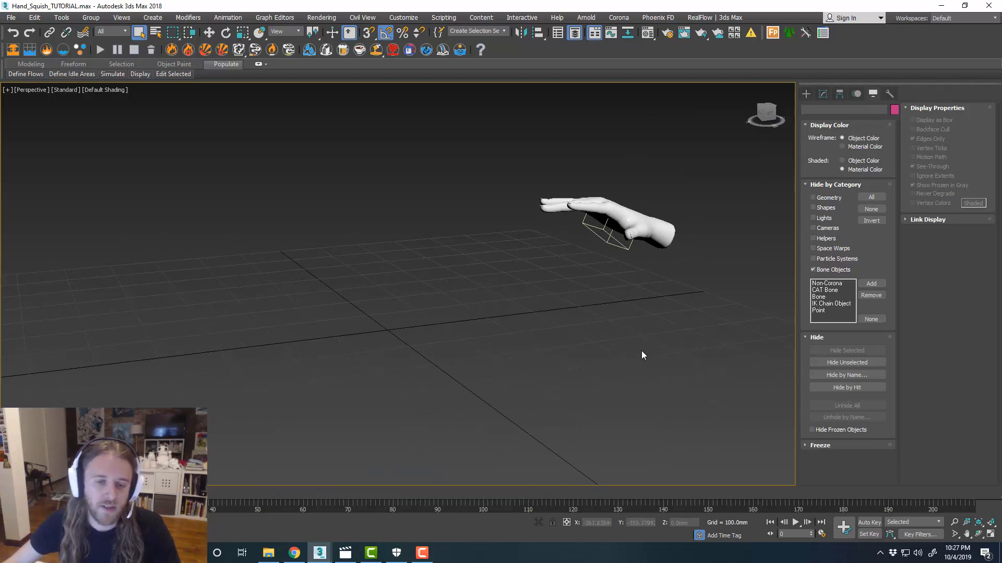
{"action": "middle_click_drag", "start_coordinate": [641, 350], "coordinate": [627, 349], "text": "alt"}
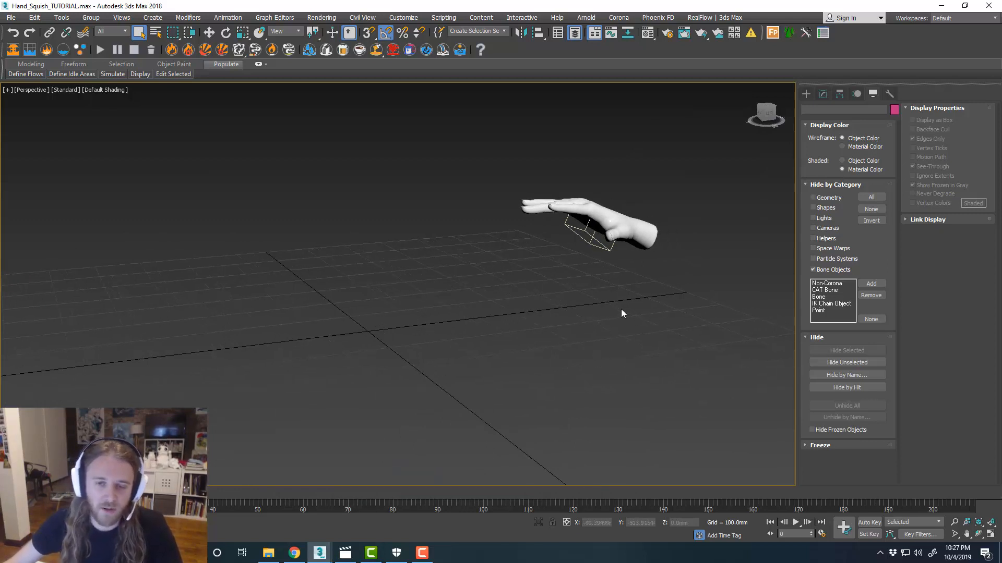
{"action": "middle_click_drag", "start_coordinate": [603, 312], "coordinate": [606, 310], "text": "alt"}
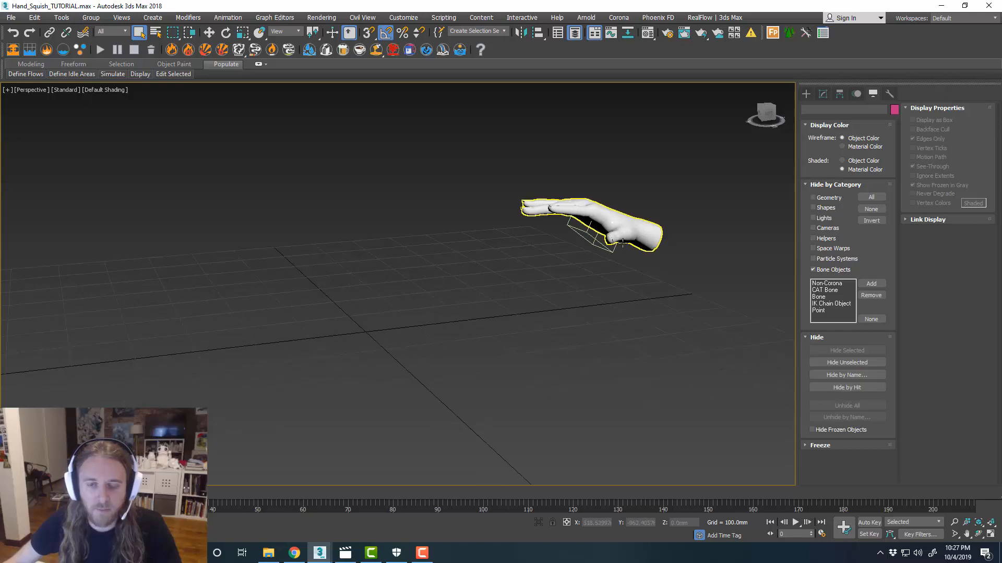
{"action": "middle_click_drag", "start_coordinate": [619, 247], "coordinate": [684, 246], "text": "alt"}
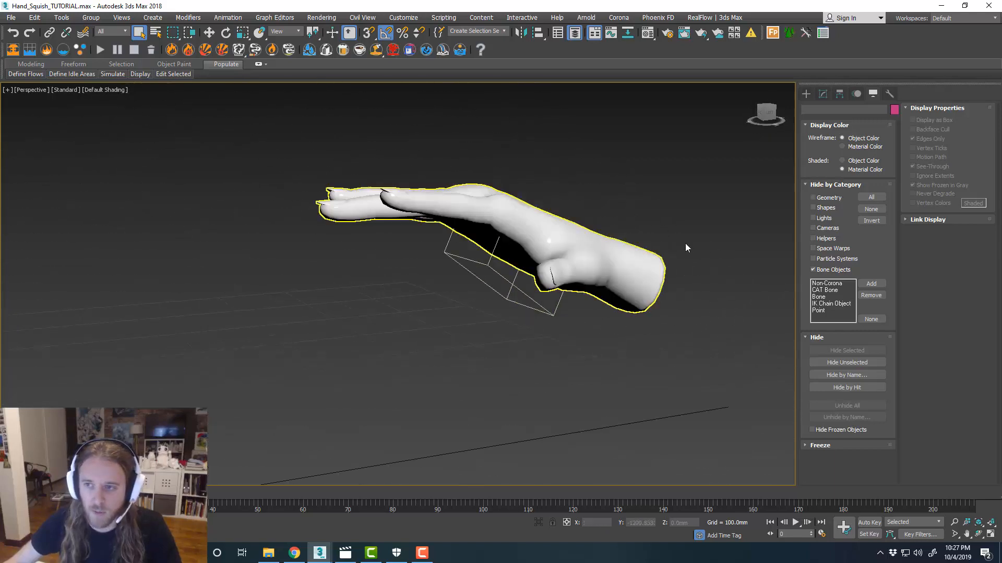
{"action": "left_click", "coordinate": [813, 270]}
{"action": "mouse_move", "coordinate": [553, 281]}
{"action": "middle_mouse_down", "text": "alt"}
{"action": "mouse_move", "coordinate": [566, 286]}
{"action": "mouse_move", "coordinate": [548, 289]}
{"action": "middle_mouse_up", "text": "alt"}
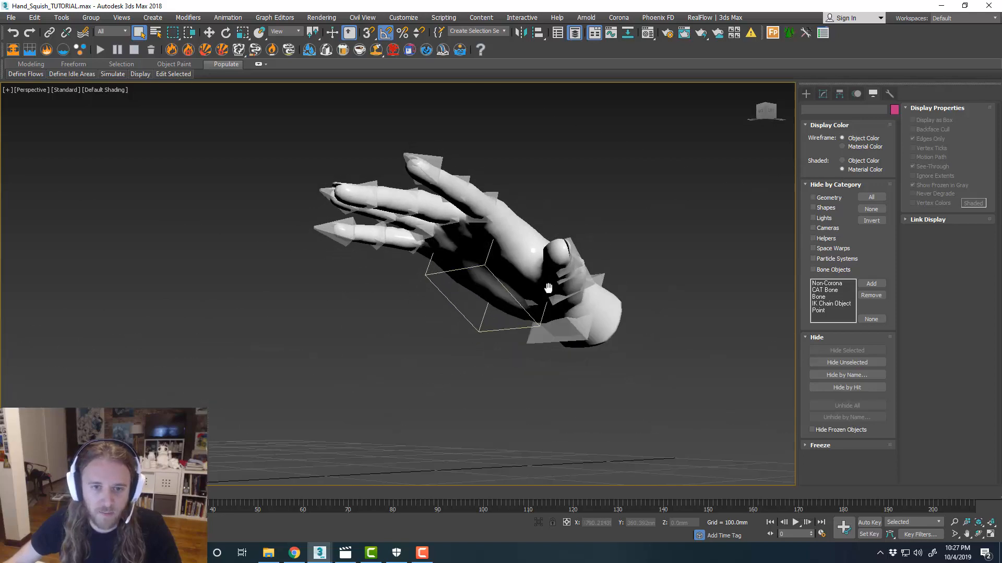
{"action": "scroll", "coordinate": [485, 320], "scroll_direction": "down", "scroll_amount": 3}
{"action": "middle_click_drag", "start_coordinate": [474, 326], "coordinate": [516, 316], "text": "alt"}
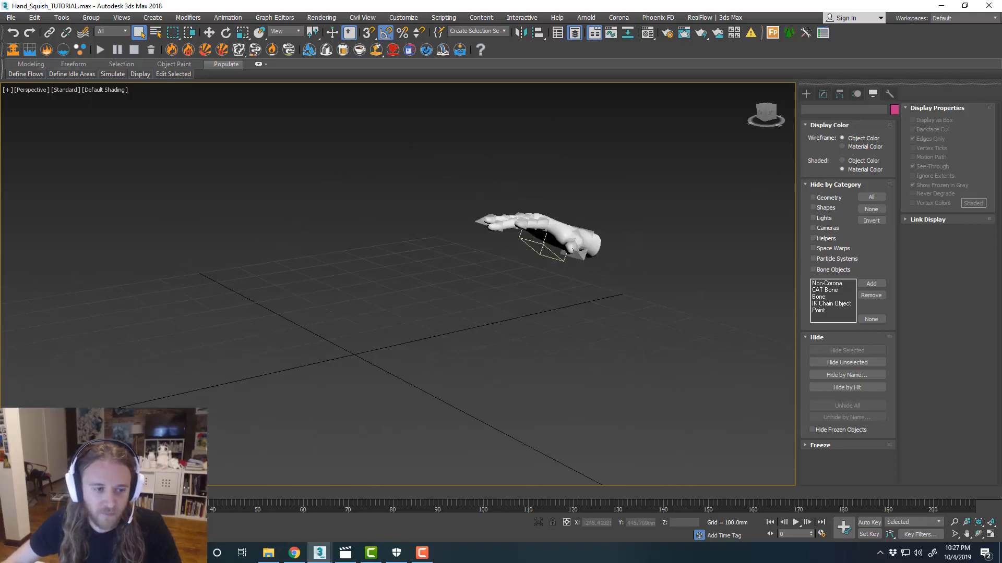
Step: Scrub the hand animation forward to frame 122 and back to frame 95, examining the hand's squeezing motion up close
{"action": "left_click_drag", "start_coordinate": [60, 493], "coordinate": [582, 427]}
{"action": "scroll", "coordinate": [467, 368], "scroll_direction": "up", "scroll_amount": 3}
{"action": "middle_click_drag", "start_coordinate": [467, 368], "coordinate": [439, 361], "text": "alt"}
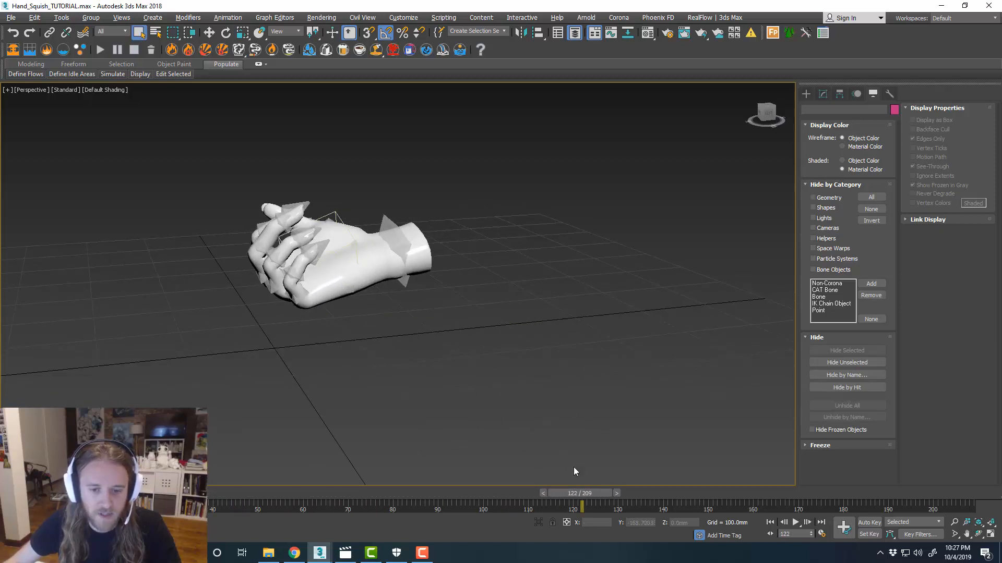
{"action": "left_click_drag", "start_coordinate": [574, 492], "coordinate": [466, 429]}
{"action": "key", "text": "q"}
{"action": "scroll", "coordinate": [321, 243], "scroll_direction": "up", "scroll_amount": 3}
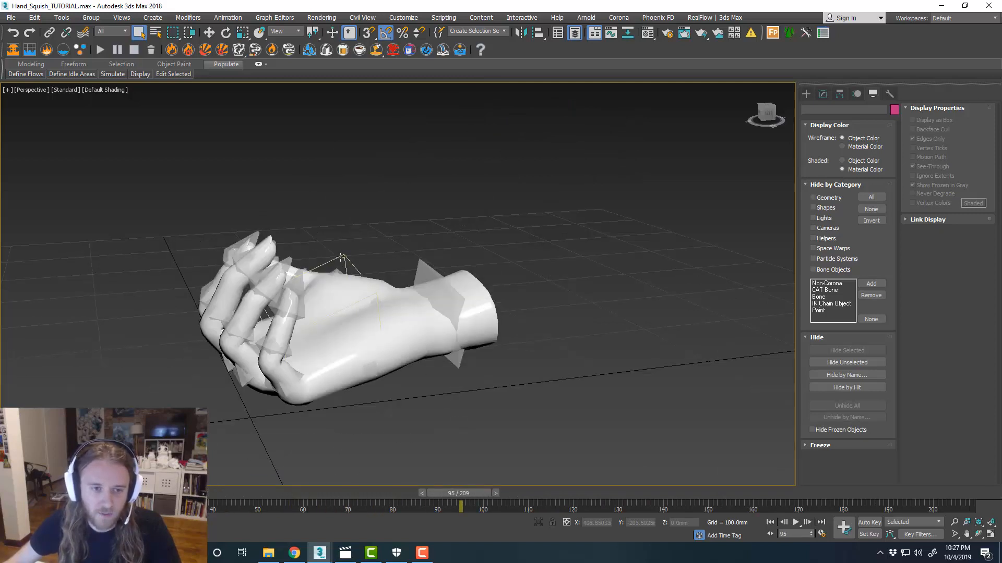
Step: Select the Palm_Attractor box in the palm to identify it, clear the selection, and return the timeline to the first frame
{"action": "left_click", "coordinate": [343, 258]}
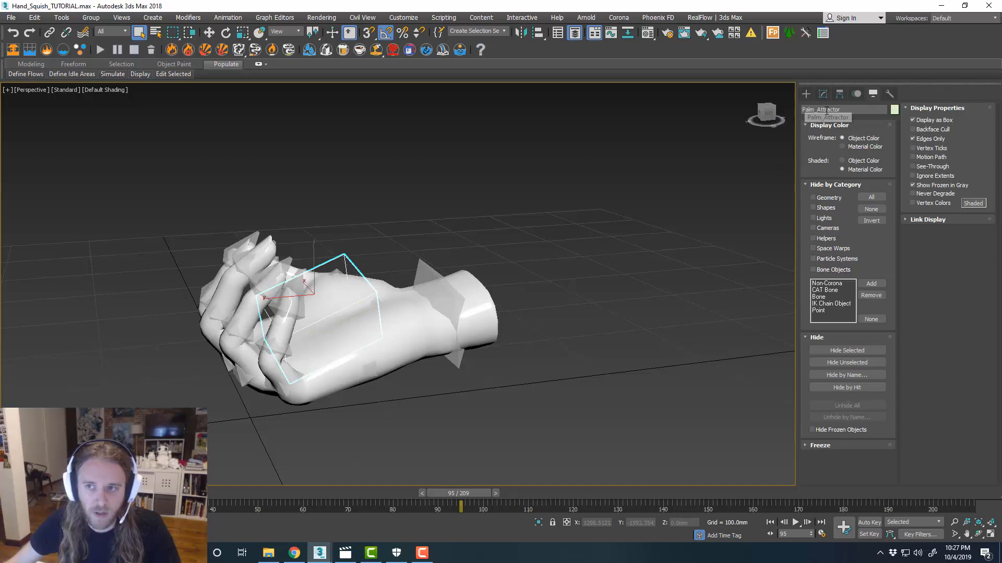
{"action": "left_click", "coordinate": [844, 109]}
{"action": "left_click", "coordinate": [573, 313]}
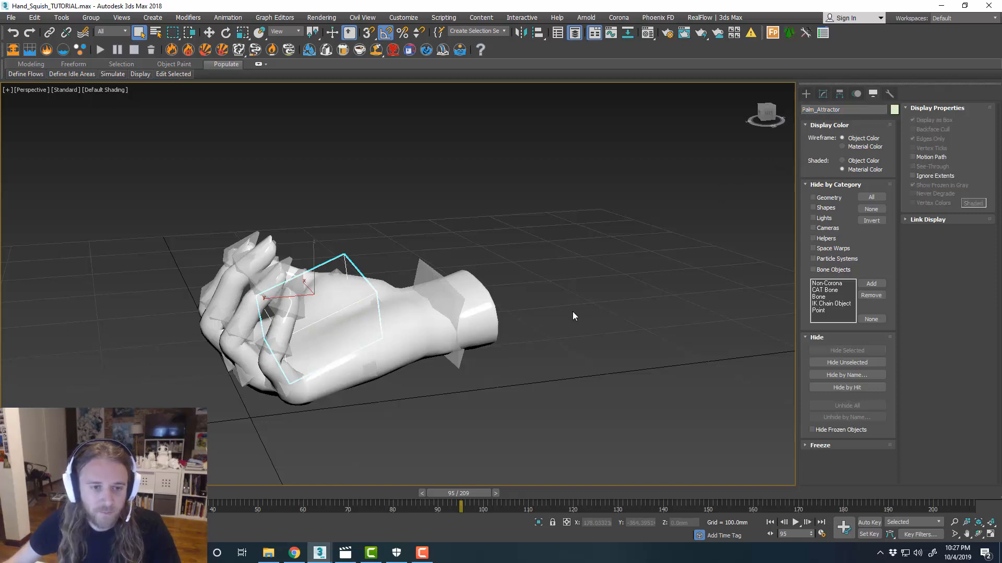
{"action": "scroll", "coordinate": [497, 326], "scroll_direction": "down", "scroll_amount": 5}
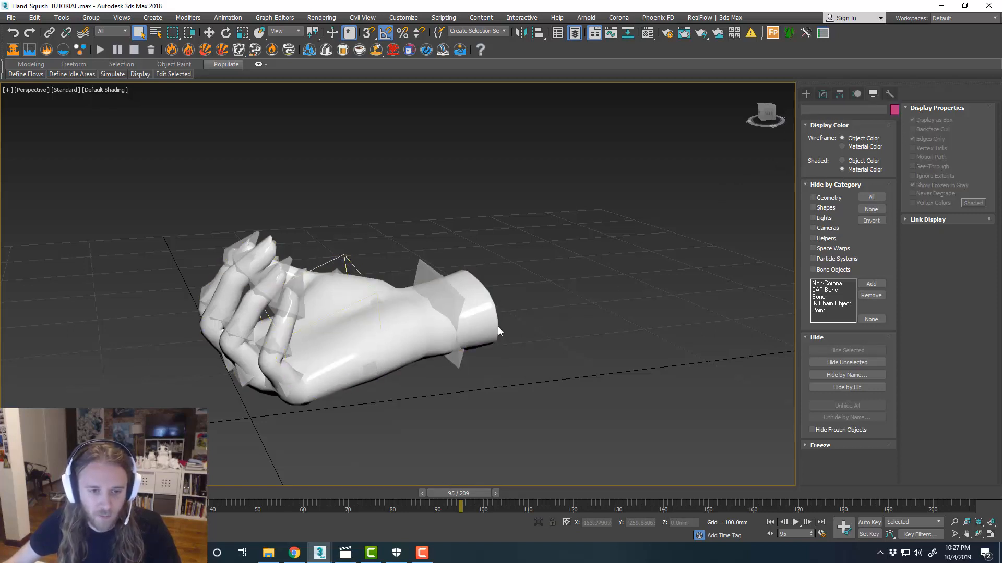
{"action": "scroll", "coordinate": [514, 344], "scroll_direction": "down", "scroll_amount": 4}
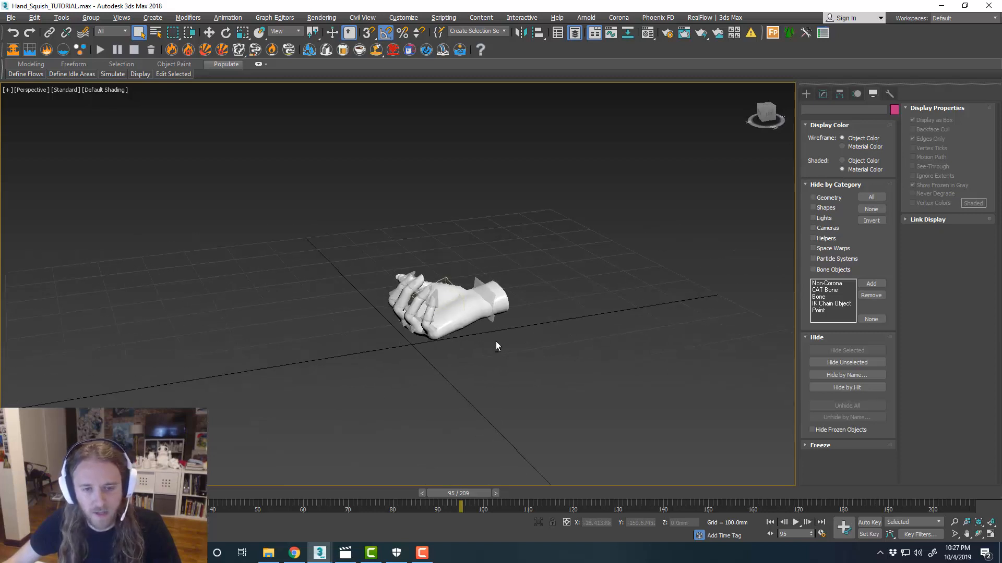
{"action": "left_click_drag", "start_coordinate": [448, 495], "coordinate": [26, 495]}
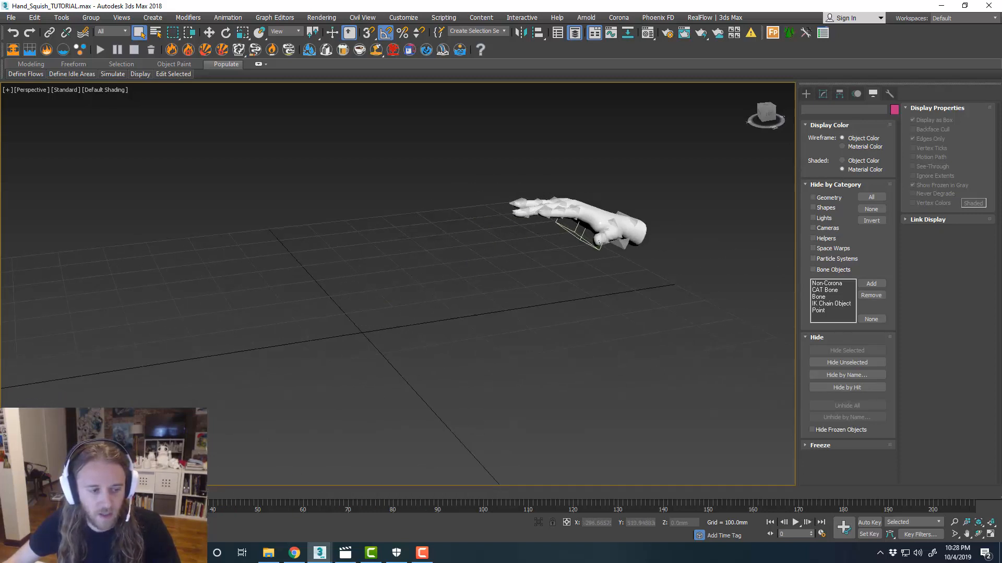
Step: Select the hand mesh to identify it, clear the selection, and inspect the hand's starting pose
{"action": "mouse_move", "coordinate": [477, 353]}
{"action": "middle_mouse_down"}
{"action": "mouse_move", "coordinate": [461, 323]}
{"action": "mouse_move", "coordinate": [475, 310]}
{"action": "mouse_move", "coordinate": [529, 328]}
{"action": "mouse_move", "coordinate": [504, 308]}
{"action": "mouse_move", "coordinate": [530, 319]}
{"action": "mouse_move", "coordinate": [471, 338]}
{"action": "middle_mouse_up"}
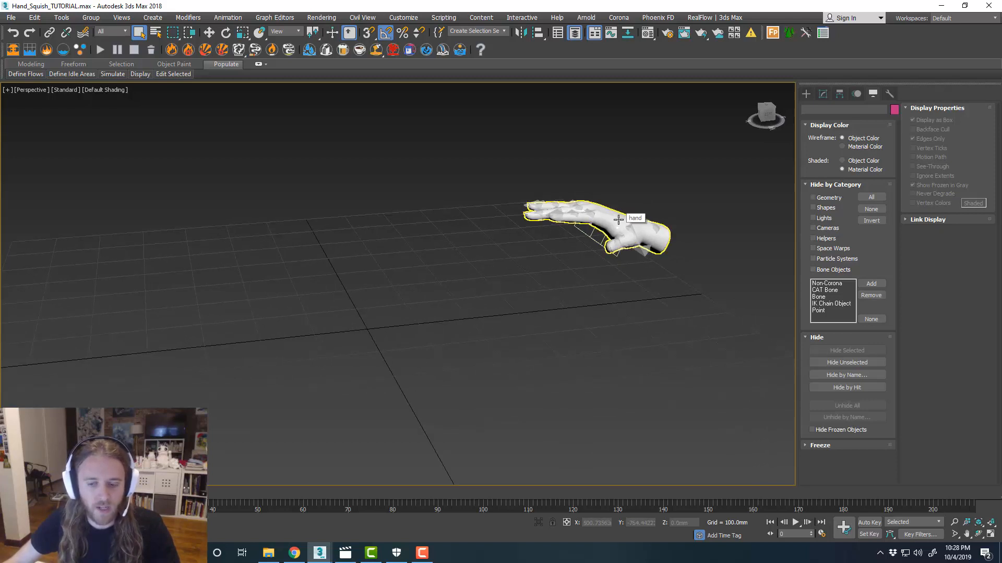
{"action": "left_click", "coordinate": [616, 214]}
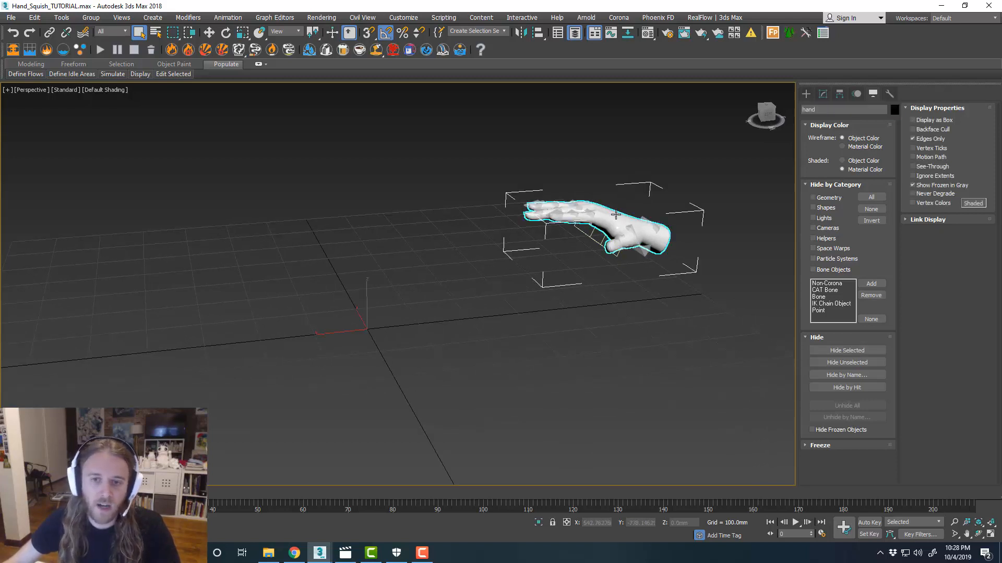
{"action": "left_click", "coordinate": [622, 158]}
{"action": "scroll", "coordinate": [609, 216], "scroll_direction": "up", "scroll_amount": 3}
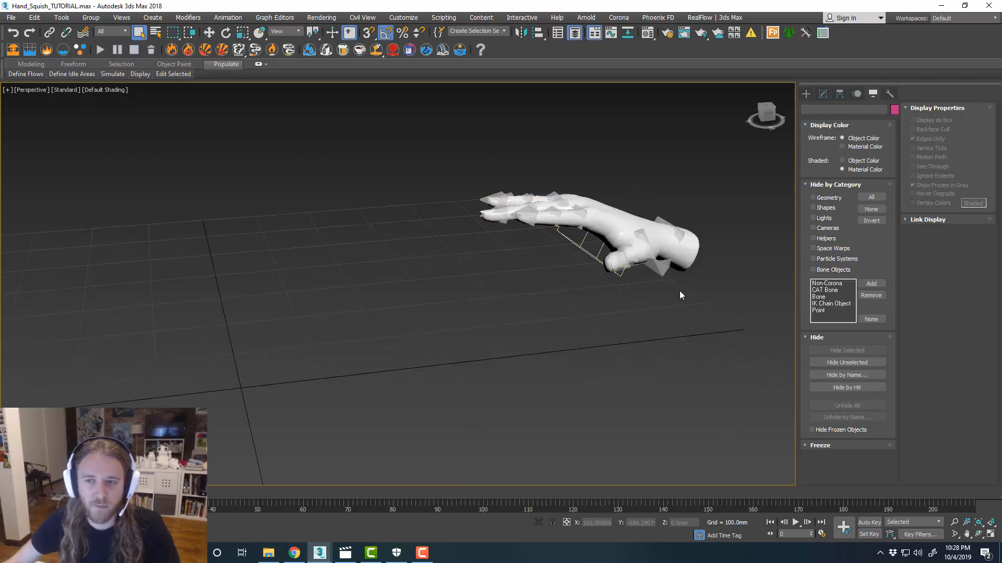
{"action": "middle_click_drag", "start_coordinate": [677, 295], "coordinate": [661, 301]}
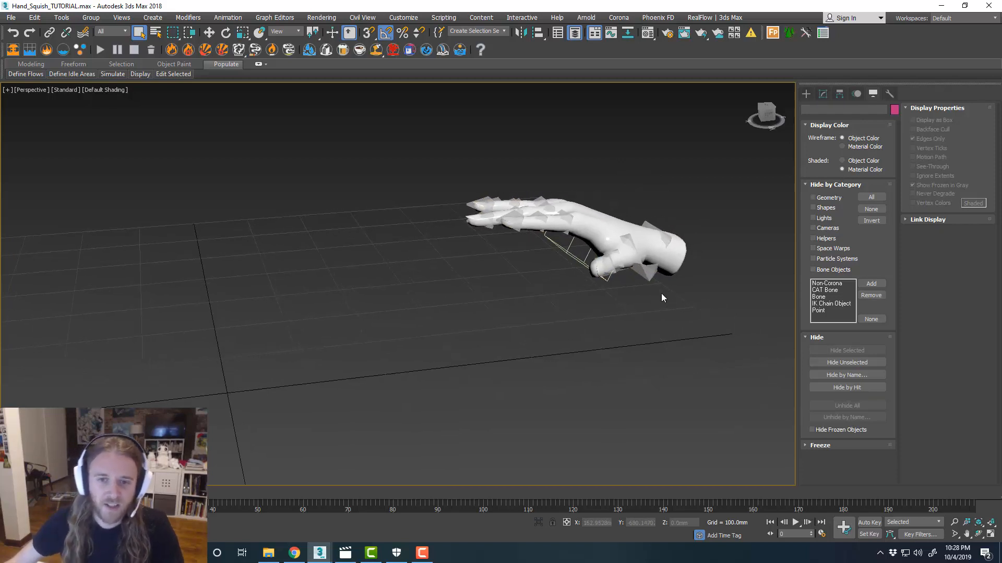
{"action": "middle_click_drag", "start_coordinate": [546, 330], "coordinate": [558, 317]}
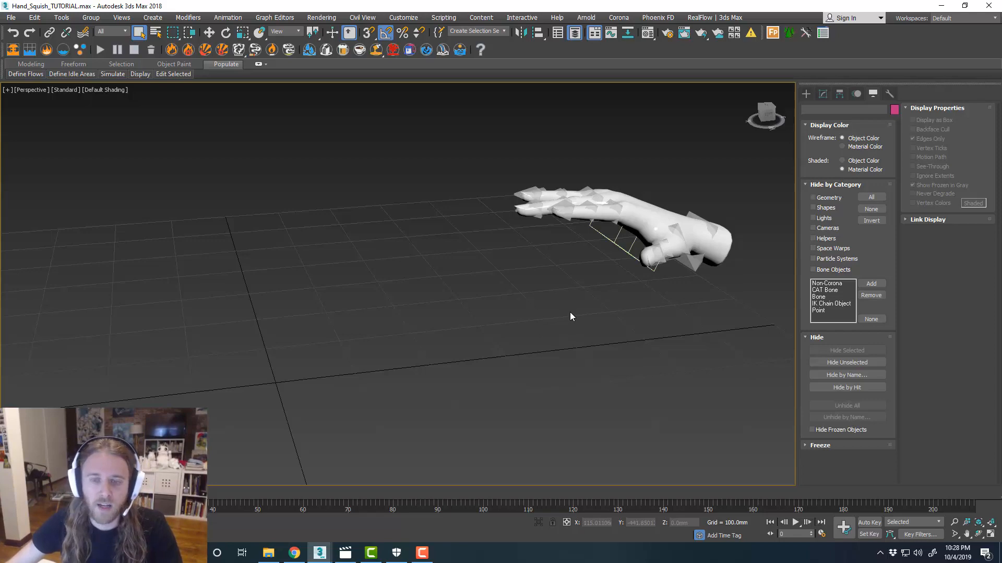
Step: Scrub the animation to frame 121 and hide the Bone Objects category
{"action": "middle_click_drag", "start_coordinate": [597, 331], "coordinate": [620, 338], "text": "alt"}
{"action": "left_click_drag", "start_coordinate": [230, 492], "coordinate": [577, 448]}
{"action": "key", "text": "q"}
{"action": "left_click", "coordinate": [813, 270]}
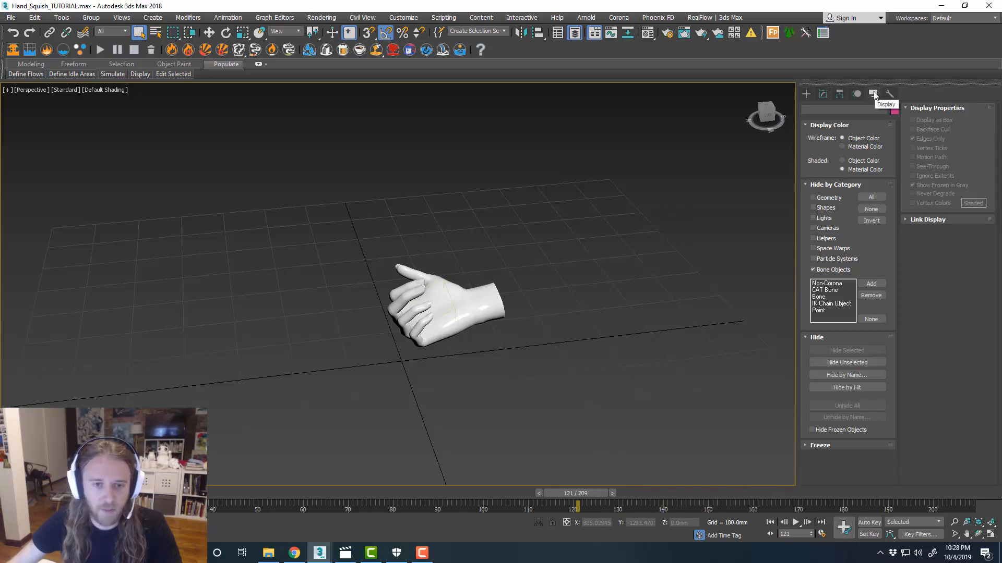
Step: Bring up the Standard Primitives creation tools and return the timeline to the first frame
{"action": "left_click", "coordinate": [806, 93]}
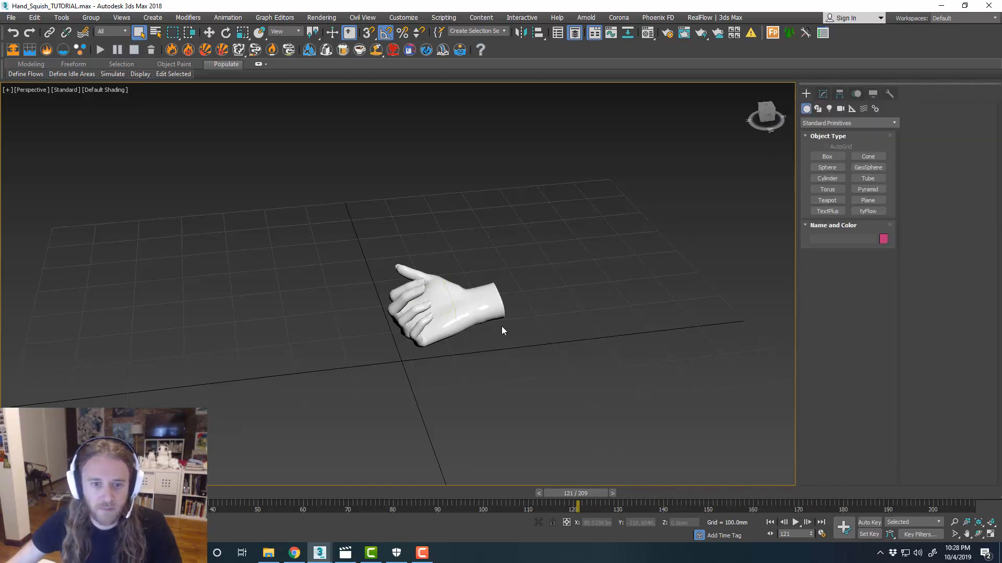
{"action": "middle_click_drag", "start_coordinate": [502, 326], "coordinate": [515, 317]}
{"action": "left_click_drag", "start_coordinate": [578, 493], "coordinate": [52, 493]}
{"action": "middle_click_drag", "start_coordinate": [592, 352], "coordinate": [592, 349], "text": "alt"}
{"action": "middle_click_drag", "start_coordinate": [592, 349], "coordinate": [588, 340]}
{"action": "middle_click_drag", "start_coordinate": [558, 265], "coordinate": [563, 277]}
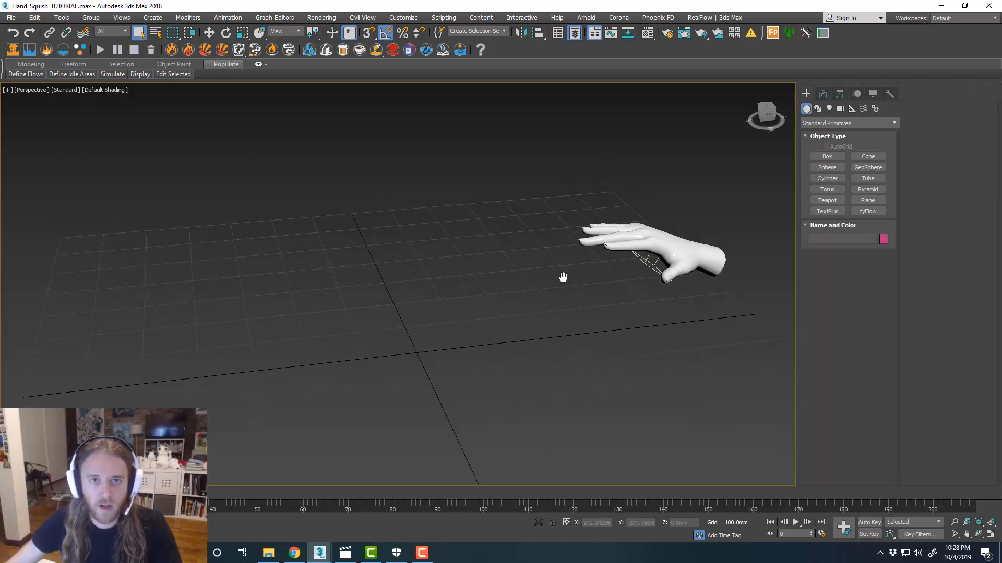
Step: Check the system unit scale and display unit scale in Units Setup, and accept the settings
{"action": "left_click", "coordinate": [403, 17]}
{"action": "left_click", "coordinate": [417, 149]}
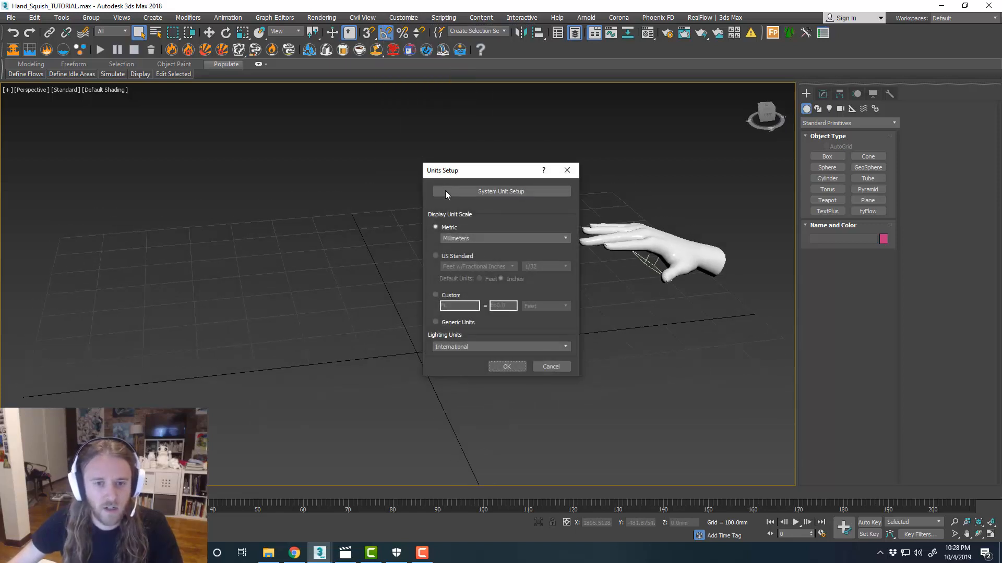
{"action": "left_click", "coordinate": [502, 191]}
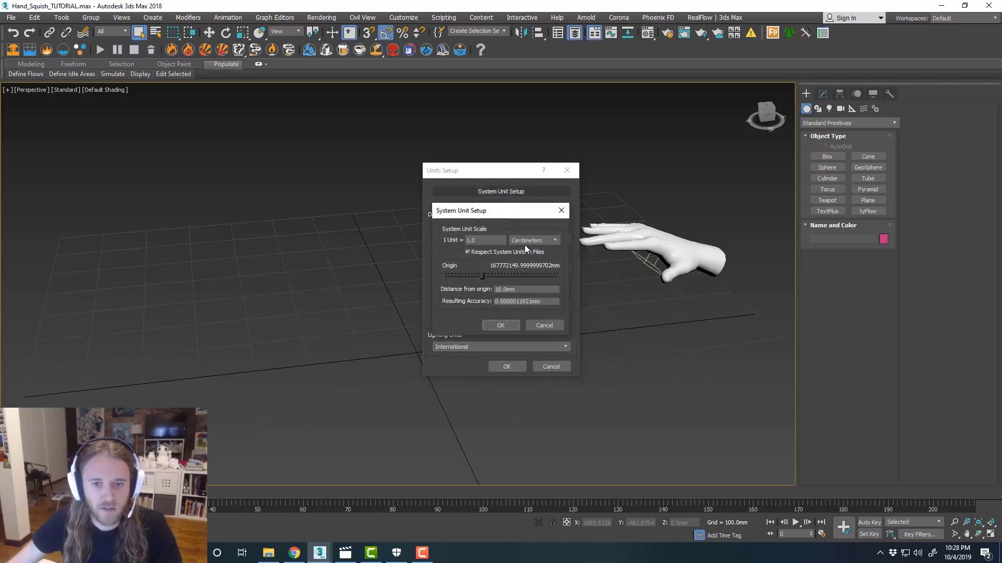
{"action": "left_click", "coordinate": [500, 326]}
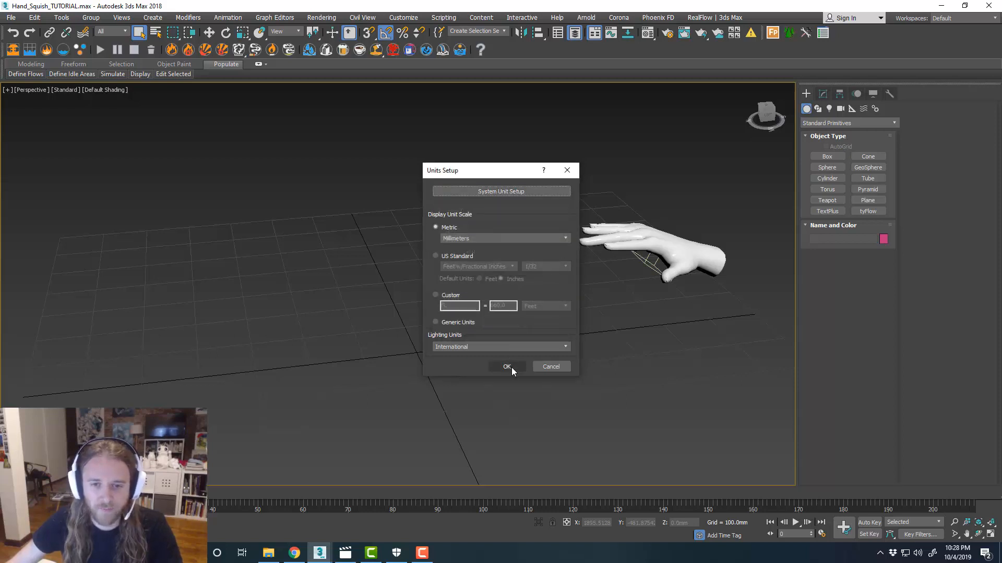
{"action": "left_click", "coordinate": [506, 367]}
{"action": "middle_click_drag", "start_coordinate": [545, 299], "coordinate": [530, 294]}
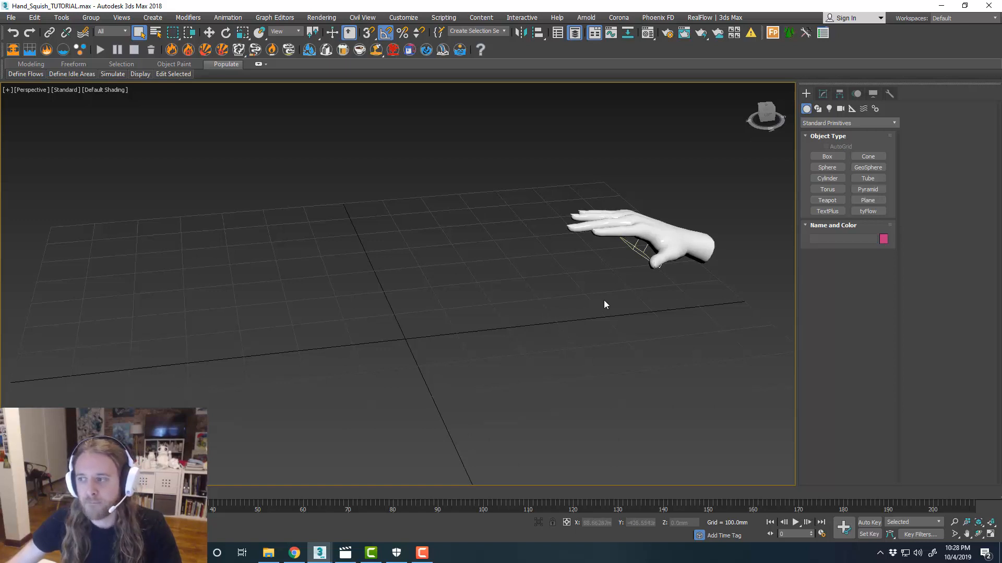
Step: Move the timeline to frame 41 and maximise the Top viewport
{"action": "left_click_drag", "start_coordinate": [31, 493], "coordinate": [240, 490]}
{"action": "middle_click_drag", "start_coordinate": [467, 366], "coordinate": [481, 373]}
{"action": "key", "text": "alt+w"}
{"action": "left_click", "coordinate": [280, 215]}
{"action": "key", "text": "alt+w"}
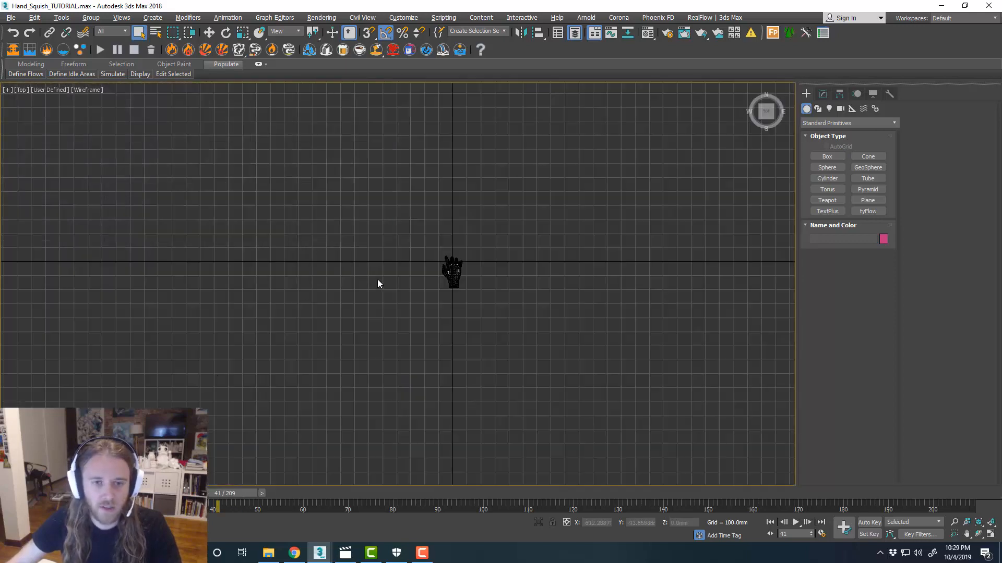
Step: Create a sphere with a radius of about 119 mm over the hand and move it to about X 2.6 mm, Y -18.3 mm
{"action": "scroll", "coordinate": [377, 280], "scroll_direction": "up", "scroll_amount": 5}
{"action": "middle_click_drag", "start_coordinate": [625, 238], "coordinate": [554, 279]}
{"action": "left_click", "coordinate": [829, 168]}
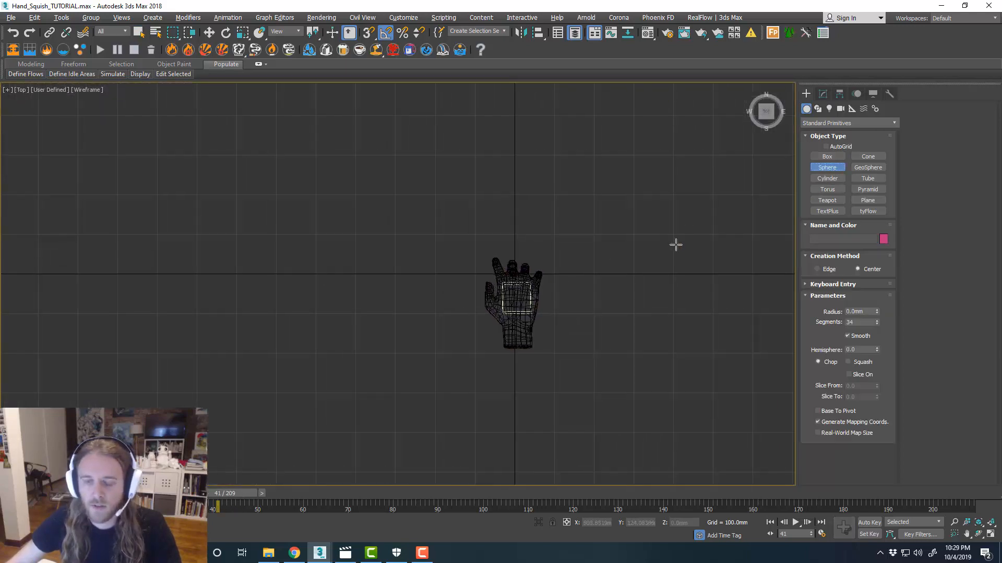
{"action": "scroll", "coordinate": [531, 297], "scroll_direction": "up", "scroll_amount": 2}
{"action": "left_click_drag", "start_coordinate": [509, 285], "coordinate": [573, 286]}
{"action": "key", "text": "w"}
{"action": "left_click_drag", "start_coordinate": [511, 261], "coordinate": [513, 251]}
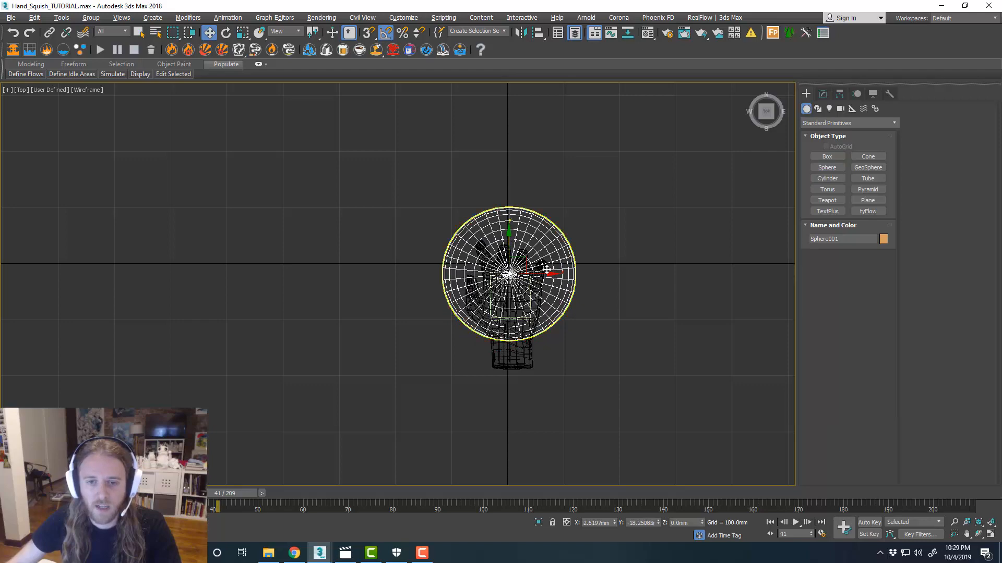
Step: Raise the sphere vertically toward the hand in the Left viewport
{"action": "key", "text": "alt+w"}
{"action": "left_click", "coordinate": [822, 94]}
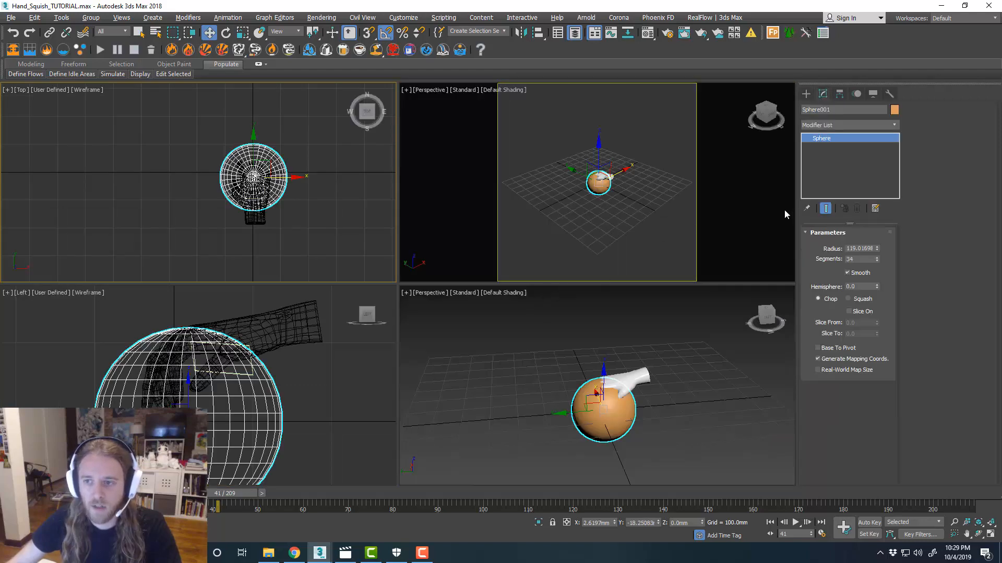
{"action": "middle_click", "coordinate": [304, 358]}
{"action": "key", "text": "alt+w"}
{"action": "scroll", "coordinate": [401, 317], "scroll_direction": "down", "scroll_amount": 3}
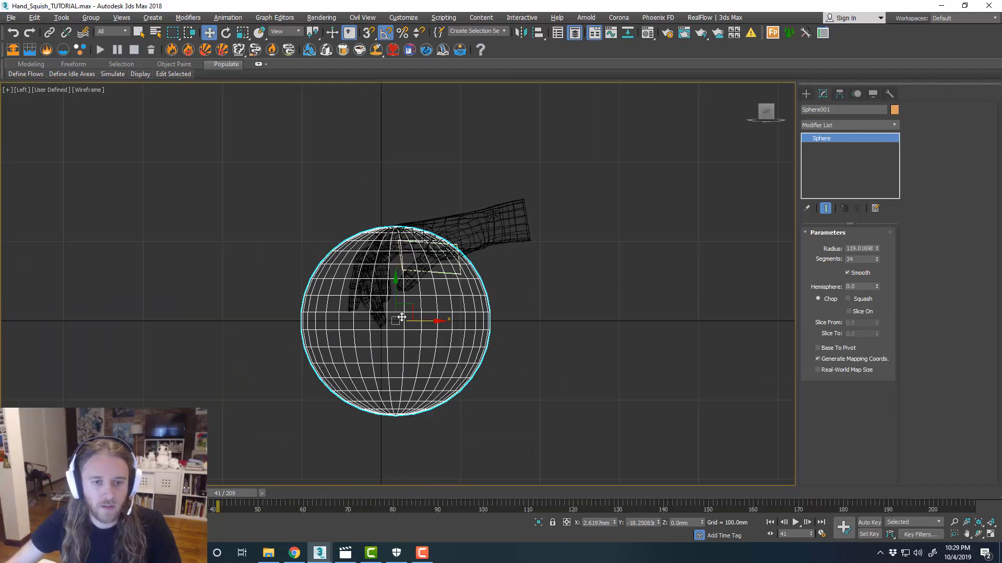
{"action": "left_click_drag", "start_coordinate": [395, 290], "coordinate": [380, 216]}
{"action": "middle_click_drag", "start_coordinate": [468, 274], "coordinate": [457, 315]}
Step: Go to frame 27, scale the sphere down uniformly and move it to about Y 3.4 mm, Z 82.9 mm
{"action": "left_click_drag", "start_coordinate": [236, 494], "coordinate": [174, 493]}
{"action": "key", "text": "r"}
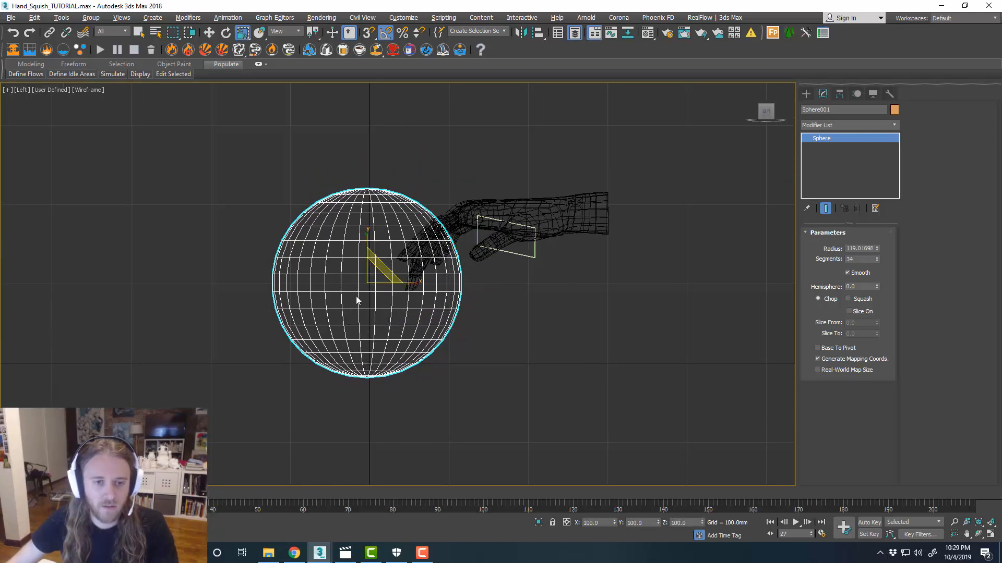
{"action": "left_click_drag", "start_coordinate": [366, 279], "coordinate": [364, 293]}
{"action": "key", "text": "w"}
{"action": "left_click_drag", "start_coordinate": [369, 249], "coordinate": [370, 264]}
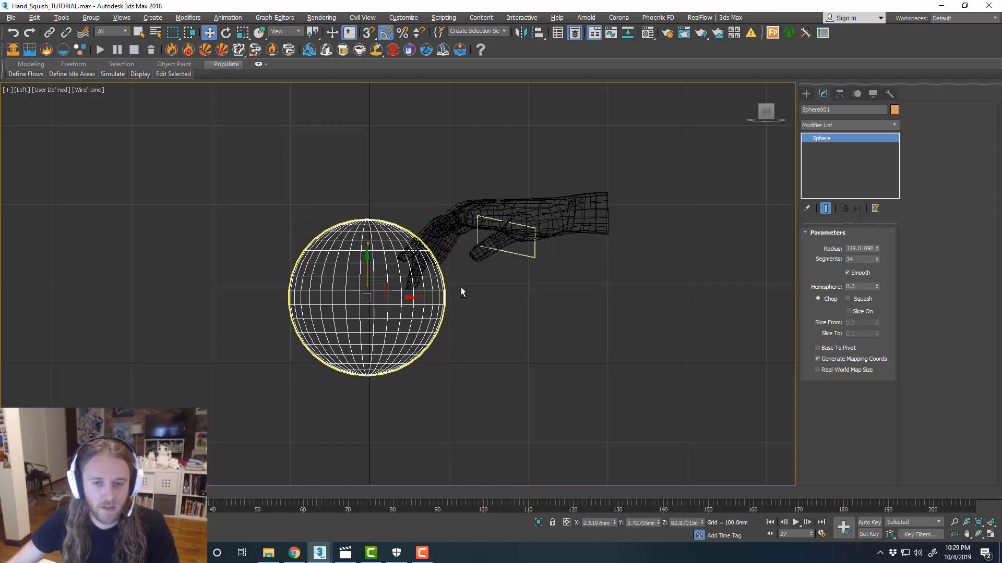
Step: Check the sphere against the hand in the Perspective view, then delete the sphere
{"action": "key", "text": "alt+w"}
{"action": "key", "text": "alt+w"}
{"action": "middle_click_drag", "start_coordinate": [504, 298], "coordinate": [538, 324]}
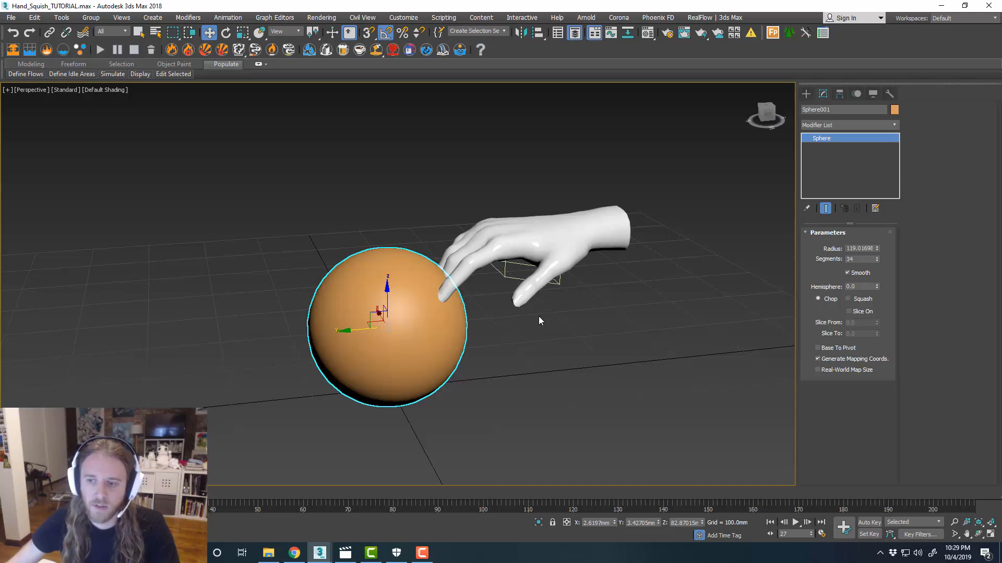
{"action": "key", "text": "alt+w"}
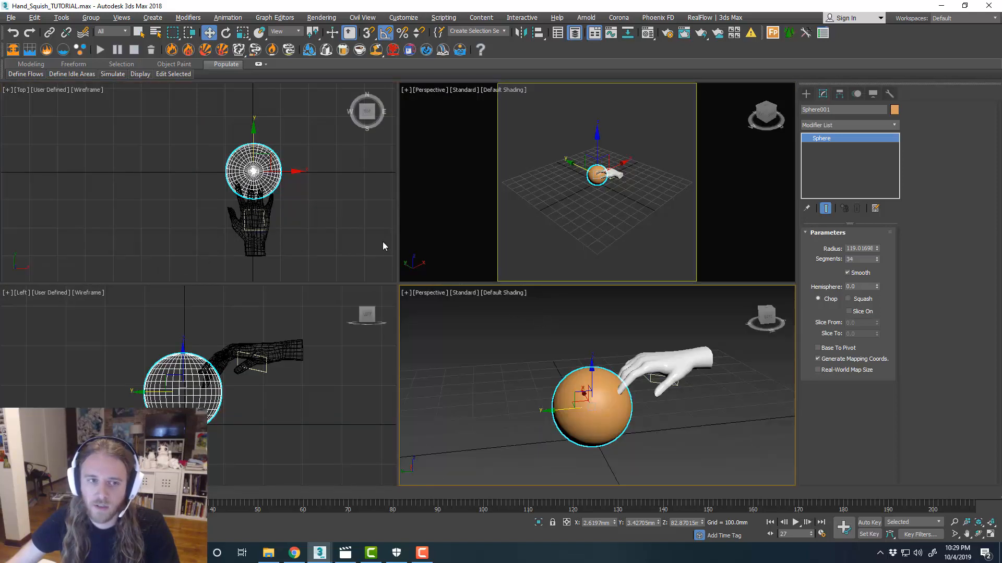
{"action": "key", "text": "alt+w"}
{"action": "key", "text": "Delete"}
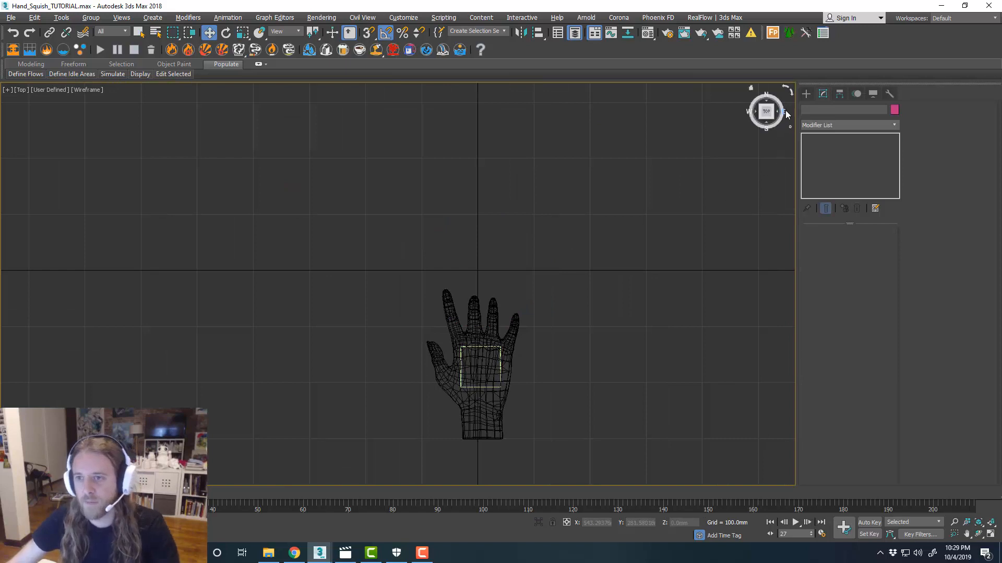
Step: Create a box about 224 mm long and 214 mm wide over the fingertips in the Top viewport
{"action": "left_click", "coordinate": [806, 93]}
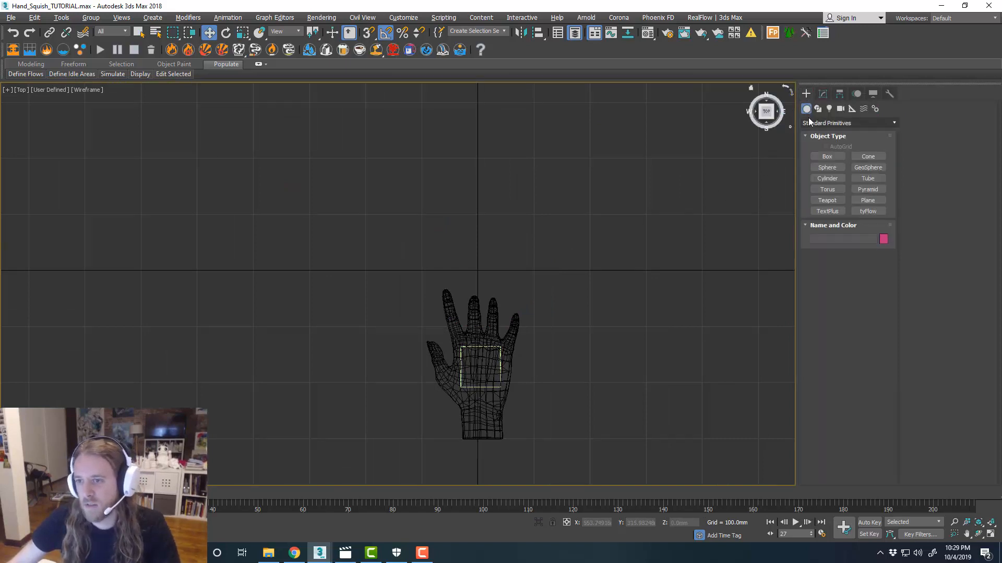
{"action": "left_click", "coordinate": [826, 157]}
{"action": "left_click_drag", "start_coordinate": [407, 327], "coordinate": [527, 202]}
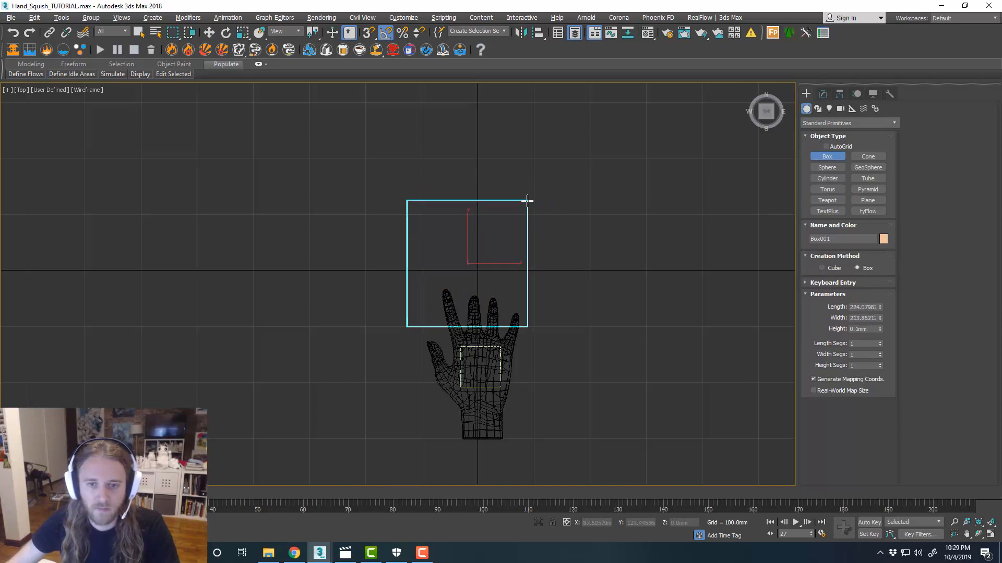
Step: Set the box's length, width and height to 225 mm each
{"action": "double_click", "coordinate": [852, 309]}
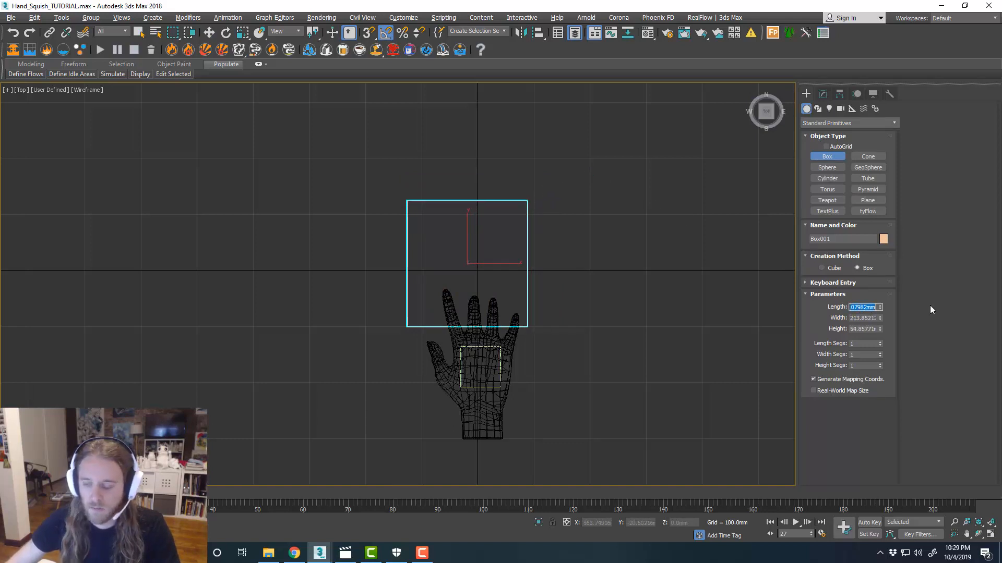
{"action": "type", "text": "225"}
{"action": "key", "text": "Tab"}
{"action": "type", "text": "25"}
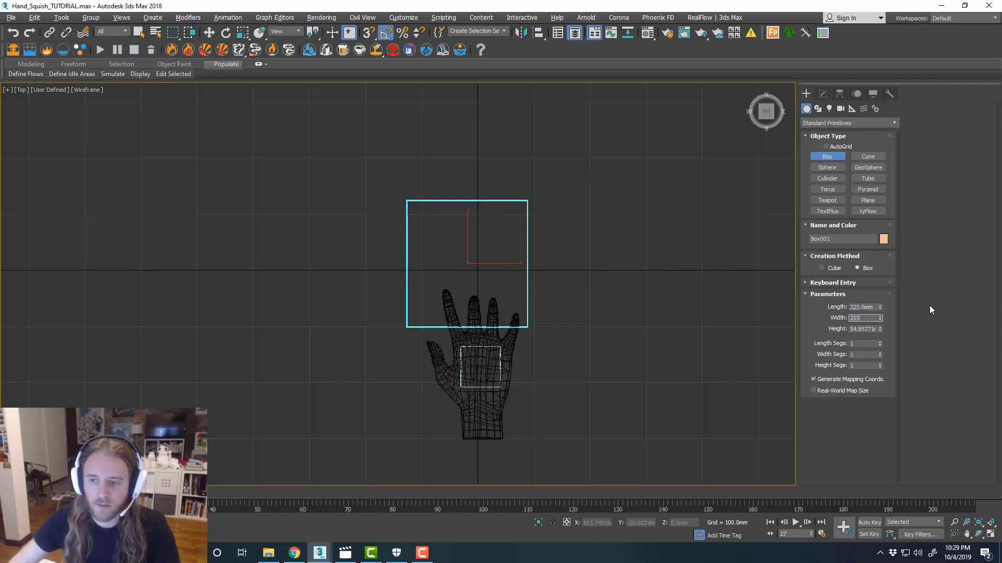
{"action": "key", "text": "BackSpace"}
{"action": "key", "text": "BackSpace"}
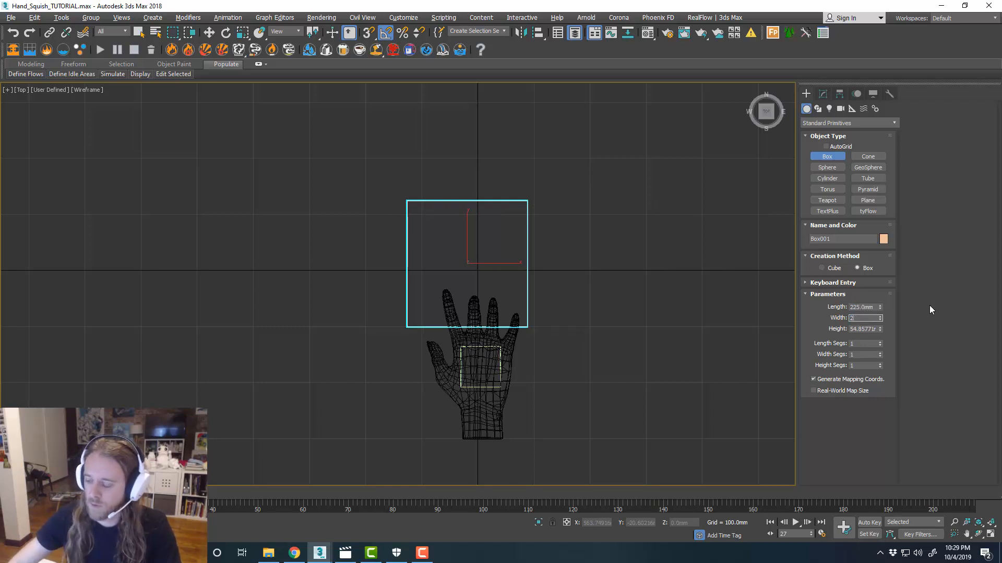
{"action": "type", "text": "25"}
{"action": "key", "text": "Tab"}
{"action": "type", "text": "225"}
{"action": "key", "text": "Tab"}
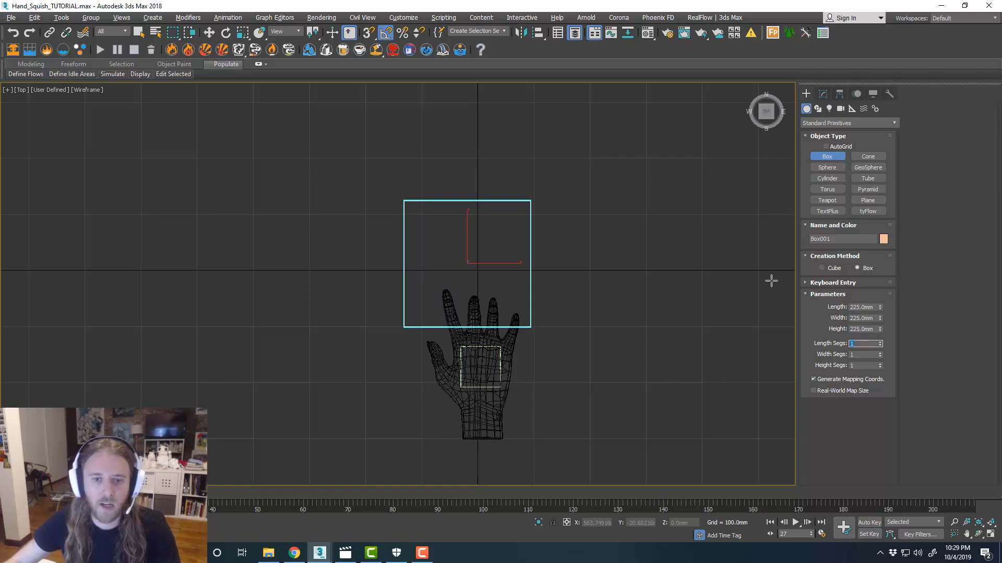
Step: Scale the box down uniformly to about 82 percent in the Perspective viewport
{"action": "key", "text": "alt+w"}
{"action": "left_click", "coordinate": [618, 346]}
{"action": "key", "text": "alt+w"}
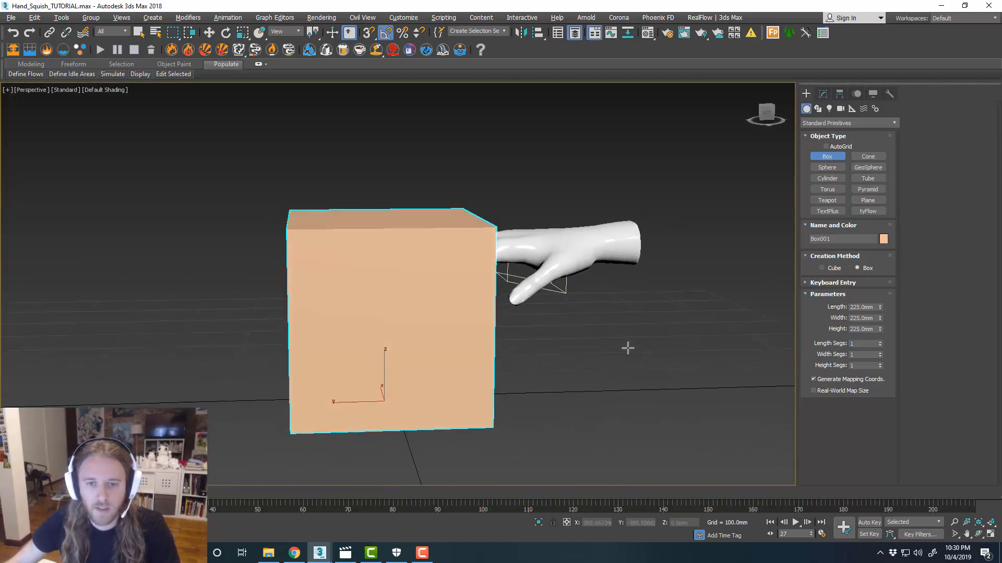
{"action": "middle_click_drag", "start_coordinate": [627, 348], "coordinate": [521, 351], "text": "alt"}
{"action": "key", "text": "r"}
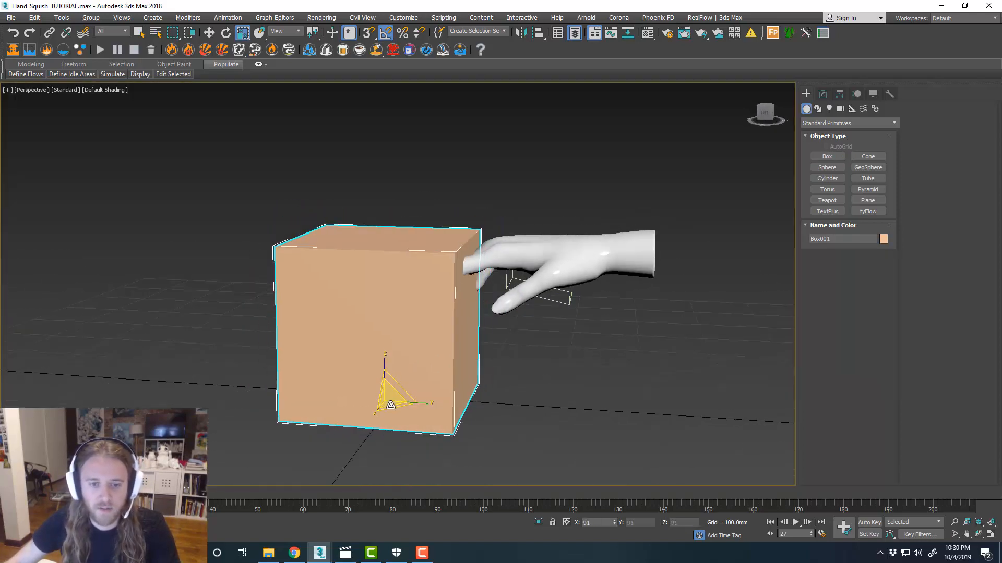
{"action": "left_click_drag", "start_coordinate": [391, 405], "coordinate": [394, 408]}
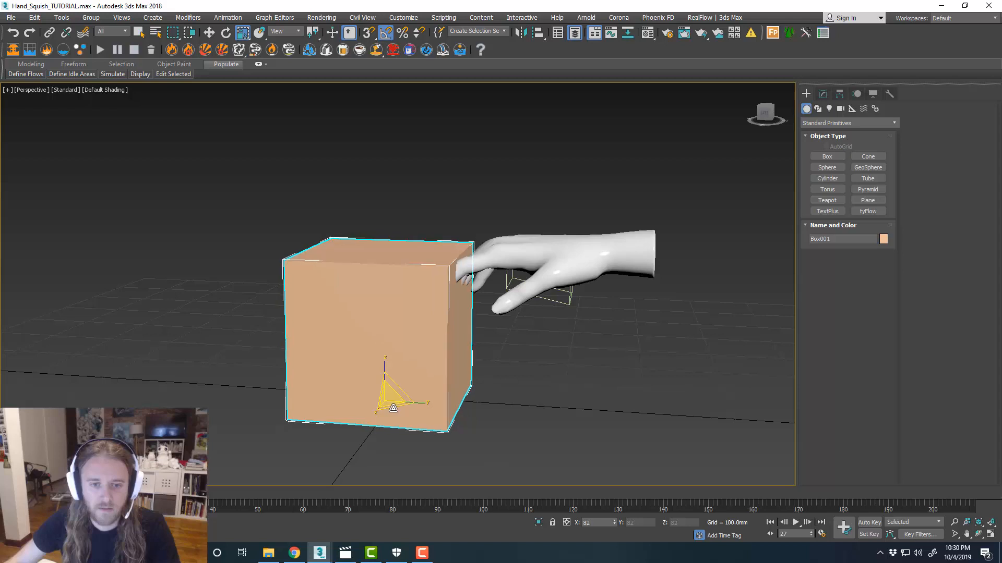
Step: Move the box along Y to about -40.8 mm, comparing it with the hand at frames 18 and 39
{"action": "key", "text": "w"}
{"action": "left_click_drag", "start_coordinate": [163, 493], "coordinate": [127, 492]}
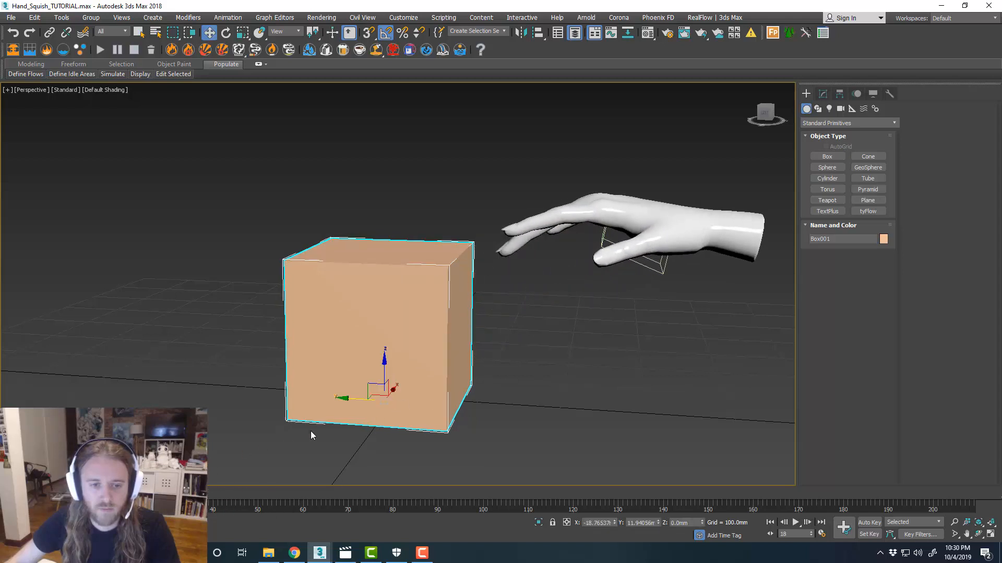
{"action": "left_click_drag", "start_coordinate": [344, 408], "coordinate": [451, 403]}
{"action": "left_click_drag", "start_coordinate": [127, 493], "coordinate": [209, 493]}
{"action": "key", "text": "w"}
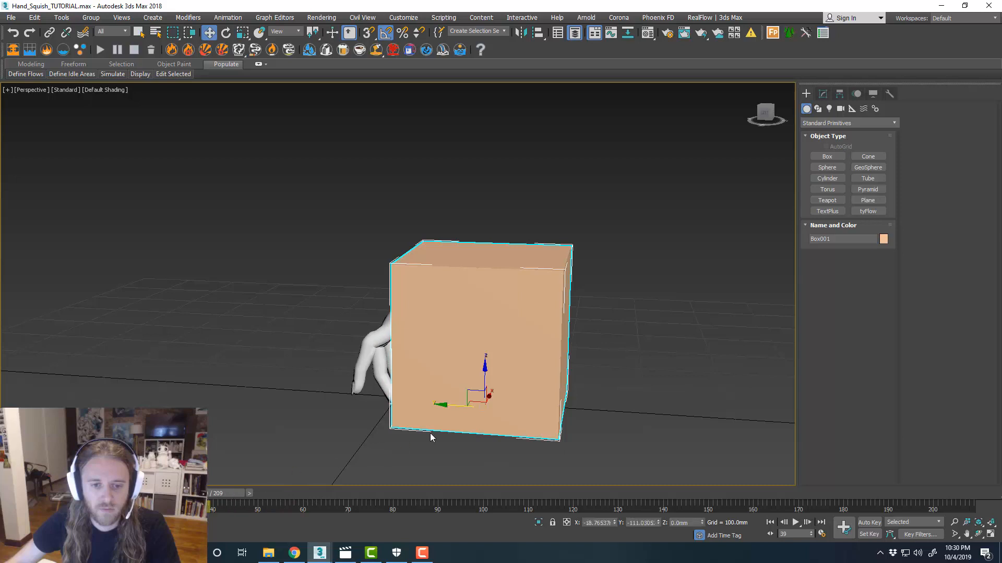
{"action": "left_click_drag", "start_coordinate": [457, 405], "coordinate": [400, 404]}
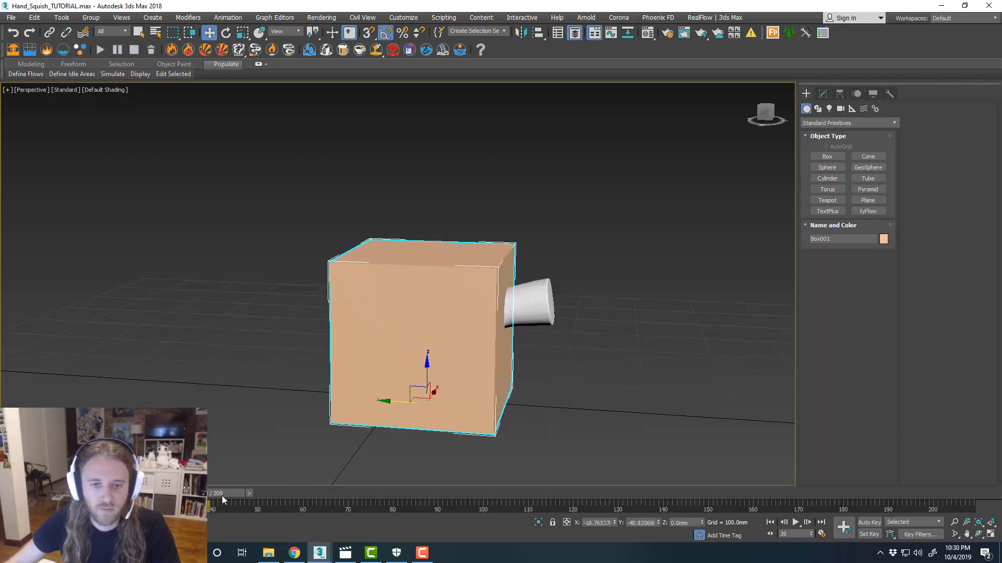
Step: Shrink the box uniformly further with the hand at frame 18, and advance the timeline to frame 155
{"action": "left_click_drag", "start_coordinate": [231, 494], "coordinate": [130, 477]}
{"action": "key", "text": "w"}
{"action": "scroll", "coordinate": [462, 368], "scroll_direction": "down", "scroll_amount": 3}
{"action": "middle_click_drag", "start_coordinate": [462, 370], "coordinate": [516, 396], "text": "alt"}
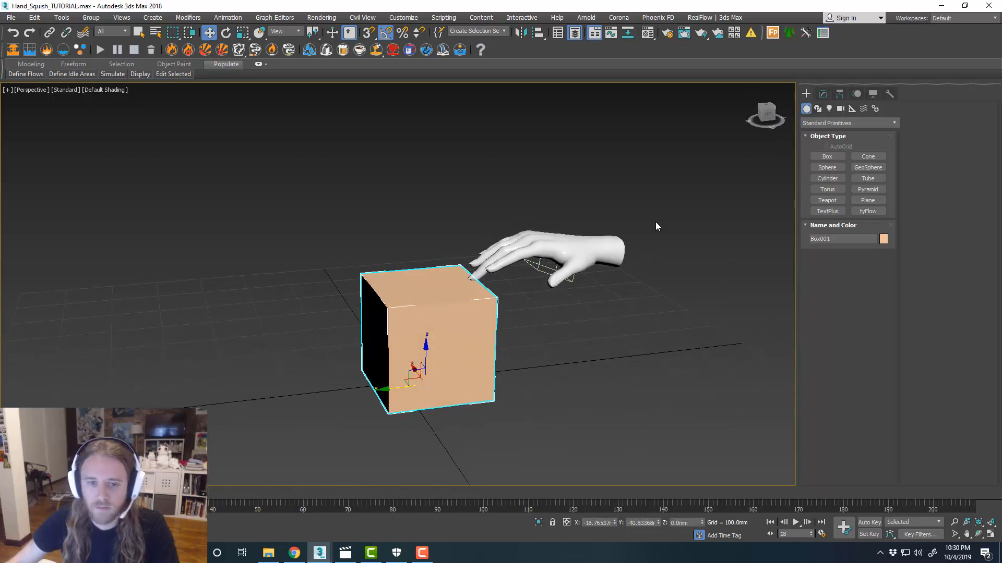
{"action": "key", "text": "r"}
{"action": "left_click_drag", "start_coordinate": [423, 365], "coordinate": [301, 465]}
{"action": "left_click_drag", "start_coordinate": [114, 493], "coordinate": [705, 440]}
{"action": "key", "text": "w"}
{"action": "scroll", "coordinate": [448, 366], "scroll_direction": "up", "scroll_amount": 3}
{"action": "scroll", "coordinate": [448, 367], "scroll_direction": "up", "scroll_amount": 2}
{"action": "right_click", "coordinate": [444, 344]}
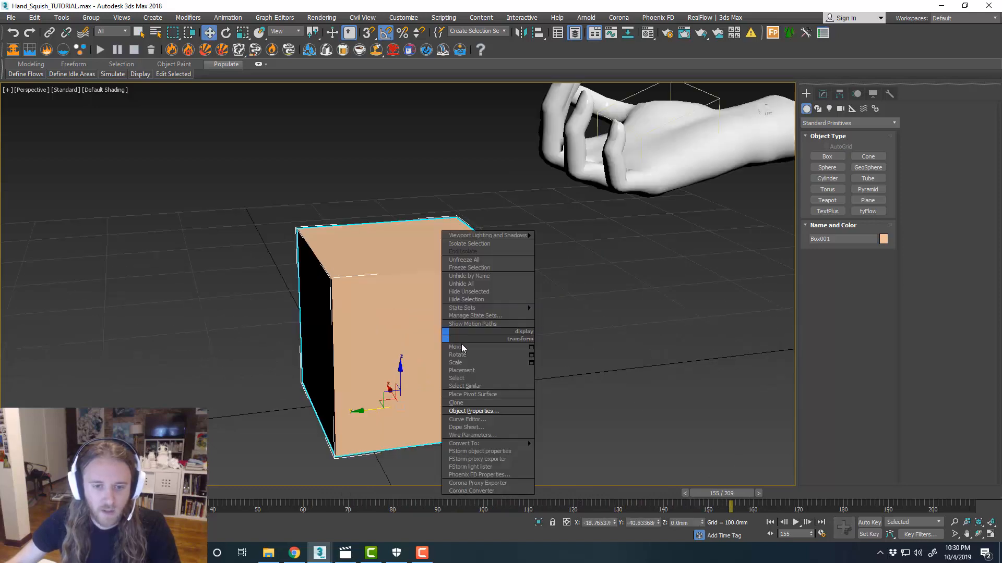
{"action": "left_click", "coordinate": [501, 409]}
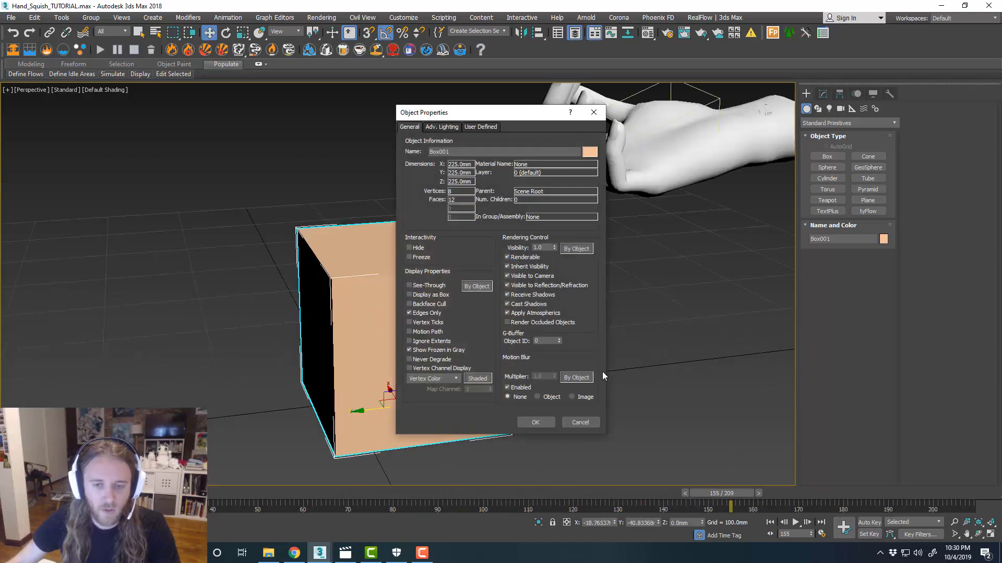
{"action": "left_click", "coordinate": [580, 422]}
Step: Turn off Renderable in the box's Object Properties and display the box as a see-through wireframe outline
{"action": "right_click", "coordinate": [463, 331]}
{"action": "left_click", "coordinate": [510, 404]}
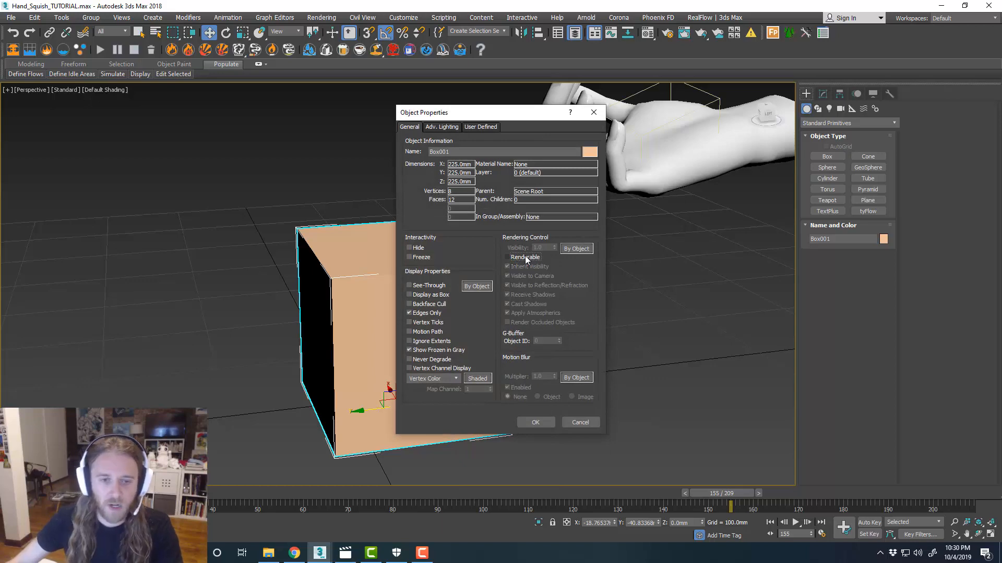
{"action": "left_click", "coordinate": [536, 422]}
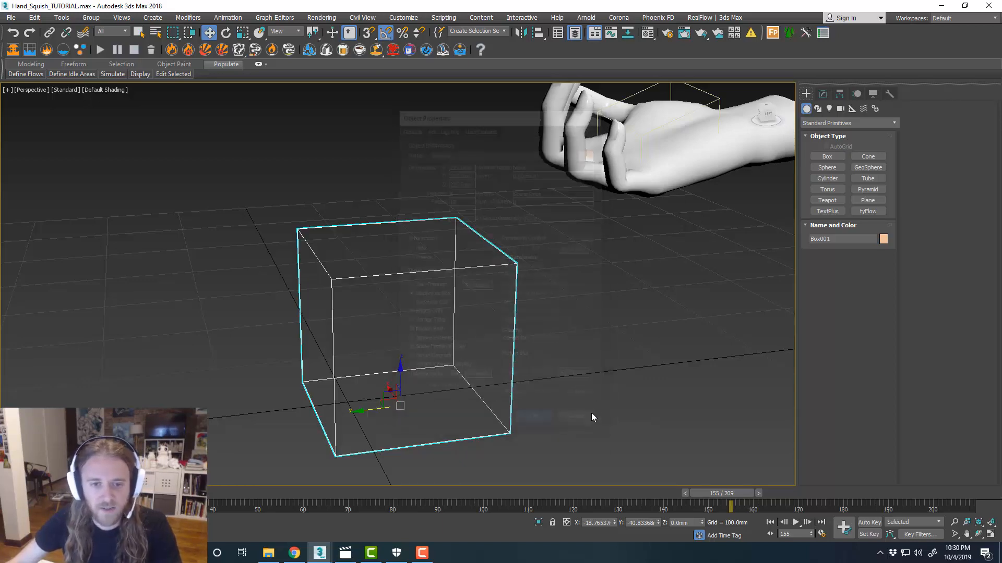
Step: Return the timeline to frame 0 and deselect the box
{"action": "middle_click_drag", "start_coordinate": [593, 415], "coordinate": [557, 455], "text": "alt"}
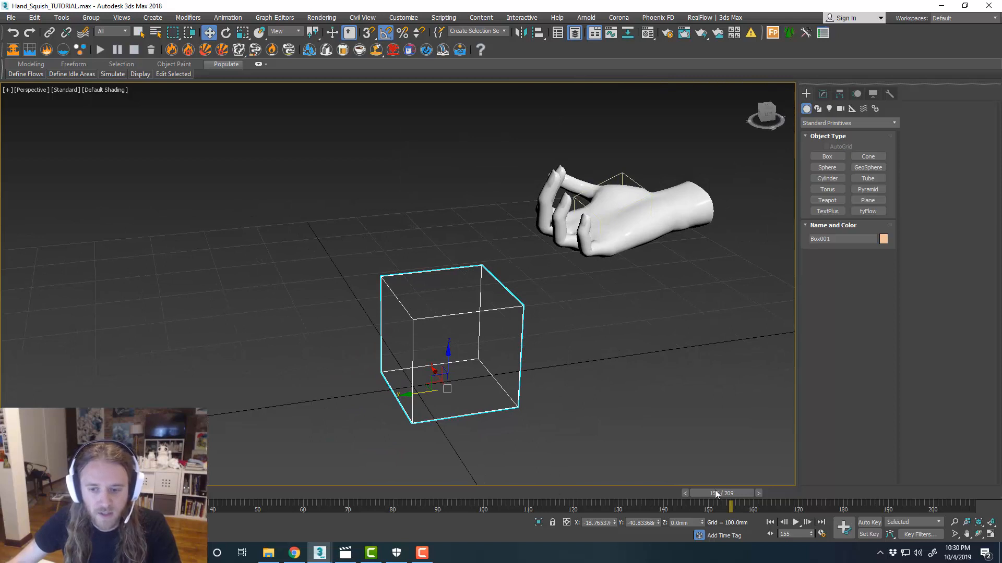
{"action": "left_click_drag", "start_coordinate": [716, 494], "coordinate": [21, 465]}
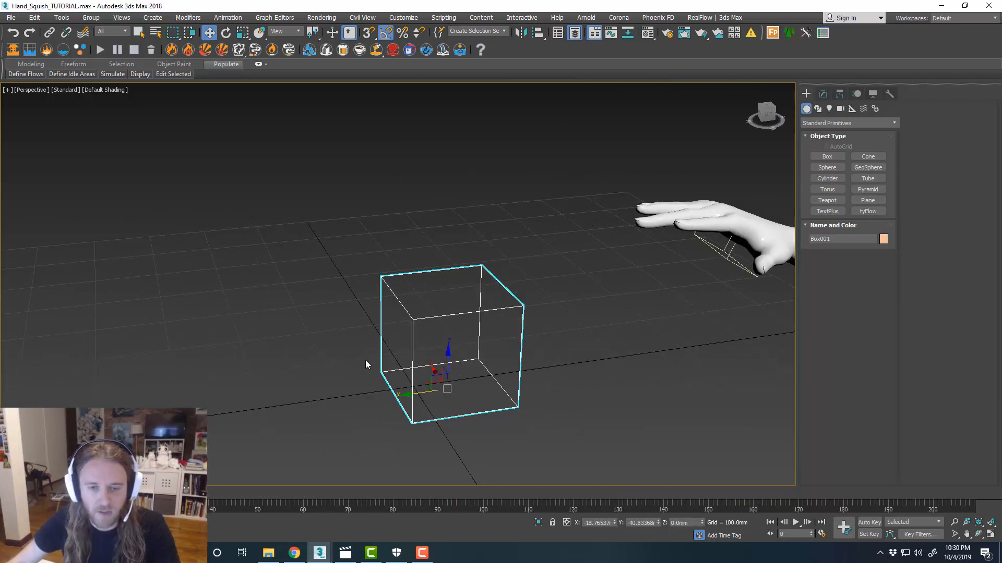
{"action": "middle_click_drag", "start_coordinate": [564, 386], "coordinate": [561, 354]}
{"action": "scroll", "coordinate": [555, 355], "scroll_direction": "down", "scroll_amount": 3}
{"action": "left_click", "coordinate": [650, 353]}
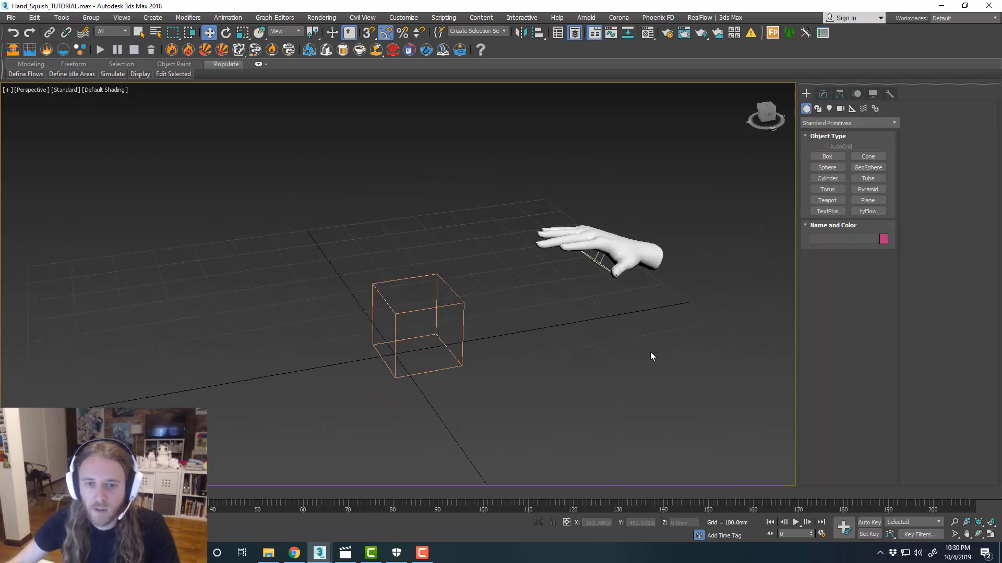
Step: Create a tyFlow object on the grid beside the box
{"action": "left_click", "coordinate": [866, 211]}
{"action": "left_click_drag", "start_coordinate": [536, 368], "coordinate": [593, 368]}
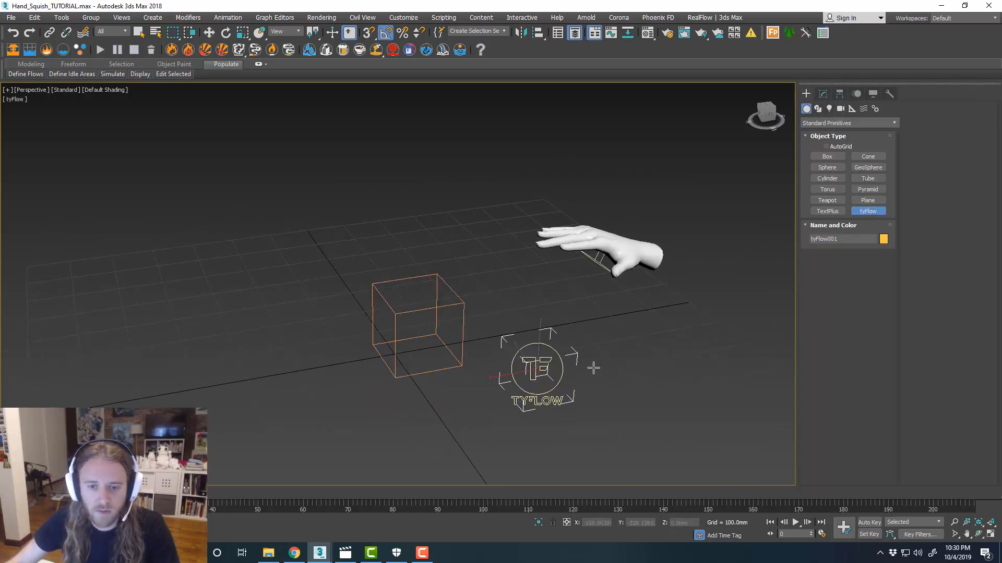
{"action": "key", "text": "w"}
{"action": "middle_click_drag", "start_coordinate": [659, 357], "coordinate": [638, 352]}
Step: Open the tyFlow editor, place it beside the scene view, and enlarge it so more operators are visible
{"action": "left_click", "coordinate": [823, 94]}
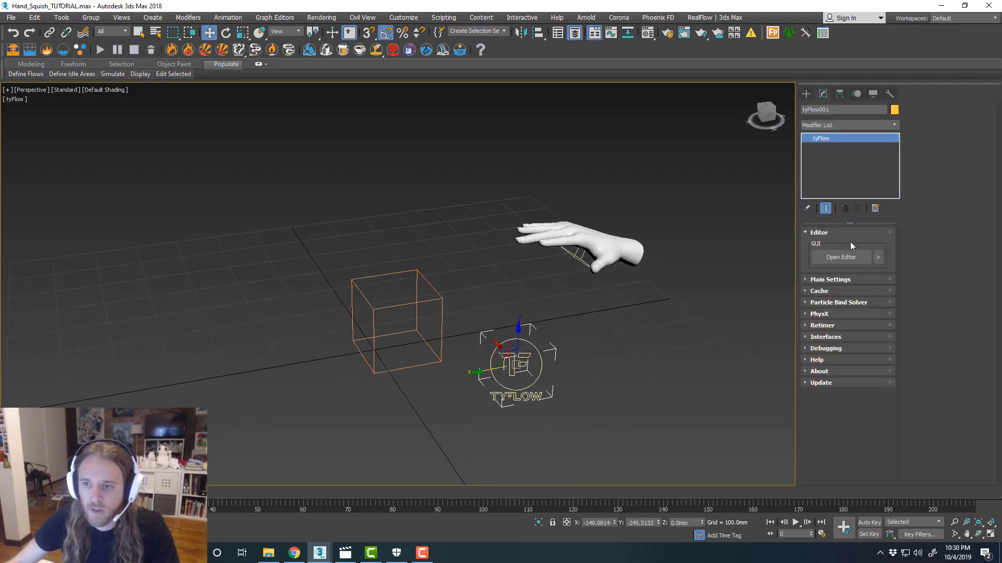
{"action": "left_click", "coordinate": [835, 256]}
{"action": "left_click_drag", "start_coordinate": [501, 73], "coordinate": [706, 88]}
{"action": "middle_click_drag", "start_coordinate": [264, 242], "coordinate": [244, 267]}
{"action": "left_click_drag", "start_coordinate": [619, 87], "coordinate": [601, 40]}
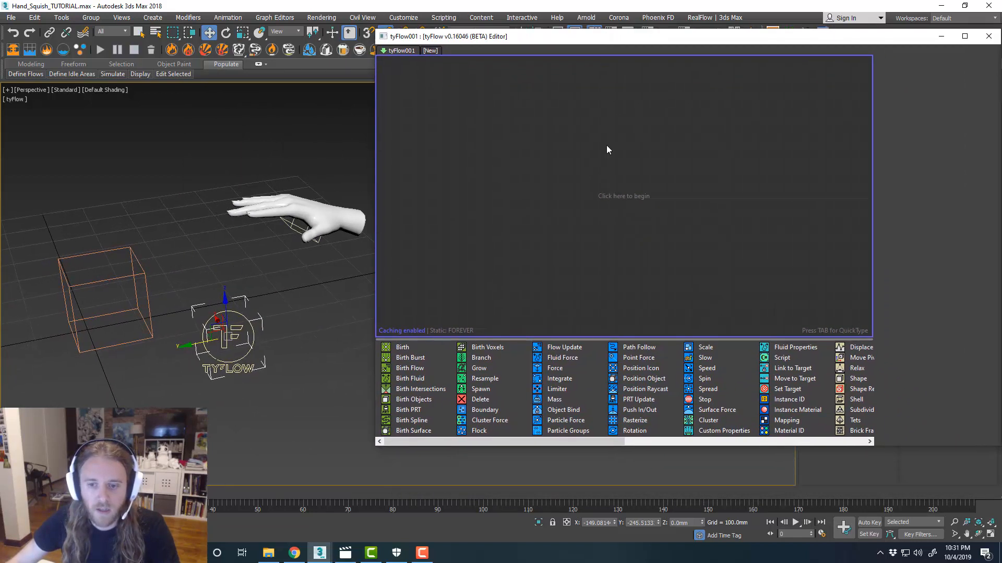
{"action": "left_click_drag", "start_coordinate": [654, 447], "coordinate": [655, 533]}
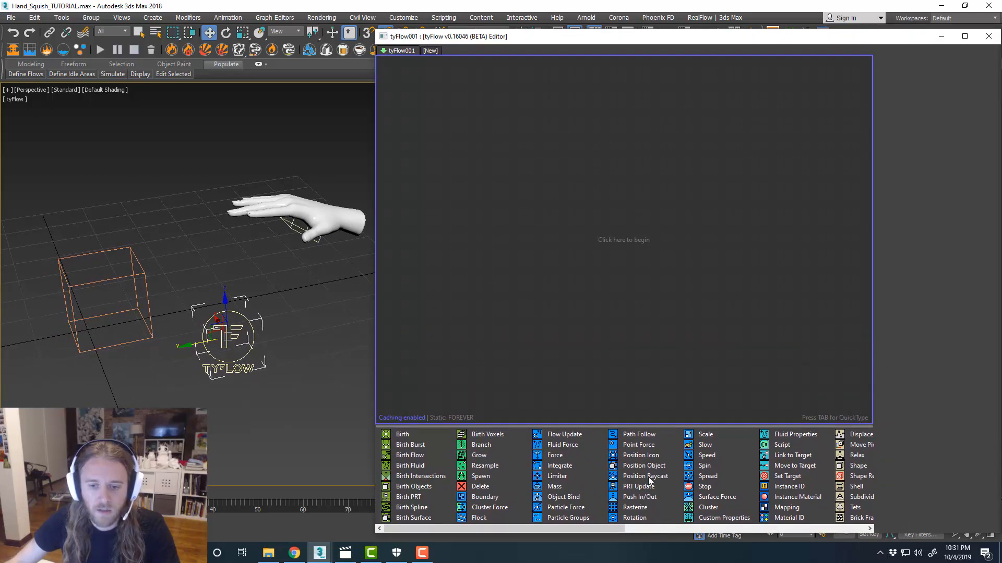
{"action": "left_click_drag", "start_coordinate": [640, 426], "coordinate": [640, 364]}
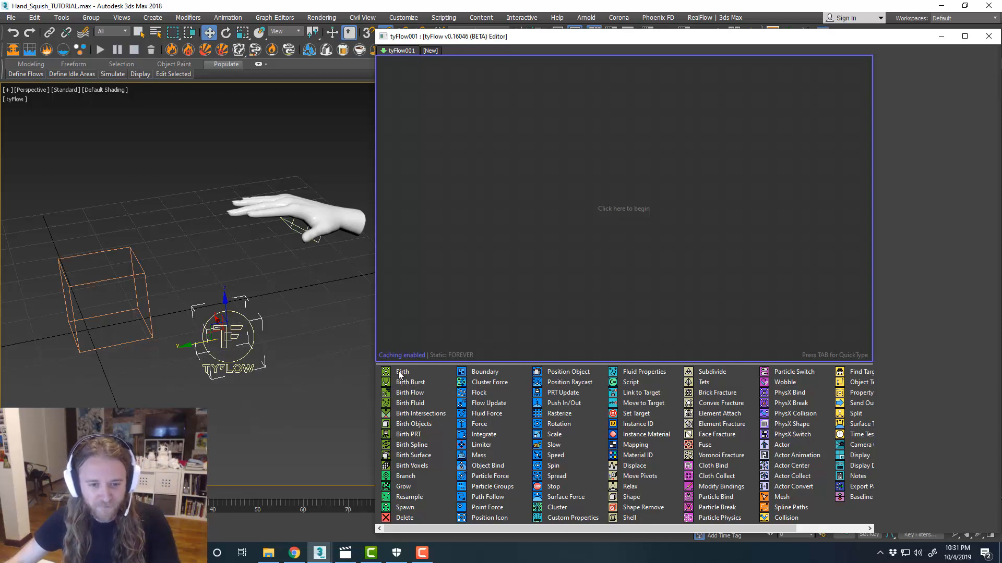
Step: Create a new event with a Birth Voxels operator on the flow canvas and reposition the editor to reach its settings
{"action": "left_click_drag", "start_coordinate": [425, 464], "coordinate": [454, 347]}
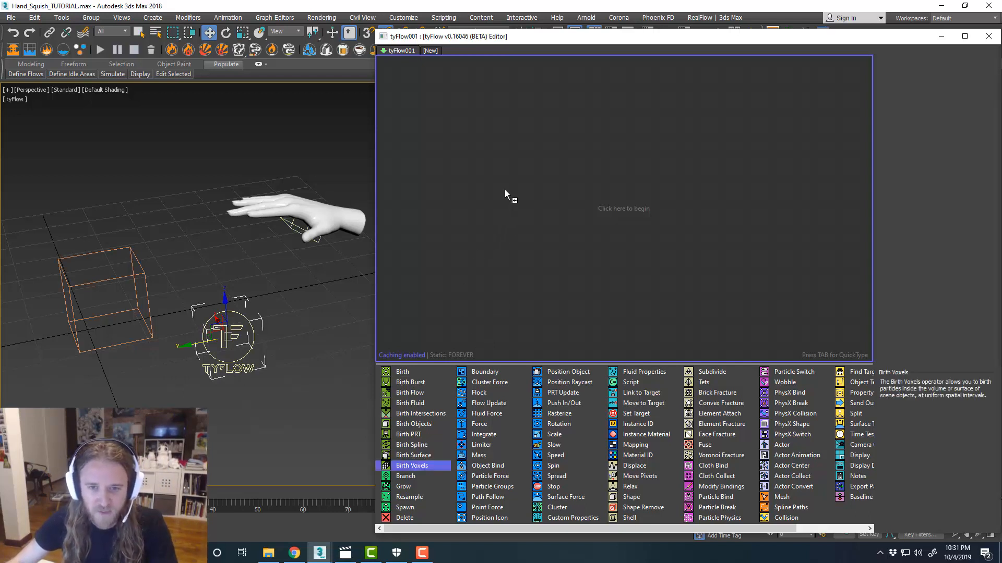
{"action": "left_click_drag", "start_coordinate": [505, 191], "coordinate": [546, 115]}
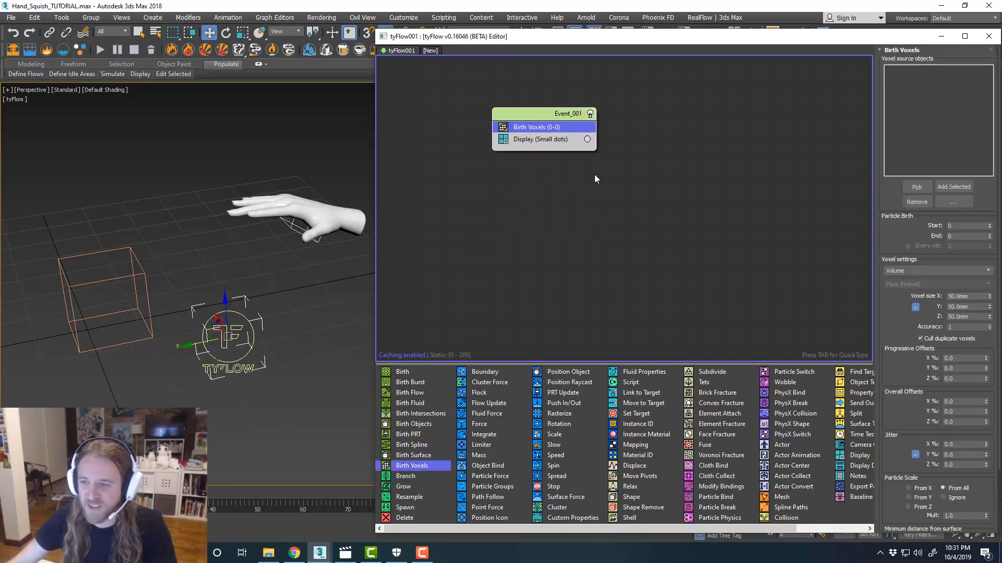
{"action": "left_click_drag", "start_coordinate": [803, 45], "coordinate": [791, 41]}
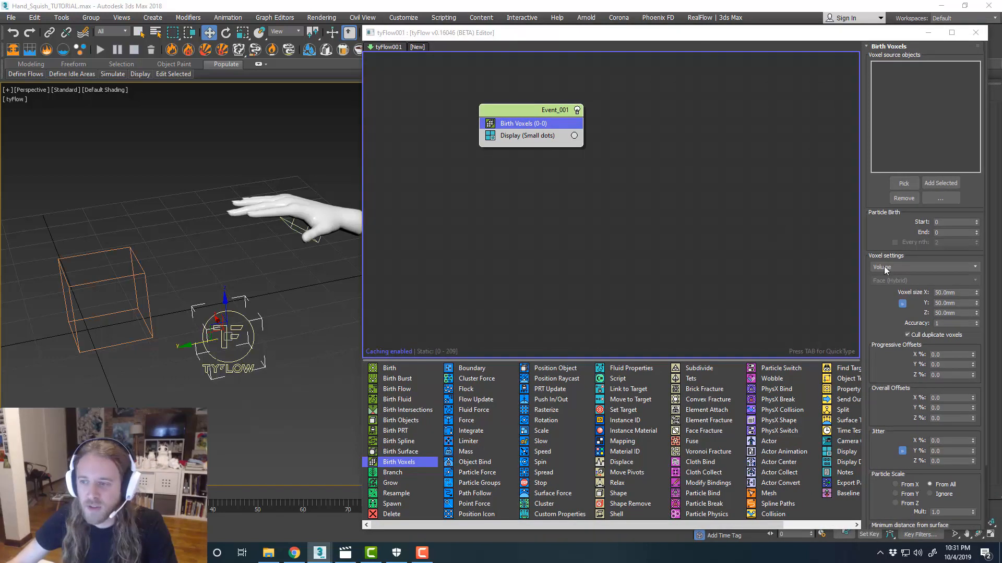
Step: Set the Birth Voxels voxel size to 10 mm and pick the box in the scene as the voxel source
{"action": "double_click", "coordinate": [958, 293]}
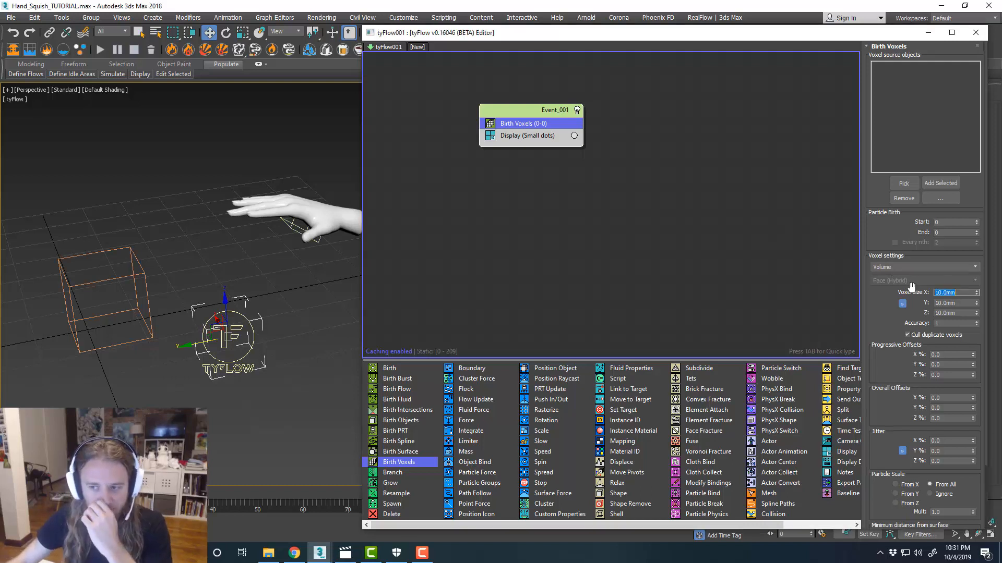
{"action": "left_click", "coordinate": [892, 186]}
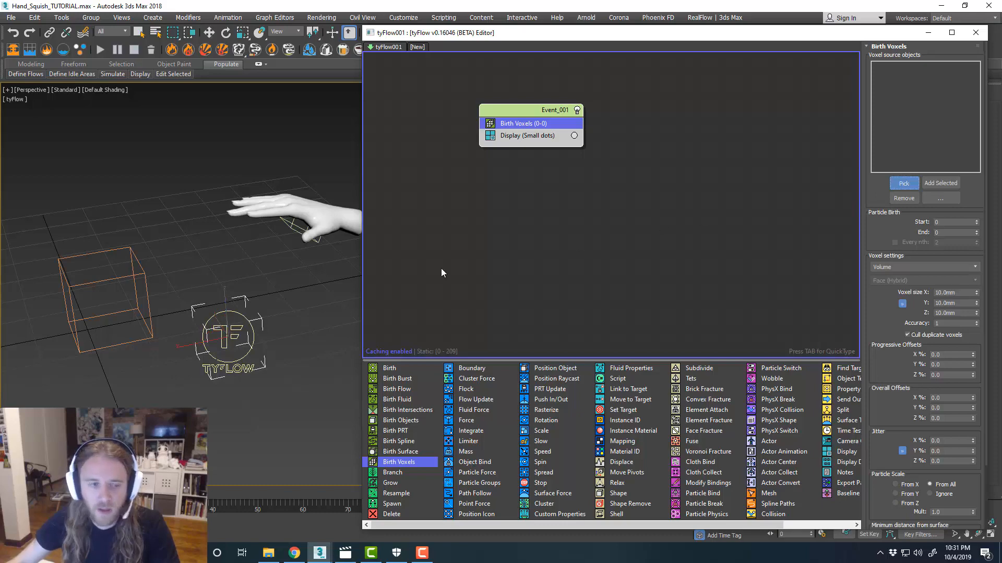
{"action": "left_click", "coordinate": [148, 313]}
{"action": "scroll", "coordinate": [91, 297], "scroll_direction": "up", "scroll_amount": 4}
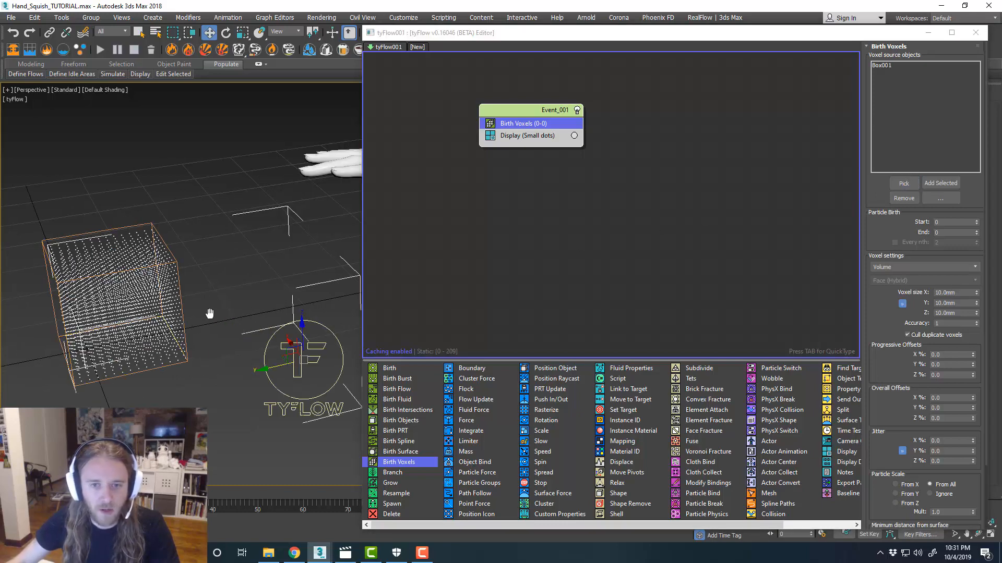
Step: Change the event's Display operator type to Sprites and frame the particle-filled box in the scene view
{"action": "left_click", "coordinate": [505, 136]}
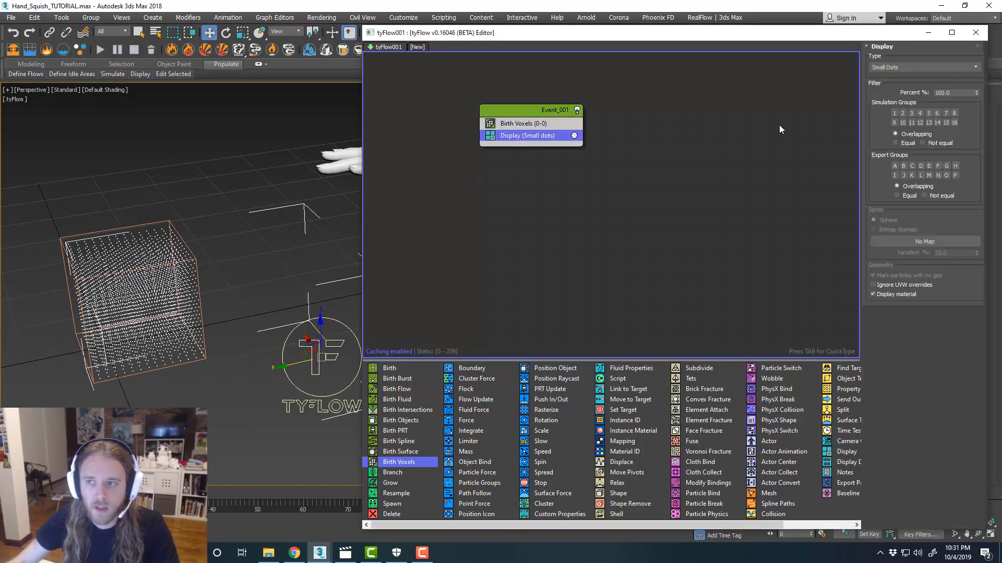
{"action": "left_click", "coordinate": [916, 67]}
{"action": "left_click", "coordinate": [911, 104]}
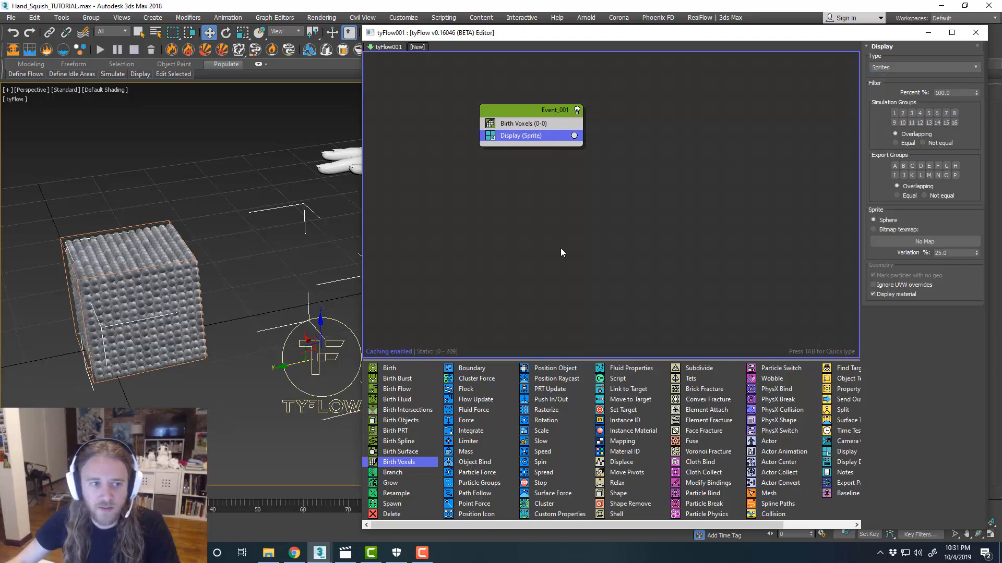
{"action": "middle_click_drag", "start_coordinate": [499, 251], "coordinate": [519, 250]}
{"action": "scroll", "coordinate": [215, 286], "scroll_direction": "down", "scroll_amount": 3}
{"action": "middle_click_drag", "start_coordinate": [241, 284], "coordinate": [211, 296]}
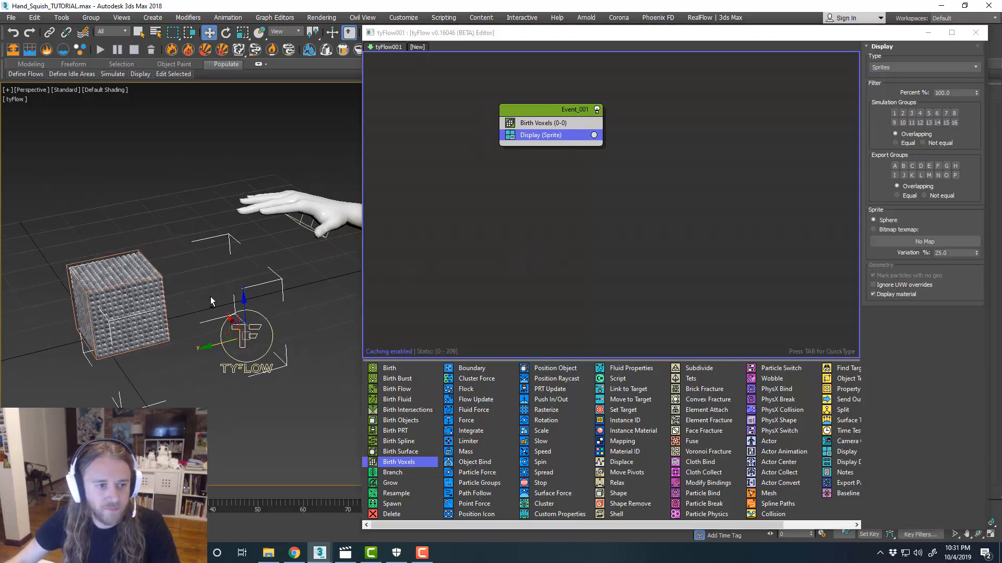
{"action": "scroll", "coordinate": [182, 311], "scroll_direction": "up", "scroll_amount": 3}
{"action": "mouse_move", "coordinate": [32, 491]}
{"action": "left_mouse_down"}
{"action": "mouse_move", "coordinate": [219, 491]}
{"action": "mouse_move", "coordinate": [32, 492]}
{"action": "left_mouse_up"}
{"action": "key", "text": "w"}
{"action": "middle_click_drag", "start_coordinate": [233, 348], "coordinate": [250, 337]}
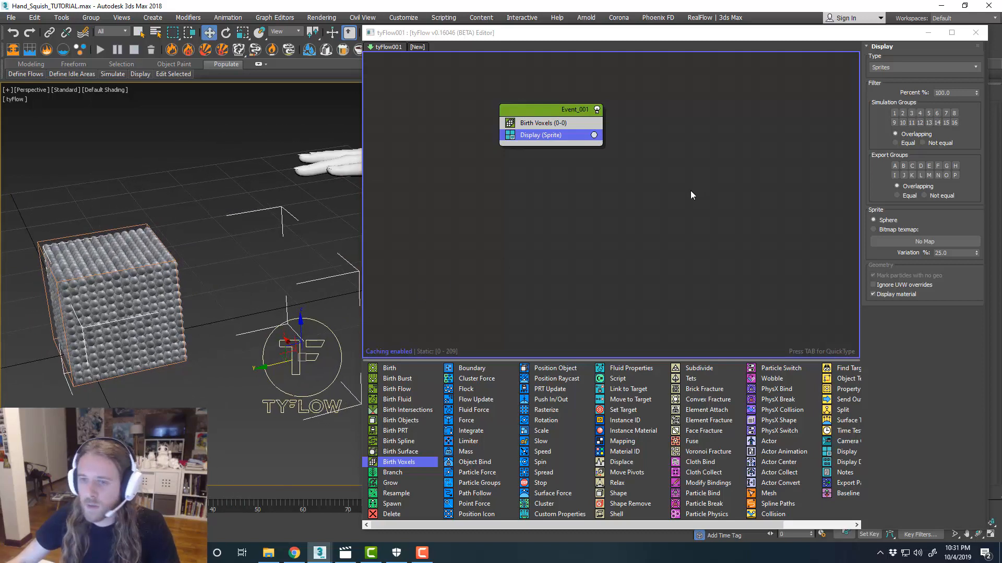
Step: Add a Particle Bind operator to the event between Birth Voxels and Display
{"action": "left_click", "coordinate": [670, 194]}
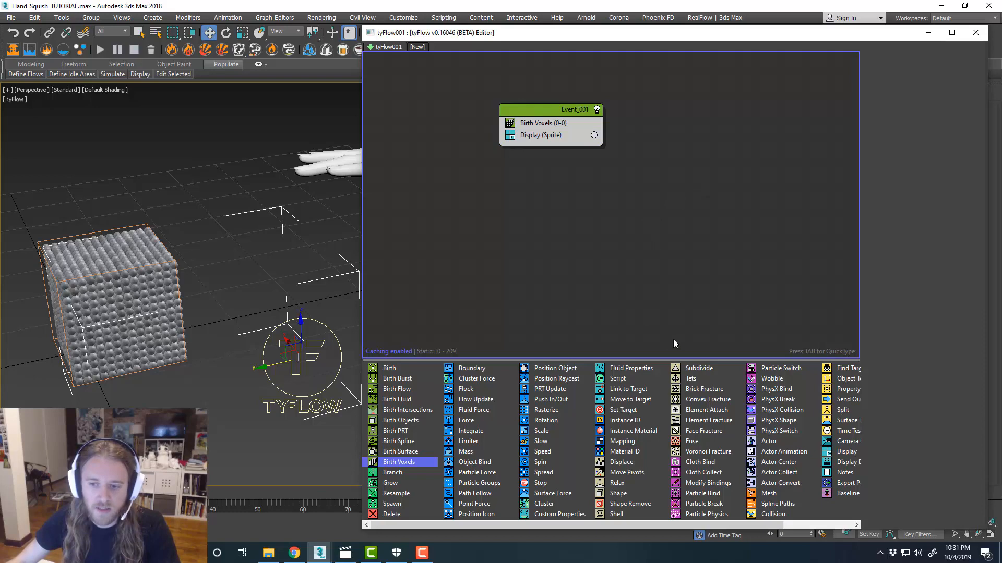
{"action": "left_click_drag", "start_coordinate": [707, 493], "coordinate": [588, 224]}
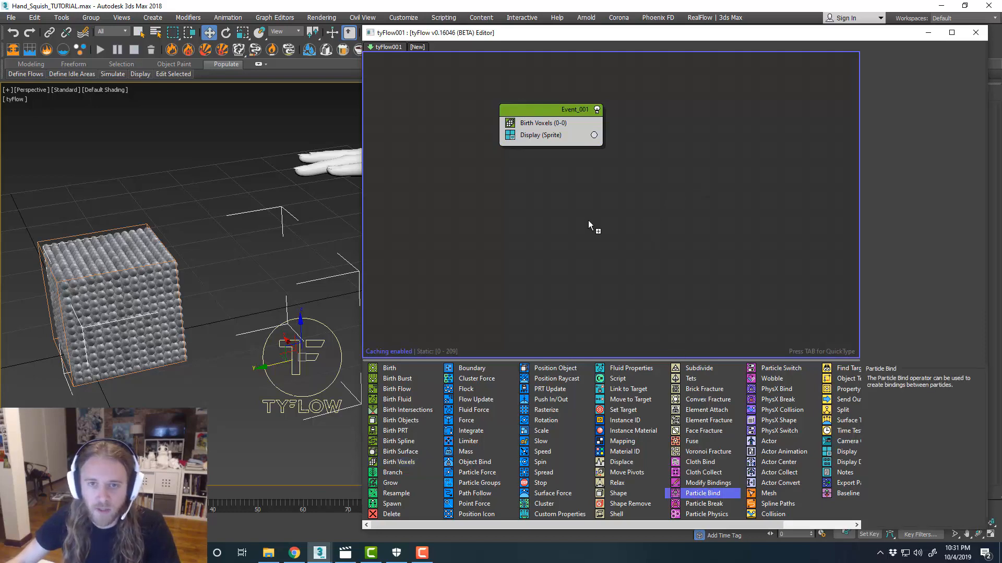
{"action": "left_click_drag", "start_coordinate": [563, 136], "coordinate": [565, 136]}
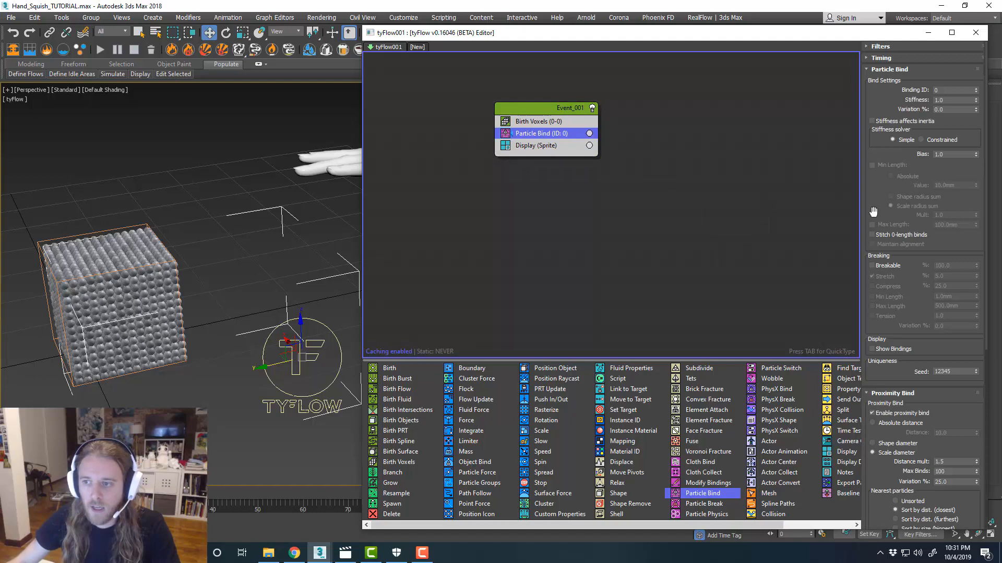
Step: Make the particle bindings breakable, with stretch breaking at 10% and compress breaking enabled
{"action": "left_click", "coordinate": [872, 267]}
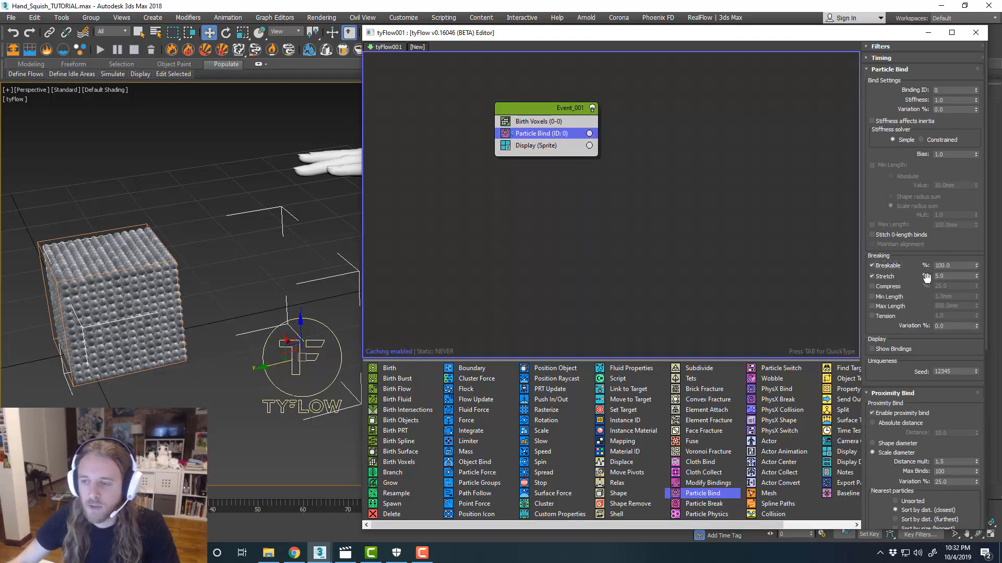
{"action": "left_click", "coordinate": [894, 277]}
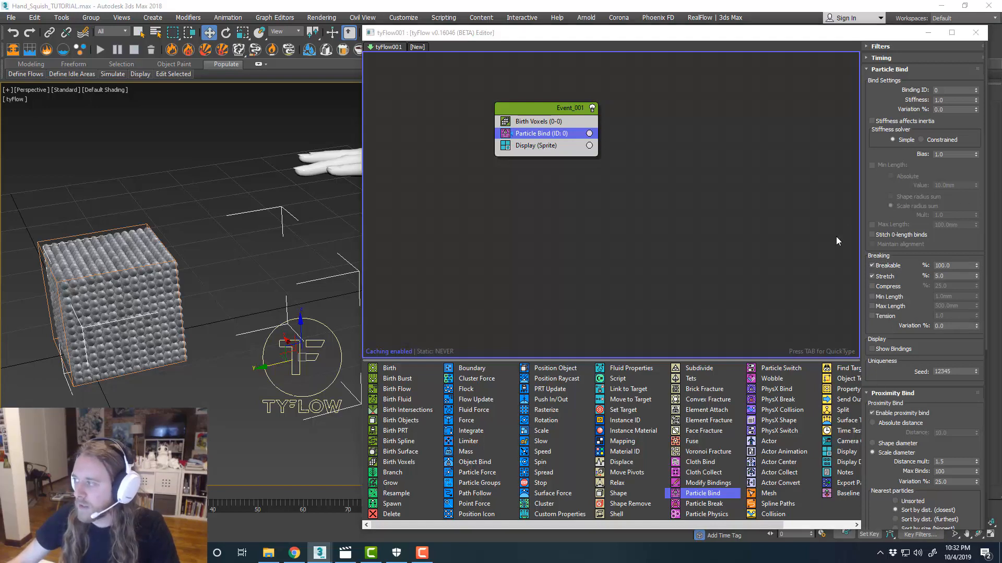
{"action": "double_click", "coordinate": [946, 275]}
{"action": "type", "text": "10"}
{"action": "key", "text": "Return"}
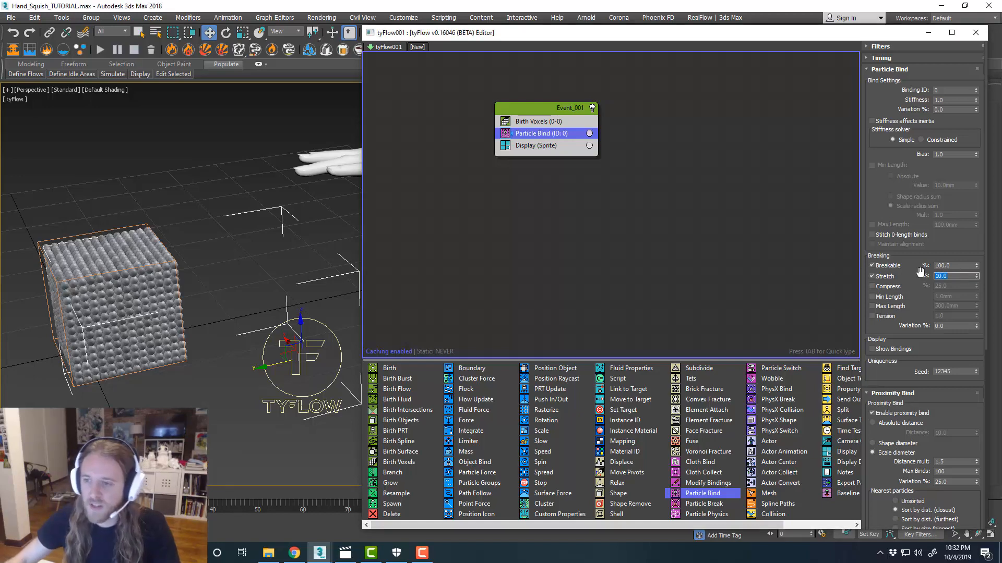
{"action": "left_click", "coordinate": [887, 287]}
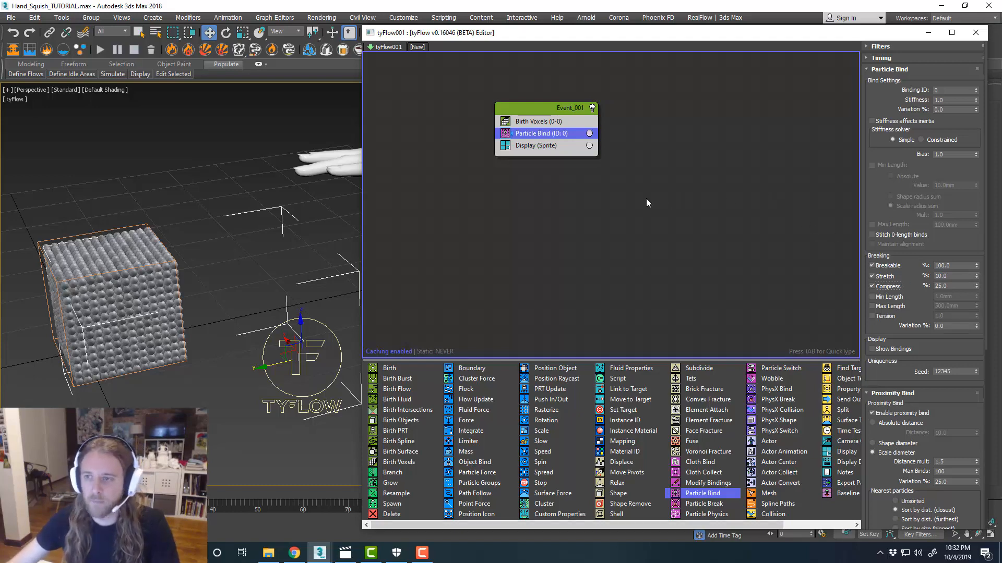
Step: Add a Particle Physics operator to the event between Particle Bind and Display
{"action": "mouse_move", "coordinate": [647, 203]}
{"action": "middle_mouse_down"}
{"action": "mouse_move", "coordinate": [658, 225]}
{"action": "mouse_move", "coordinate": [641, 210]}
{"action": "middle_mouse_up"}
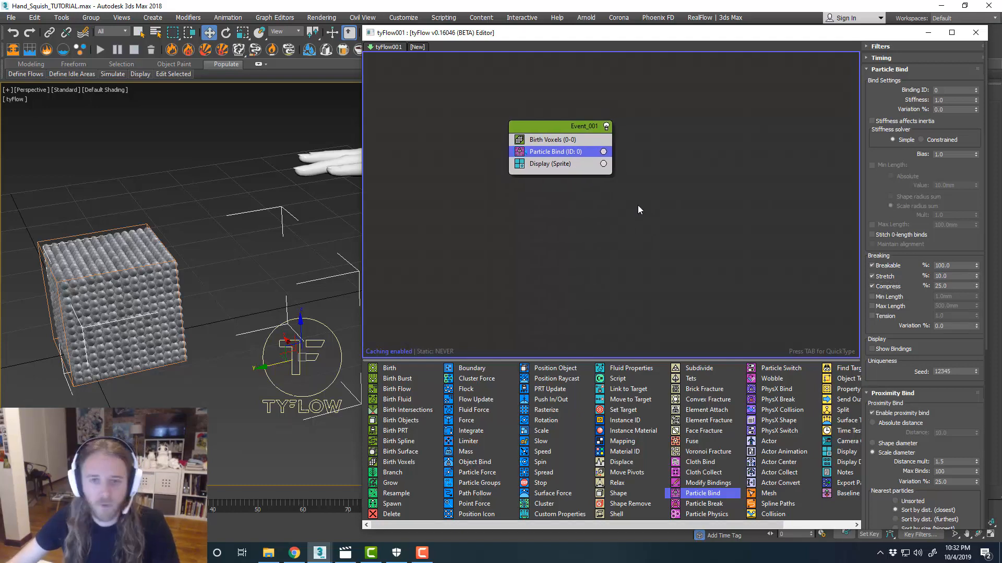
{"action": "left_click_drag", "start_coordinate": [707, 514], "coordinate": [593, 167]}
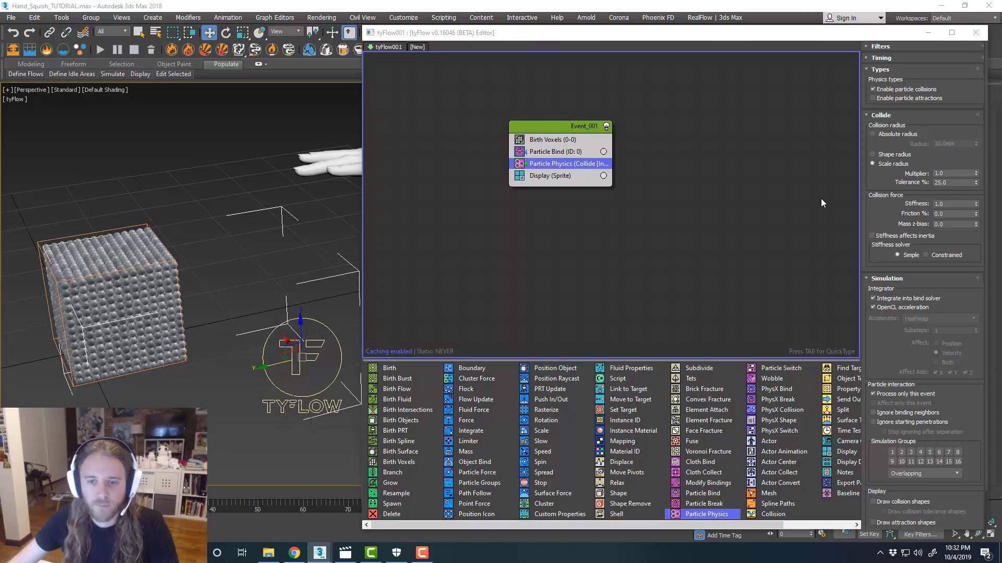
{"action": "middle_click_drag", "start_coordinate": [718, 207], "coordinate": [720, 208]}
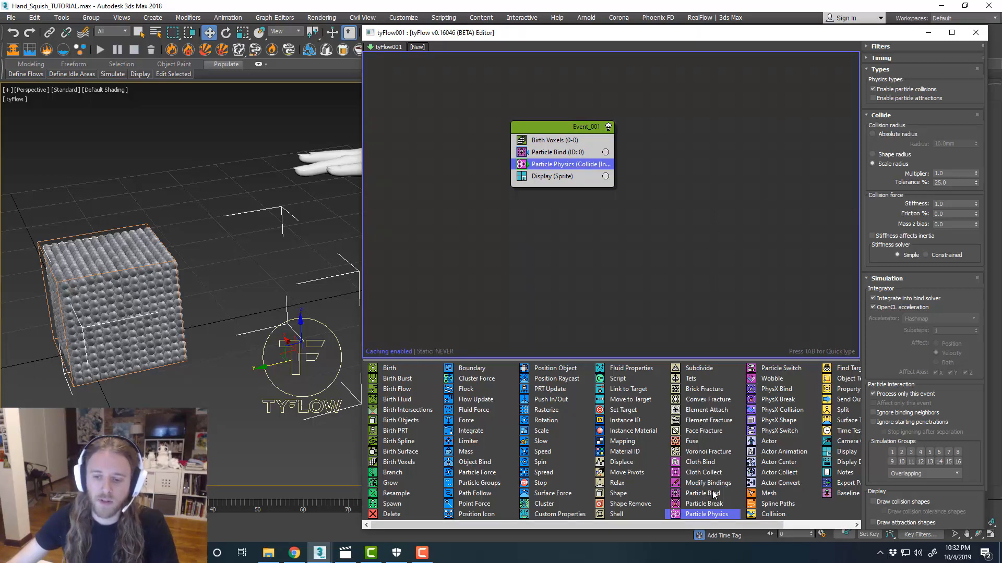
Step: Add a Particle Switch operator directly below Birth Voxels and set it to put particles to sleep
{"action": "left_click", "coordinate": [712, 248]}
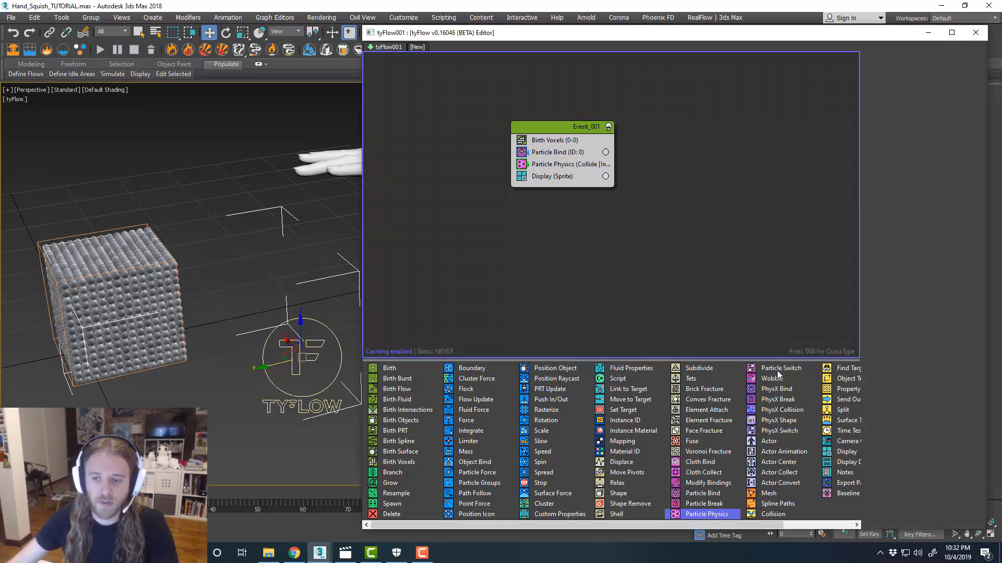
{"action": "left_click_drag", "start_coordinate": [779, 369], "coordinate": [560, 148]}
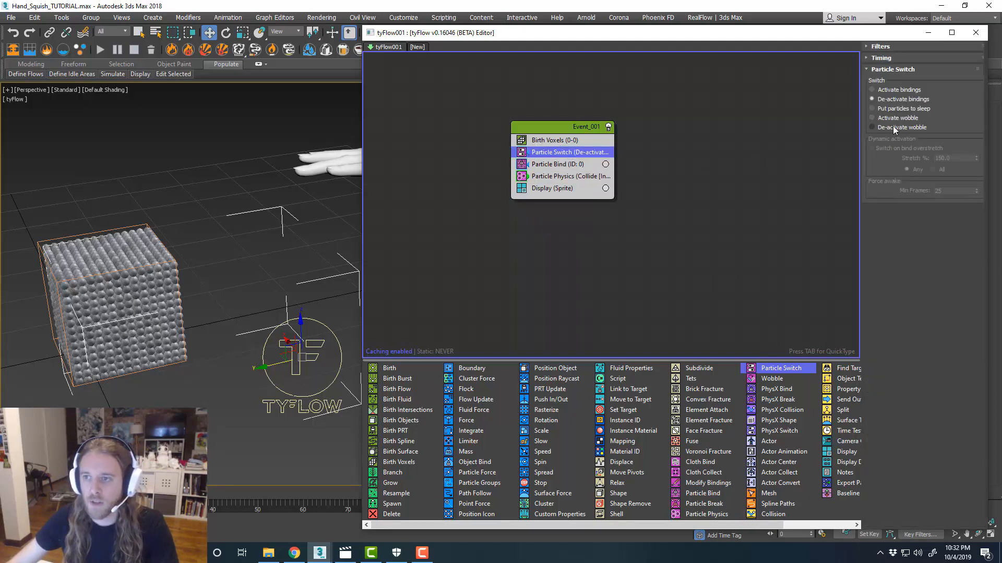
{"action": "left_click", "coordinate": [895, 108]}
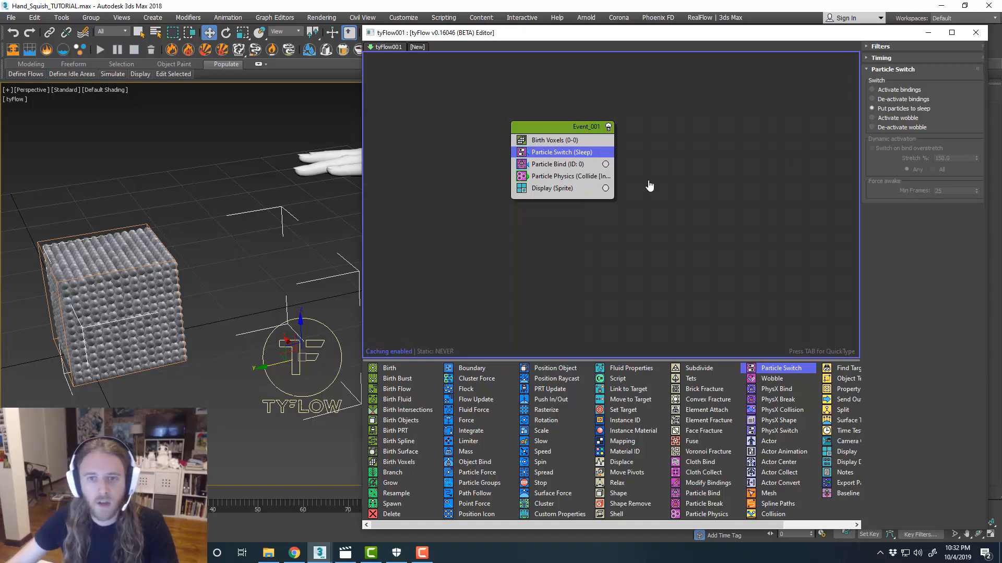
{"action": "middle_click_drag", "start_coordinate": [650, 187], "coordinate": [676, 190]}
{"action": "middle_click_drag", "start_coordinate": [267, 264], "coordinate": [278, 264]}
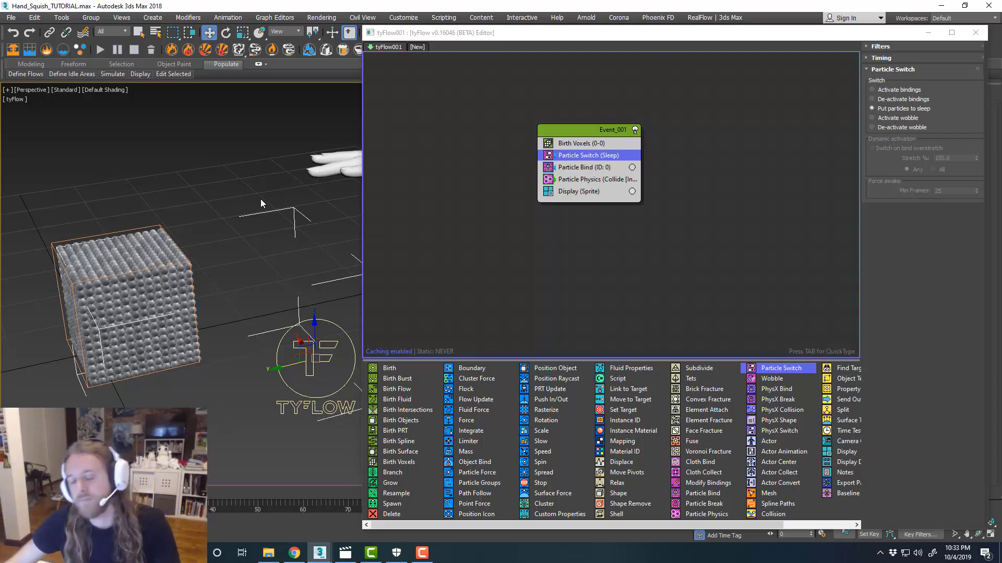
{"action": "middle_click_drag", "start_coordinate": [521, 266], "coordinate": [541, 268]}
{"action": "middle_click_drag", "start_coordinate": [349, 288], "coordinate": [275, 291], "text": "alt"}
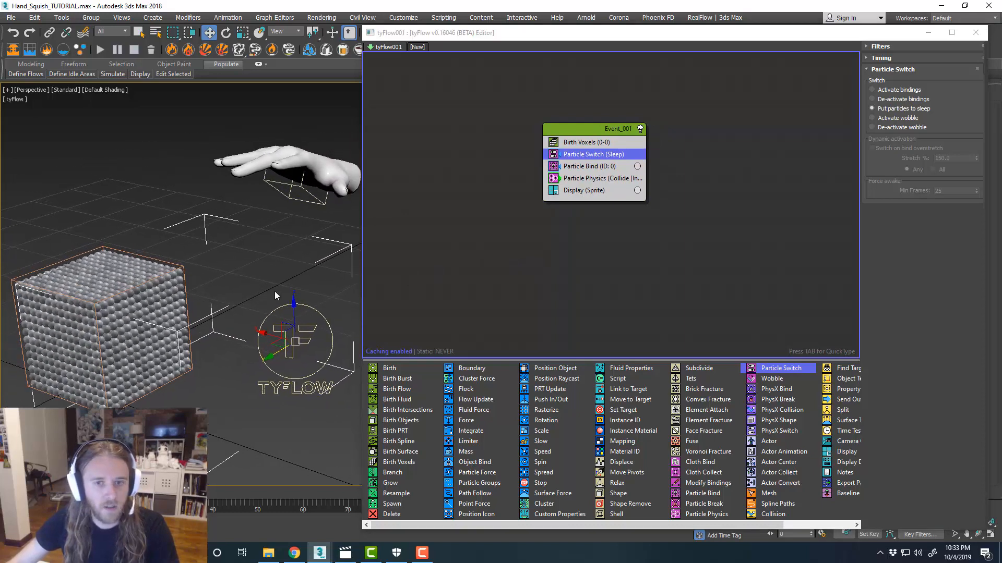
Step: Add a Force operator above Display in the event and set its built-in gravity strength to -0.2 mm
{"action": "left_click", "coordinate": [603, 227]}
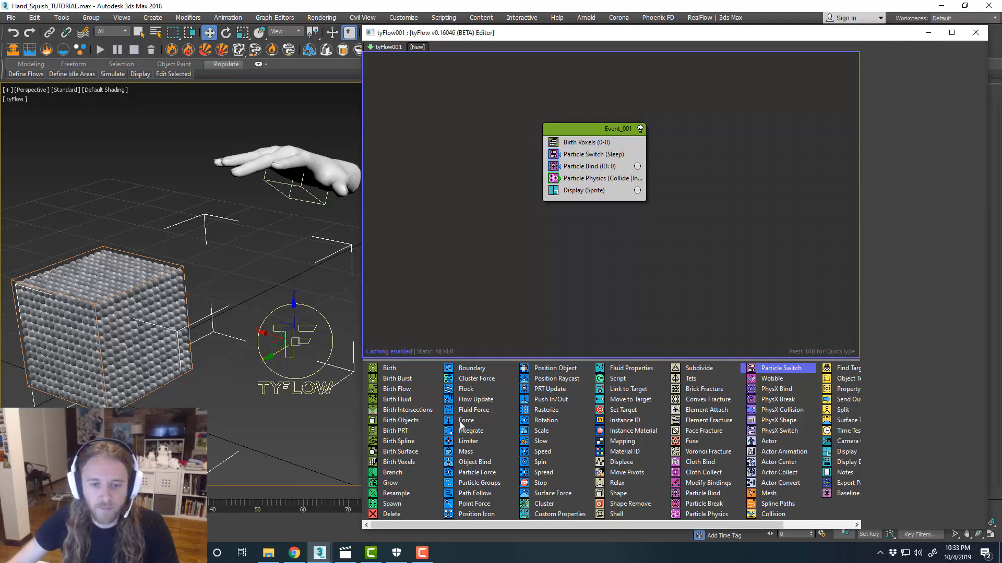
{"action": "left_click_drag", "start_coordinate": [464, 420], "coordinate": [634, 189]}
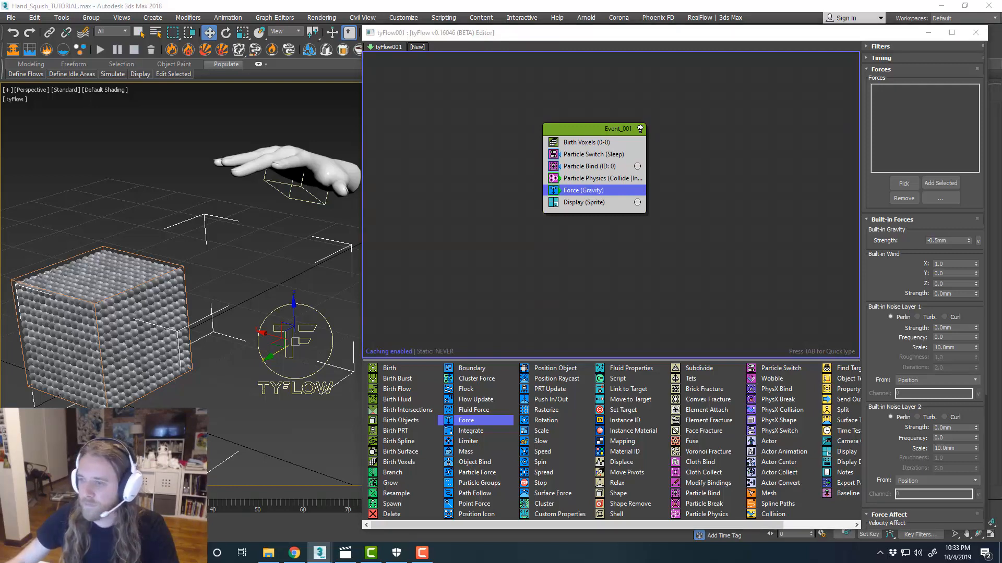
{"action": "left_click", "coordinate": [791, 228]}
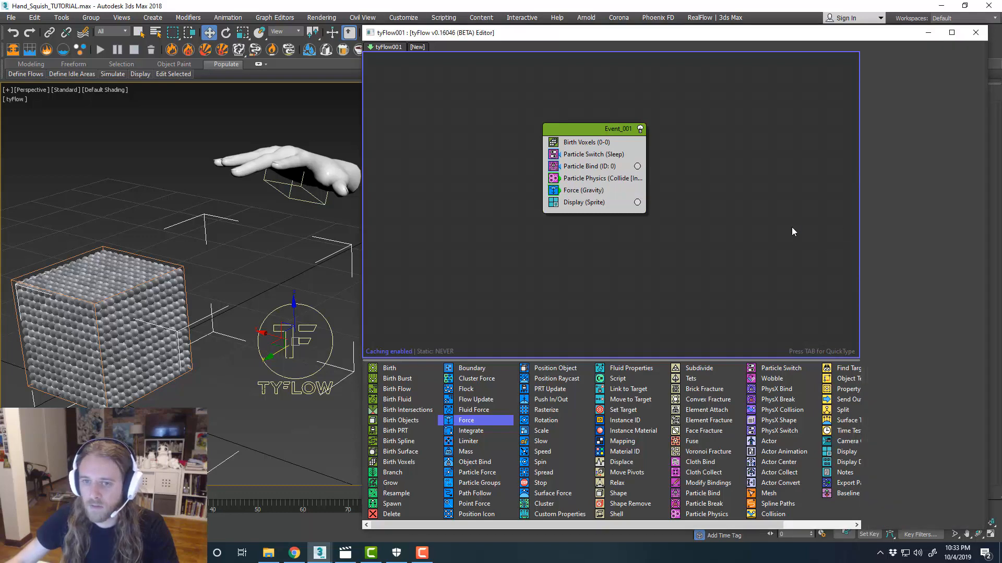
{"action": "left_click", "coordinate": [607, 192]}
{"action": "double_click", "coordinate": [952, 241]}
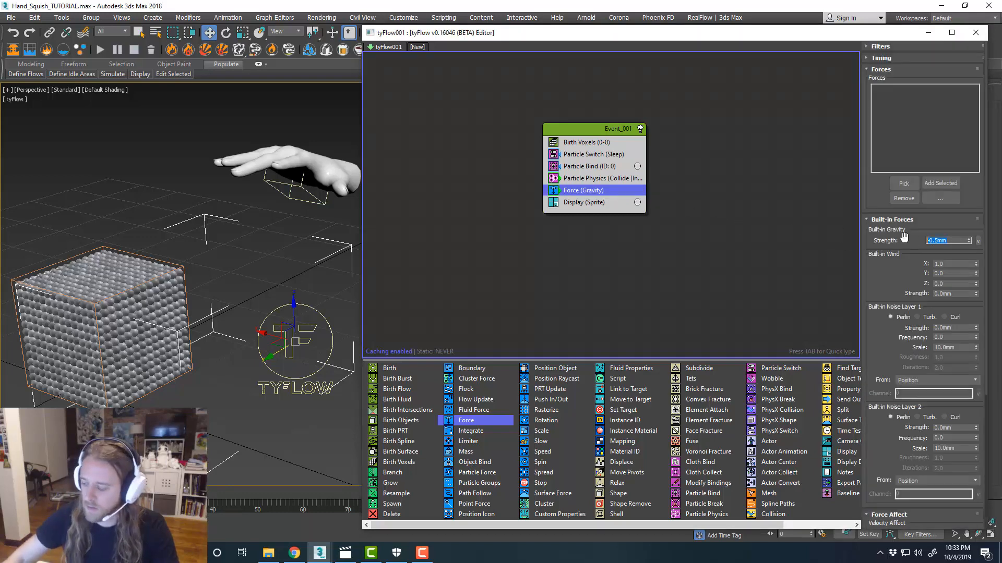
{"action": "type", "text": "-"}
{"action": "key", "text": "BackSpace"}
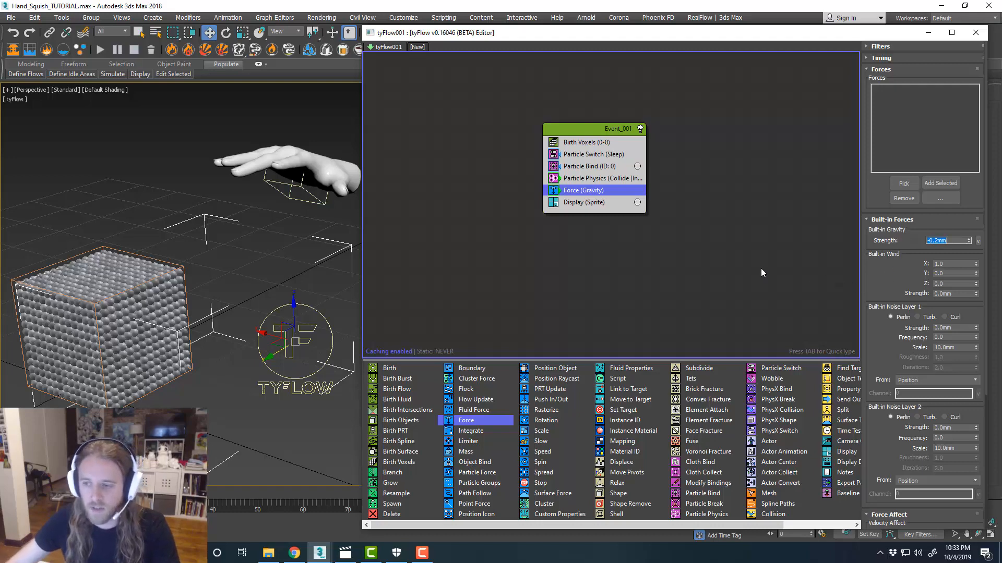
{"action": "middle_click_drag", "start_coordinate": [719, 272], "coordinate": [729, 273]}
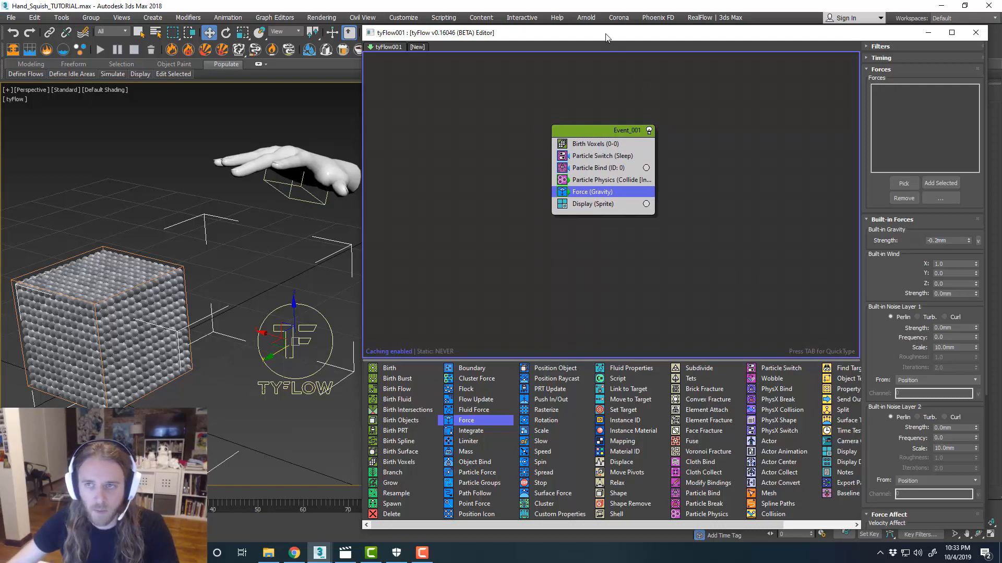
Step: Move the tyFlow editor off the scene view and start the Plane primitive in a maximized Top view
{"action": "left_click_drag", "start_coordinate": [605, 34], "coordinate": [1001, 34]}
{"action": "scroll", "coordinate": [485, 313], "scroll_direction": "down", "scroll_amount": 8}
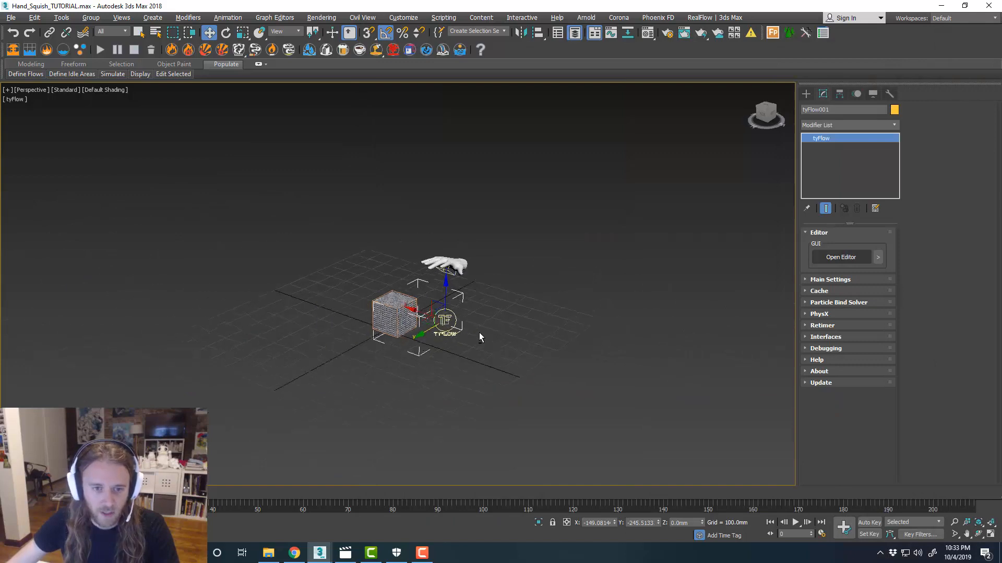
{"action": "mouse_move", "coordinate": [481, 336]}
{"action": "middle_mouse_down", "text": "alt"}
{"action": "mouse_move", "coordinate": [459, 337]}
{"action": "mouse_move", "coordinate": [477, 346]}
{"action": "mouse_move", "coordinate": [467, 342]}
{"action": "middle_mouse_up", "text": "alt"}
{"action": "left_click", "coordinate": [812, 97]}
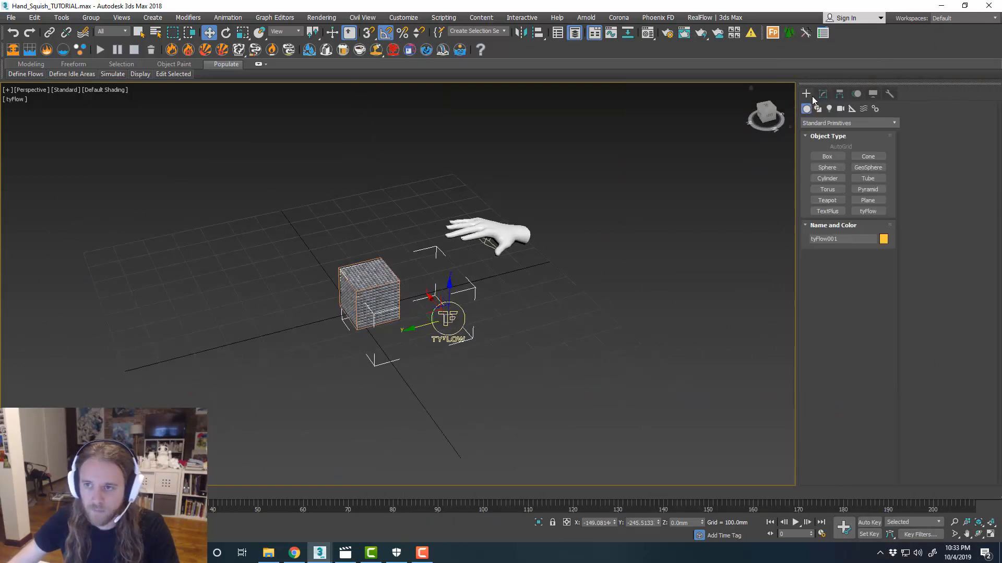
{"action": "left_click", "coordinate": [866, 200]}
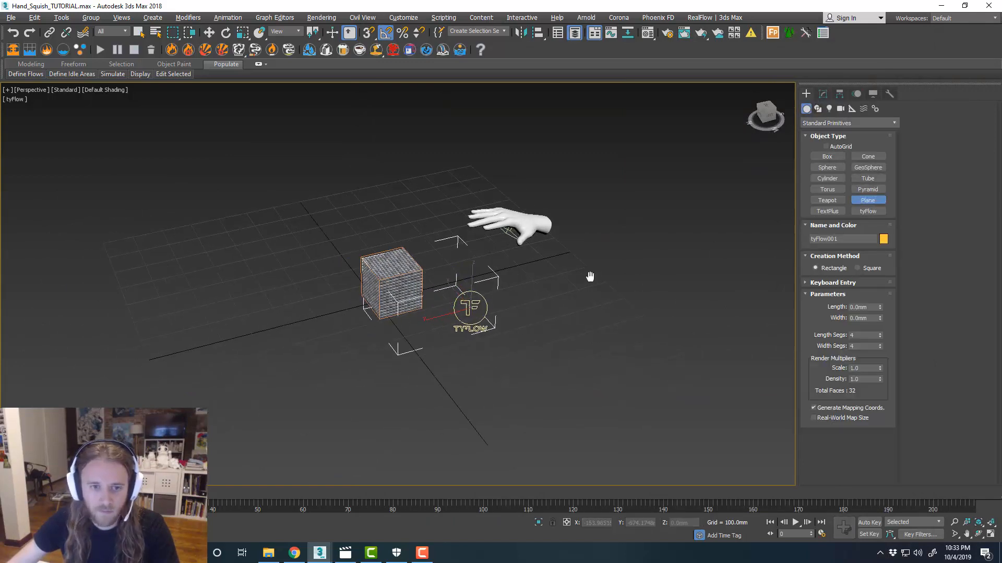
{"action": "key", "text": "alt+w"}
{"action": "key", "text": "alt+w"}
{"action": "left_click_drag", "start_coordinate": [264, 155], "coordinate": [253, 151]}
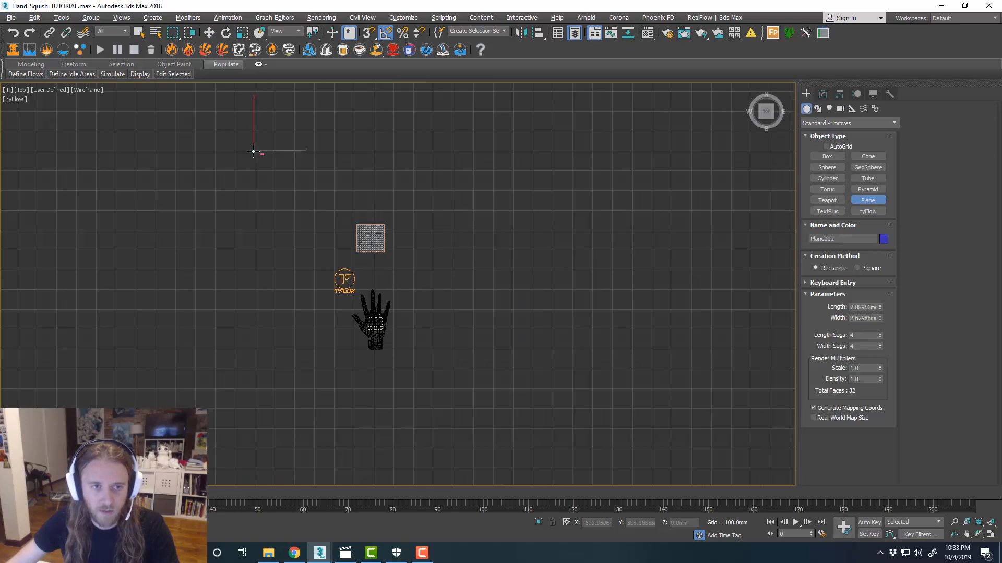
{"action": "key", "text": "ctrl+z"}
{"action": "middle_click_drag", "start_coordinate": [309, 197], "coordinate": [315, 199]}
{"action": "key", "text": "ctrl+z"}
Step: Create a ground plane about 1607 by 1644 mm in the Top view and centre it roughly on the box
{"action": "left_click_drag", "start_coordinate": [230, 112], "coordinate": [548, 437]}
{"action": "key", "text": "w"}
{"action": "left_click_drag", "start_coordinate": [405, 256], "coordinate": [396, 227]}
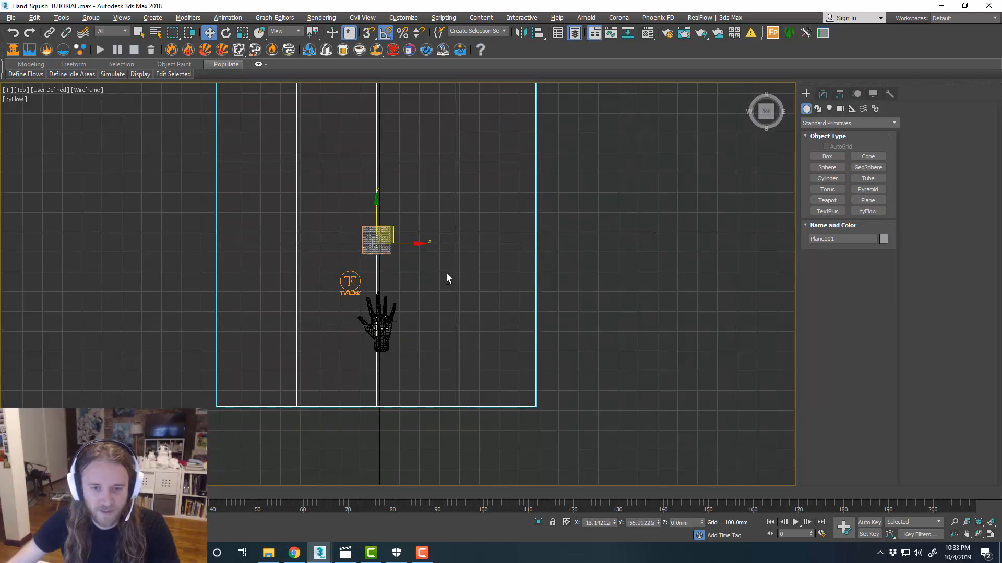
Step: Make the ground plane non-renderable and display it as a box through its object properties in the maximized Perspective view
{"action": "key", "text": "alt+w"}
{"action": "middle_click", "coordinate": [644, 363]}
{"action": "key", "text": "alt+w"}
{"action": "middle_click_drag", "start_coordinate": [632, 362], "coordinate": [633, 354], "text": "alt"}
{"action": "right_click", "coordinate": [558, 272]}
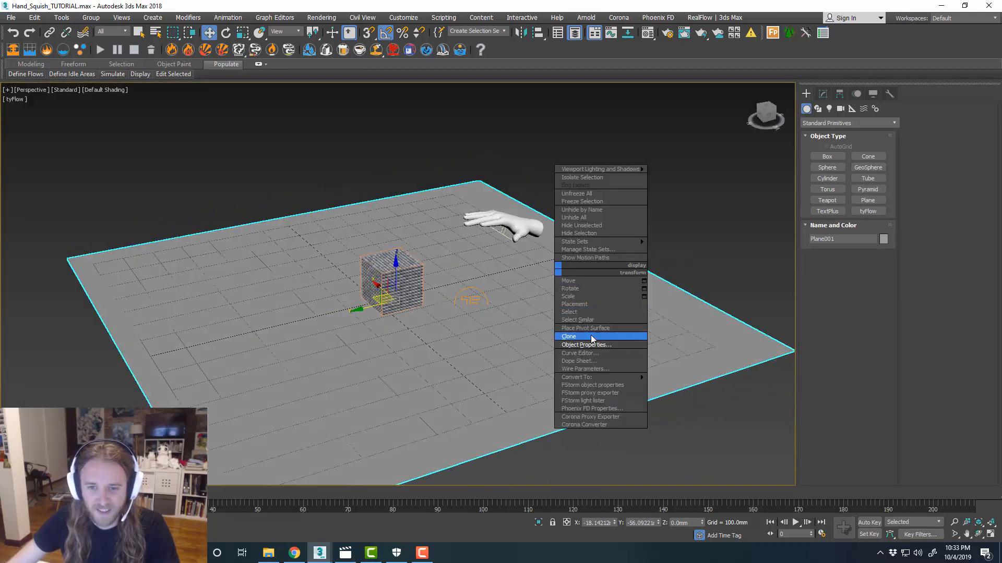
{"action": "left_click", "coordinate": [591, 344]}
{"action": "left_click", "coordinate": [530, 256]}
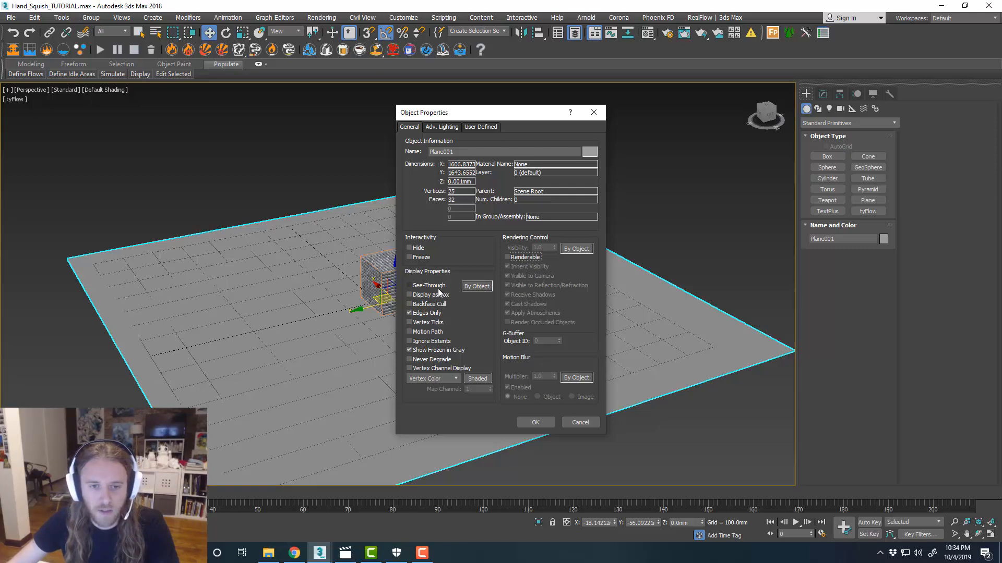
{"action": "left_click", "coordinate": [535, 419]}
Step: Bring the tyFlow editor back over the scene and add a Collision operator between Force and Display in the event
{"action": "scroll", "coordinate": [467, 358], "scroll_direction": "up", "scroll_amount": 4}
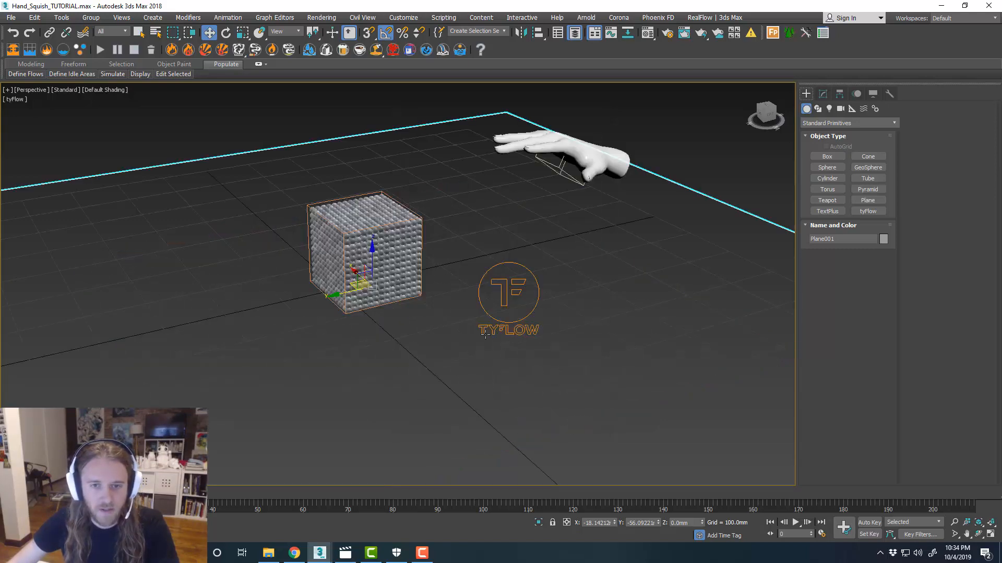
{"action": "middle_click_drag", "start_coordinate": [467, 358], "coordinate": [401, 378], "text": "alt"}
{"action": "scroll", "coordinate": [530, 347], "scroll_direction": "down", "scroll_amount": 3}
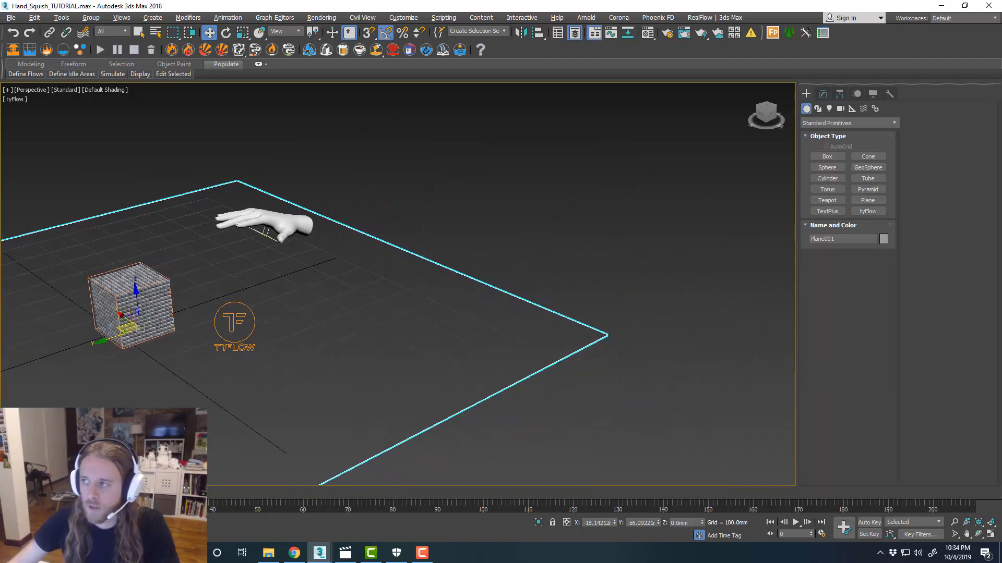
{"action": "left_click_drag", "start_coordinate": [1001, 37], "coordinate": [442, 34]}
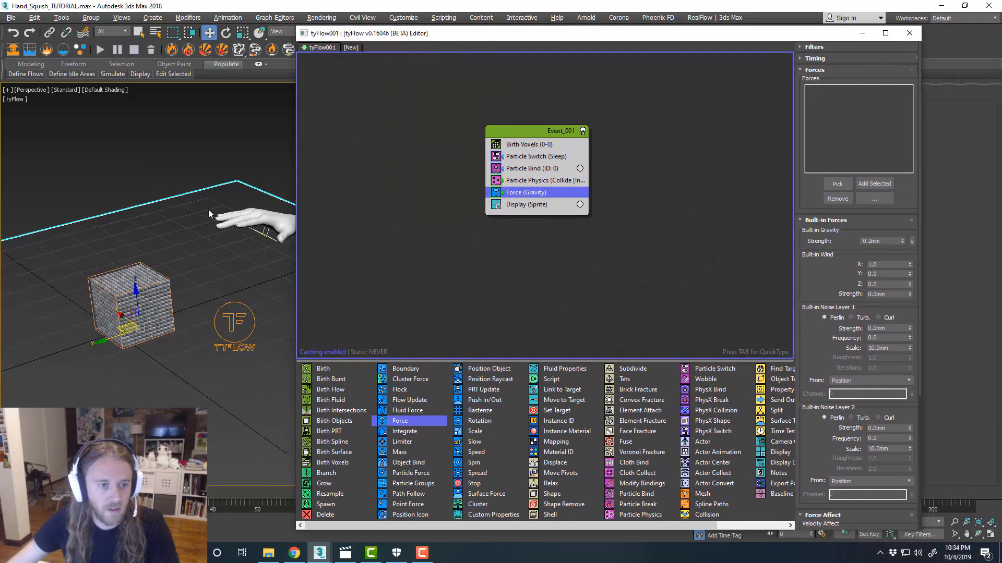
{"action": "mouse_move", "coordinate": [196, 257]}
{"action": "middle_mouse_down"}
{"action": "mouse_move", "coordinate": [154, 264]}
{"action": "mouse_move", "coordinate": [177, 260]}
{"action": "middle_mouse_up"}
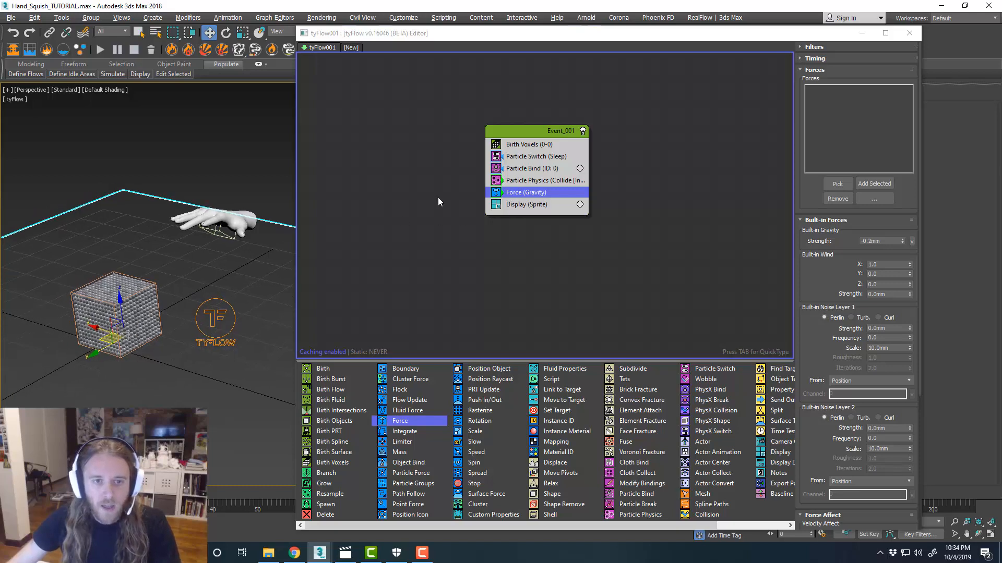
{"action": "left_click", "coordinate": [528, 285]}
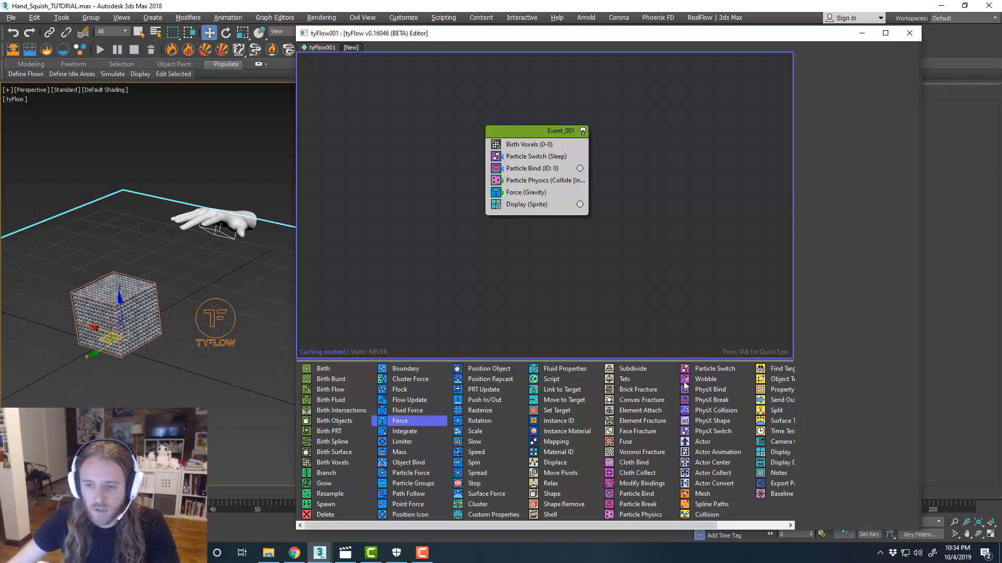
{"action": "scroll", "coordinate": [685, 400], "scroll_direction": "down", "scroll_amount": 1}
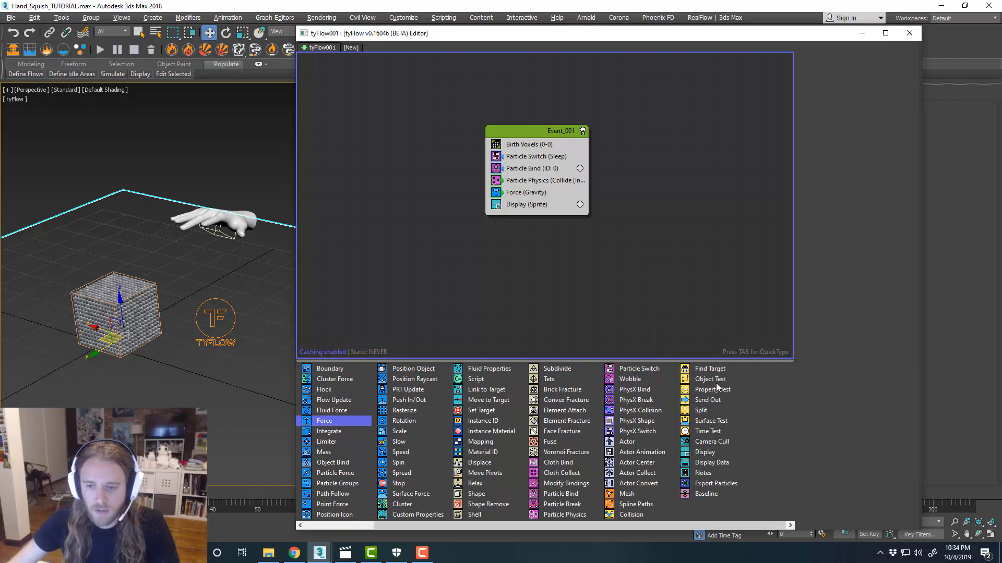
{"action": "left_click_drag", "start_coordinate": [630, 516], "coordinate": [575, 204]}
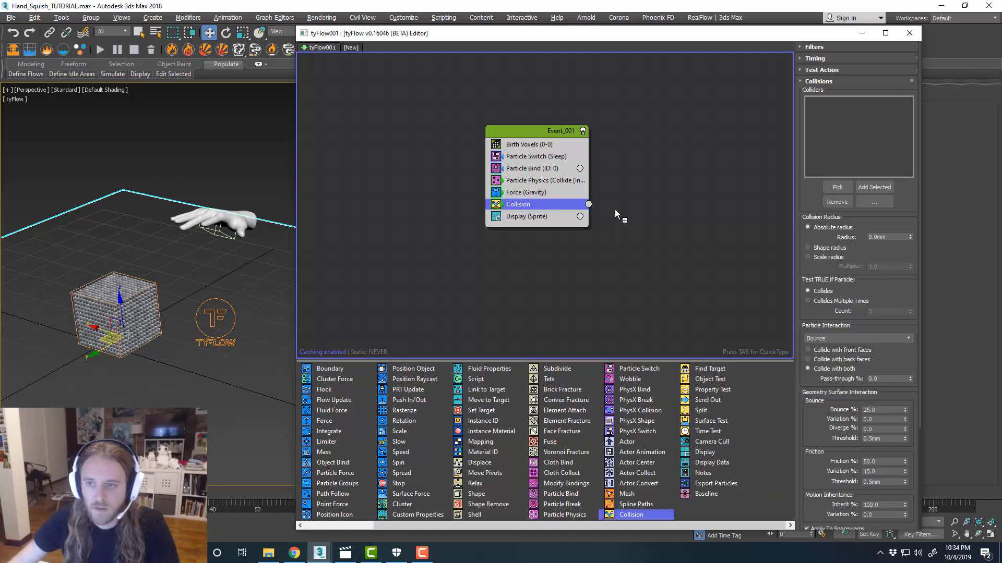
Step: Assign the ground plane and the hand mesh as colliders of the Collision operator
{"action": "left_click", "coordinate": [836, 188]}
{"action": "left_click", "coordinate": [282, 226]}
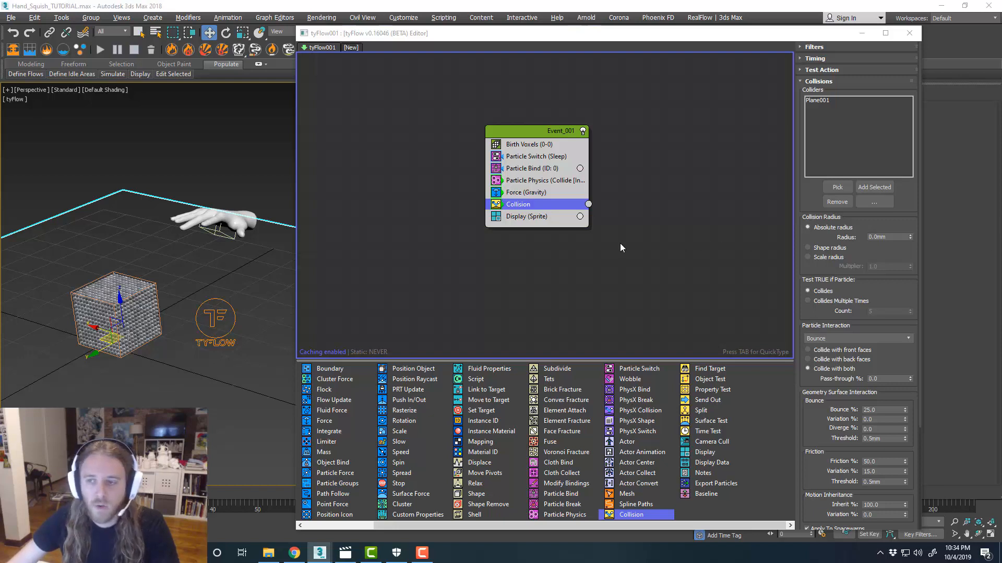
{"action": "left_click", "coordinate": [835, 188]}
{"action": "left_click", "coordinate": [210, 217]}
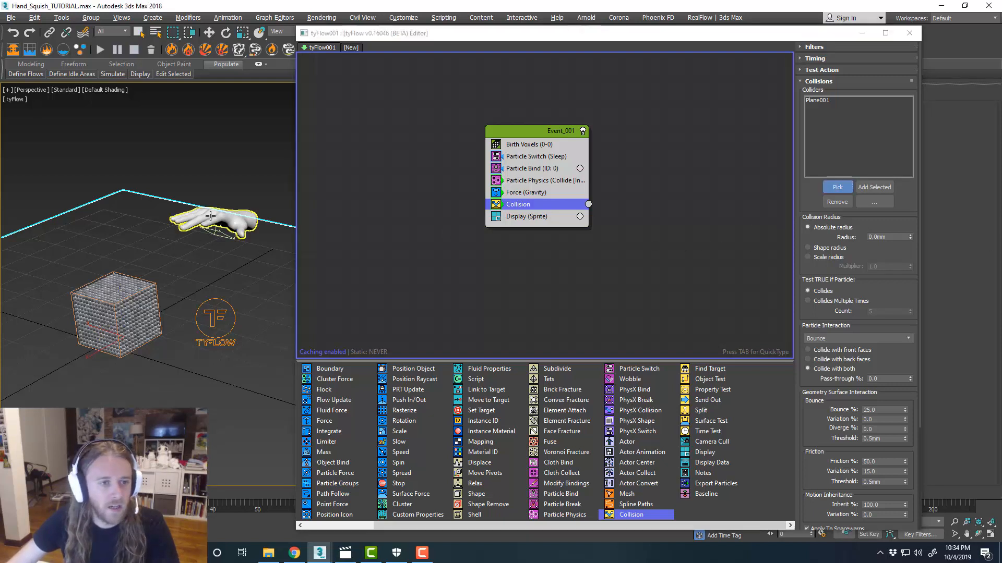
{"action": "scroll", "coordinate": [118, 251], "scroll_direction": "up", "scroll_amount": 4}
{"action": "middle_click_drag", "start_coordinate": [149, 253], "coordinate": [185, 260], "text": "alt"}
{"action": "scroll", "coordinate": [174, 248], "scroll_direction": "down", "scroll_amount": 4}
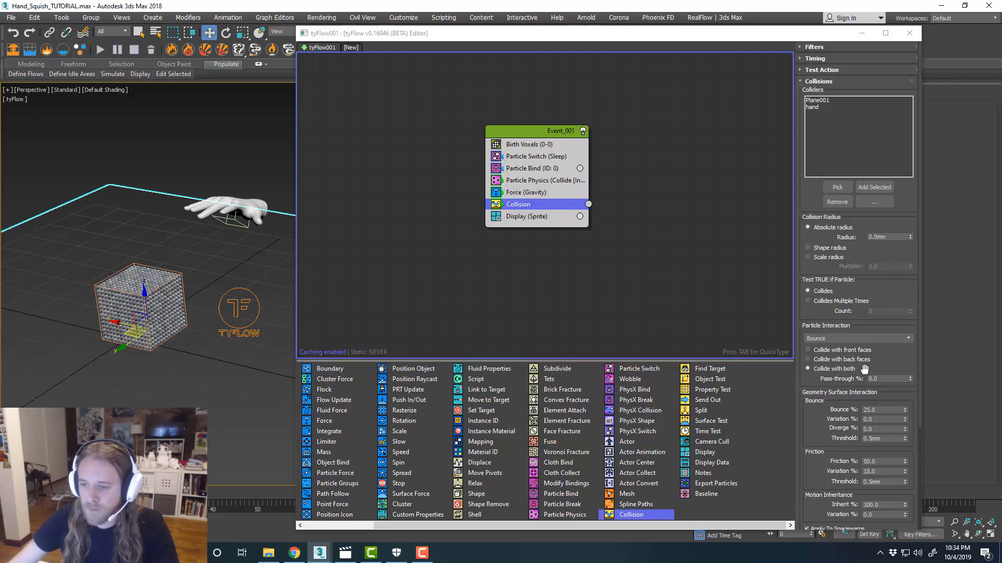
Step: Set the Collision operator's friction to 80% and its friction variation to 15%
{"action": "scroll", "coordinate": [830, 412], "scroll_direction": "down", "scroll_amount": 5}
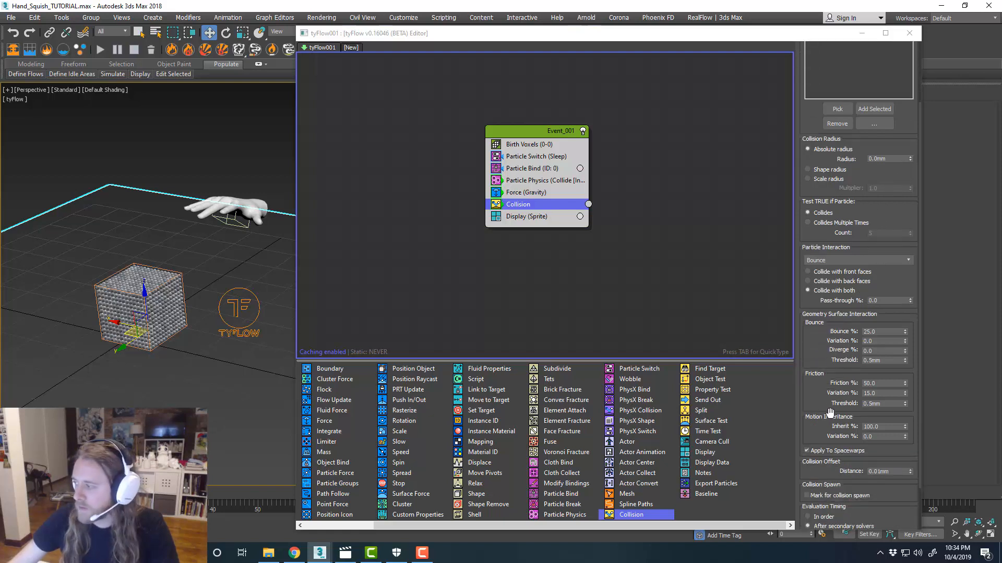
{"action": "scroll", "coordinate": [831, 413], "scroll_direction": "down", "scroll_amount": 1}
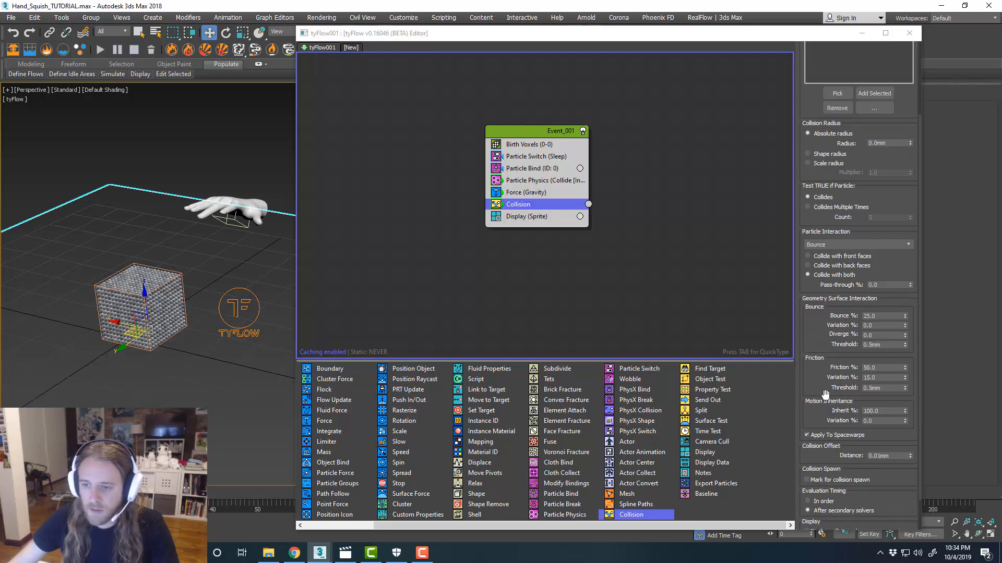
{"action": "left_click_drag", "start_coordinate": [878, 369], "coordinate": [843, 365]}
{"action": "type", "text": "80"}
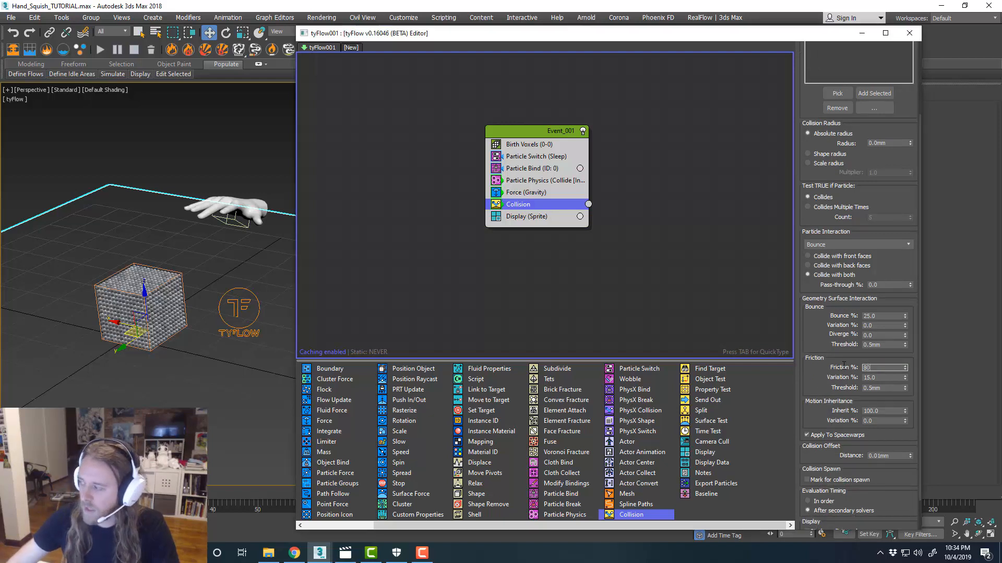
{"action": "key", "text": "Return"}
{"action": "key", "text": "Tab"}
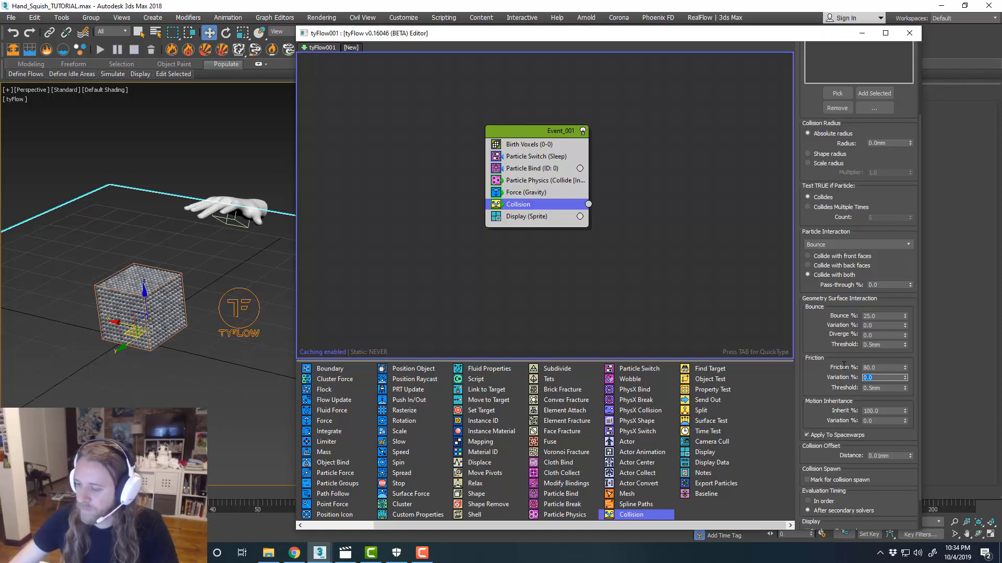
{"action": "key", "text": "Return"}
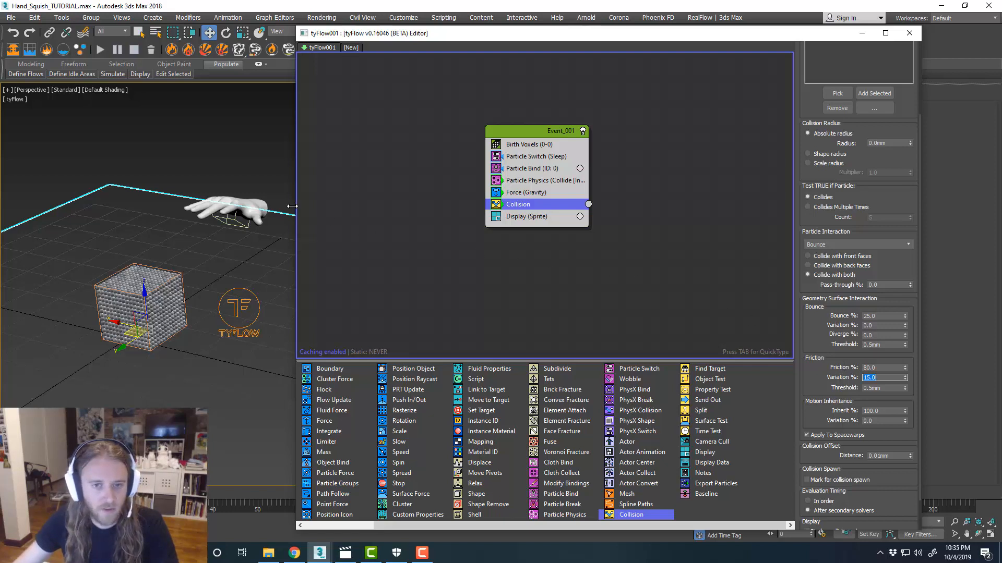
Step: Narrow the tyFlow editor to uncover more of the scene and play the simulation to frame 84
{"action": "left_click_drag", "start_coordinate": [293, 207], "coordinate": [352, 211]}
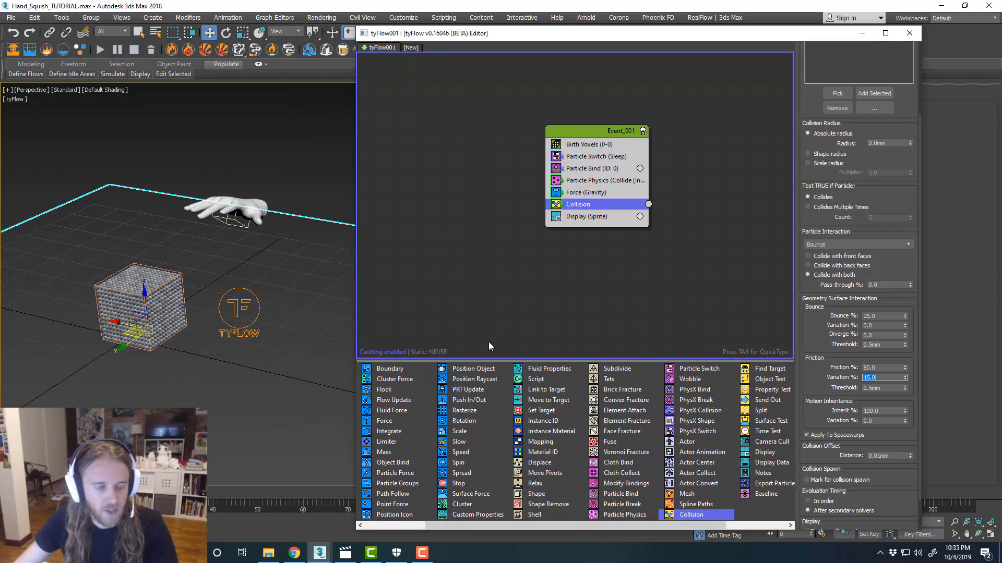
{"action": "left_click", "coordinate": [593, 284]}
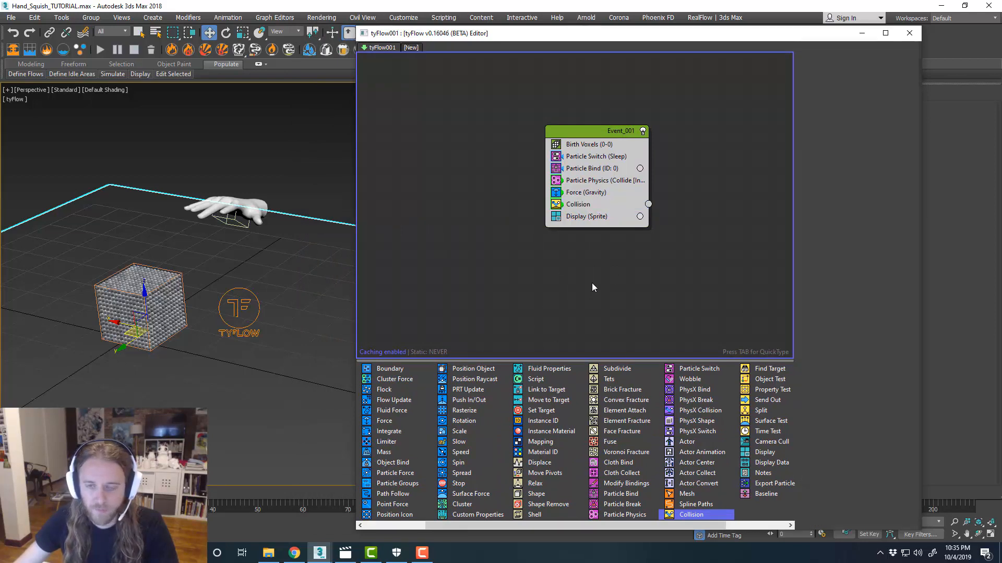
{"action": "left_click", "coordinate": [618, 206]}
{"action": "left_click", "coordinate": [674, 241]}
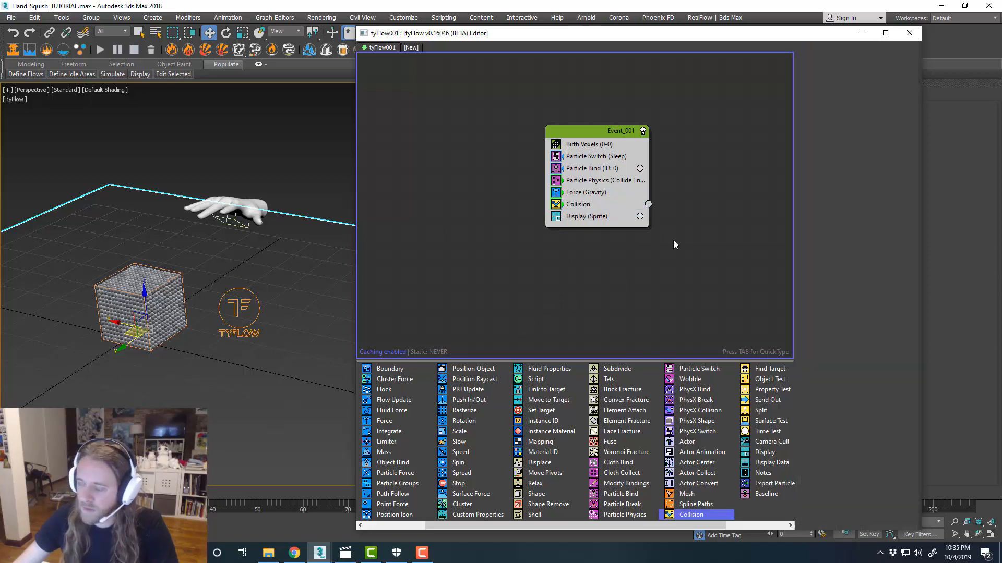
{"action": "key", "text": "slash"}
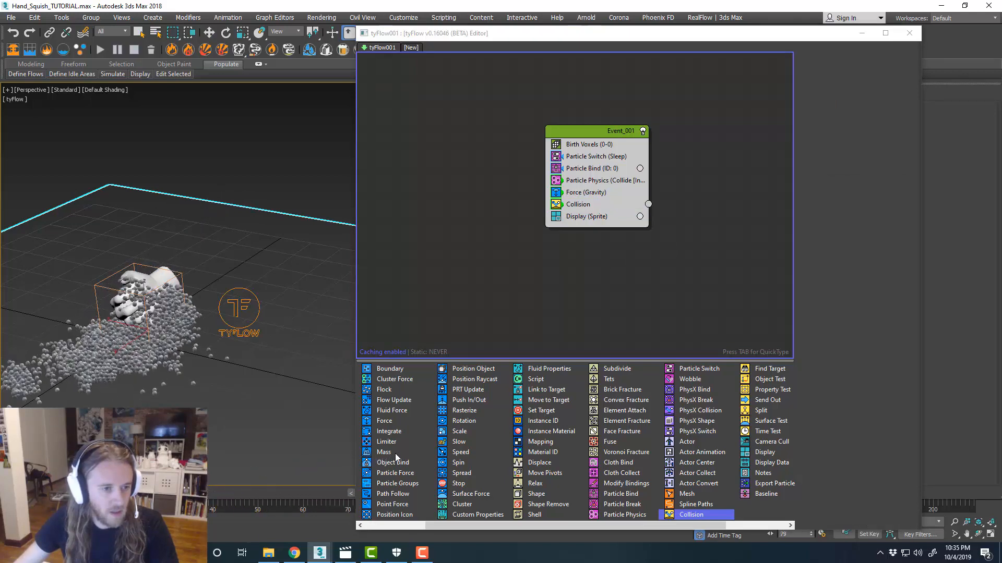
{"action": "key", "text": "slash"}
{"action": "scroll", "coordinate": [205, 330], "scroll_direction": "up", "scroll_amount": 3}
{"action": "middle_click_drag", "start_coordinate": [208, 332], "coordinate": [283, 321]}
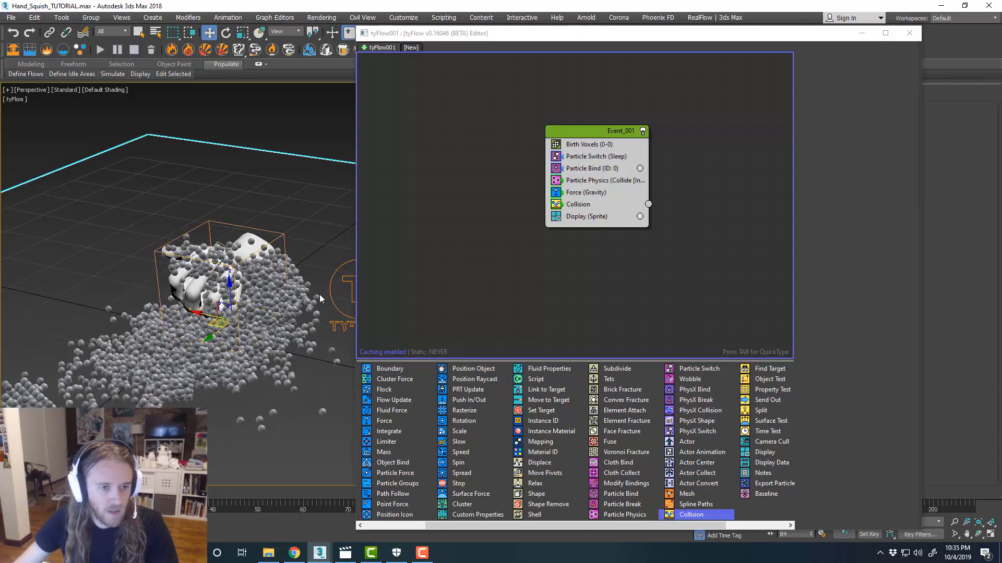
Step: Move the tyFlow editor off the scene and scrub the timeline to examine how the hand squishes, lifts and drops the particles
{"action": "left_click_drag", "start_coordinate": [716, 37], "coordinate": [1001, 31]}
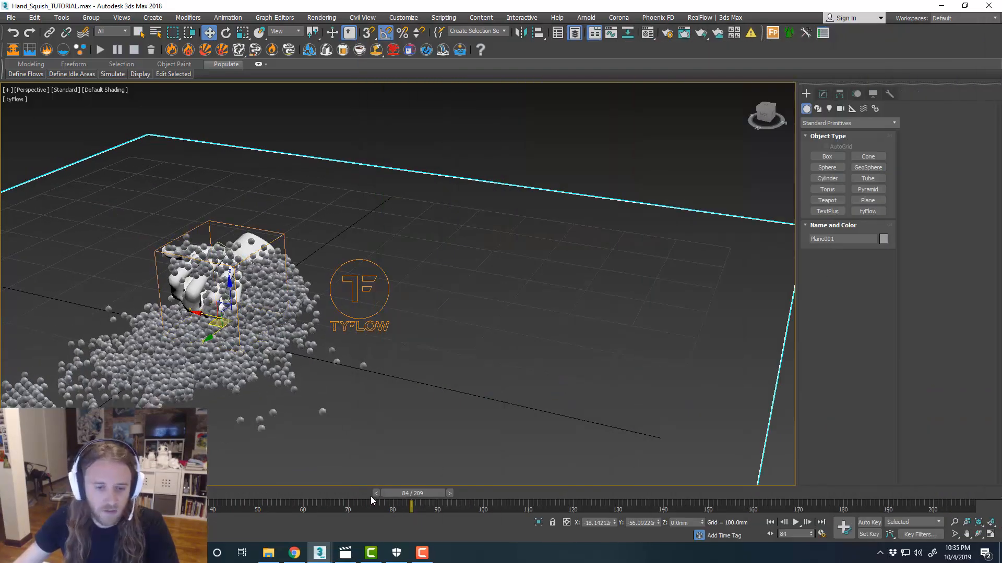
{"action": "middle_click_drag", "start_coordinate": [469, 427], "coordinate": [500, 438], "text": "alt"}
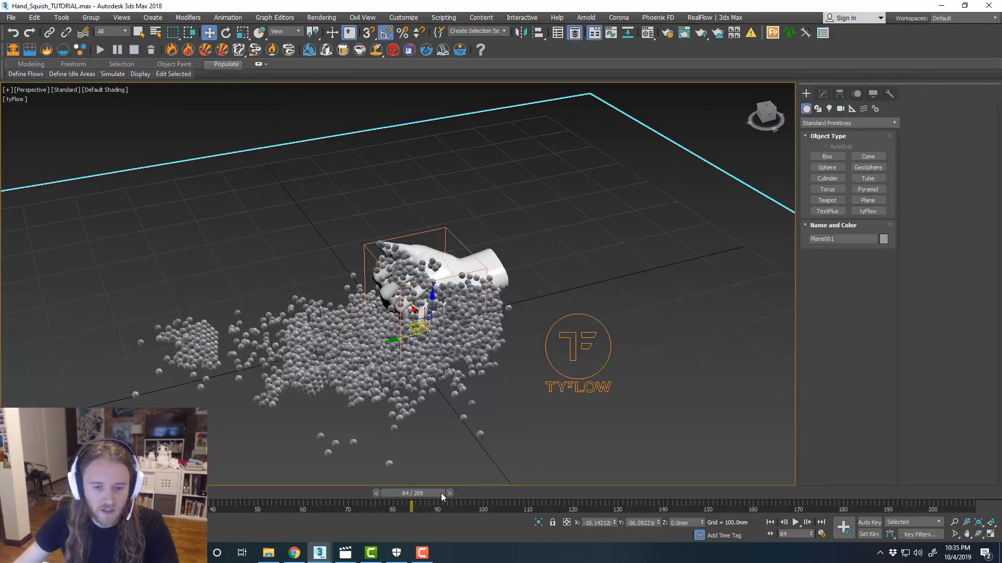
{"action": "left_click_drag", "start_coordinate": [440, 493], "coordinate": [743, 449]}
{"action": "middle_click_drag", "start_coordinate": [626, 405], "coordinate": [597, 363], "text": "alt"}
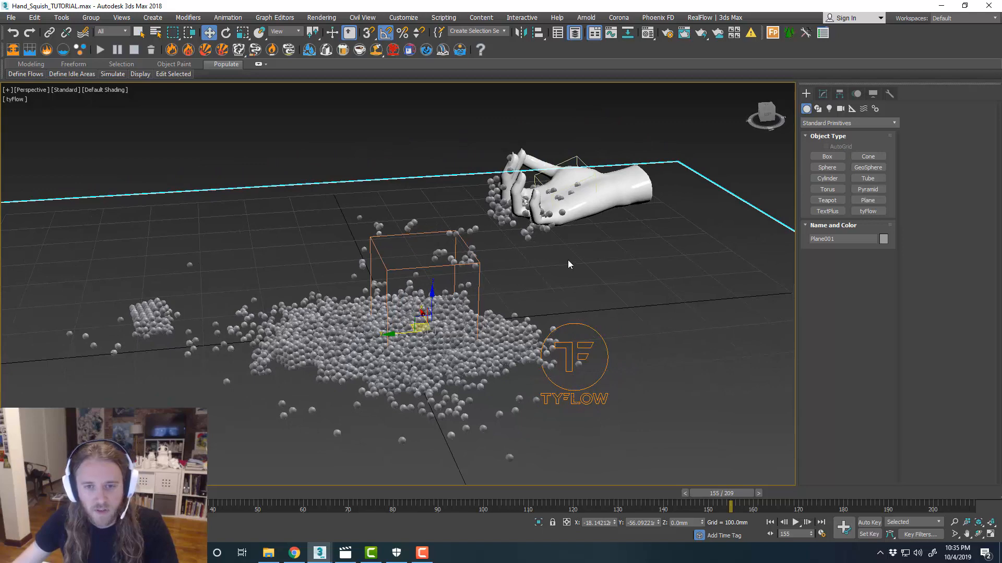
{"action": "mouse_move", "coordinate": [588, 257]}
{"action": "middle_mouse_down", "text": "alt"}
{"action": "mouse_move", "coordinate": [608, 267]}
{"action": "mouse_move", "coordinate": [586, 248]}
{"action": "middle_mouse_up", "text": "alt"}
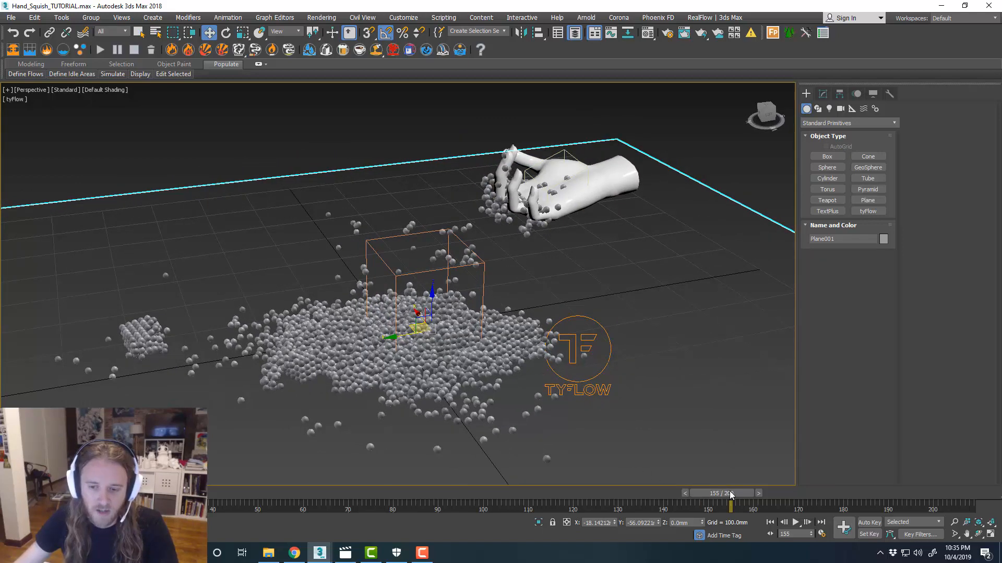
{"action": "left_click_drag", "start_coordinate": [730, 495], "coordinate": [367, 483]}
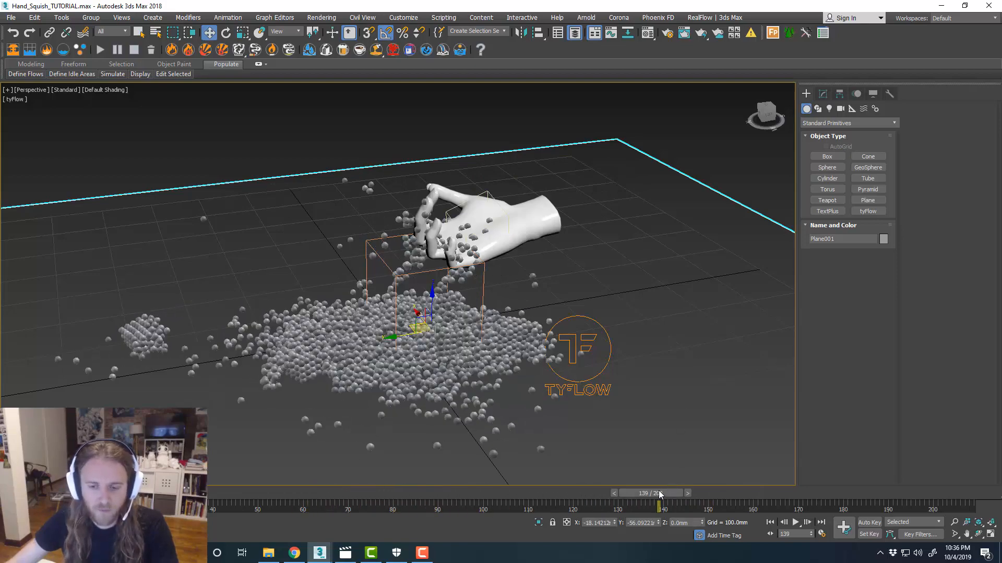
{"action": "left_click_drag", "start_coordinate": [658, 491], "coordinate": [606, 471]}
{"action": "key", "text": "w"}
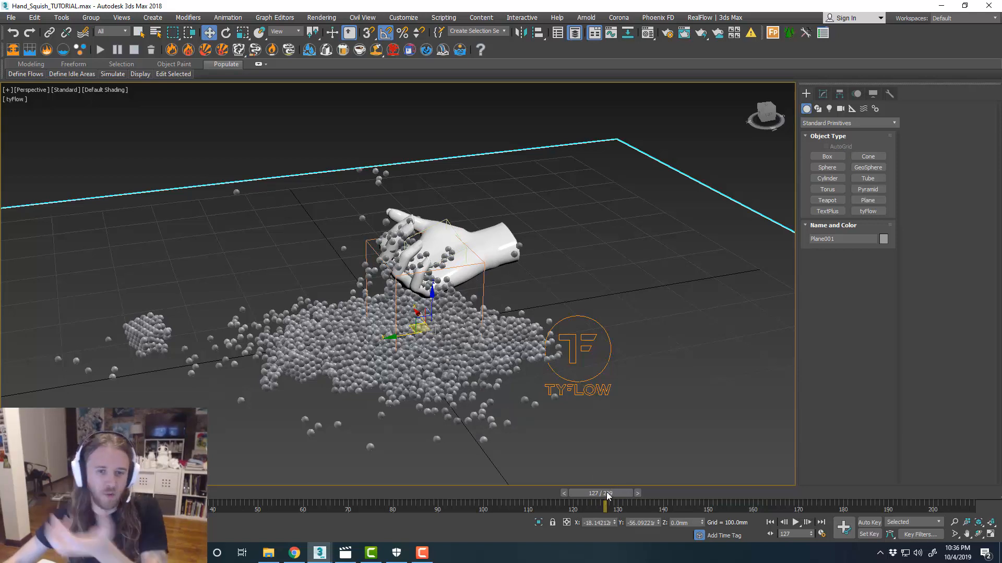
{"action": "left_click_drag", "start_coordinate": [607, 493], "coordinate": [140, 455]}
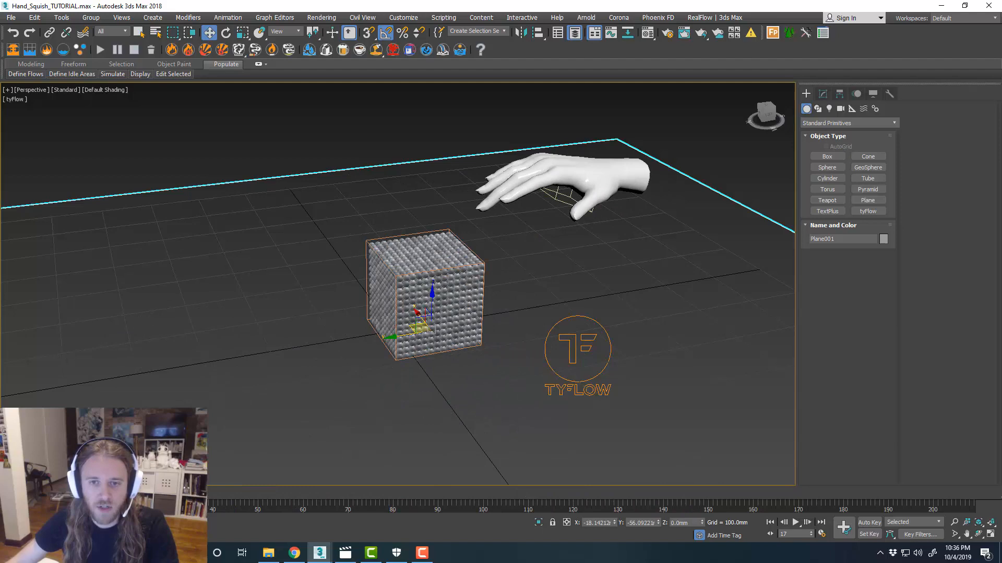
Step: Select the Palm_Attractor object under the hand and turn off its Display as Box property
{"action": "left_click", "coordinate": [583, 215]}
{"action": "key", "text": "alt+w"}
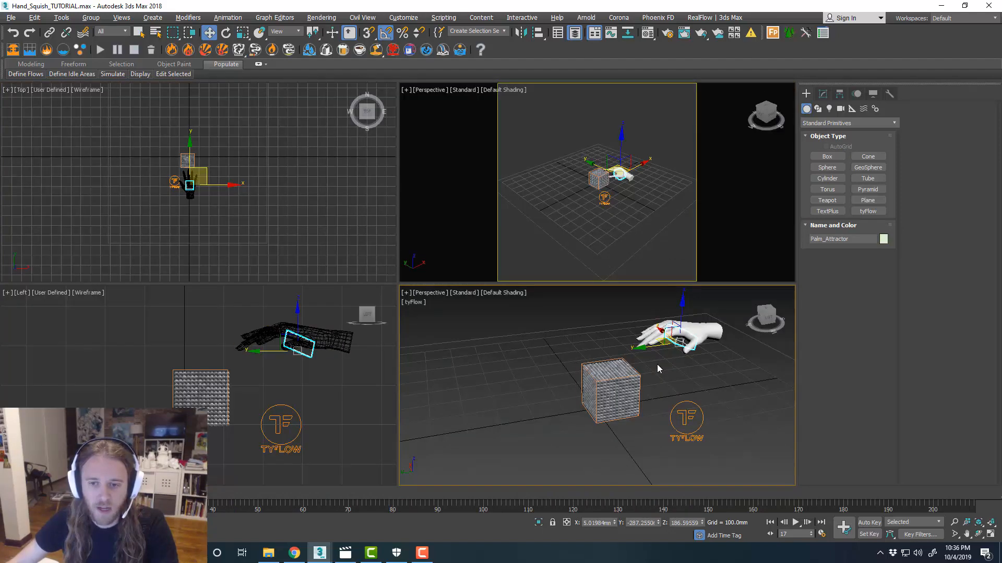
{"action": "key", "text": "alt+w"}
{"action": "scroll", "coordinate": [572, 195], "scroll_direction": "up", "scroll_amount": 3}
{"action": "middle_click_drag", "start_coordinate": [610, 221], "coordinate": [668, 241]}
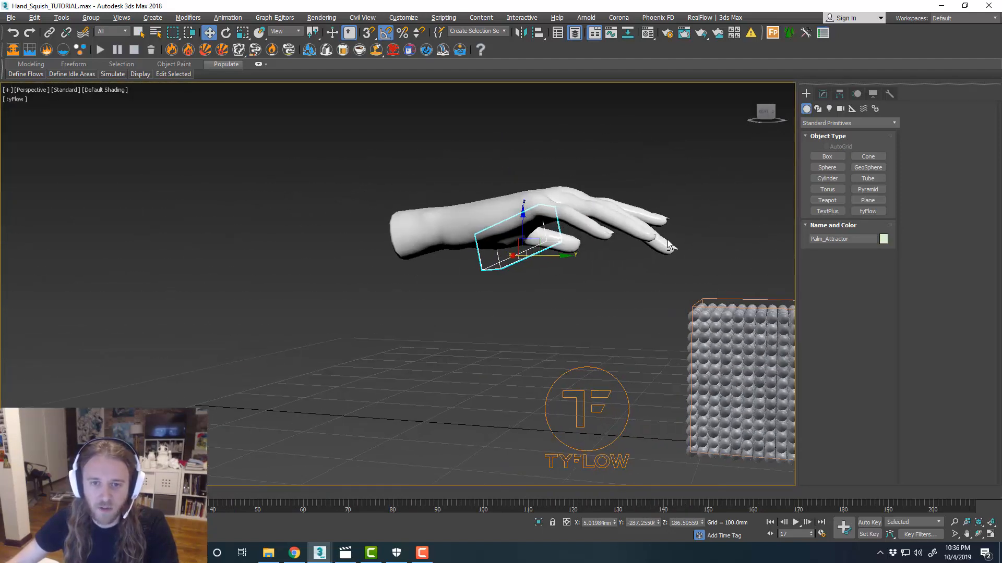
{"action": "scroll", "coordinate": [670, 245], "scroll_direction": "up", "scroll_amount": 4}
{"action": "right_click", "coordinate": [537, 259]}
{"action": "left_click", "coordinate": [572, 336]}
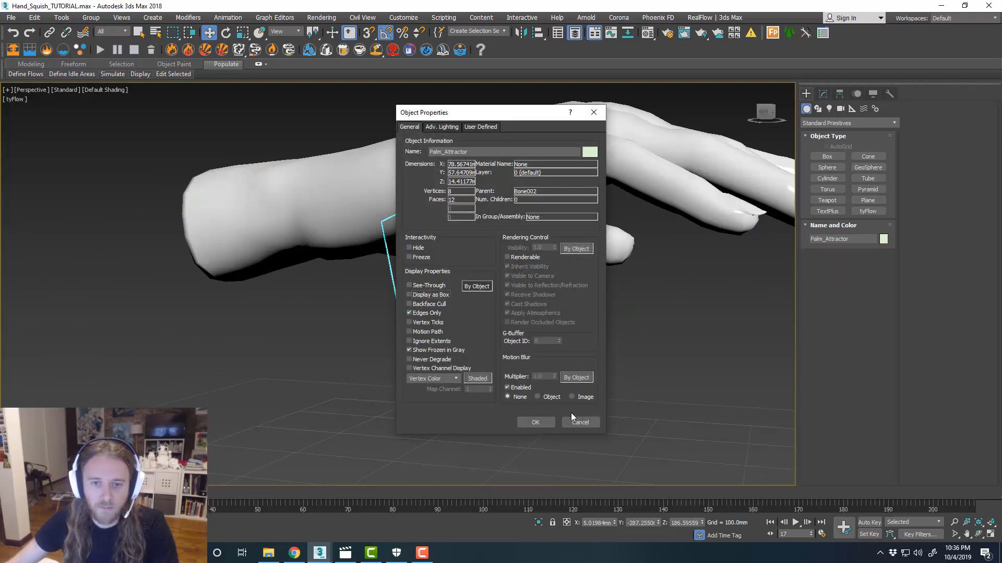
{"action": "left_click", "coordinate": [536, 422]}
{"action": "middle_click_drag", "start_coordinate": [581, 305], "coordinate": [593, 302], "text": "alt"}
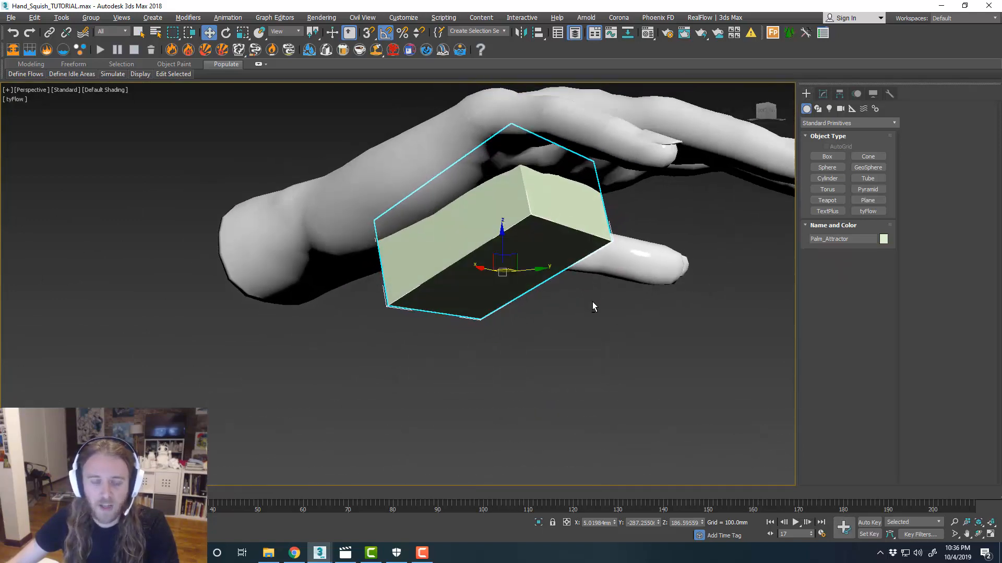
Step: Show the hand's hidden bones by clearing the display category filter, and leave Palm_Attractor deselected
{"action": "left_click", "coordinate": [872, 93]}
{"action": "left_click", "coordinate": [161, 126]}
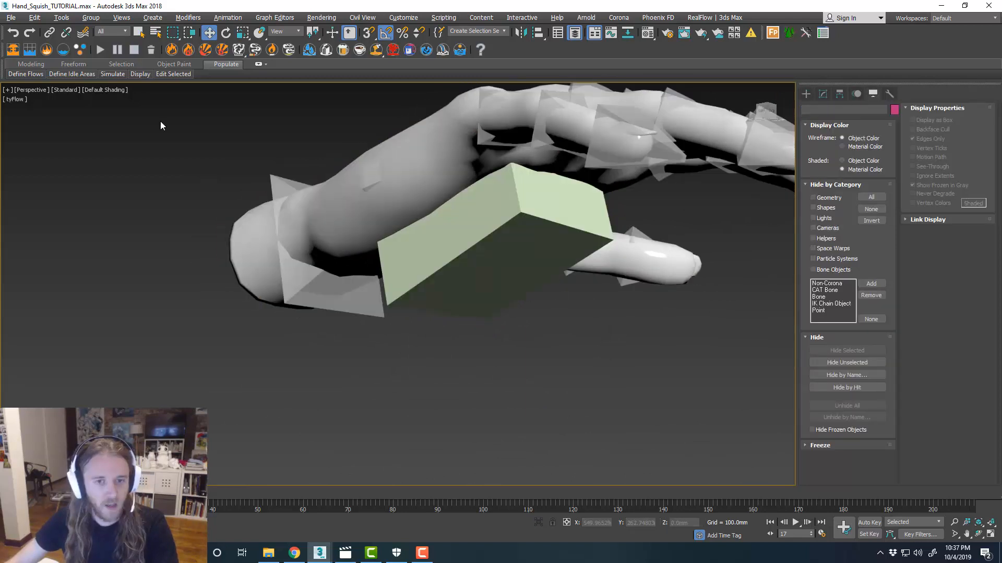
{"action": "left_click", "coordinate": [476, 238]}
{"action": "left_click", "coordinate": [274, 123]}
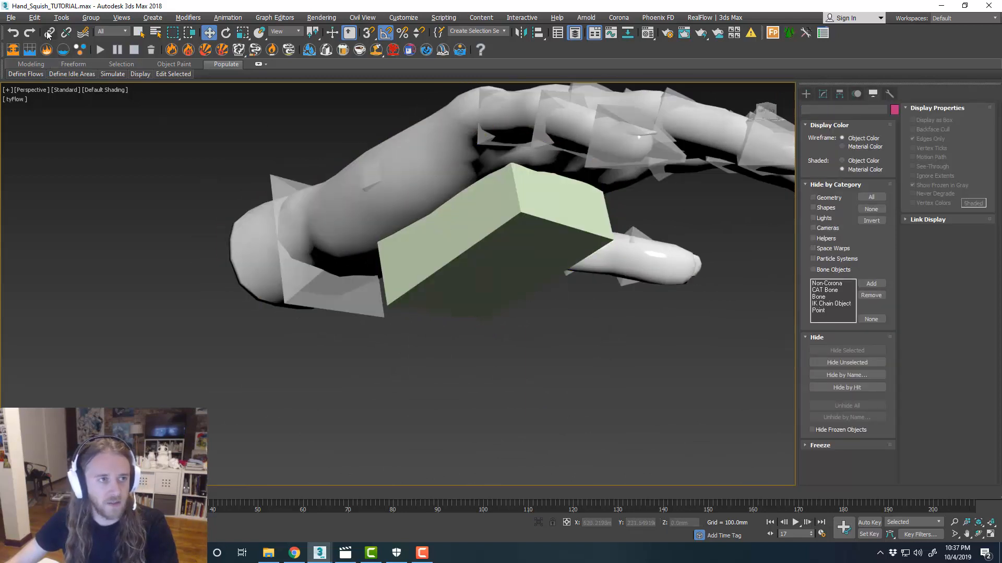
Step: Hide the hand's bone objects through the display category filter
{"action": "left_click", "coordinate": [49, 33]}
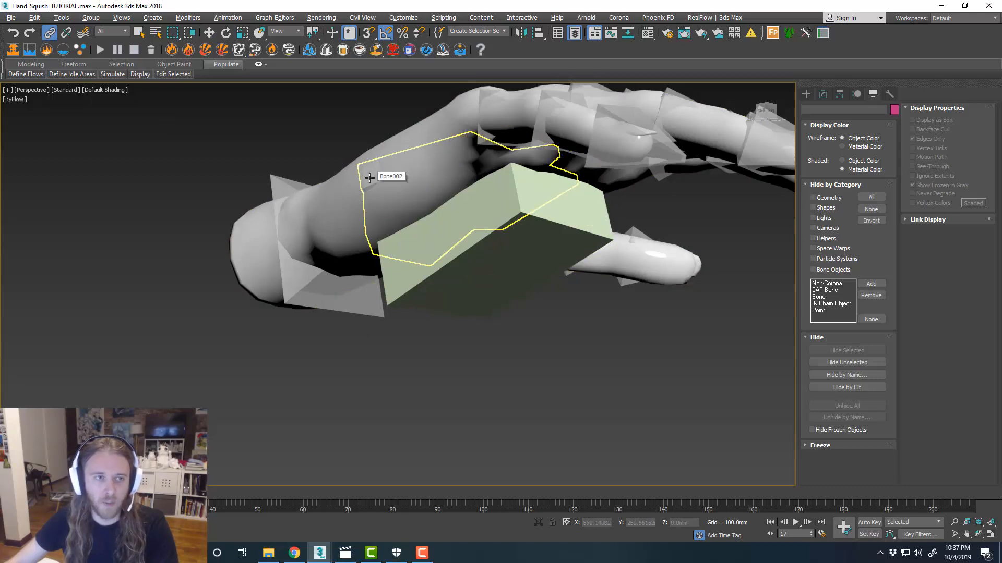
{"action": "key", "text": "w"}
{"action": "scroll", "coordinate": [298, 215], "scroll_direction": "down", "scroll_amount": 3}
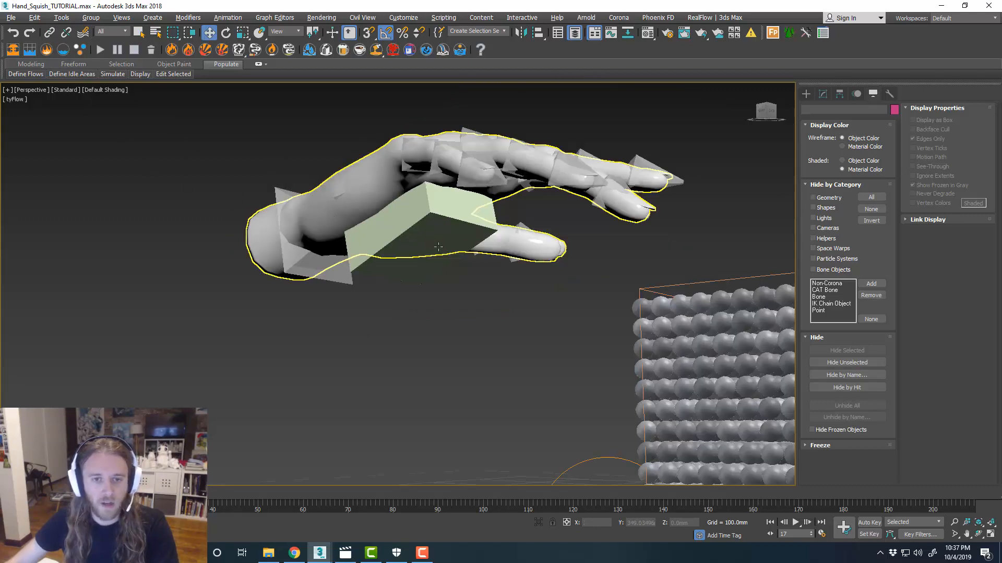
{"action": "middle_click_drag", "start_coordinate": [501, 260], "coordinate": [804, 205], "text": "alt"}
{"action": "left_click", "coordinate": [813, 270]}
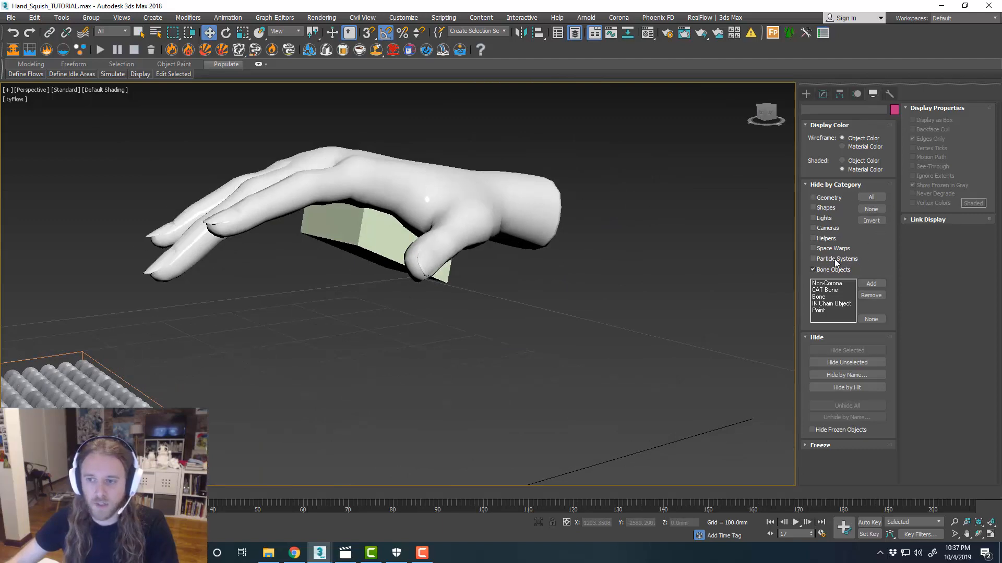
{"action": "left_click", "coordinate": [823, 94]}
Step: Select the Palm_Attractor object under the hand and turn on its Display as Box property
{"action": "scroll", "coordinate": [614, 206], "scroll_direction": "down", "scroll_amount": 5}
{"action": "scroll", "coordinate": [545, 240], "scroll_direction": "up", "scroll_amount": 2}
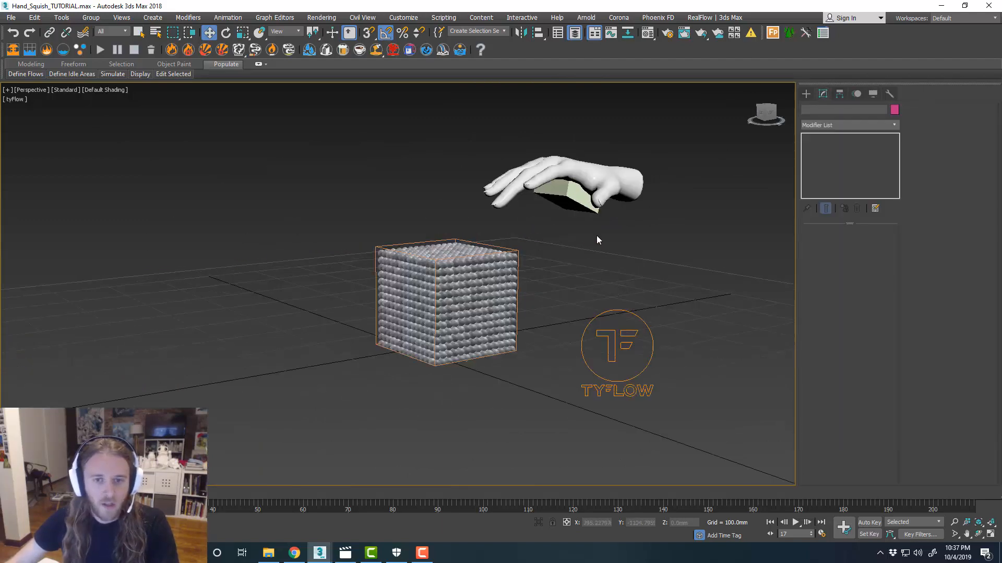
{"action": "middle_click_drag", "start_coordinate": [596, 236], "coordinate": [500, 240]}
{"action": "scroll", "coordinate": [418, 188], "scroll_direction": "up", "scroll_amount": 4}
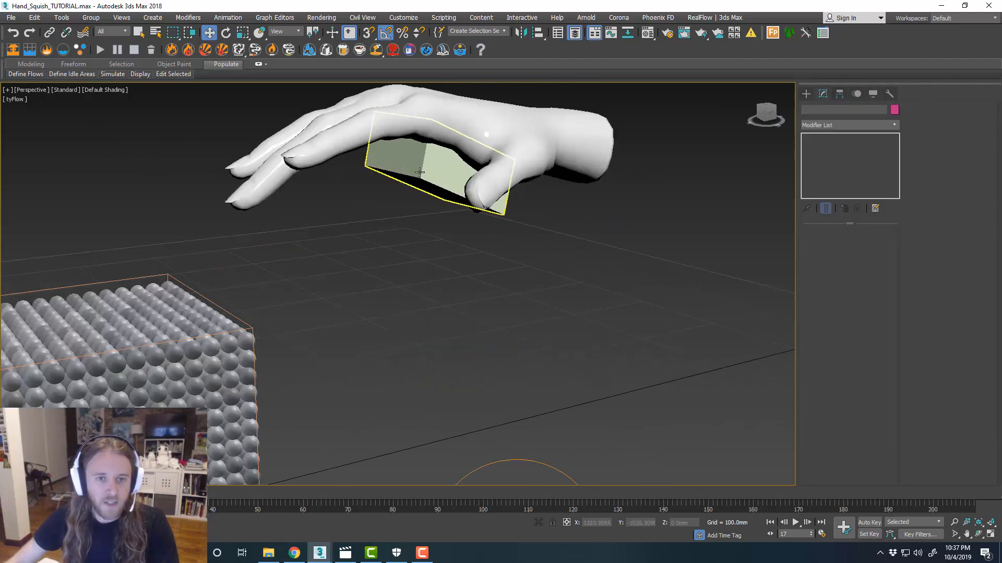
{"action": "left_click", "coordinate": [417, 175]}
{"action": "right_click", "coordinate": [420, 177]}
{"action": "left_click", "coordinate": [448, 245]}
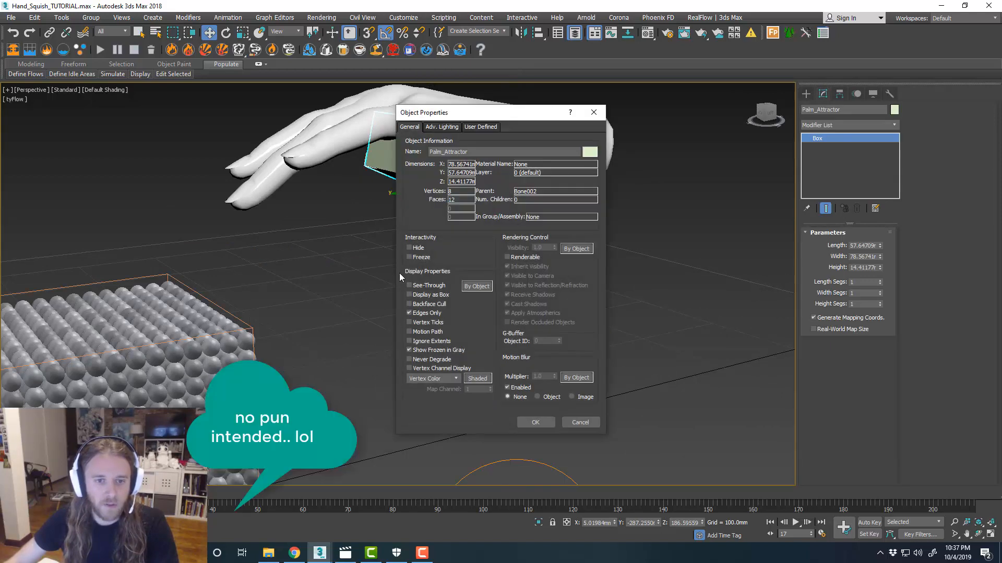
{"action": "left_click", "coordinate": [409, 295]}
{"action": "left_click", "coordinate": [534, 422]}
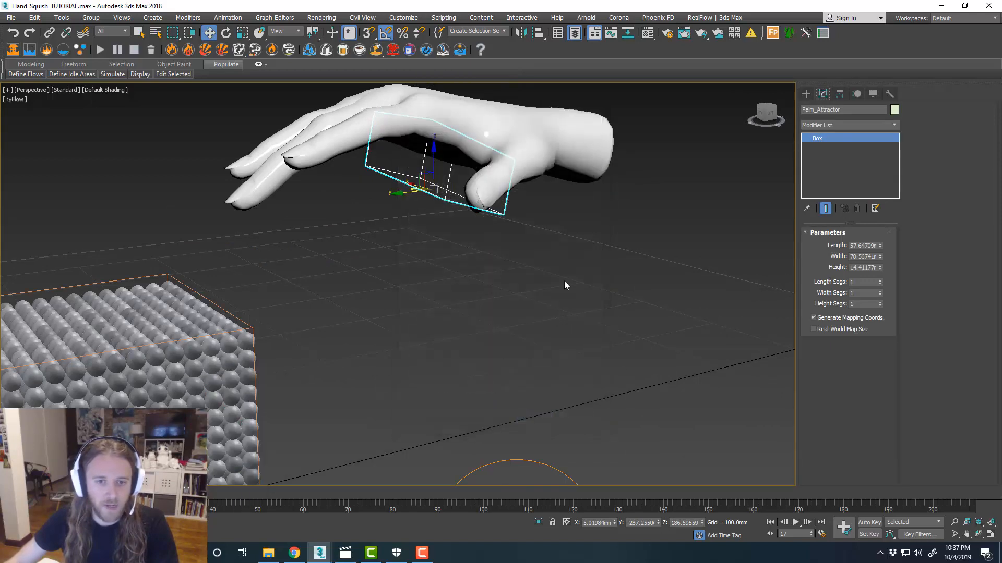
Step: Bring back the tyFlow editor, add a Surface Test below Collision in Event_001, and add Palm_Attractor as its test object
{"action": "scroll", "coordinate": [564, 281], "scroll_direction": "down", "scroll_amount": 6}
{"action": "middle_click_drag", "start_coordinate": [571, 258], "coordinate": [409, 233]}
{"action": "left_click_drag", "start_coordinate": [1001, 99], "coordinate": [445, 29]}
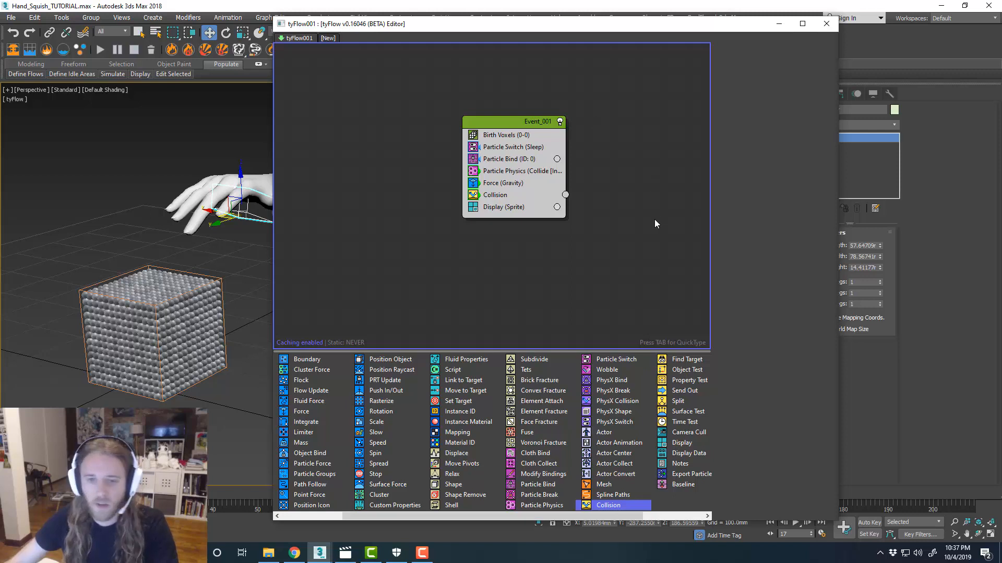
{"action": "middle_click_drag", "start_coordinate": [654, 219], "coordinate": [564, 215]}
{"action": "left_click_drag", "start_coordinate": [692, 415], "coordinate": [487, 204]}
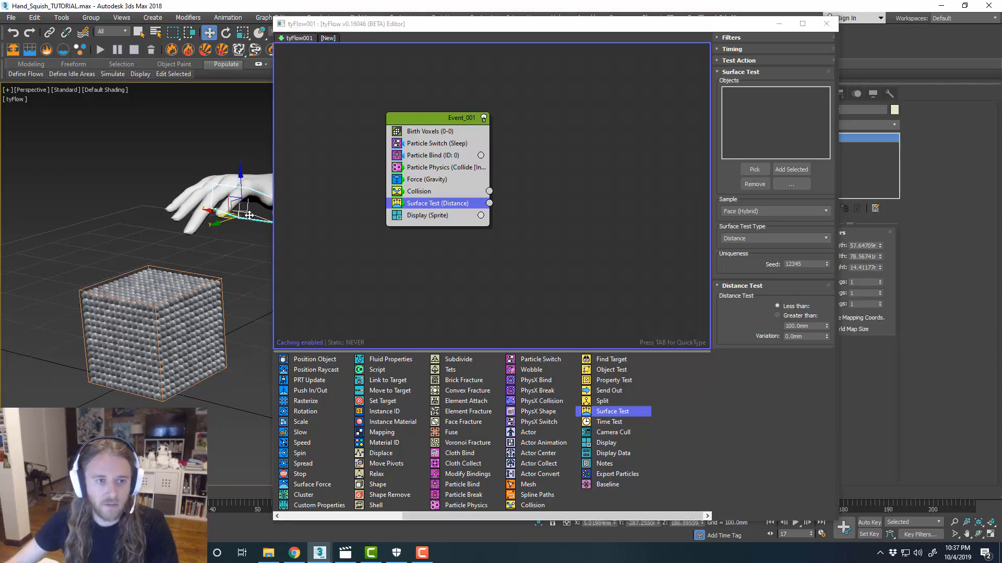
{"action": "left_click", "coordinate": [791, 169]}
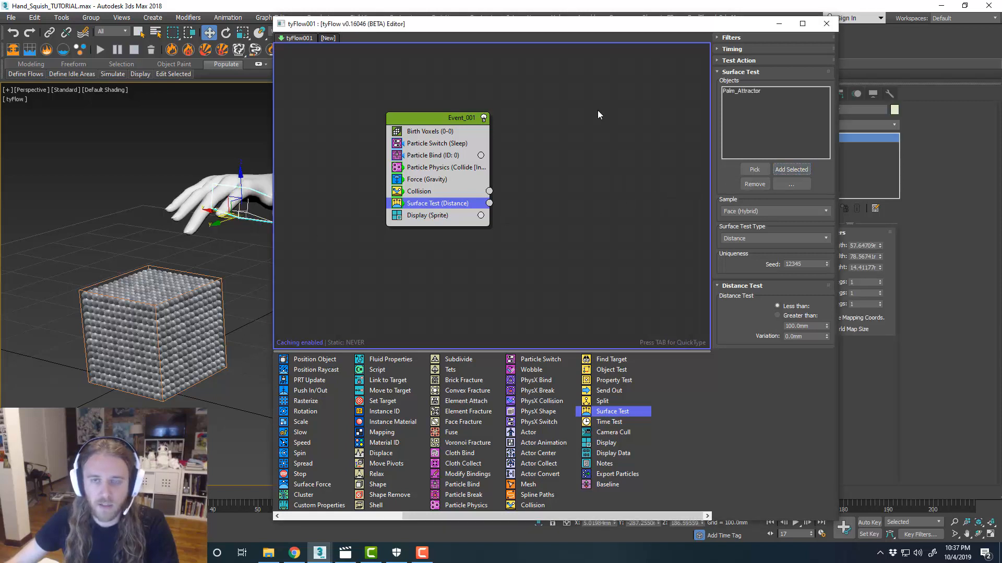
{"action": "left_click_drag", "start_coordinate": [560, 29], "coordinate": [637, 26]}
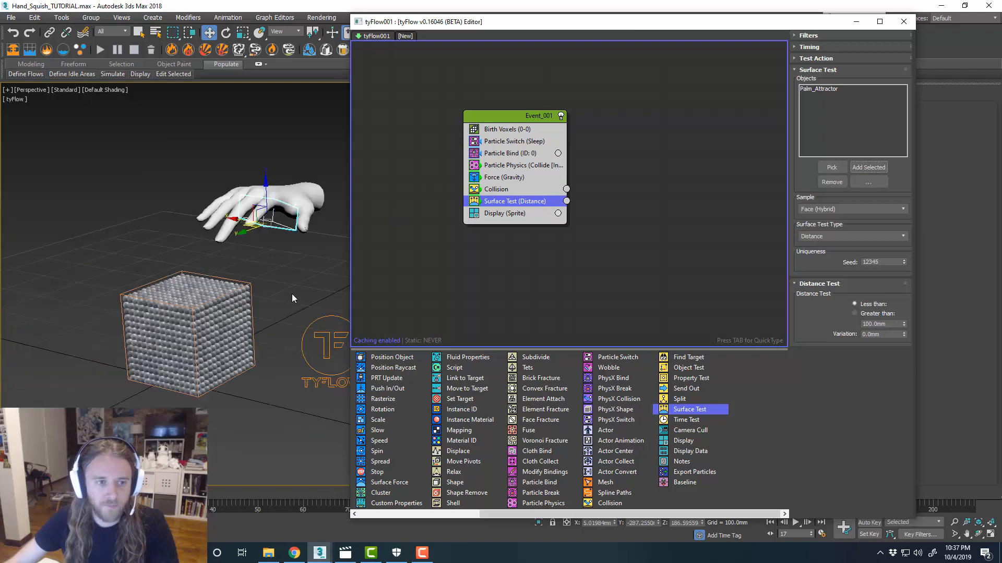
{"action": "middle_click_drag", "start_coordinate": [290, 293], "coordinate": [339, 272], "text": "alt"}
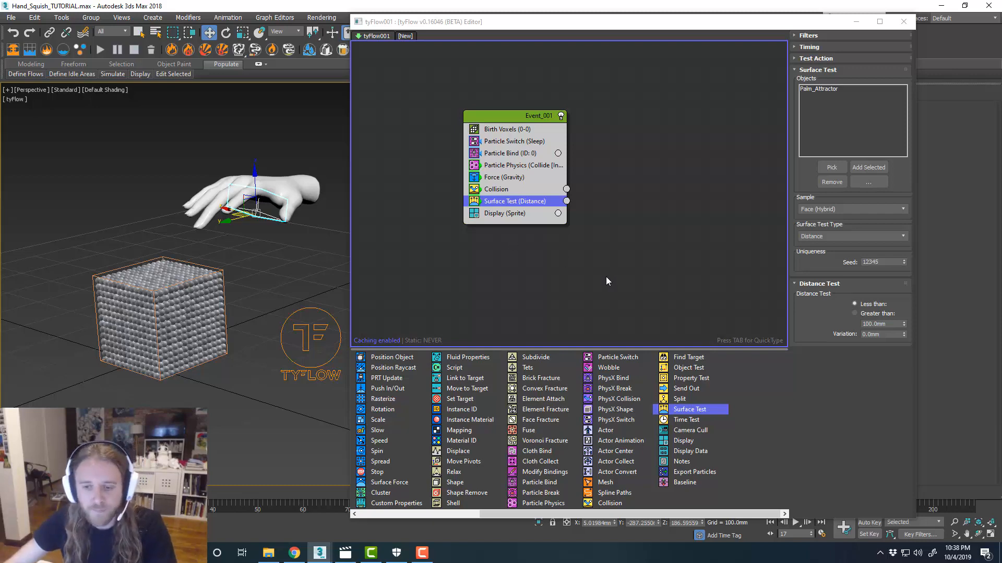
Step: Create a new event with a Find Target operator, wire the Surface Test output to it, and rewind the timeline to frame 0
{"action": "middle_click_drag", "start_coordinate": [606, 276], "coordinate": [599, 274]}
{"action": "left_click_drag", "start_coordinate": [687, 358], "coordinate": [596, 239]}
{"action": "left_click", "coordinate": [571, 201]}
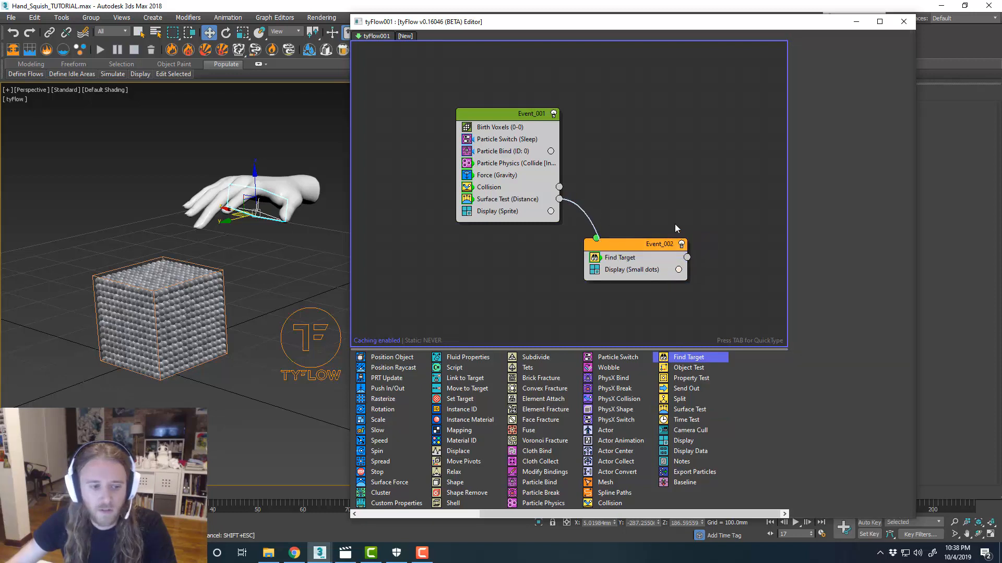
{"action": "left_click_drag", "start_coordinate": [108, 495], "coordinate": [31, 494]}
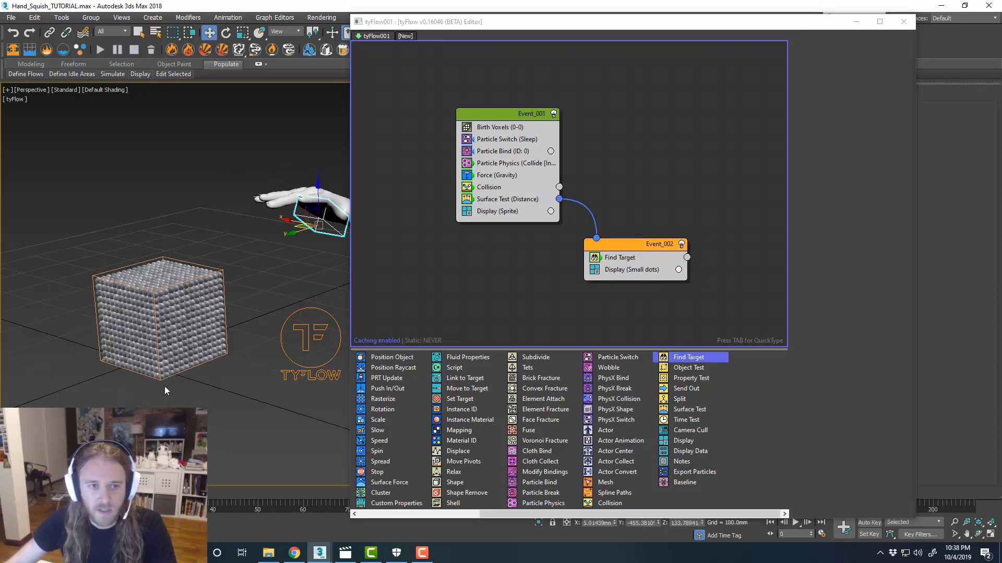
{"action": "mouse_move", "coordinate": [199, 360]}
{"action": "middle_mouse_down"}
{"action": "mouse_move", "coordinate": [183, 367]}
{"action": "mouse_move", "coordinate": [205, 359]}
{"action": "middle_mouse_up"}
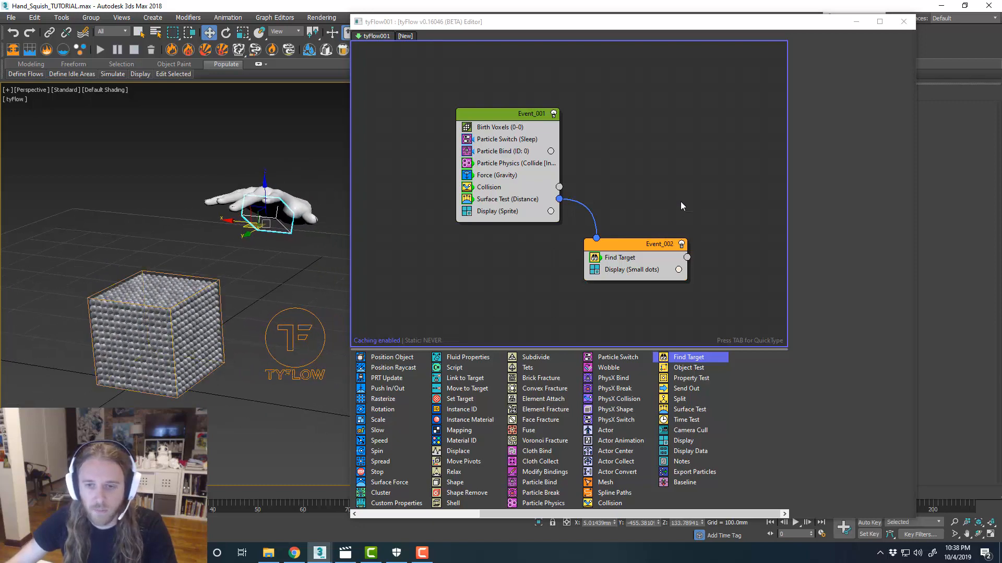
Step: In Find Target, add Palm_Attractor as the target object and set the velocity to 50 mm and acceleration to 10%
{"action": "left_click", "coordinate": [662, 257]}
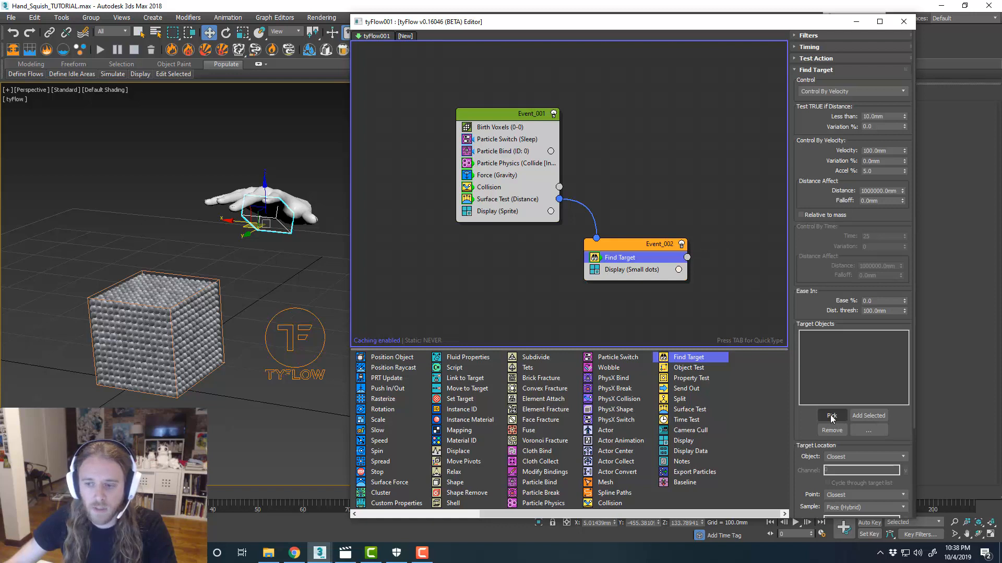
{"action": "left_click", "coordinate": [866, 415]}
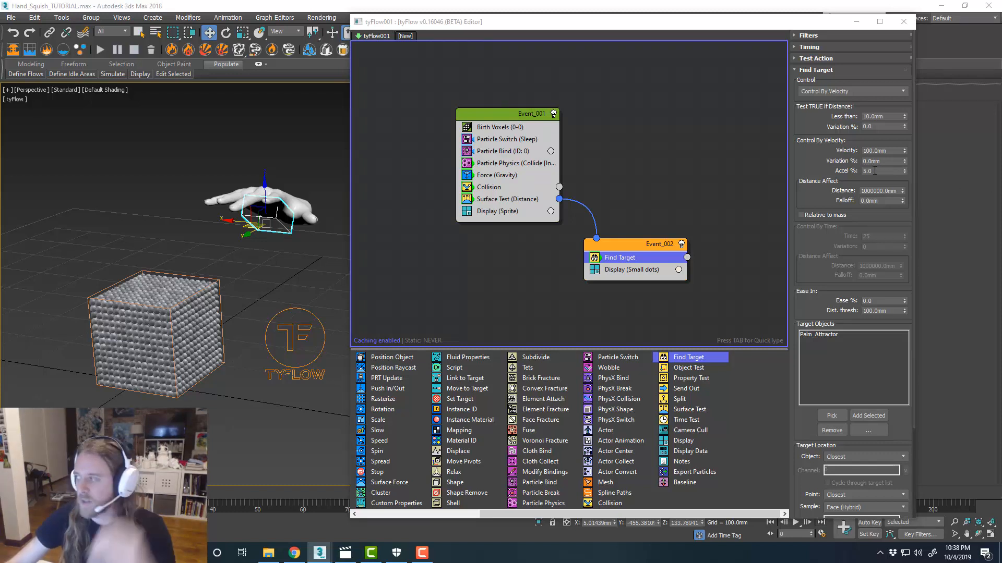
{"action": "double_click", "coordinate": [882, 151]}
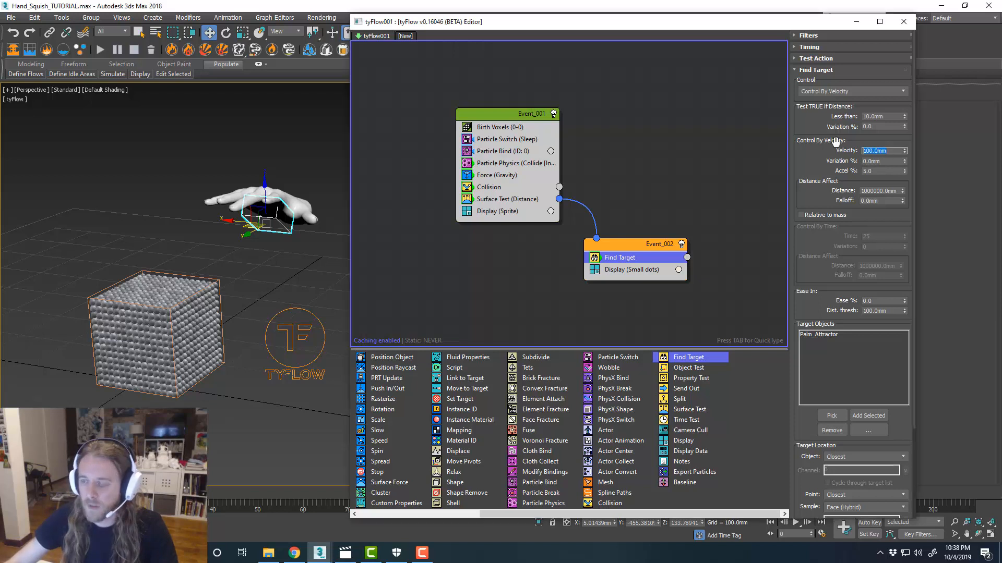
{"action": "type", "text": "50"}
{"action": "key", "text": "Tab"}
{"action": "key", "text": "Tab"}
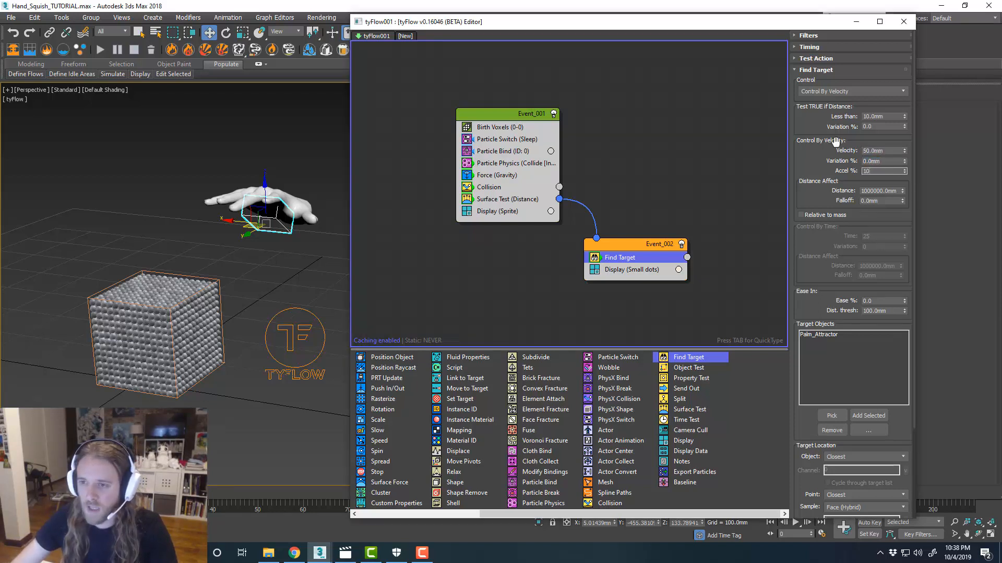
{"action": "type", "text": "10"}
{"action": "key", "text": "Tab"}
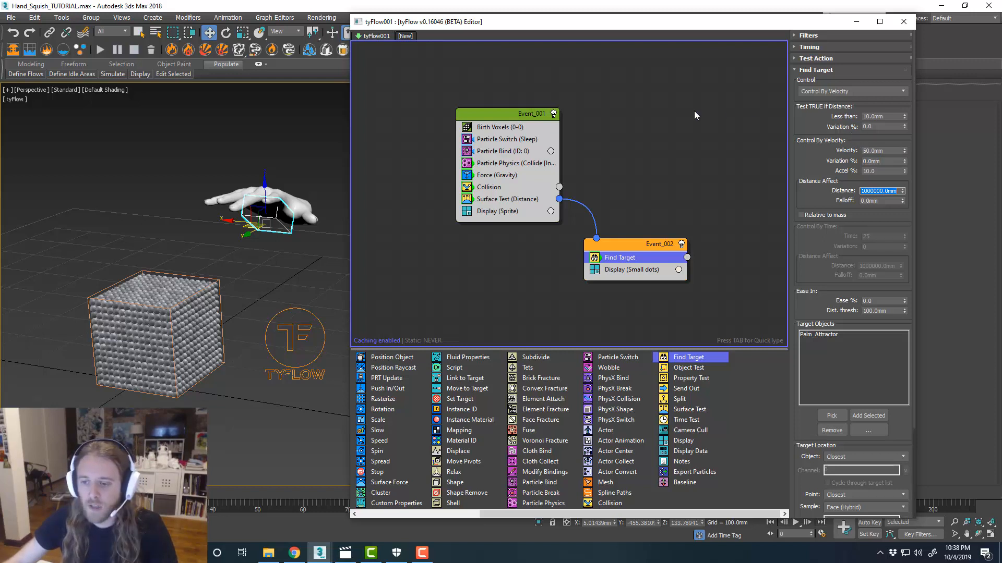
{"action": "left_click", "coordinate": [694, 168]}
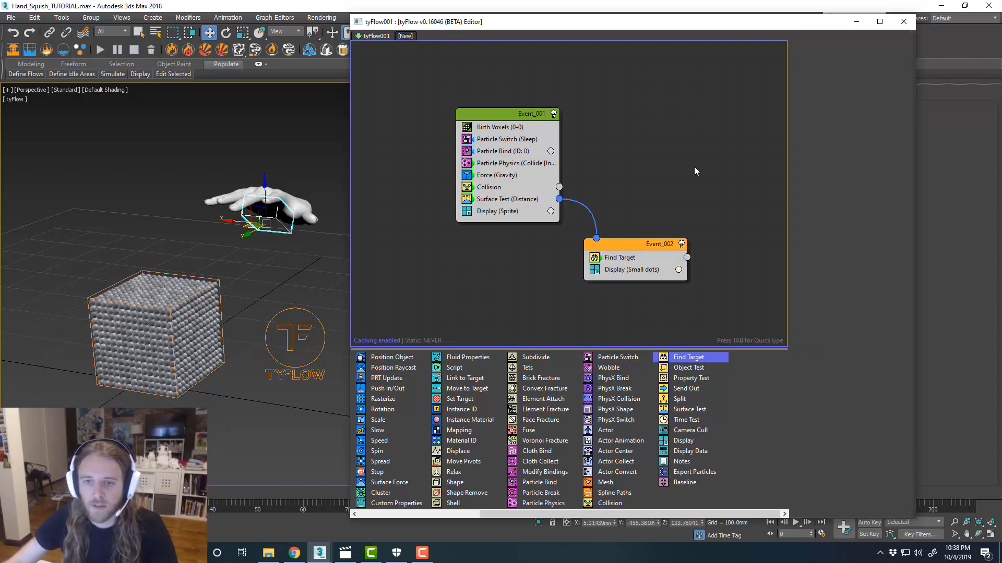
Step: Set the display type of the Find Target event's particles to Sprites
{"action": "left_click", "coordinate": [660, 270]}
{"action": "left_click", "coordinate": [848, 56]}
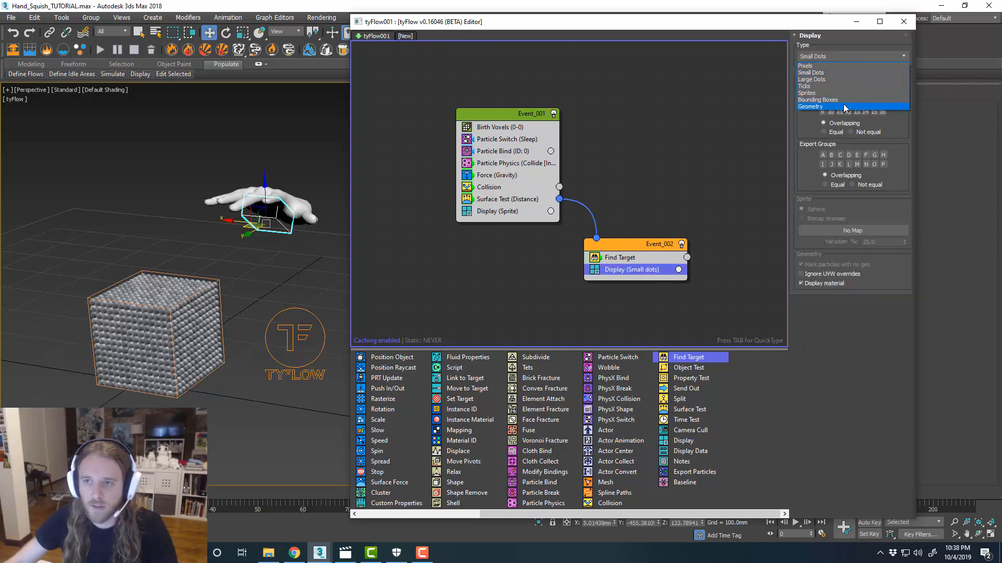
{"action": "left_click", "coordinate": [844, 93]}
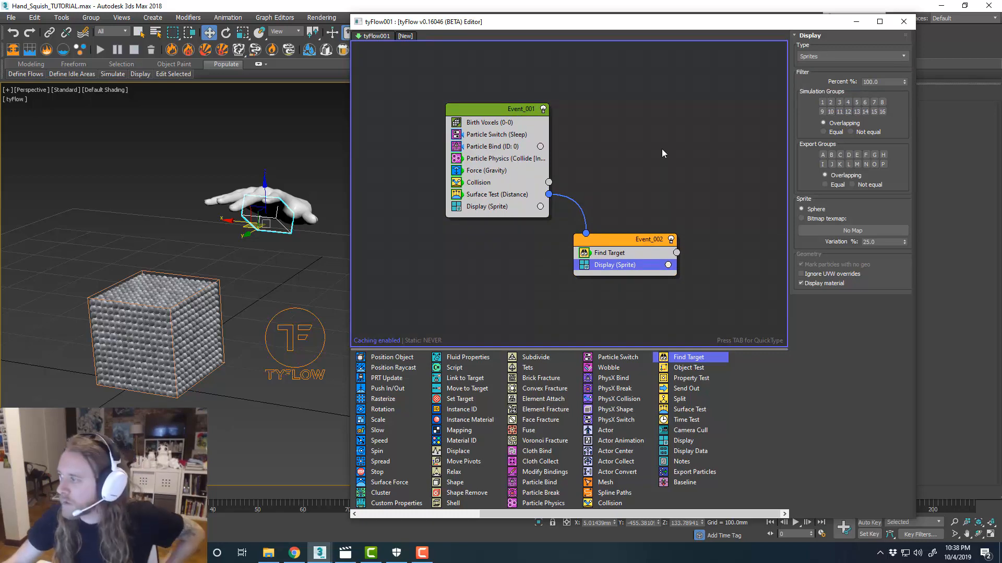
Step: Paste an instanced copy of Event_001's Particle Physics operator into Event_002
{"action": "right_click", "coordinate": [486, 158]}
{"action": "left_click", "coordinate": [511, 165]}
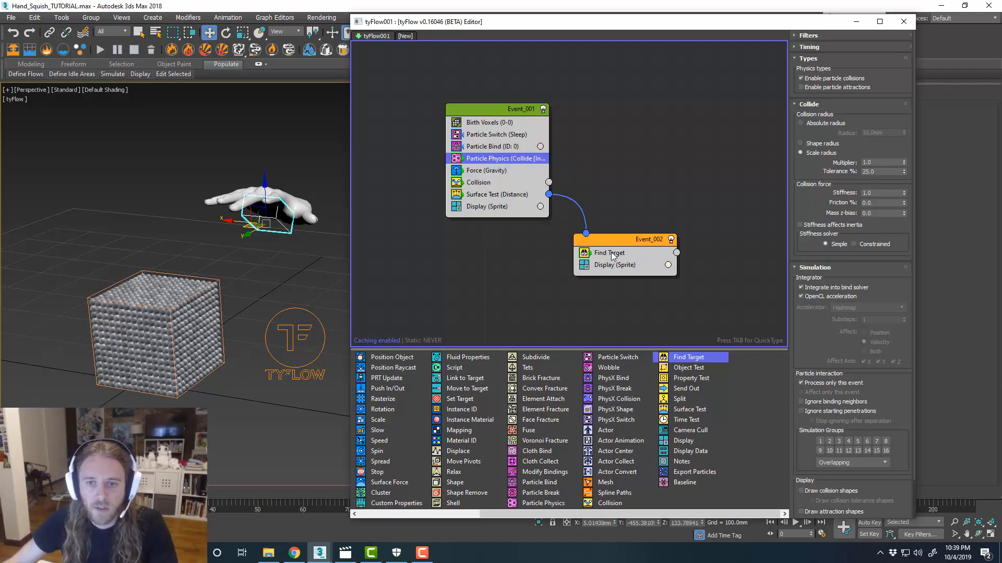
{"action": "right_click", "coordinate": [611, 253]}
{"action": "left_click", "coordinate": [642, 286]}
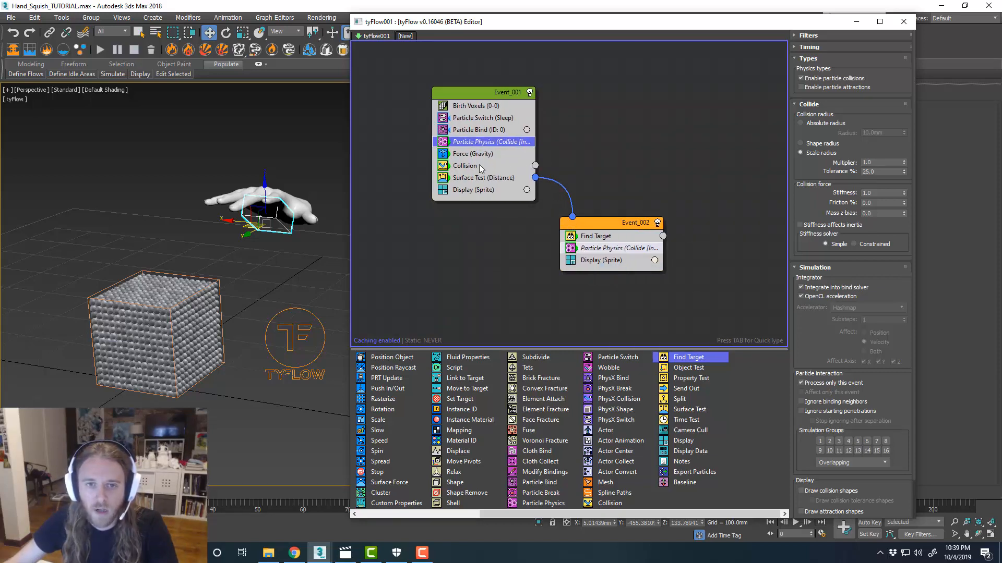
Step: Paste an instanced copy of Event_001's Collision operator into Event_002
{"action": "left_click", "coordinate": [480, 166]}
{"action": "right_click", "coordinate": [480, 166]}
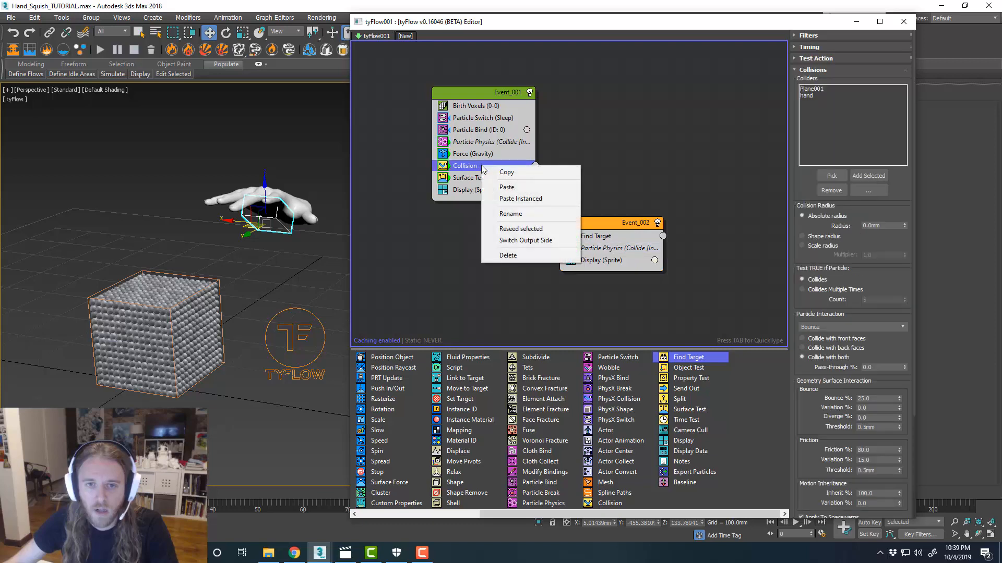
{"action": "left_click", "coordinate": [508, 172]}
{"action": "right_click", "coordinate": [602, 249]}
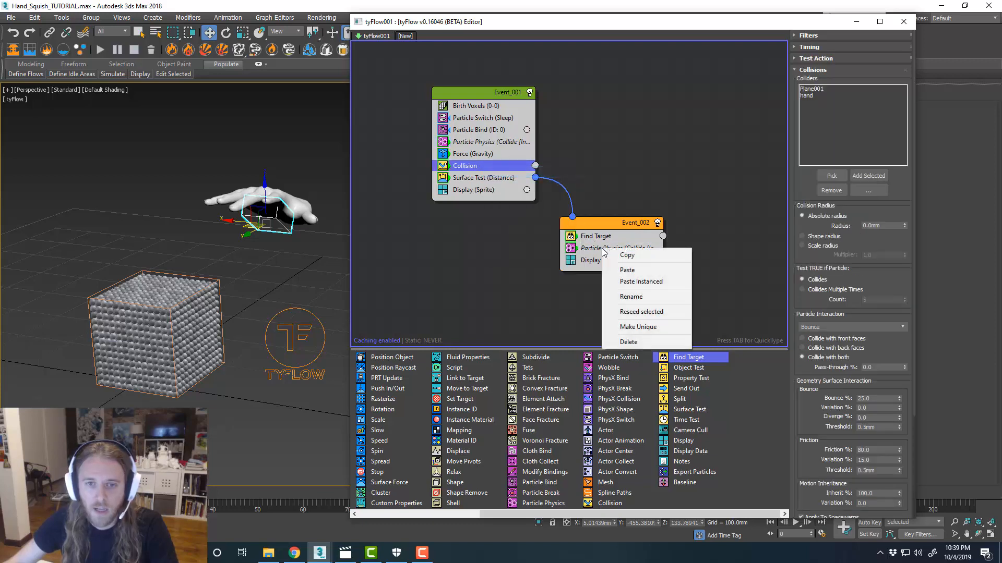
{"action": "left_click", "coordinate": [640, 282]}
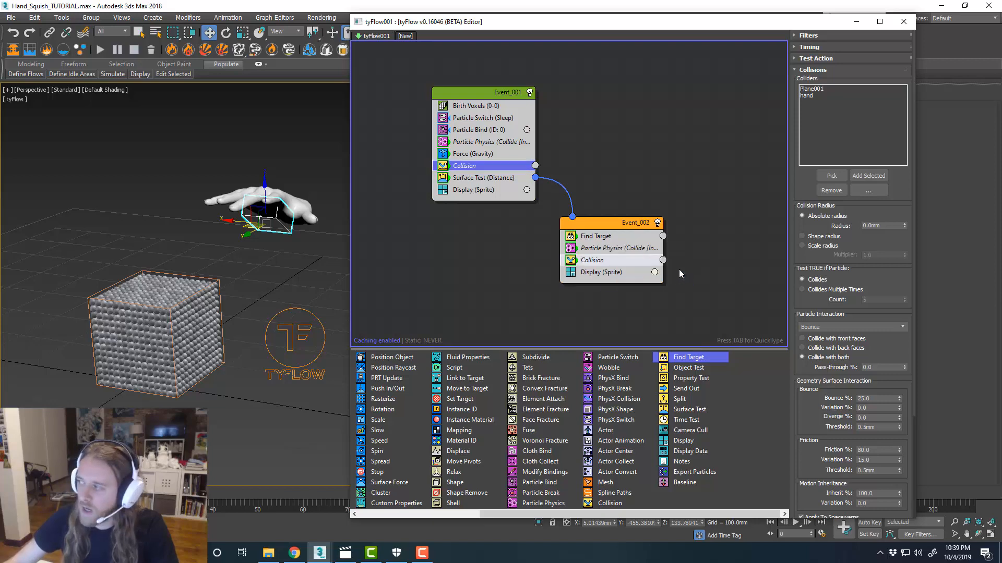
Step: Move the tyFlow editor off the scene and scrub the timeline to frame 16 to examine the hand and particles
{"action": "left_click", "coordinate": [690, 230]}
{"action": "left_click_drag", "start_coordinate": [568, 35], "coordinate": [1001, 79]}
{"action": "middle_click_drag", "start_coordinate": [256, 255], "coordinate": [407, 259]}
{"action": "scroll", "coordinate": [323, 248], "scroll_direction": "up", "scroll_amount": 3}
{"action": "middle_click_drag", "start_coordinate": [348, 250], "coordinate": [425, 266]}
{"action": "left_click_drag", "start_coordinate": [43, 493], "coordinate": [121, 406]}
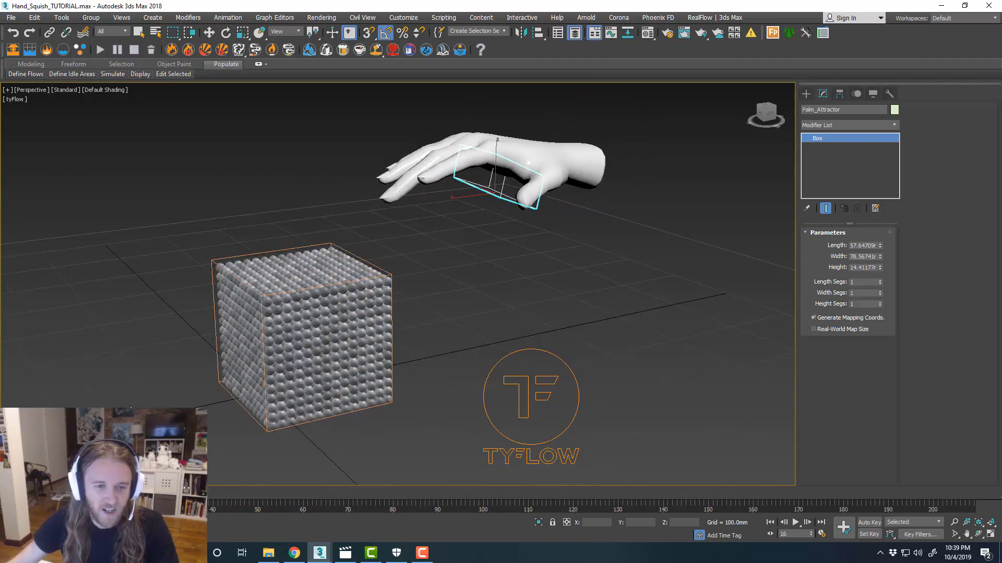
{"action": "key", "text": "w"}
{"action": "middle_click_drag", "start_coordinate": [390, 319], "coordinate": [291, 305]}
Step: Bring the tyFlow editor back beside the hand and set Find Target's acceleration to 5%
{"action": "left_click_drag", "start_coordinate": [1001, 50], "coordinate": [598, 42]}
{"action": "middle_click_drag", "start_coordinate": [256, 236], "coordinate": [200, 234]}
{"action": "middle_click_drag", "start_coordinate": [200, 234], "coordinate": [162, 234], "text": "alt"}
{"action": "left_click", "coordinate": [673, 252]}
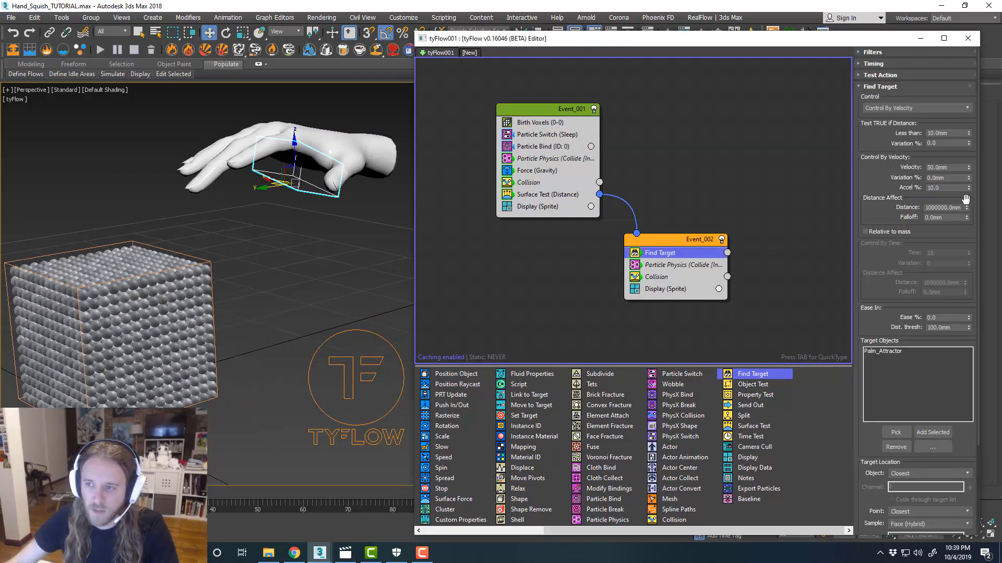
{"action": "double_click", "coordinate": [952, 187]}
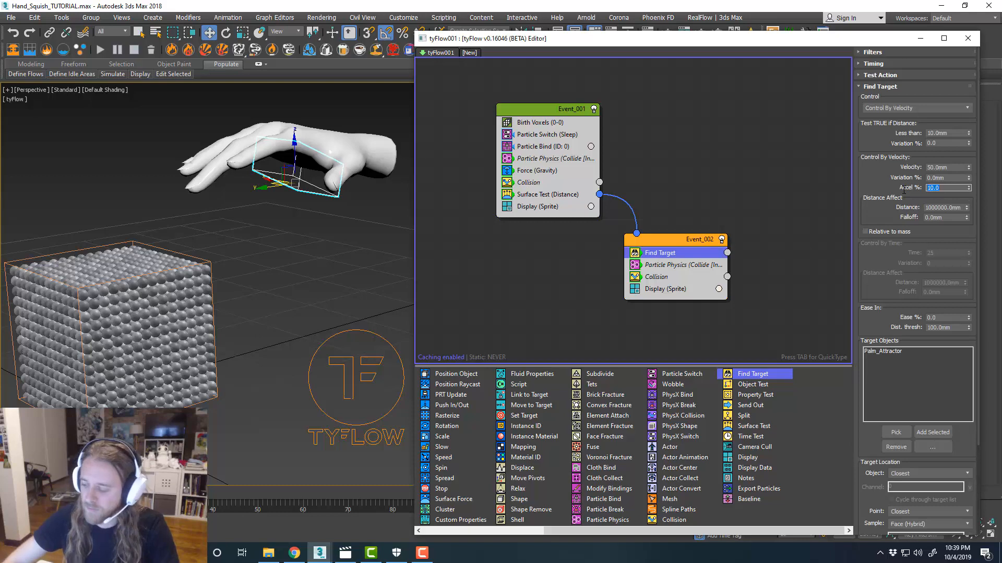
{"action": "type", "text": "5"}
{"action": "key", "text": "Return"}
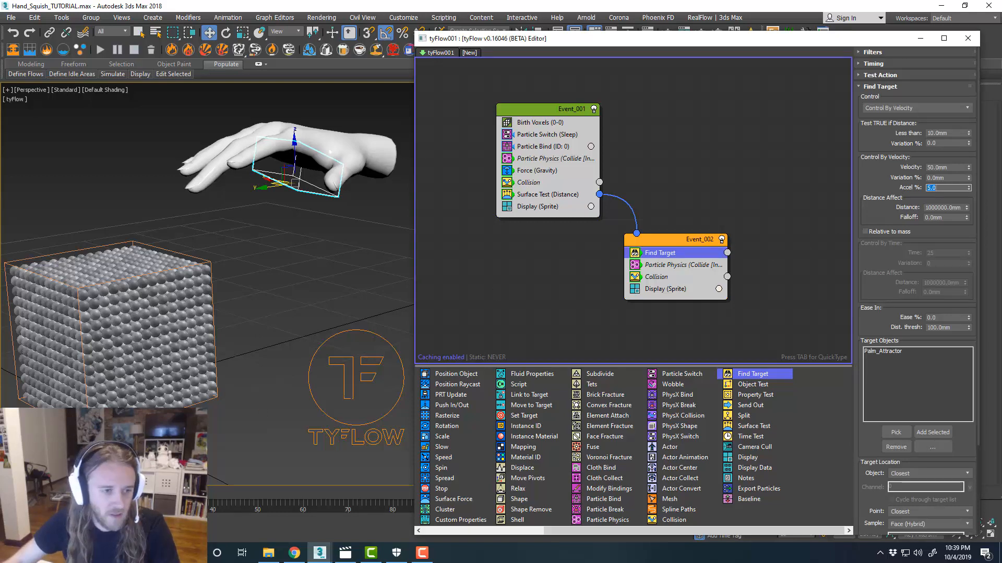
Step: Play the simulation until the hand presses into the voxel cube, and set Find Target's velocity to 30 mm
{"action": "key", "text": "slash"}
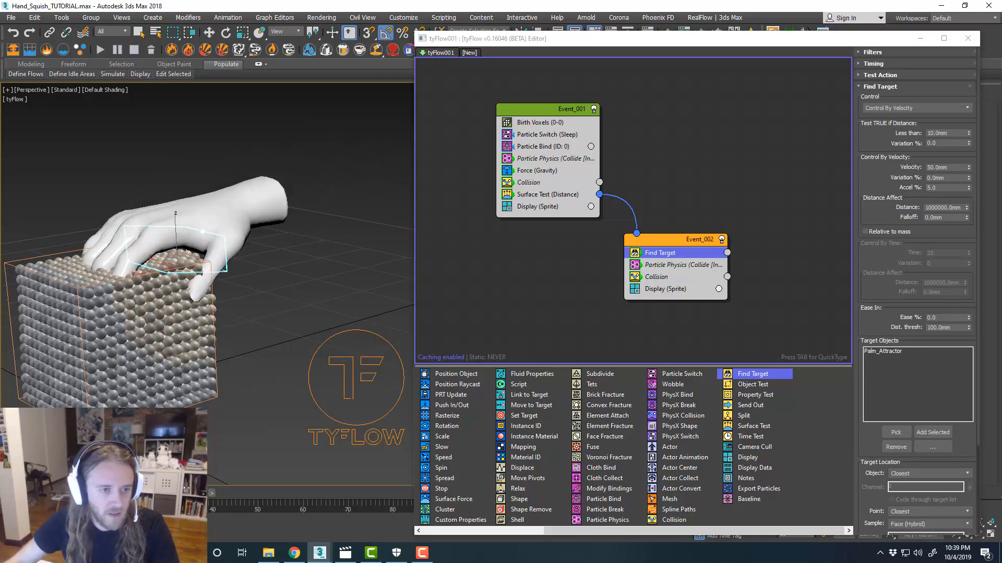
{"action": "key", "text": "slash"}
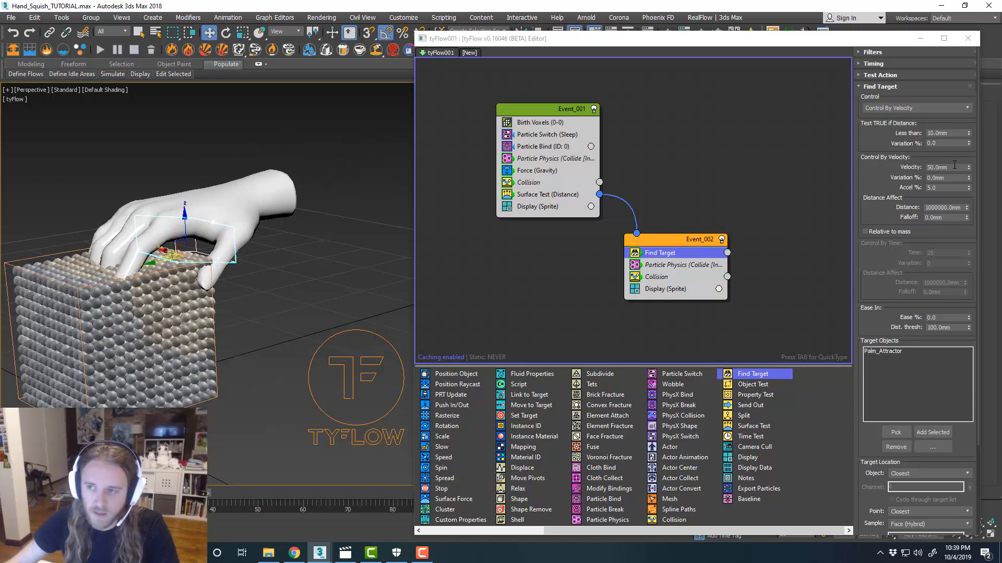
{"action": "left_click_drag", "start_coordinate": [954, 165], "coordinate": [915, 167]}
{"action": "type", "text": "30"}
{"action": "key", "text": "Return"}
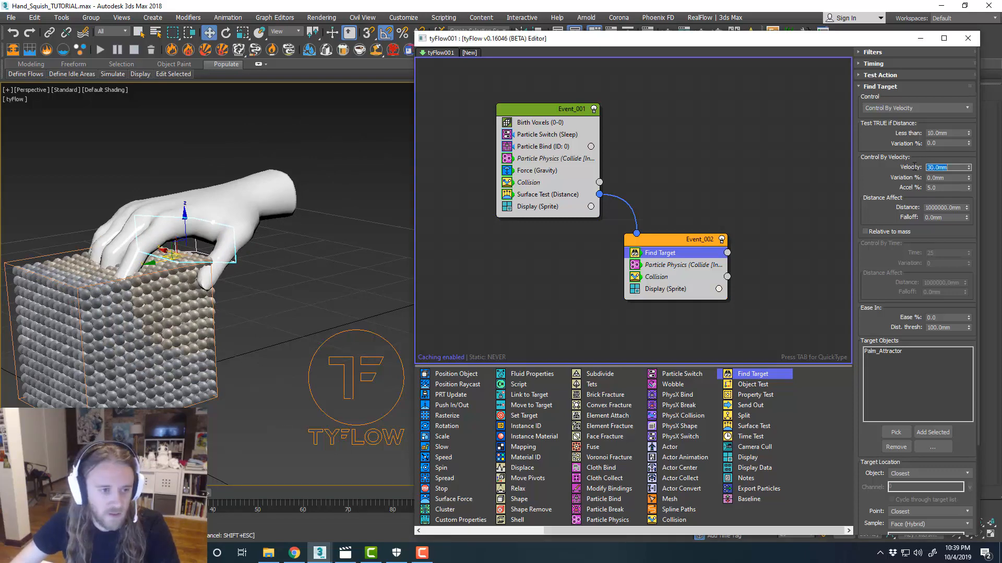
Step: Play the simulation briefly to check the new velocity, and set Event_001's Birth Voxels voxel size to 6 mm
{"action": "key", "text": "slash"}
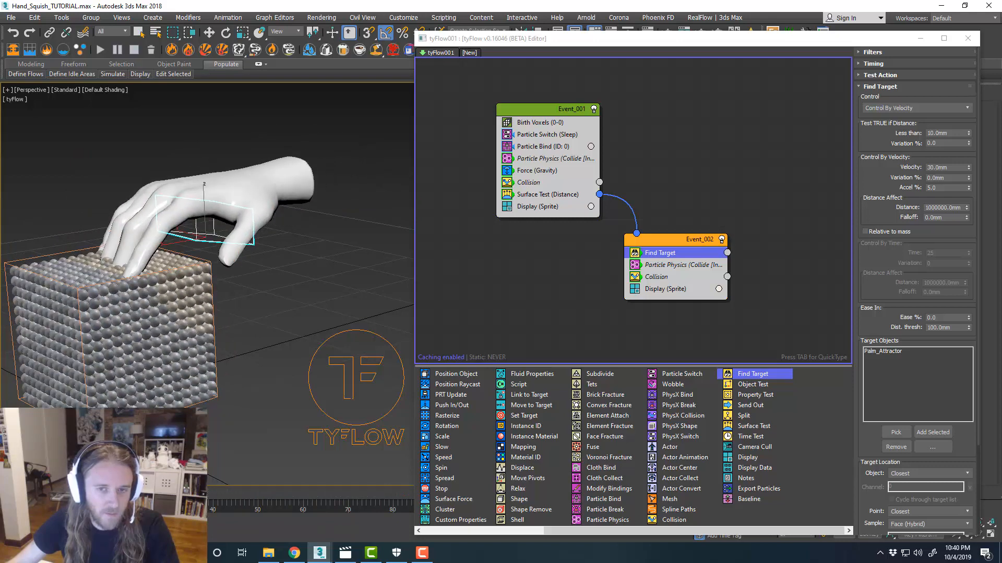
{"action": "key", "text": "w"}
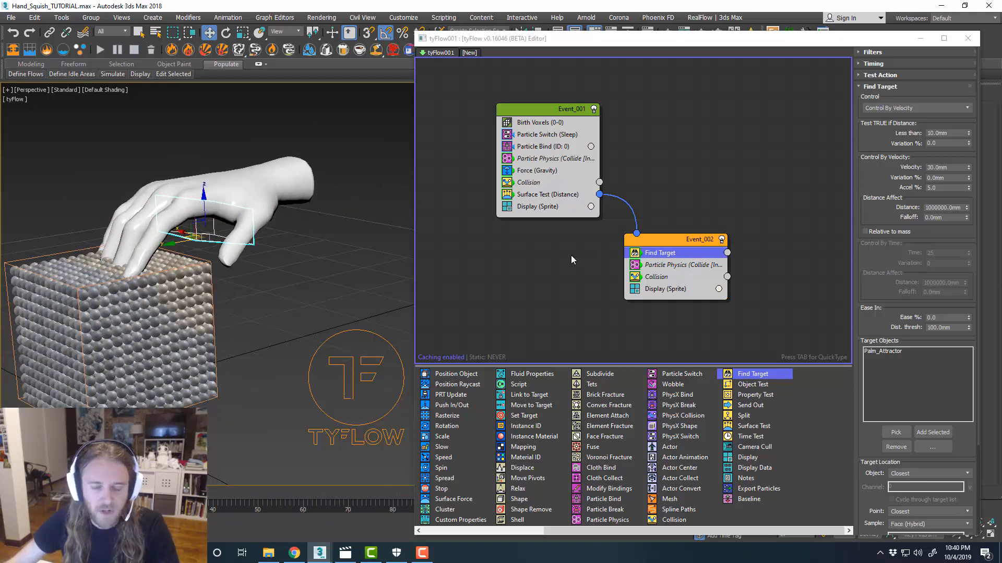
{"action": "left_click", "coordinate": [559, 122]}
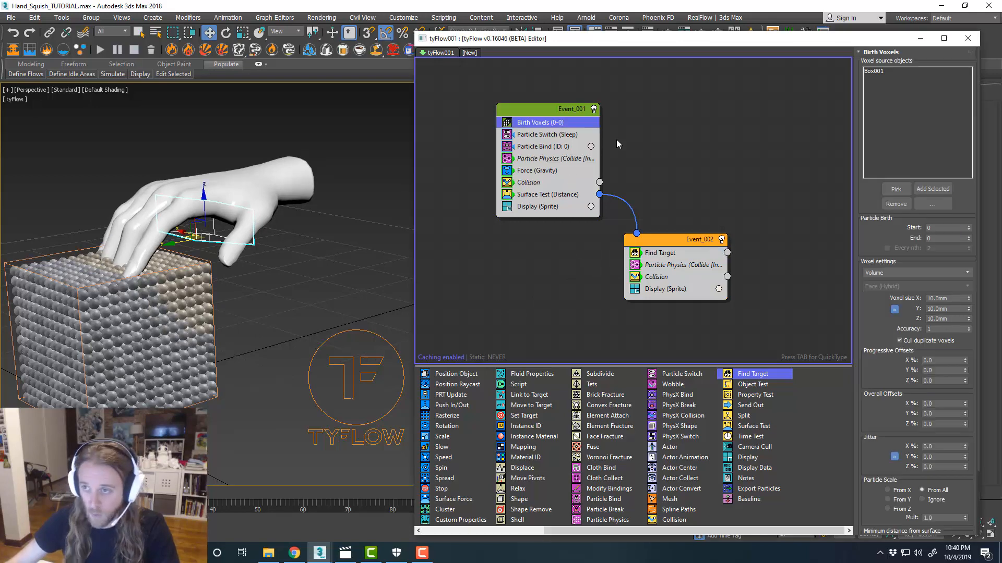
{"action": "double_click", "coordinate": [948, 299]}
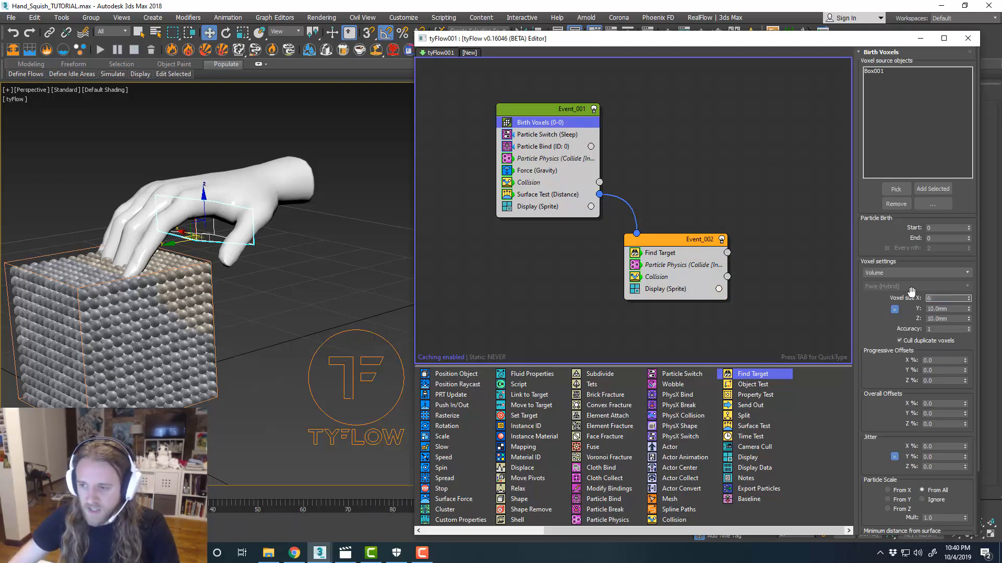
{"action": "type", "text": "6"}
{"action": "key", "text": "Return"}
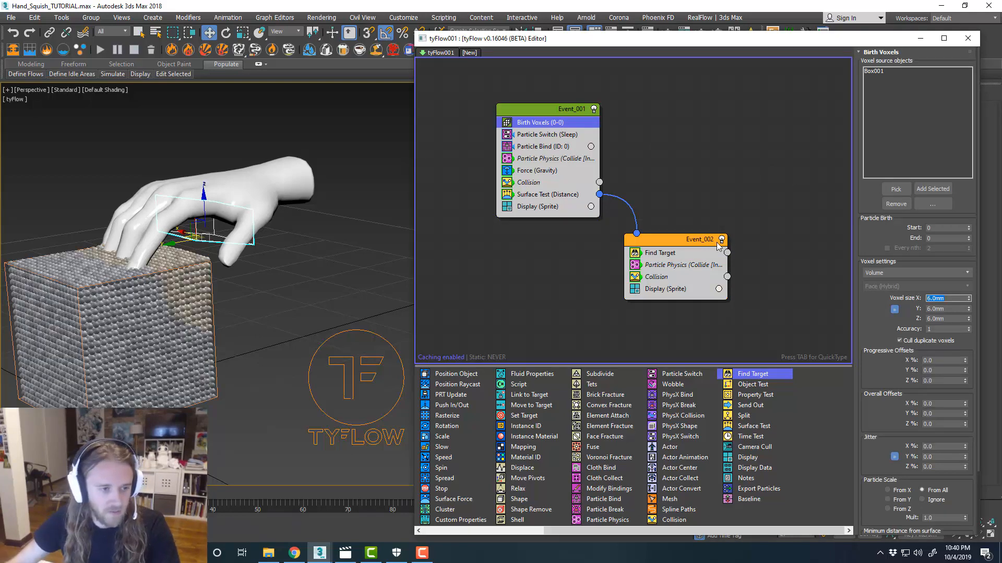
Step: Rewind to the start and play the simulation to examine how the hand meets the finer voxel cube
{"action": "middle_click_drag", "start_coordinate": [222, 310], "coordinate": [281, 340], "text": "alt"}
{"action": "scroll", "coordinate": [163, 302], "scroll_direction": "up", "scroll_amount": 3}
{"action": "scroll", "coordinate": [227, 308], "scroll_direction": "down", "scroll_amount": 3}
{"action": "key", "text": "Home"}
{"action": "key", "text": "slash"}
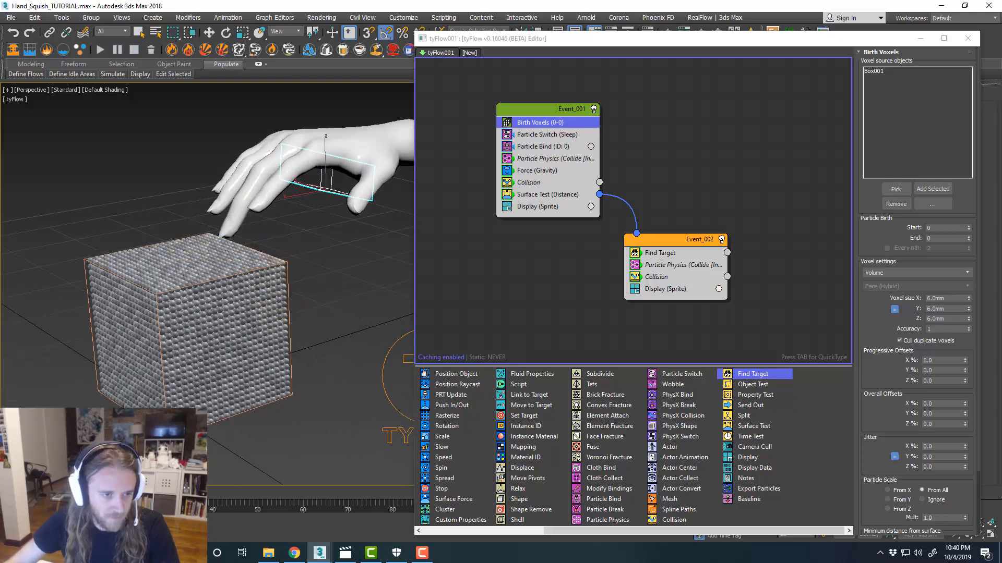
{"action": "key", "text": "slash"}
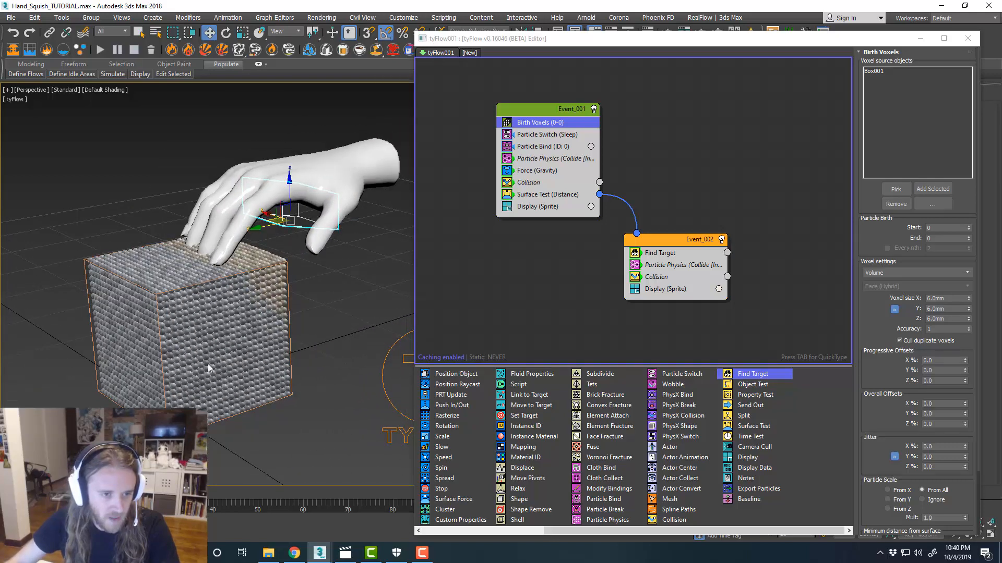
{"action": "scroll", "coordinate": [210, 365], "scroll_direction": "up", "scroll_amount": 3}
{"action": "scroll", "coordinate": [306, 316], "scroll_direction": "down", "scroll_amount": 3}
{"action": "mouse_move", "coordinate": [305, 310]}
{"action": "middle_mouse_down", "text": "alt"}
{"action": "mouse_move", "coordinate": [320, 318]}
{"action": "mouse_move", "coordinate": [289, 306]}
{"action": "mouse_move", "coordinate": [318, 316]}
{"action": "middle_mouse_up", "text": "alt"}
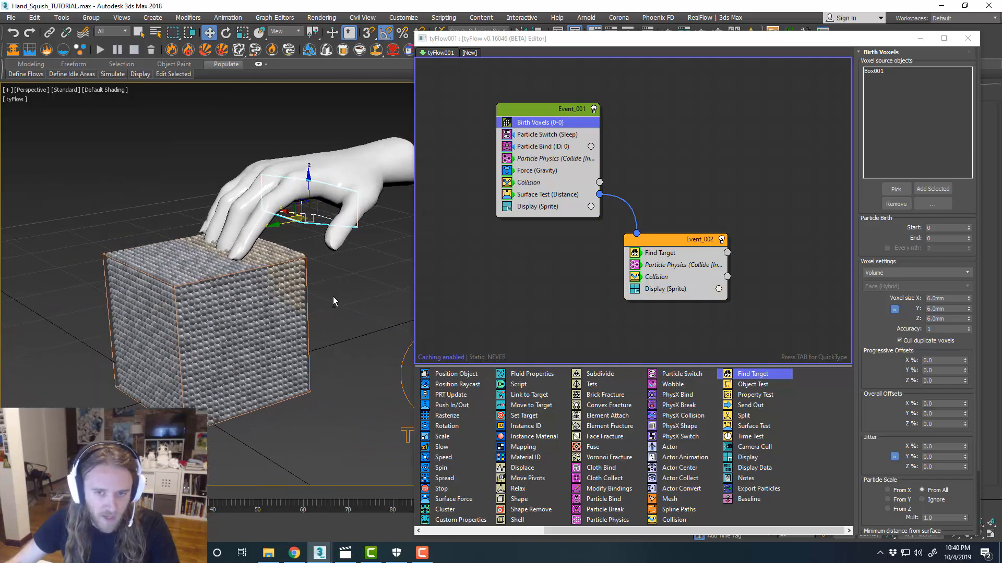
Step: Change Event_001's Surface Test type to Volume (Inside) and scrub the timeline to frame 57
{"action": "left_click", "coordinate": [620, 210]}
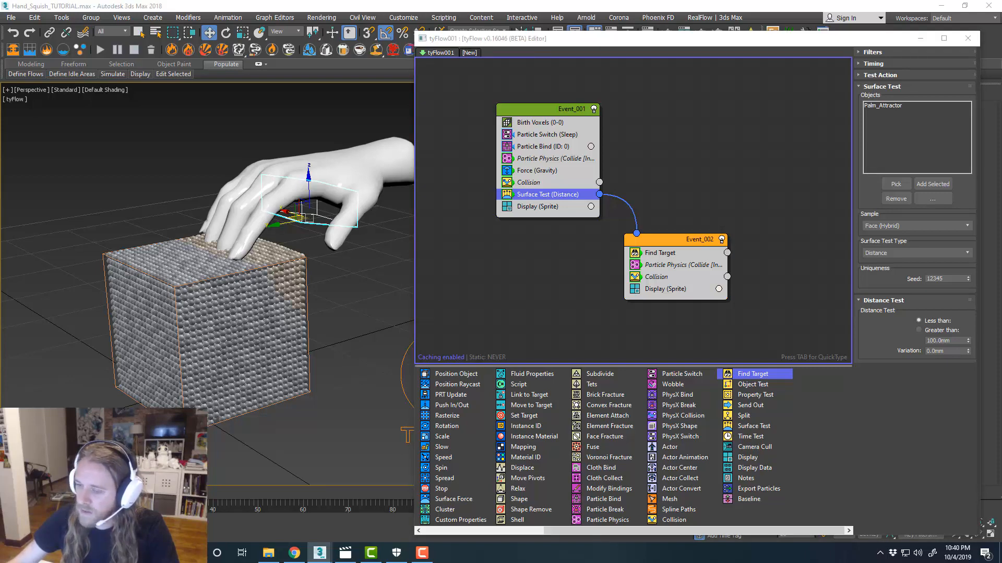
{"action": "left_click", "coordinate": [881, 254]}
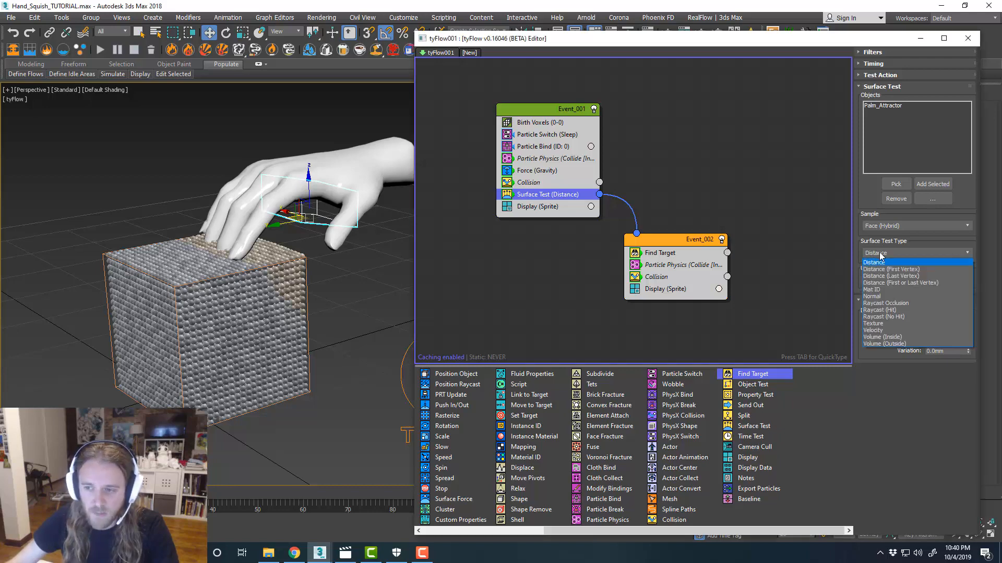
{"action": "left_click", "coordinate": [888, 337]}
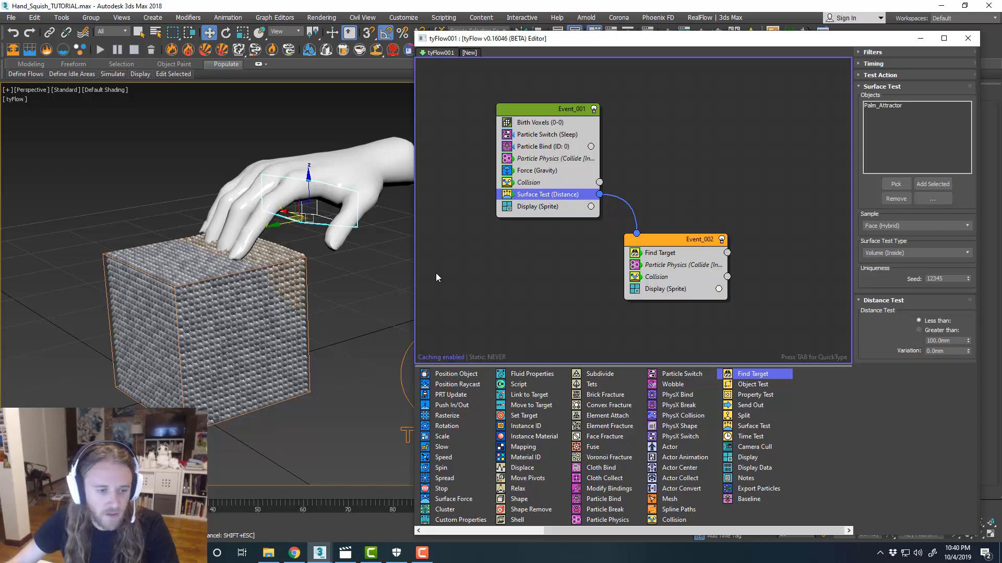
{"action": "left_click_drag", "start_coordinate": [125, 492], "coordinate": [342, 435]}
{"action": "key", "text": "w"}
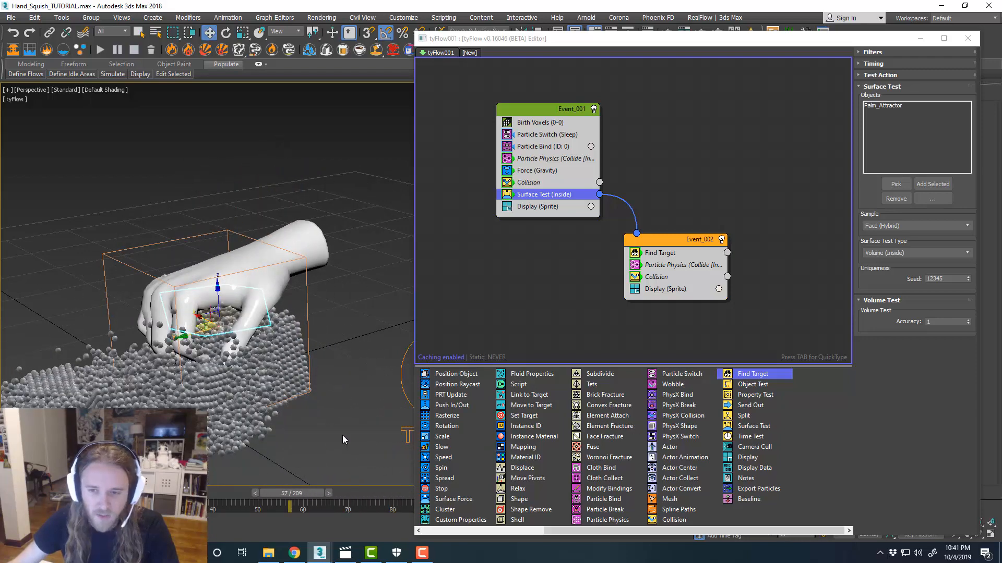
Step: Set Find Target's acceleration to 7% in Event_002 and scrub the timeline to frame 110
{"action": "left_click", "coordinate": [674, 252]}
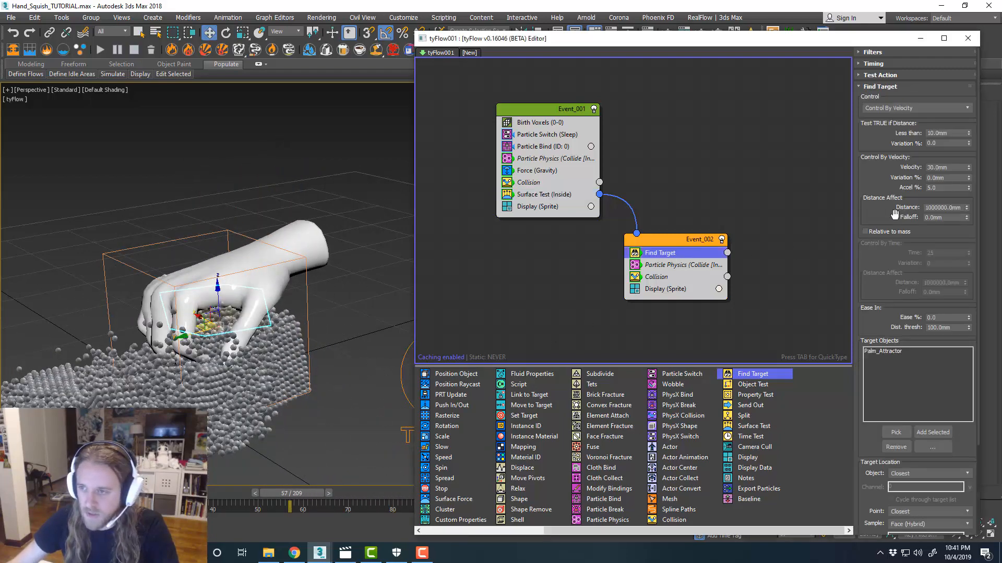
{"action": "double_click", "coordinate": [937, 188]}
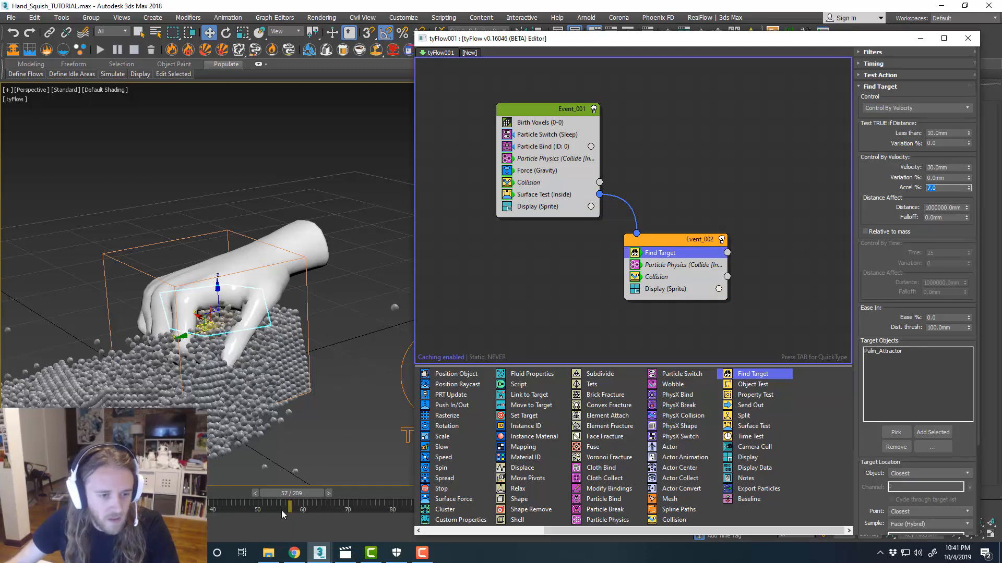
{"action": "left_click_drag", "start_coordinate": [294, 497], "coordinate": [526, 456]}
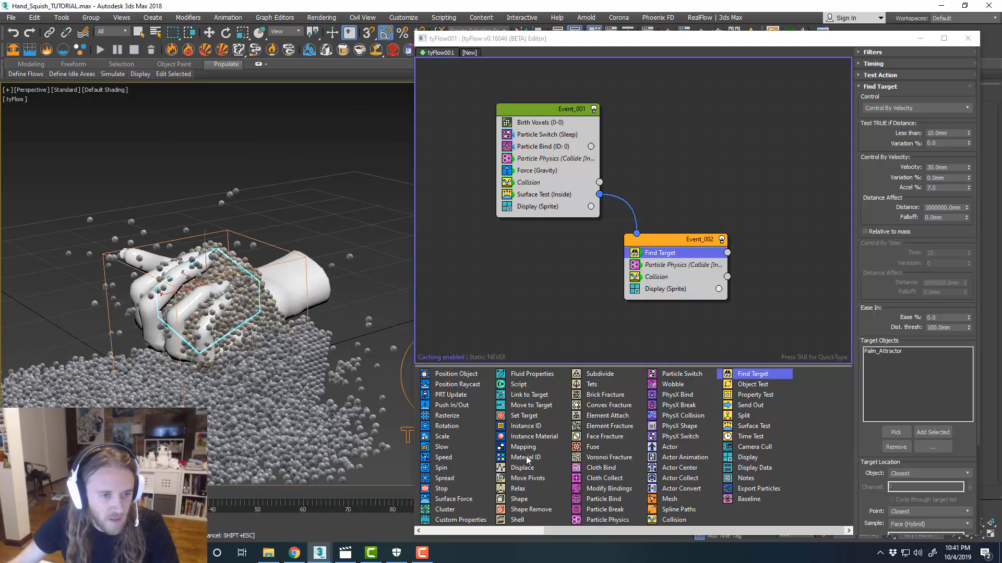
Step: Move the tyFlow editor off the scene and scrub back to frame 96 to examine the particles around the hand
{"action": "middle_click_drag", "start_coordinate": [227, 384], "coordinate": [183, 369], "text": "alt"}
{"action": "left_click_drag", "start_coordinate": [642, 42], "coordinate": [1001, 56]}
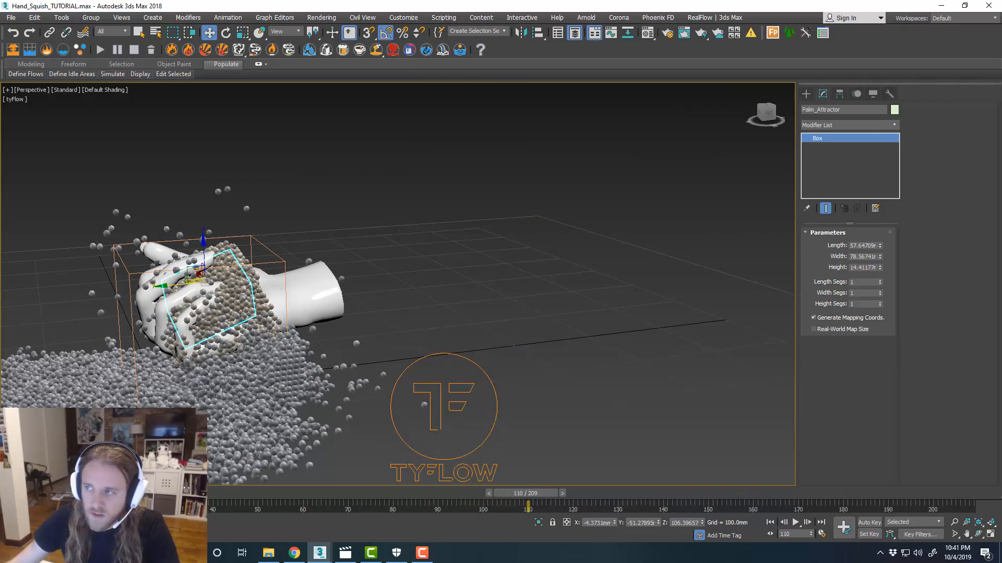
{"action": "middle_click_drag", "start_coordinate": [222, 292], "coordinate": [487, 253]}
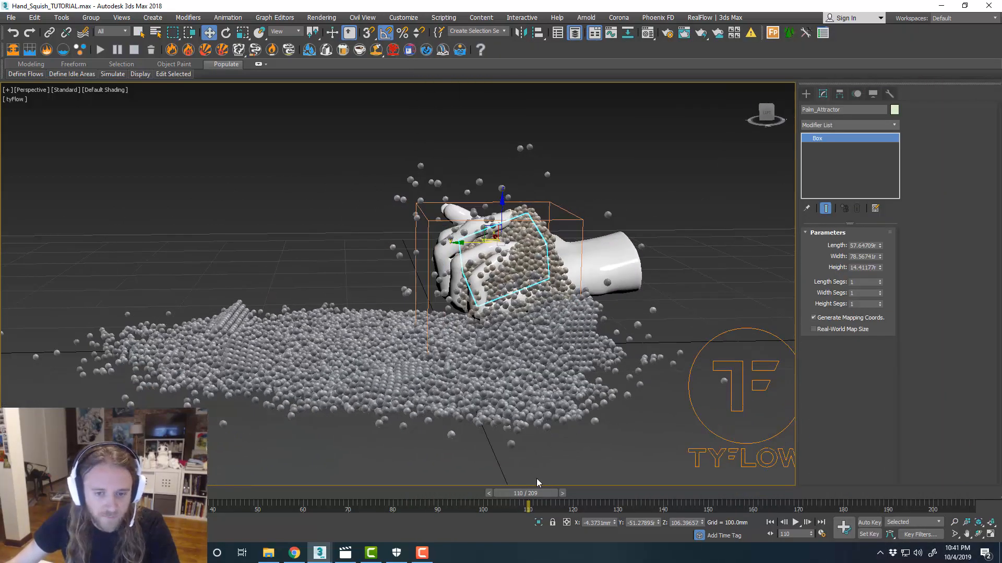
{"action": "left_click_drag", "start_coordinate": [526, 493], "coordinate": [463, 486]}
{"action": "key", "text": "w"}
{"action": "scroll", "coordinate": [252, 340], "scroll_direction": "up", "scroll_amount": 3}
{"action": "middle_click_drag", "start_coordinate": [252, 339], "coordinate": [282, 321], "text": "alt"}
{"action": "scroll", "coordinate": [302, 341], "scroll_direction": "down", "scroll_amount": 2}
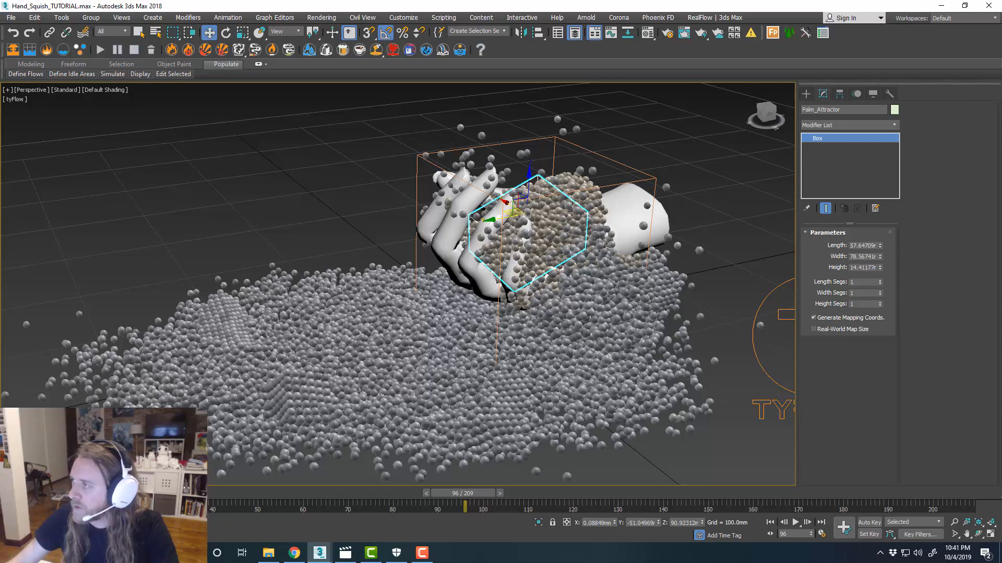
Step: Review Event_001's Particle Bind settings, and scrub back to frame 48 to examine how the bound particles break apart
{"action": "left_click_drag", "start_coordinate": [1001, 39], "coordinate": [701, 41]}
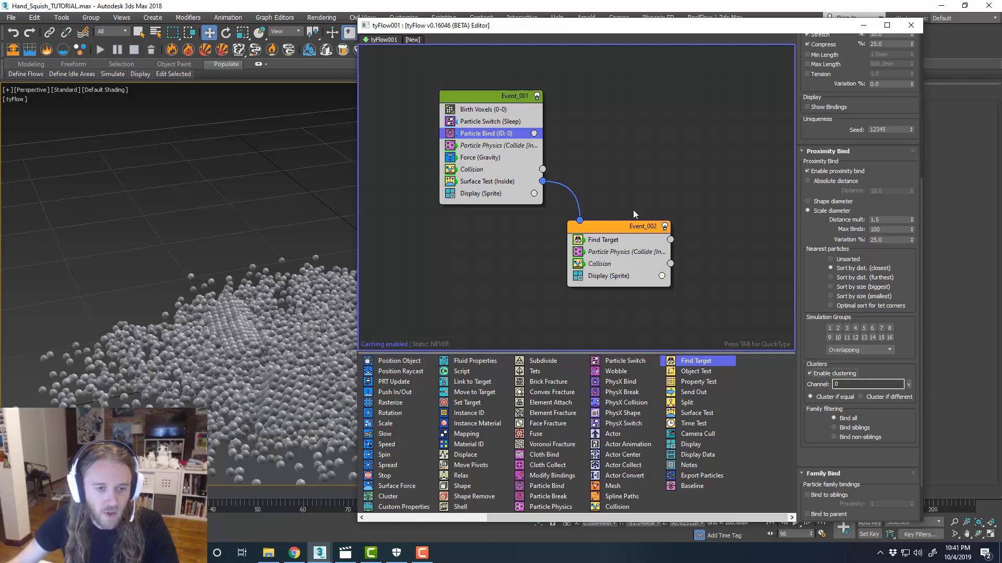
{"action": "left_click_drag", "start_coordinate": [577, 32], "coordinate": [1001, 31]}
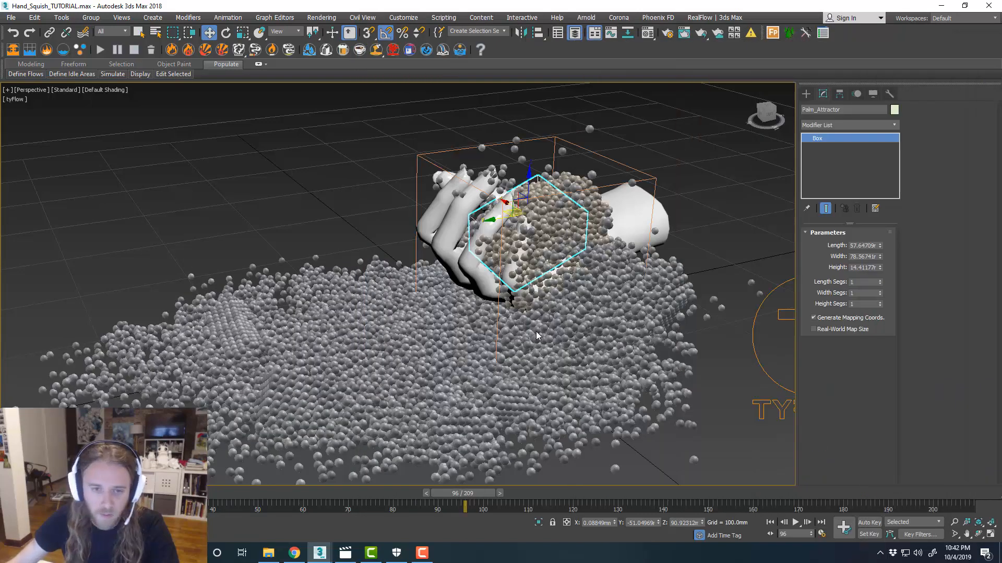
{"action": "middle_click_drag", "start_coordinate": [537, 336], "coordinate": [501, 322]}
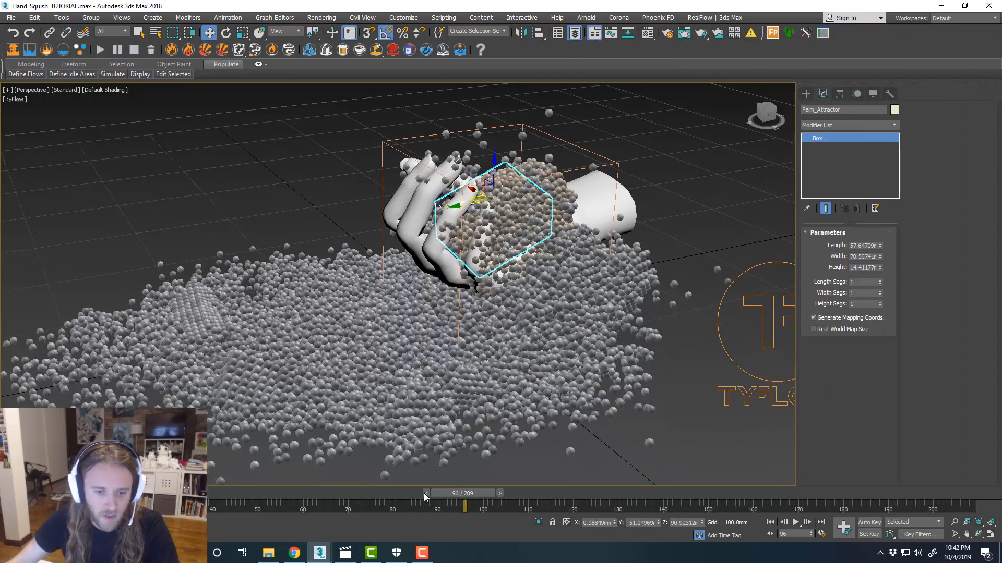
{"action": "left_click_drag", "start_coordinate": [425, 496], "coordinate": [245, 465]}
{"action": "key", "text": "w"}
{"action": "scroll", "coordinate": [543, 310], "scroll_direction": "up", "scroll_amount": 3}
{"action": "middle_click_drag", "start_coordinate": [543, 311], "coordinate": [457, 330]}
{"action": "scroll", "coordinate": [390, 331], "scroll_direction": "down", "scroll_amount": 4}
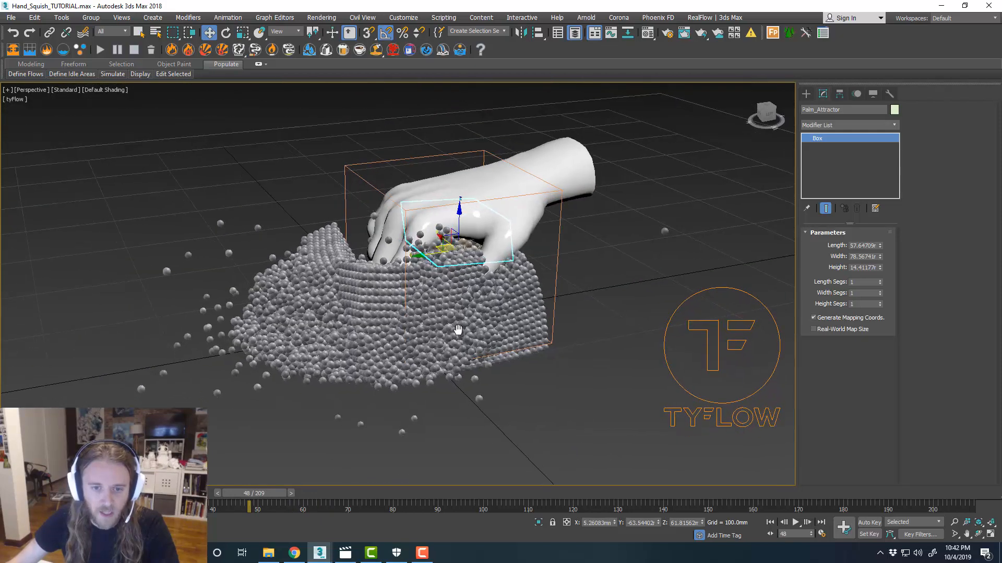
Step: Scrub the timeline forward through frame 155 to frame 162 to examine the particles carried by the raised hand
{"action": "left_click_drag", "start_coordinate": [253, 493], "coordinate": [722, 445]}
{"action": "scroll", "coordinate": [496, 370], "scroll_direction": "down", "scroll_amount": 3}
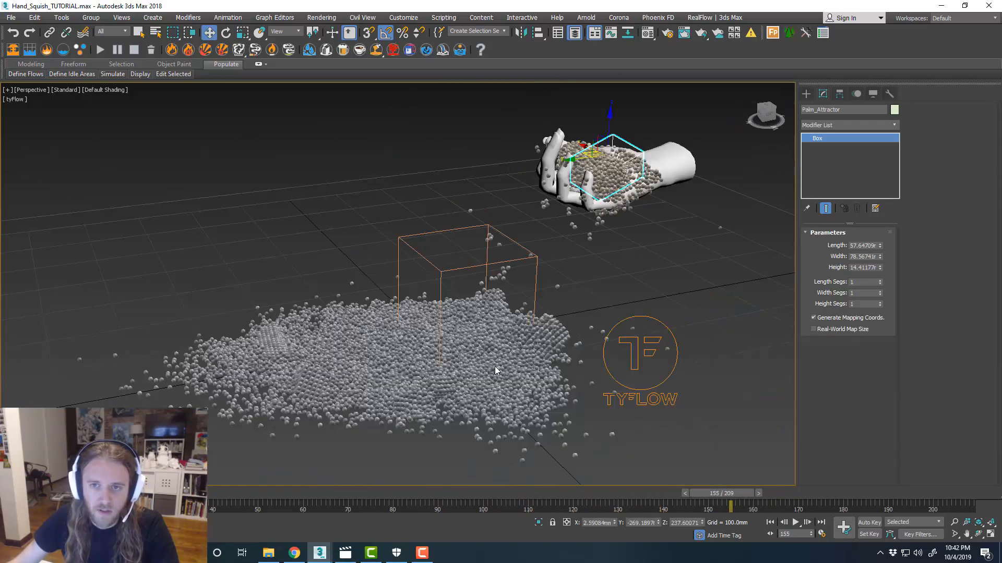
{"action": "middle_click_drag", "start_coordinate": [637, 366], "coordinate": [594, 364]}
{"action": "left_click_drag", "start_coordinate": [725, 496], "coordinate": [758, 494]}
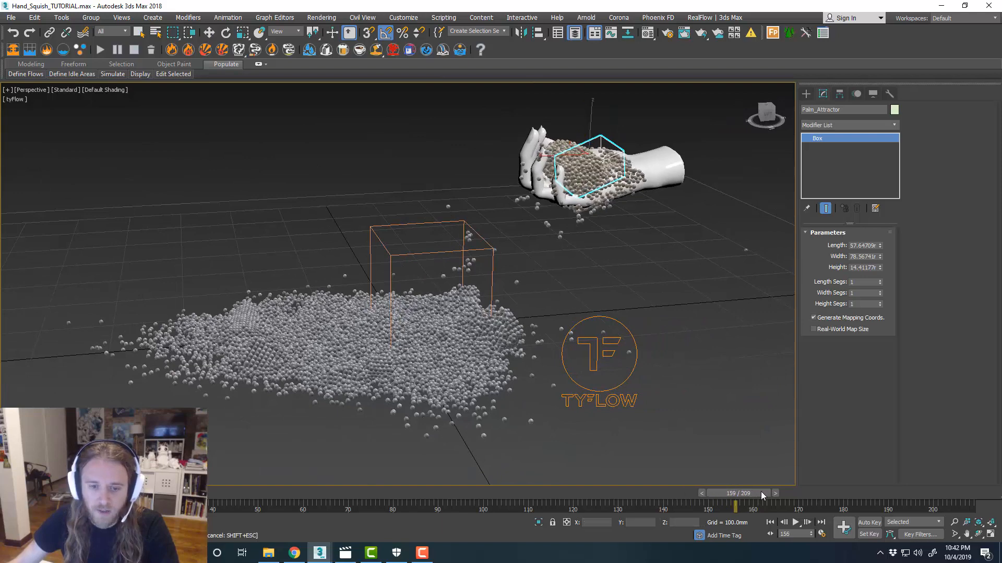
Step: Switch to the video player, play the Hand_Squish_01 render from near its start, and minimize the player
{"action": "left_click", "coordinate": [345, 553]}
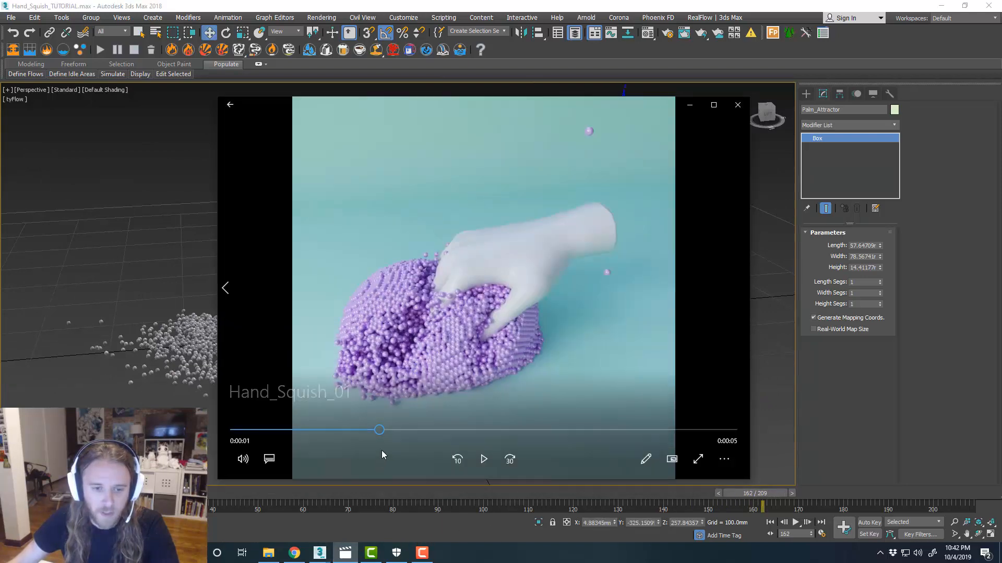
{"action": "left_click", "coordinate": [256, 433]}
{"action": "left_click", "coordinate": [483, 463]}
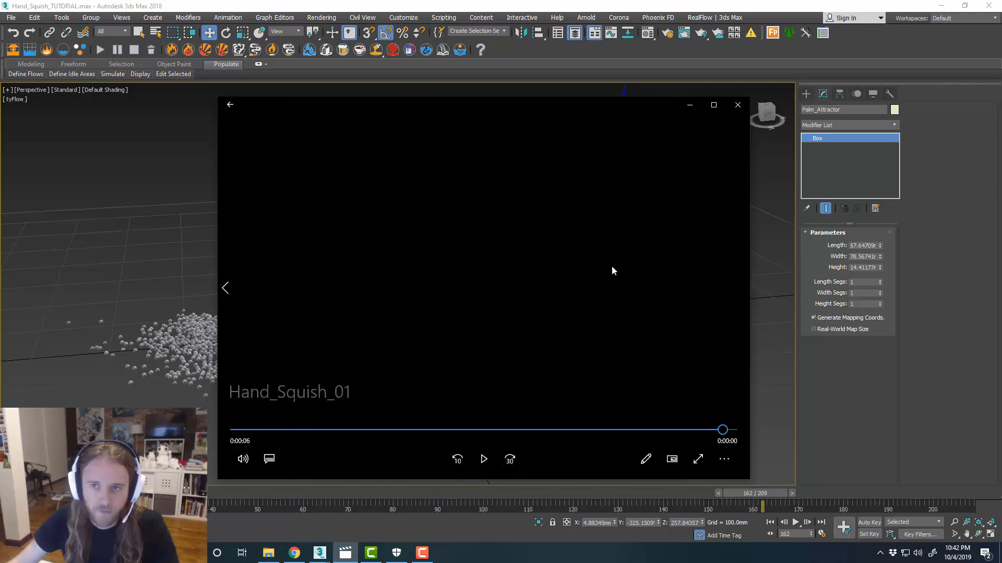
{"action": "left_click", "coordinate": [689, 105]}
Step: Scrub back to frame 16, and add a Mesh operator above Display in both Event_002 and Event_001
{"action": "middle_click_drag", "start_coordinate": [613, 243], "coordinate": [555, 351], "text": "alt"}
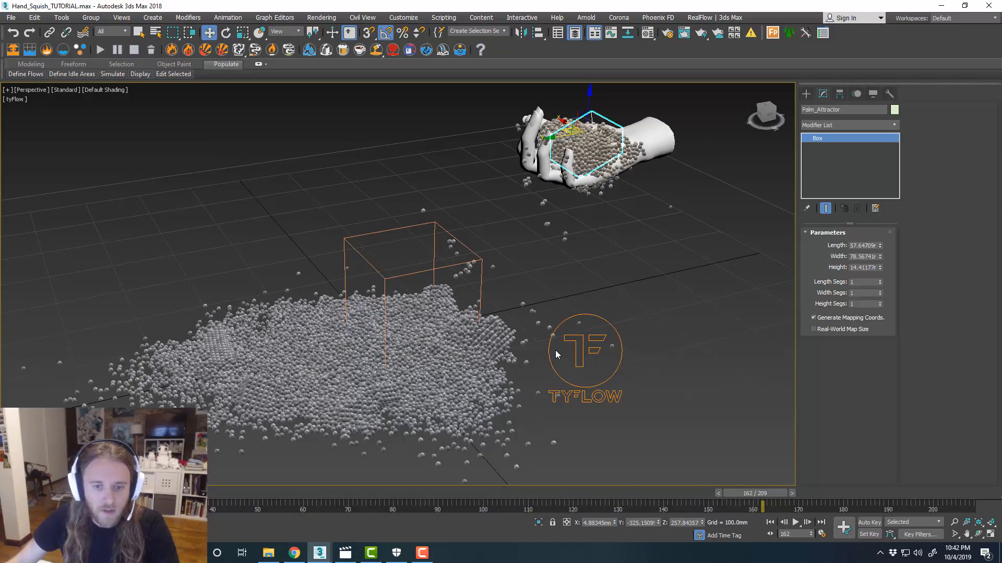
{"action": "left_click_drag", "start_coordinate": [722, 494], "coordinate": [105, 483]}
{"action": "key", "text": "w"}
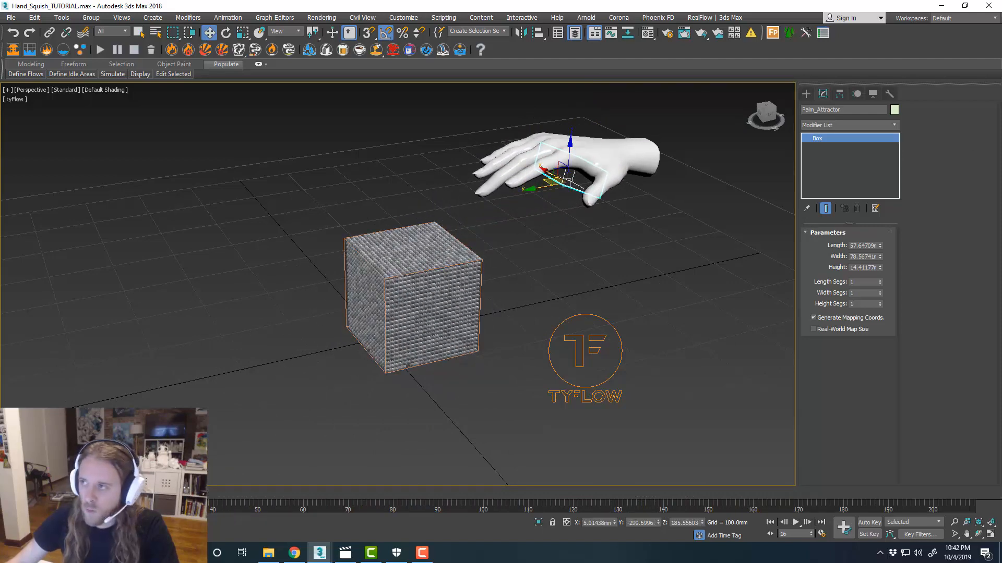
{"action": "left_click", "coordinate": [32, 535]}
{"action": "left_click_drag", "start_coordinate": [658, 44], "coordinate": [425, 34]}
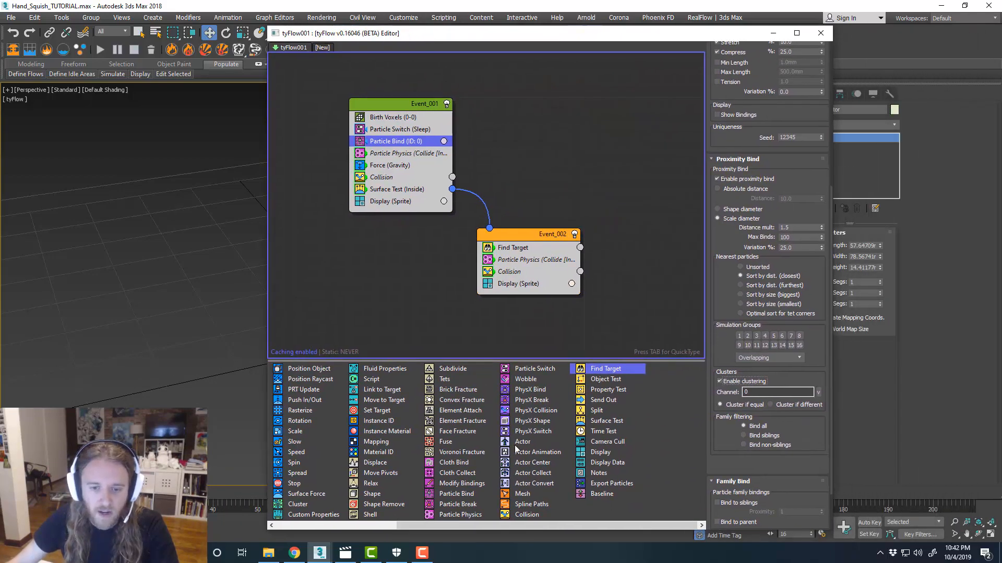
{"action": "left_click_drag", "start_coordinate": [517, 494], "coordinate": [527, 337]}
{"action": "left_click_drag", "start_coordinate": [530, 274], "coordinate": [530, 279]}
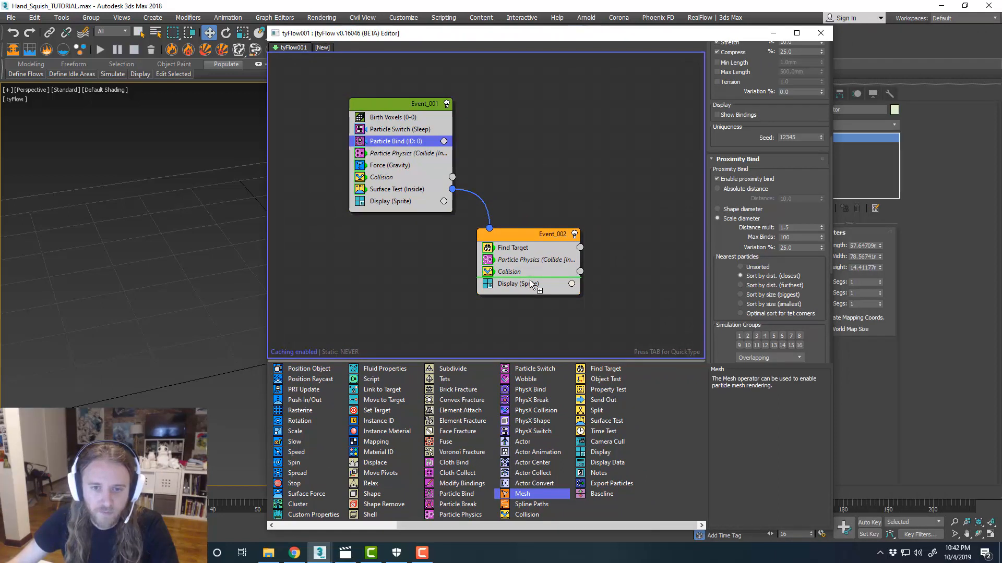
{"action": "left_click_drag", "start_coordinate": [530, 494], "coordinate": [421, 202]}
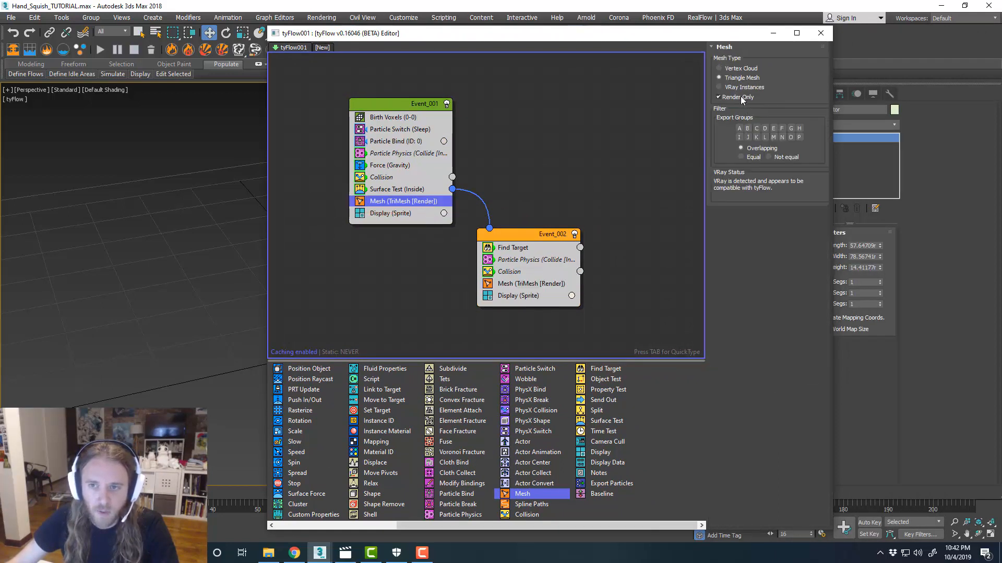
Step: Turn off Render Only for the Mesh operators in both events and close the tyFlow editor
{"action": "left_click", "coordinate": [559, 284]}
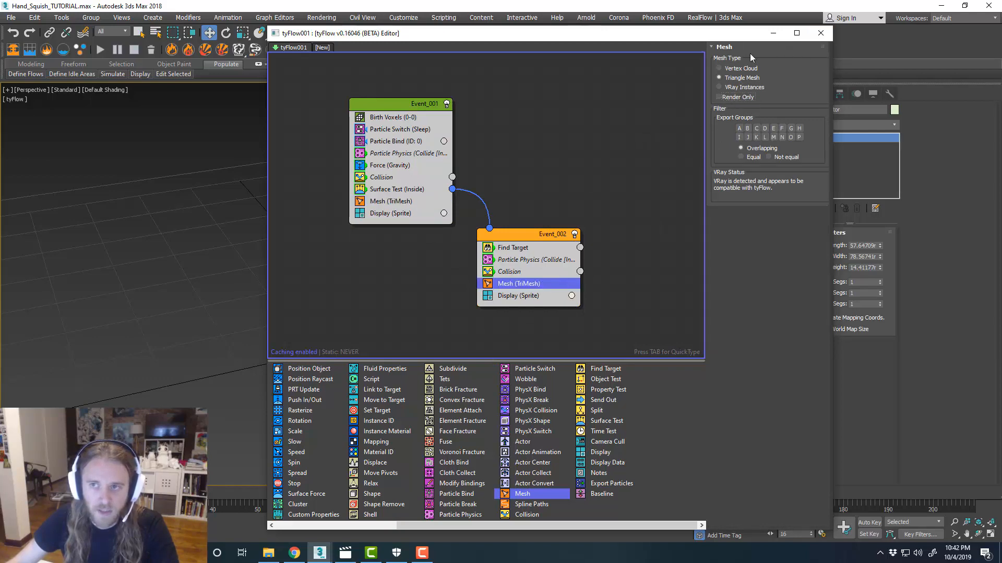
{"action": "left_click", "coordinate": [821, 35]}
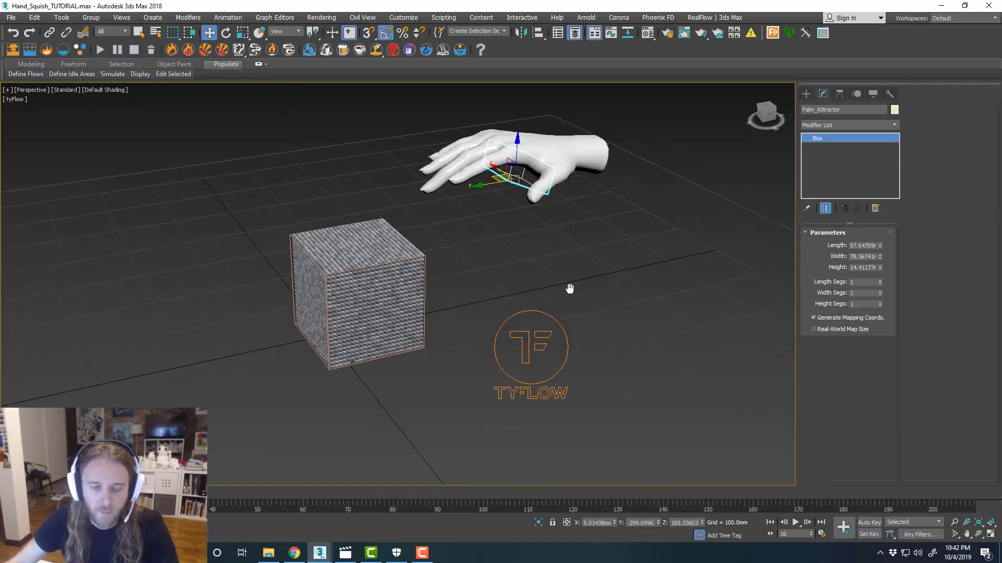
Step: Deselect the palm attractor and create a tyMesher object on the ground beside the tyFlow icon
{"action": "left_click", "coordinate": [730, 220]}
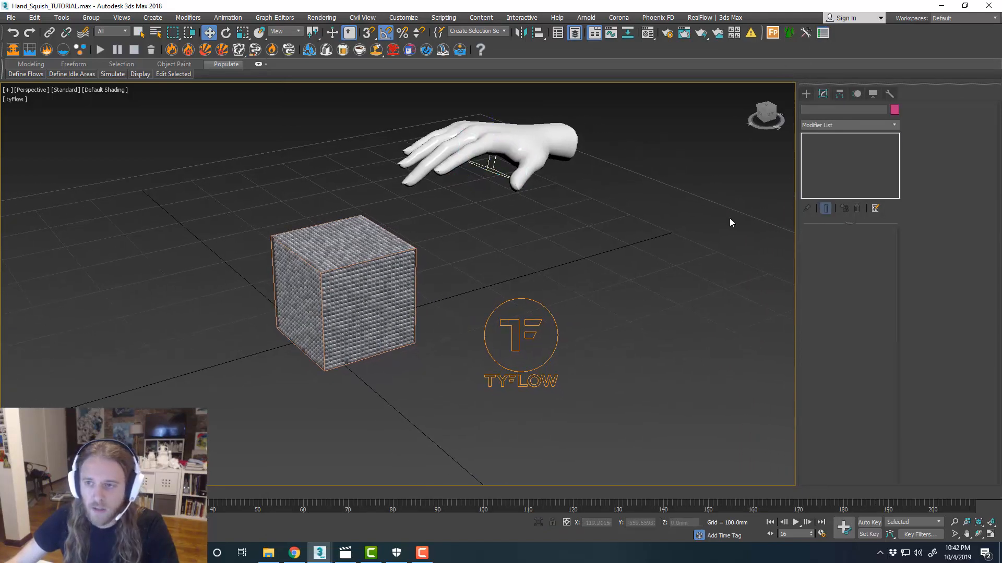
{"action": "left_click", "coordinate": [806, 95]}
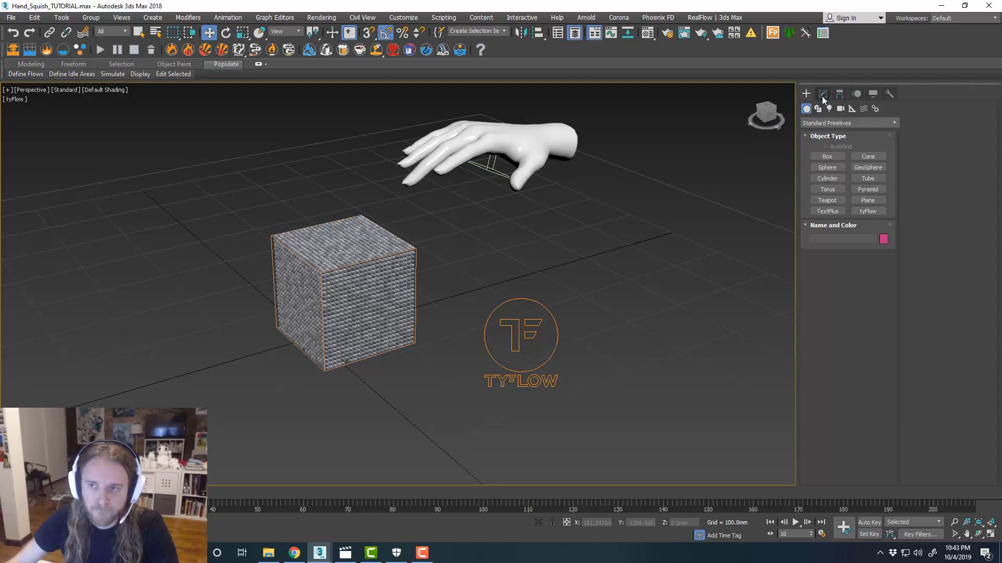
{"action": "left_click", "coordinate": [840, 123]}
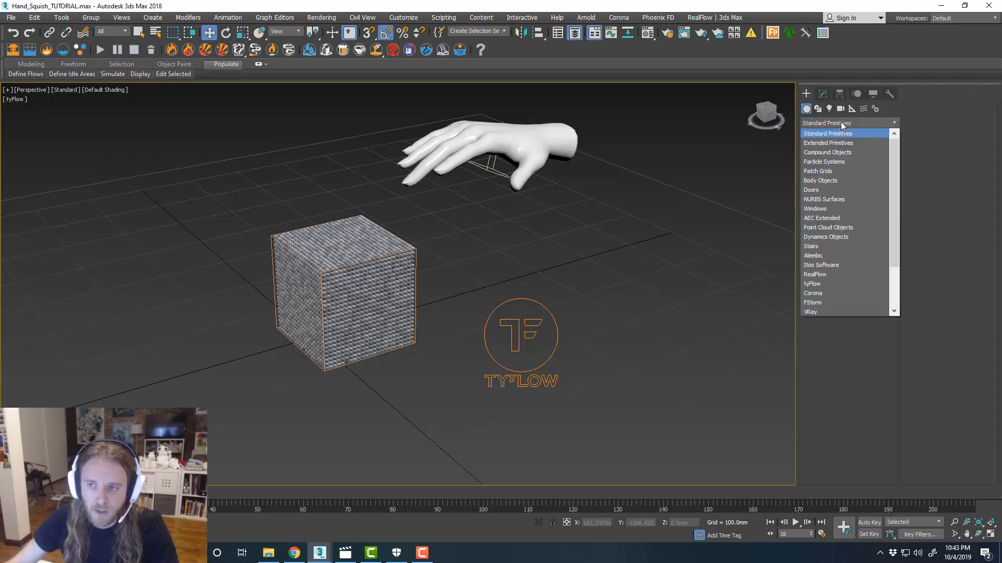
{"action": "left_click", "coordinate": [834, 283]}
{"action": "left_click", "coordinate": [867, 156]}
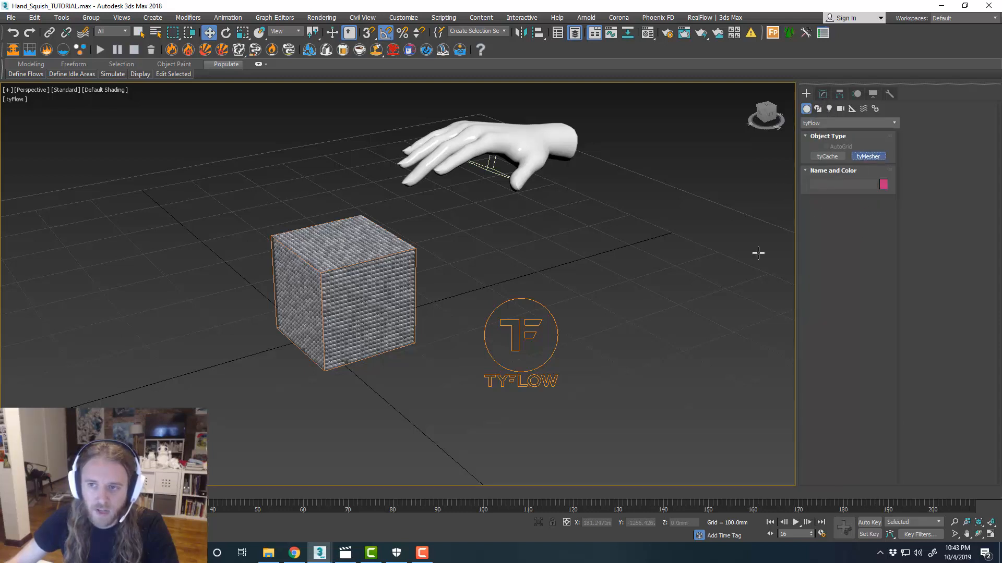
{"action": "left_click_drag", "start_coordinate": [643, 323], "coordinate": [651, 298]}
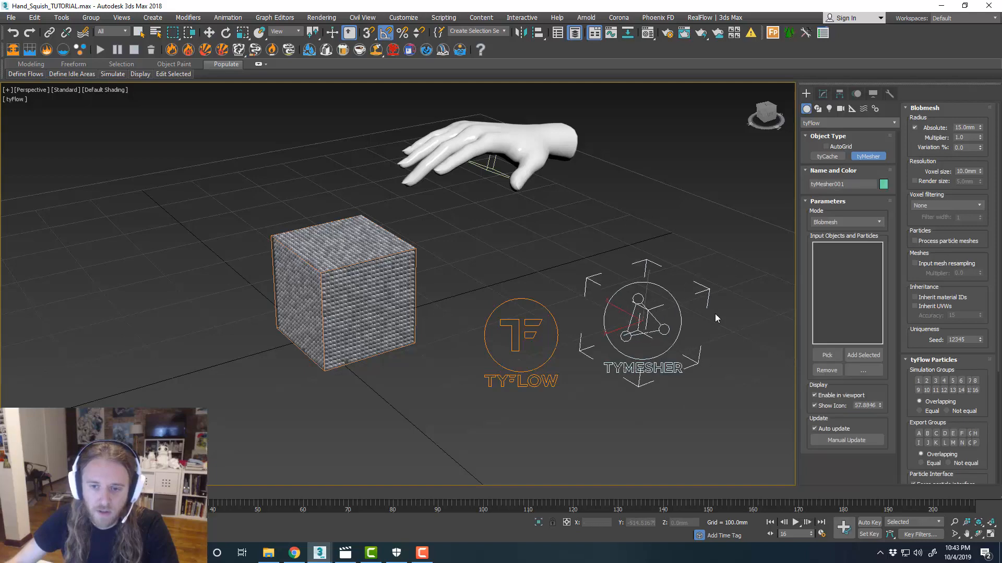
{"action": "key", "text": "w"}
{"action": "mouse_move", "coordinate": [715, 318]}
{"action": "middle_mouse_down"}
{"action": "mouse_move", "coordinate": [729, 339]}
{"action": "mouse_move", "coordinate": [716, 331]}
{"action": "middle_mouse_up"}
Step: Add the tyFlow object to the new tyMesher's input objects so its particles are meshed in Blobmesh mode
{"action": "left_click", "coordinate": [822, 94]}
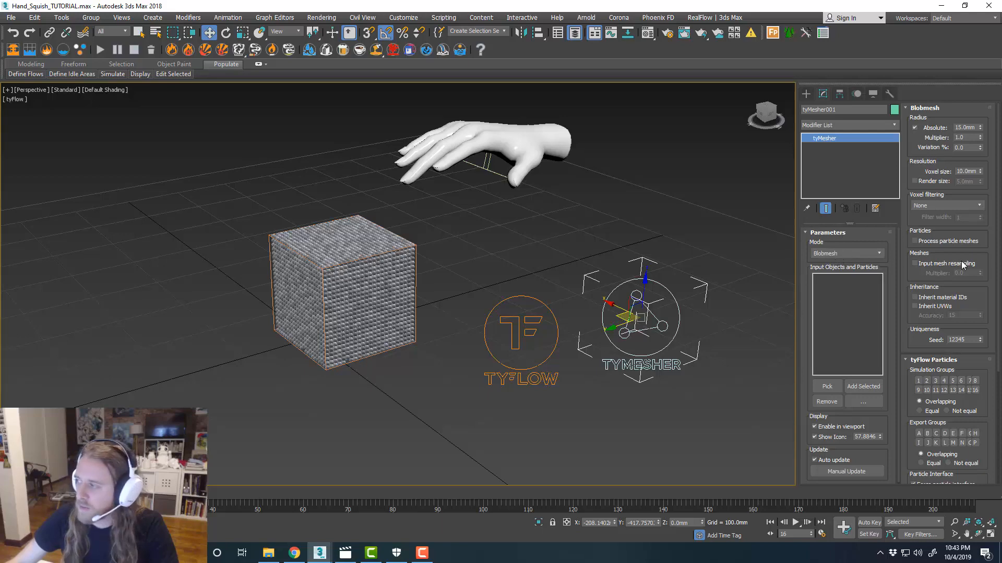
{"action": "left_click", "coordinate": [827, 386]}
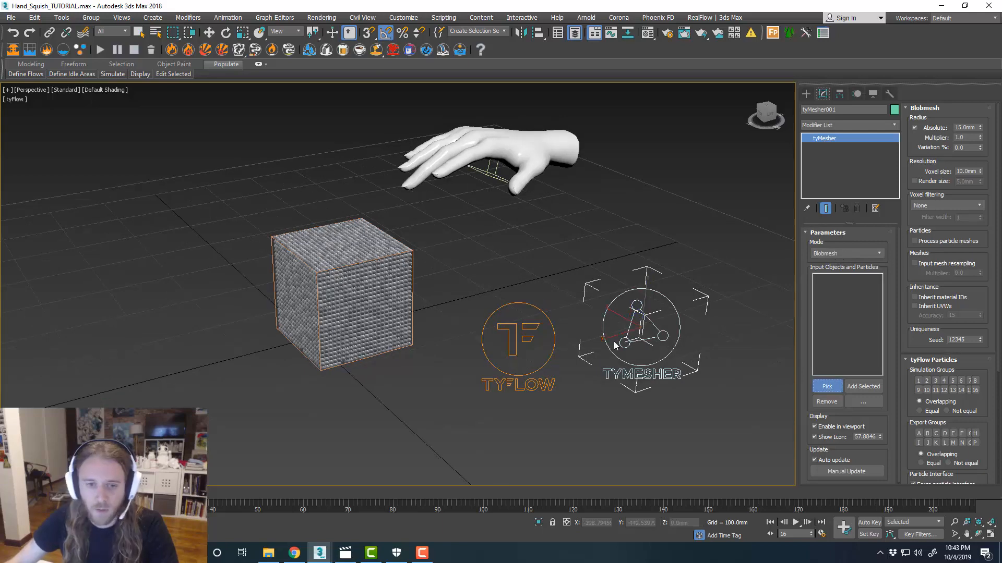
{"action": "left_click", "coordinate": [495, 342]}
{"action": "scroll", "coordinate": [447, 301], "scroll_direction": "up", "scroll_amount": 3}
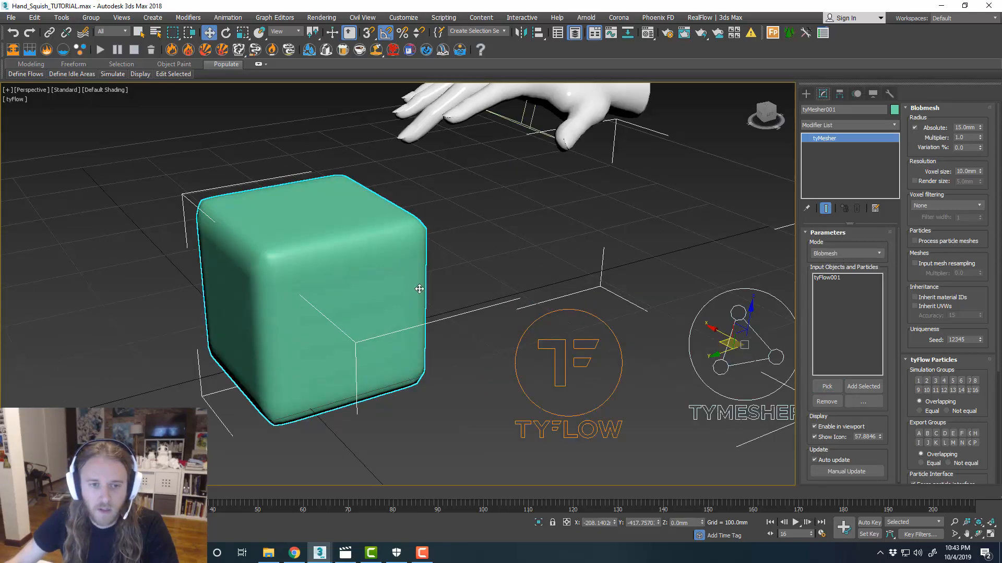
{"action": "middle_click_drag", "start_coordinate": [418, 286], "coordinate": [466, 283]}
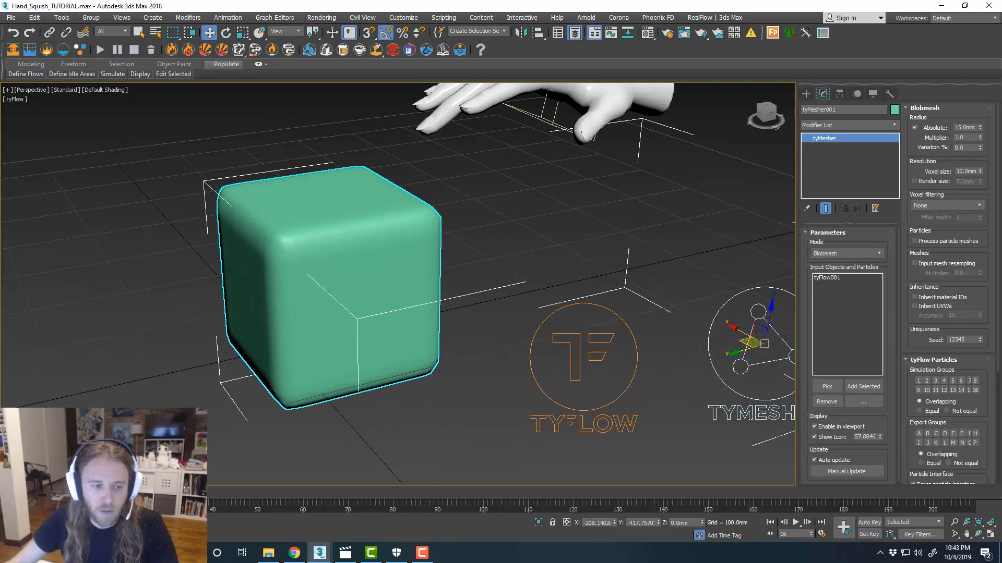
Step: Advance the animation to frame 26 and set the tyMesher's absolute blobmesh radius to 4 mm
{"action": "left_click_drag", "start_coordinate": [129, 488], "coordinate": [144, 442]}
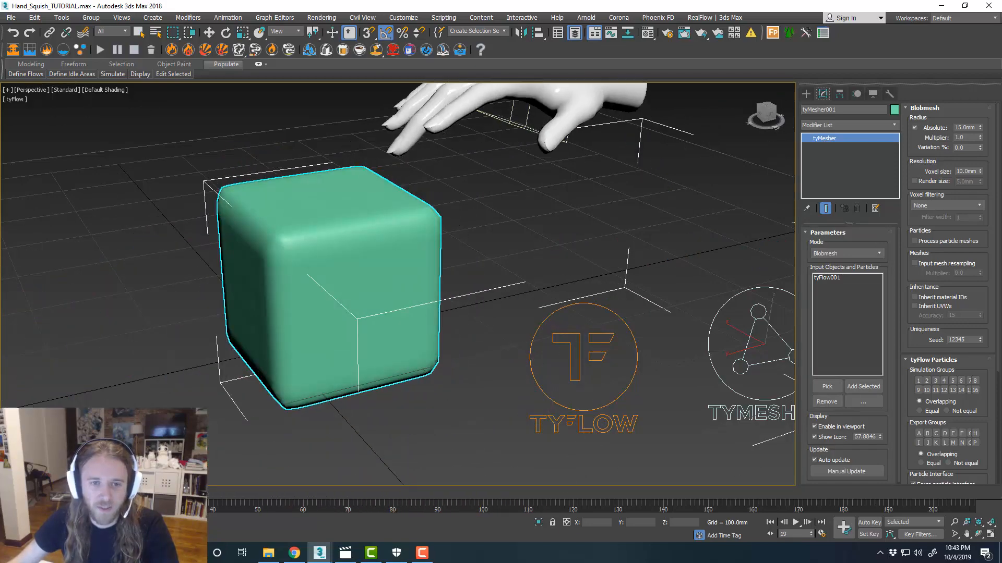
{"action": "key", "text": "w"}
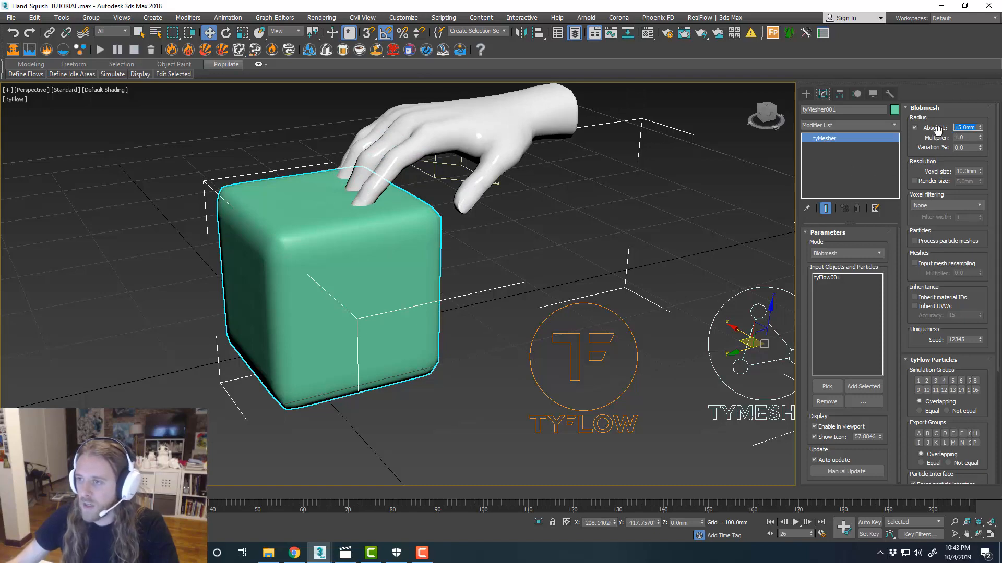
{"action": "type", "text": "4"}
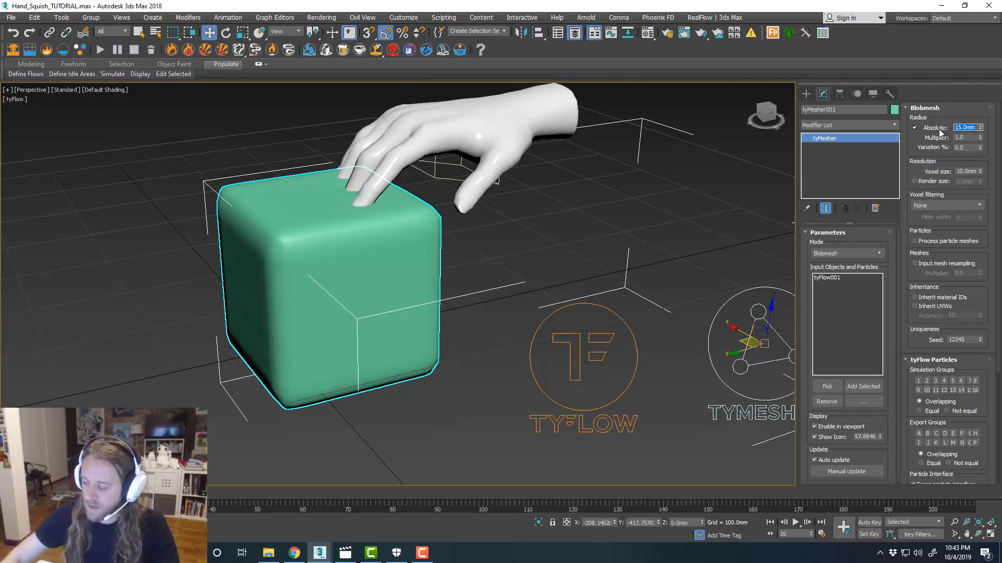
{"action": "key", "text": "Return"}
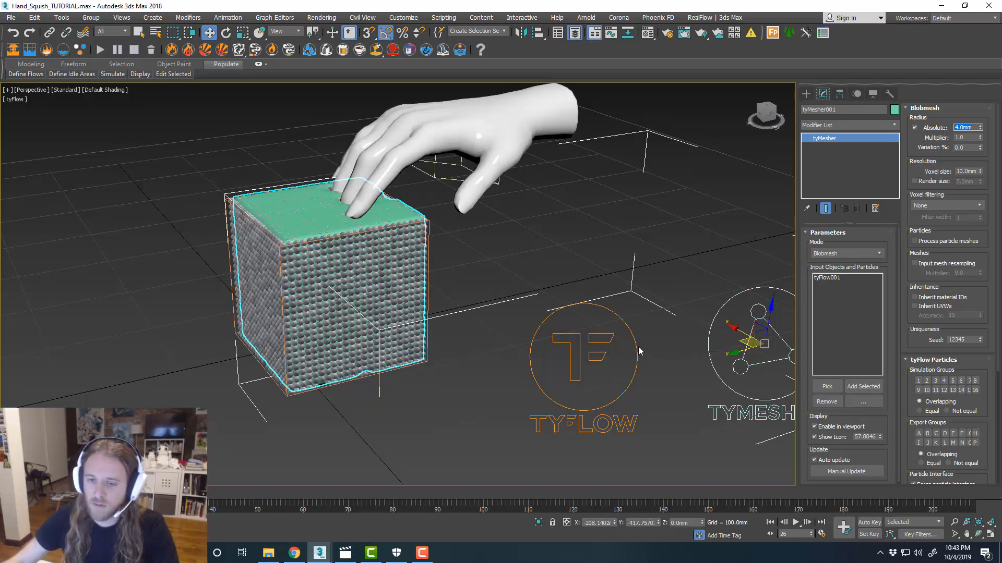
Step: Disable the Display operators in both Event_001 and Event_002 of tyFlow001
{"action": "left_click", "coordinate": [581, 350]}
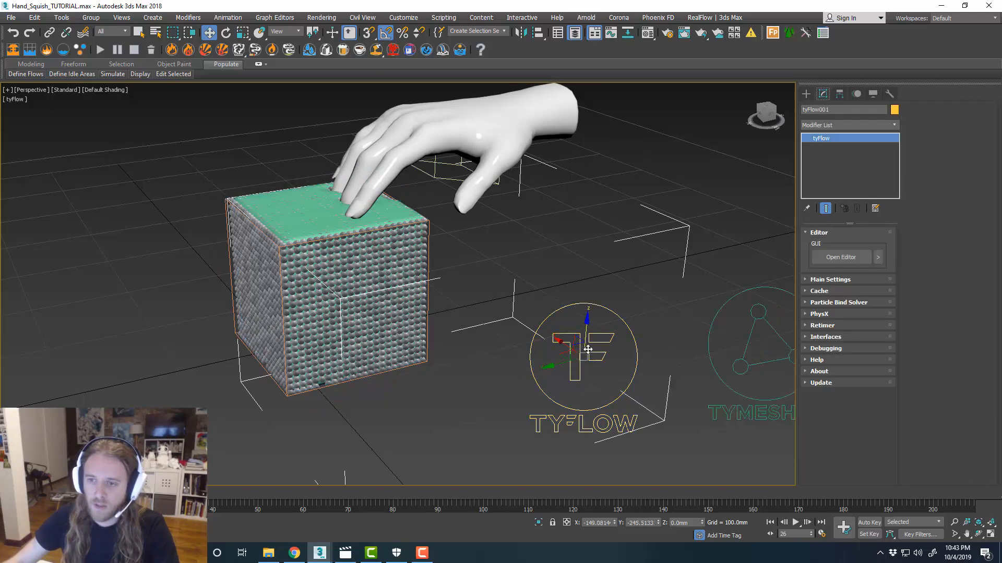
{"action": "left_click", "coordinate": [830, 257]}
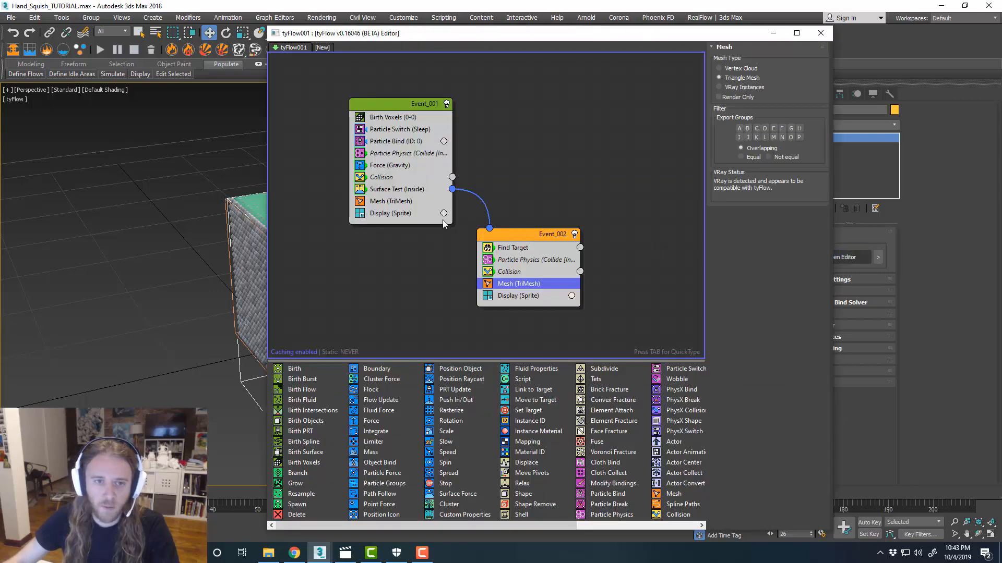
{"action": "left_click", "coordinate": [413, 214]}
{"action": "left_click", "coordinate": [395, 242]}
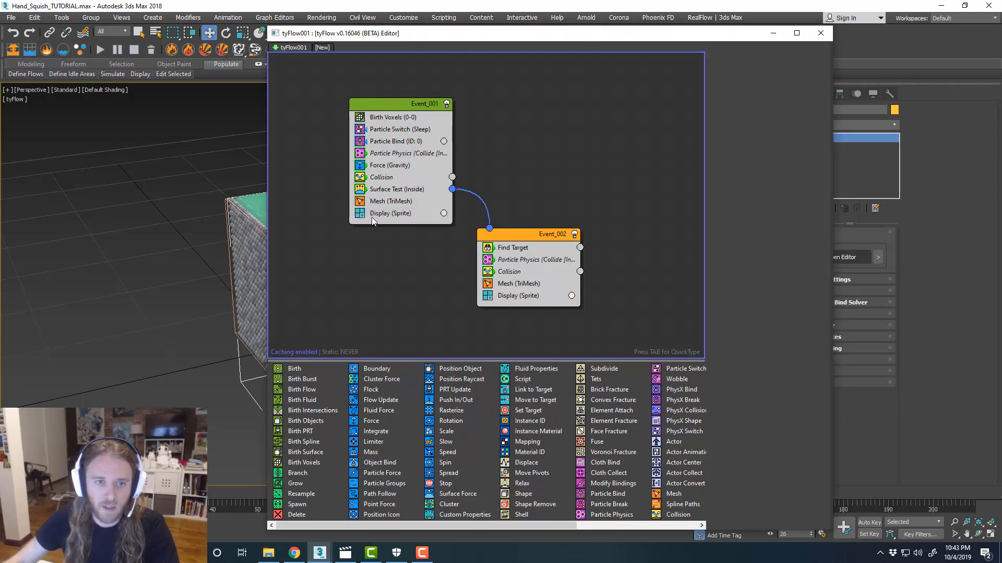
{"action": "left_click", "coordinate": [360, 213]}
{"action": "left_click", "coordinate": [487, 296]}
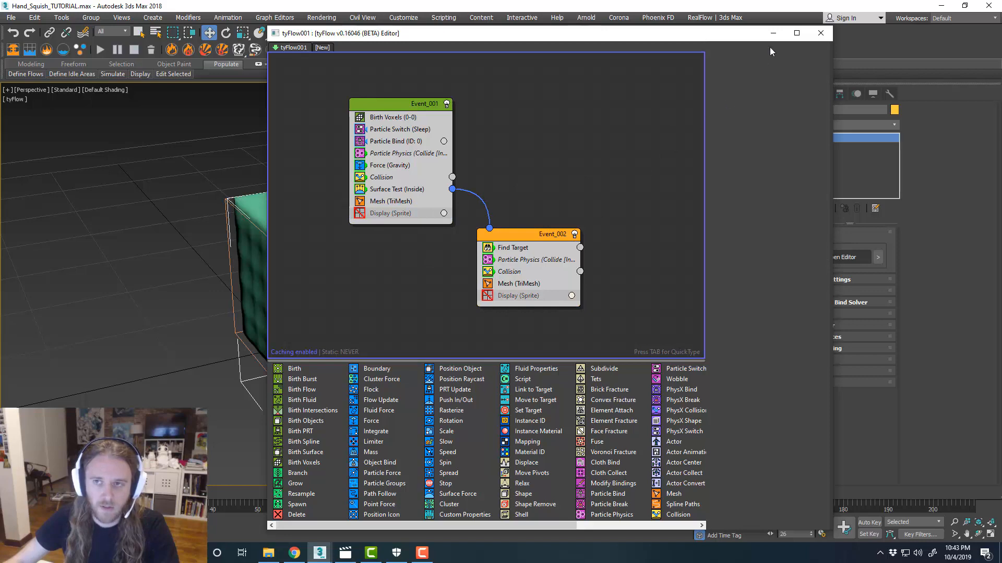
{"action": "left_click", "coordinate": [820, 33]}
Step: Set the tyMesher's blobmesh voxel size to 0.5 mm
{"action": "middle_click_drag", "start_coordinate": [549, 274], "coordinate": [557, 266]}
{"action": "left_click", "coordinate": [740, 313]}
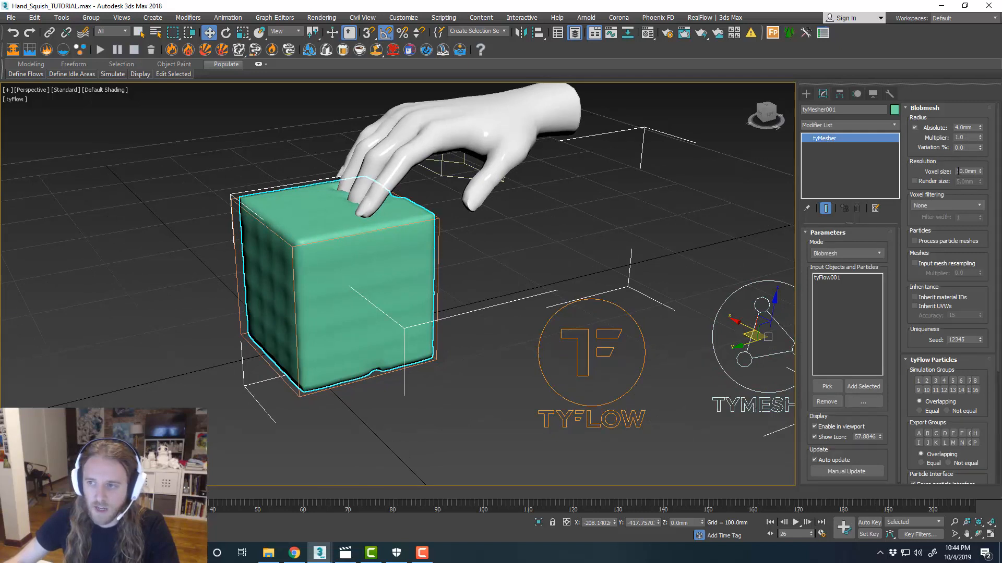
{"action": "double_click", "coordinate": [958, 171]}
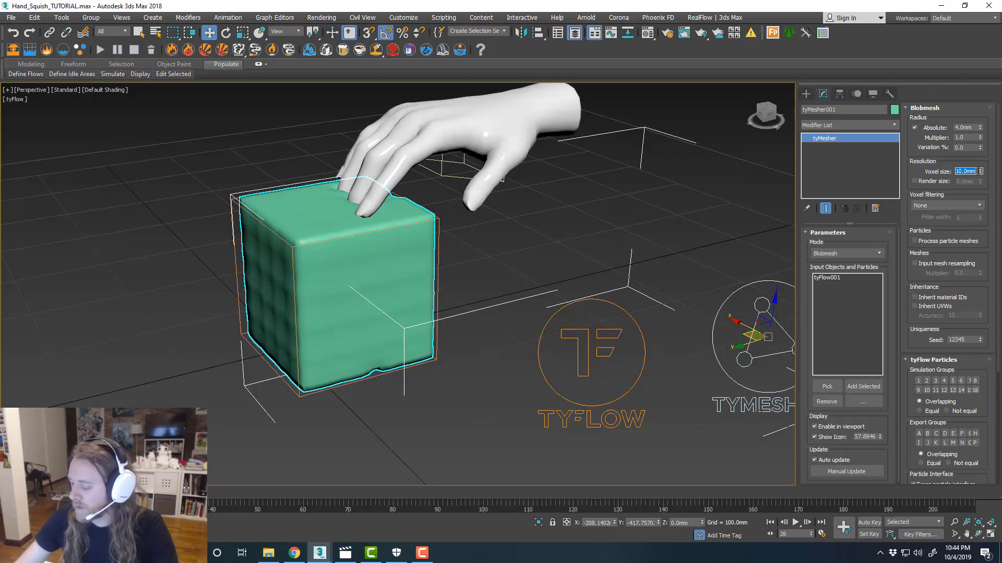
{"action": "key", "text": "BackSpace"}
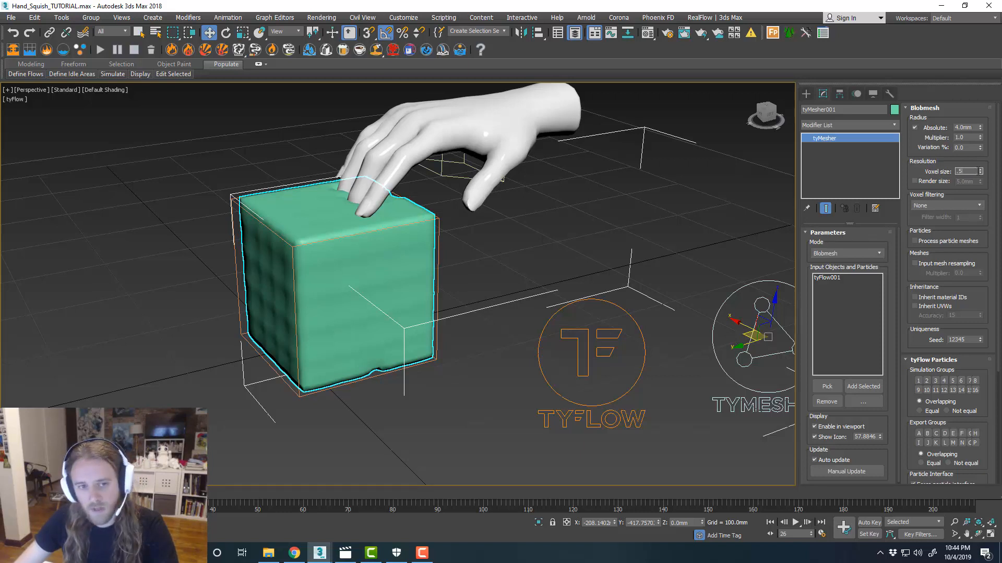
{"action": "key", "text": "Return"}
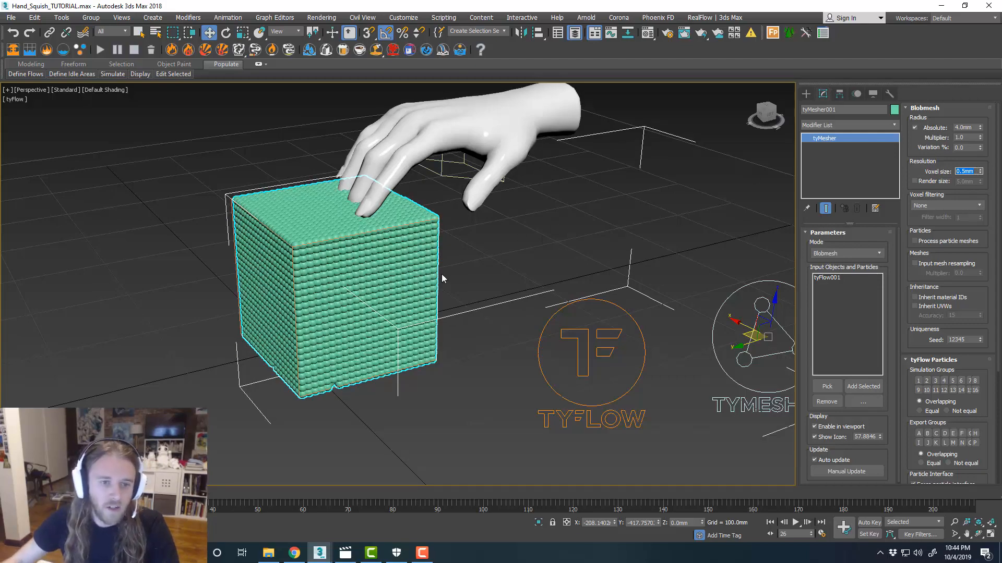
Step: Inspect the meshed spheres up close and set the tyMesher's absolute radius to 3 mm
{"action": "scroll", "coordinate": [445, 271], "scroll_direction": "up", "scroll_amount": 3}
{"action": "middle_click_drag", "start_coordinate": [455, 275], "coordinate": [475, 260], "text": "alt"}
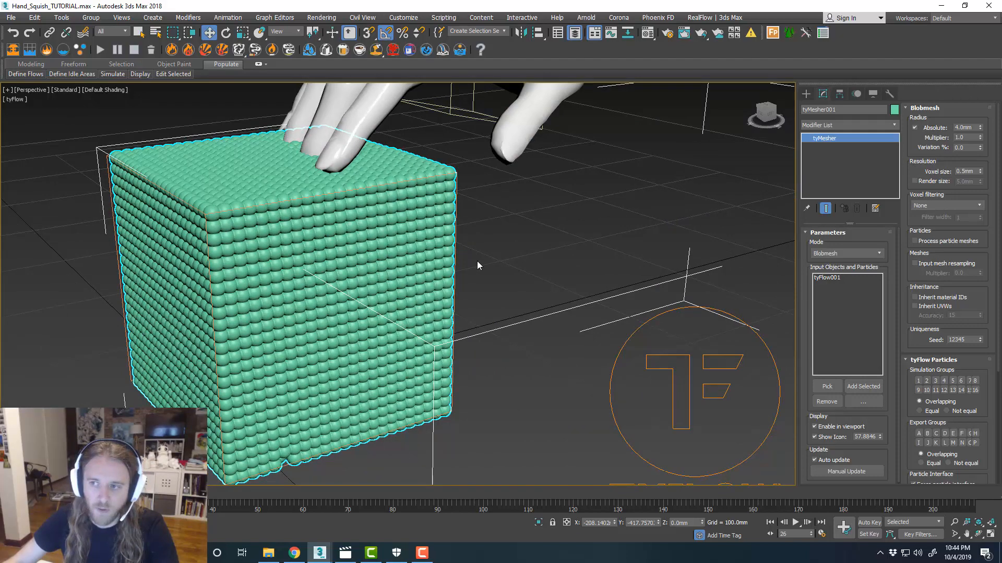
{"action": "scroll", "coordinate": [476, 261], "scroll_direction": "down", "scroll_amount": 3}
{"action": "middle_click_drag", "start_coordinate": [477, 261], "coordinate": [527, 262], "text": "alt"}
{"action": "scroll", "coordinate": [463, 253], "scroll_direction": "up", "scroll_amount": 3}
{"action": "left_click_drag", "start_coordinate": [972, 128], "coordinate": [947, 127]}
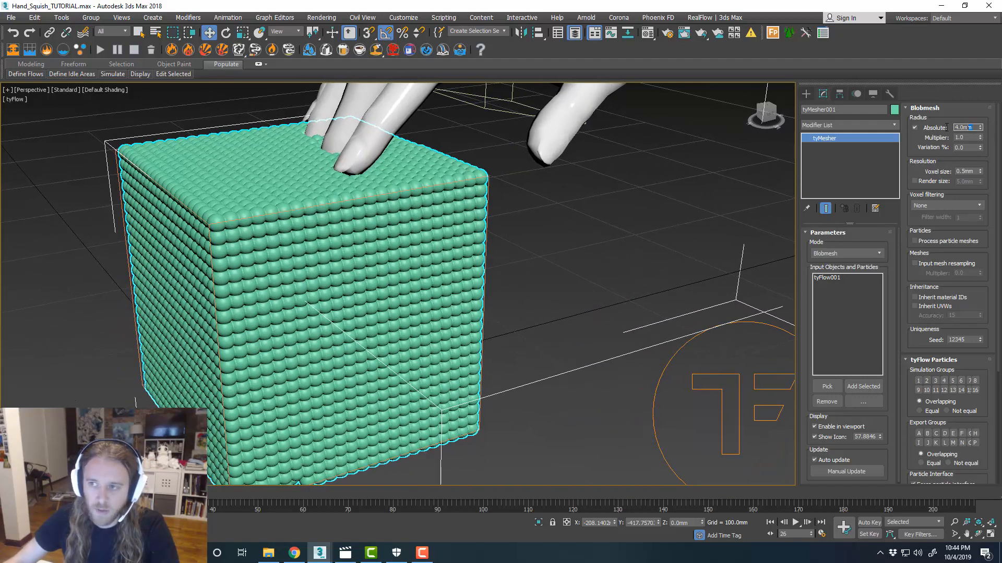
{"action": "type", "text": "3"}
{"action": "key", "text": "Return"}
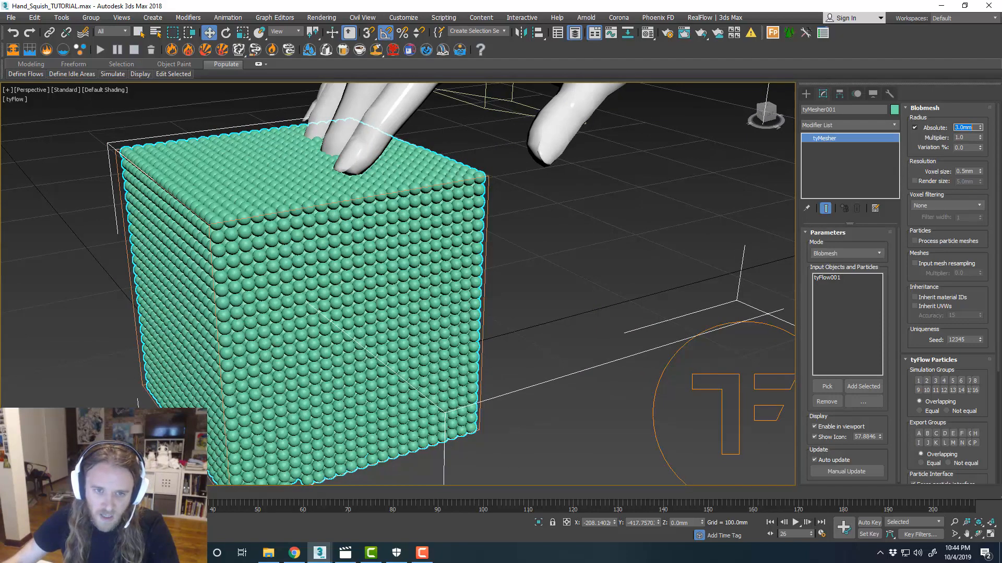
Step: Scrub the animation to frame 38 to review the meshed particles being squished, and return to frame 11
{"action": "middle_click_drag", "start_coordinate": [565, 240], "coordinate": [527, 249], "text": "alt"}
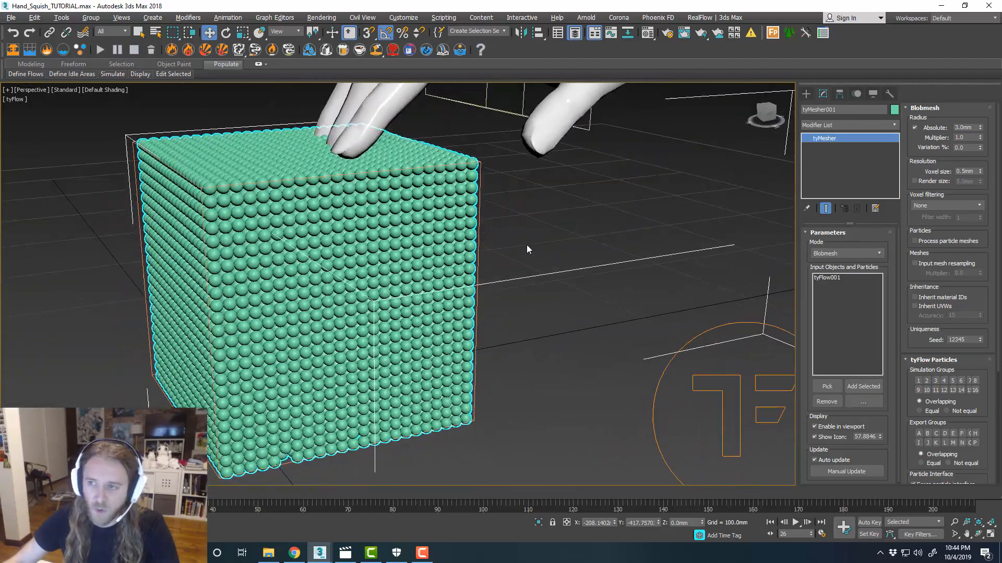
{"action": "scroll", "coordinate": [527, 249], "scroll_direction": "down", "scroll_amount": 8}
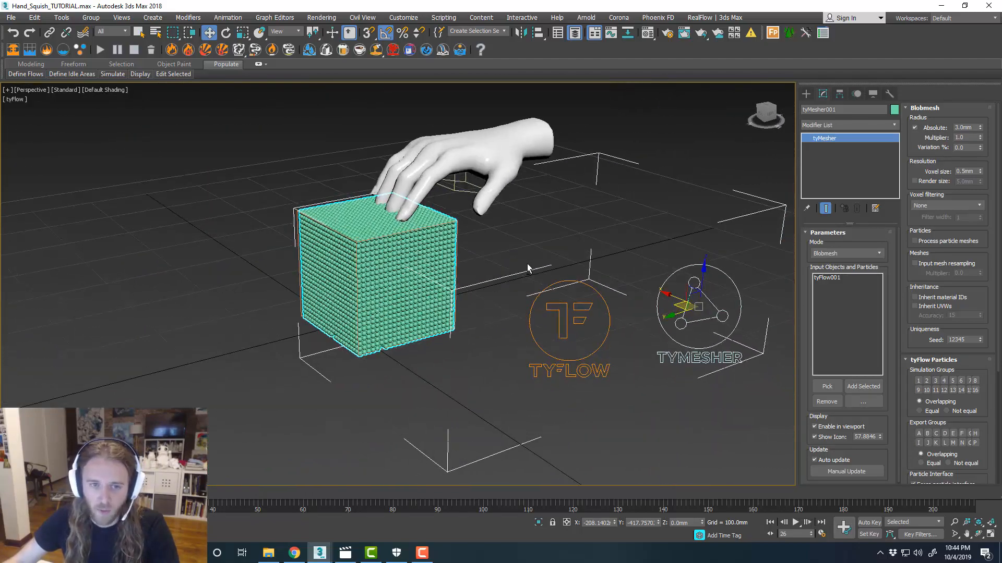
{"action": "scroll", "coordinate": [527, 268], "scroll_direction": "up", "scroll_amount": 4}
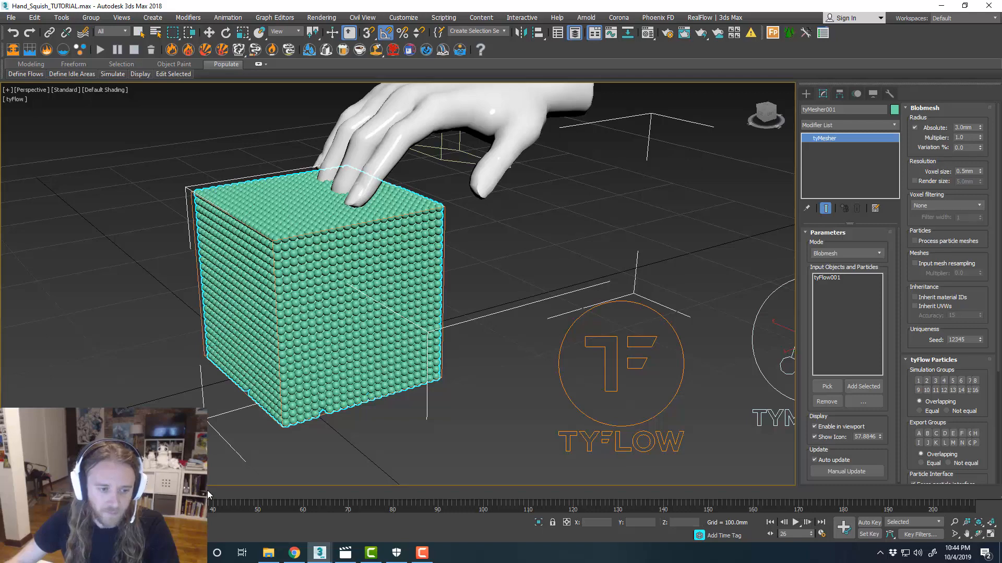
{"action": "left_click_drag", "start_coordinate": [208, 491], "coordinate": [218, 491]}
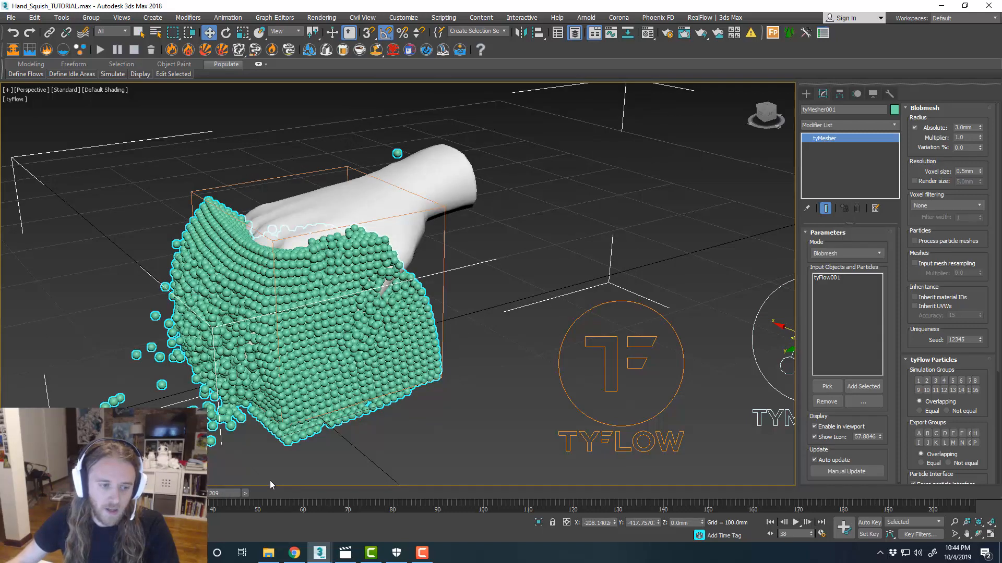
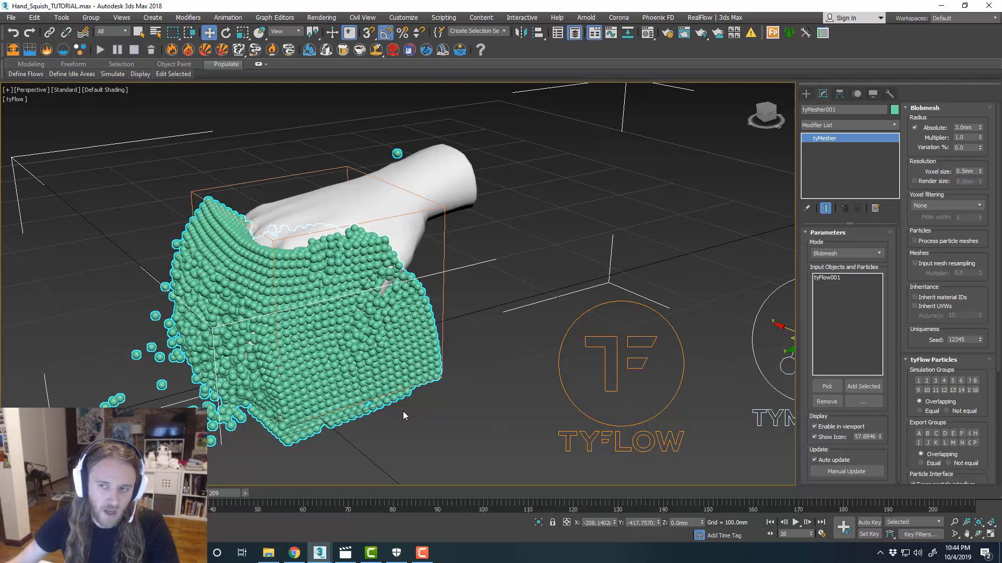
{"action": "left_click_drag", "start_coordinate": [233, 496], "coordinate": [83, 496]}
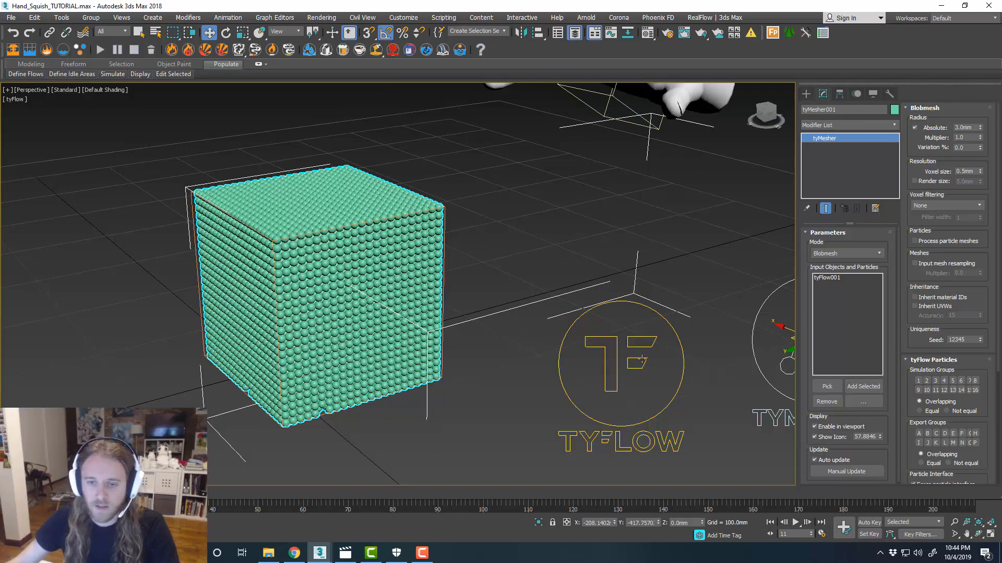
Step: Remove tyFlow001 from the tyMesher's input objects
{"action": "scroll", "coordinate": [663, 365], "scroll_direction": "down", "scroll_amount": 4}
{"action": "scroll", "coordinate": [603, 363], "scroll_direction": "up", "scroll_amount": 1}
{"action": "left_click", "coordinate": [830, 279]}
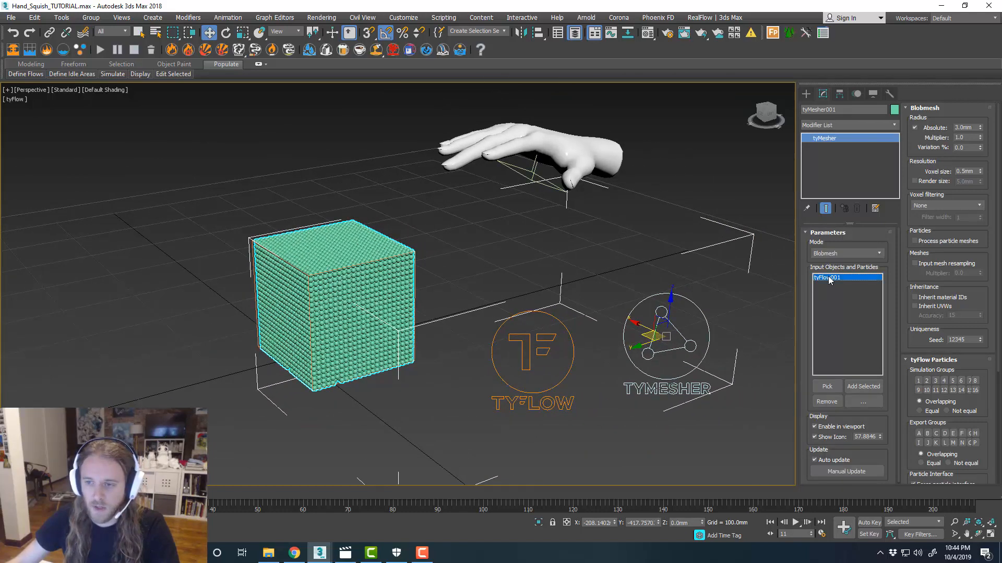
{"action": "left_click", "coordinate": [827, 401]}
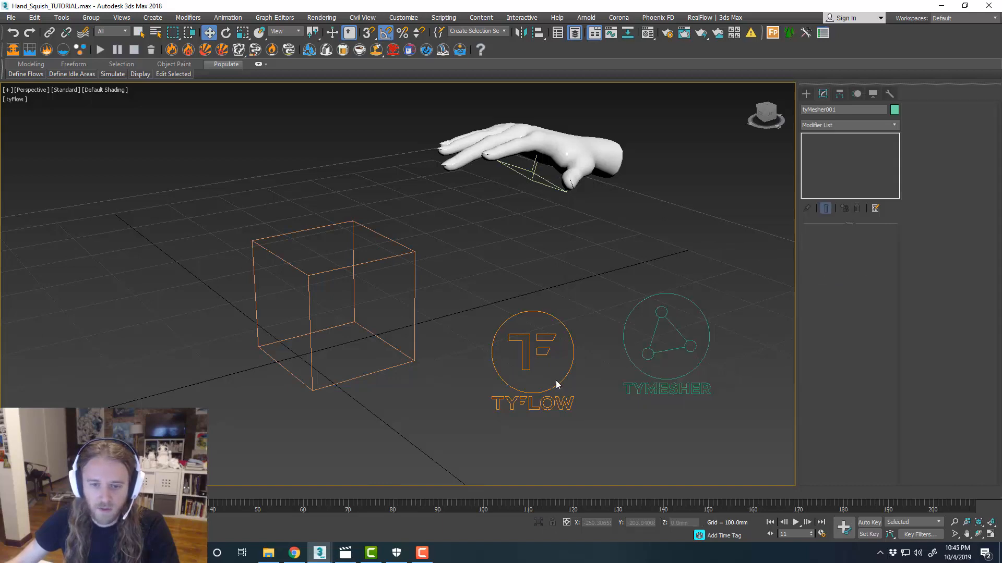
Step: Add an Export Particles operator as a new separate event in tyFlow001, beside Event_002
{"action": "left_click", "coordinate": [579, 417]}
{"action": "left_click", "coordinate": [538, 355]}
{"action": "left_click", "coordinate": [845, 256]}
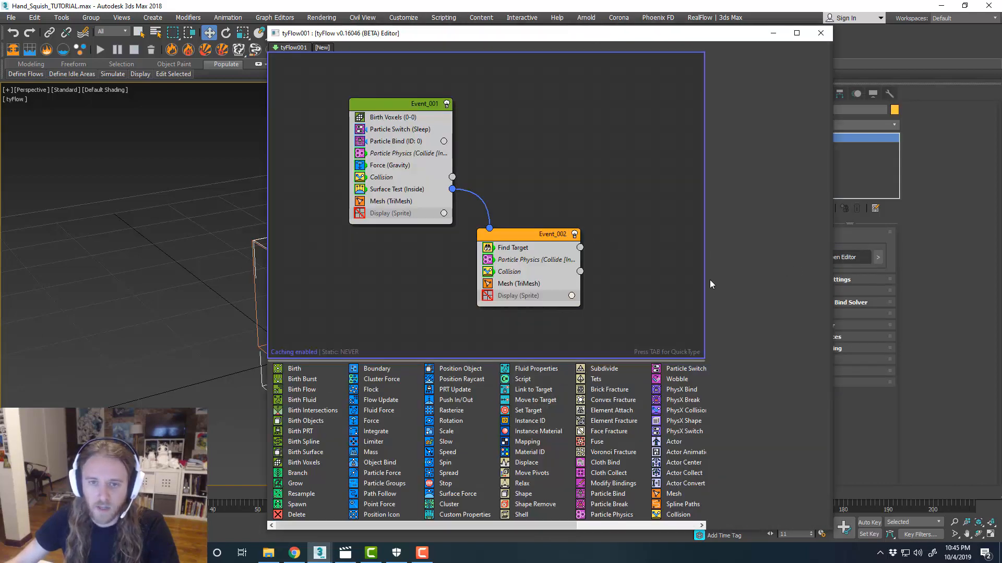
{"action": "scroll", "coordinate": [665, 465], "scroll_direction": "down", "scroll_amount": 3}
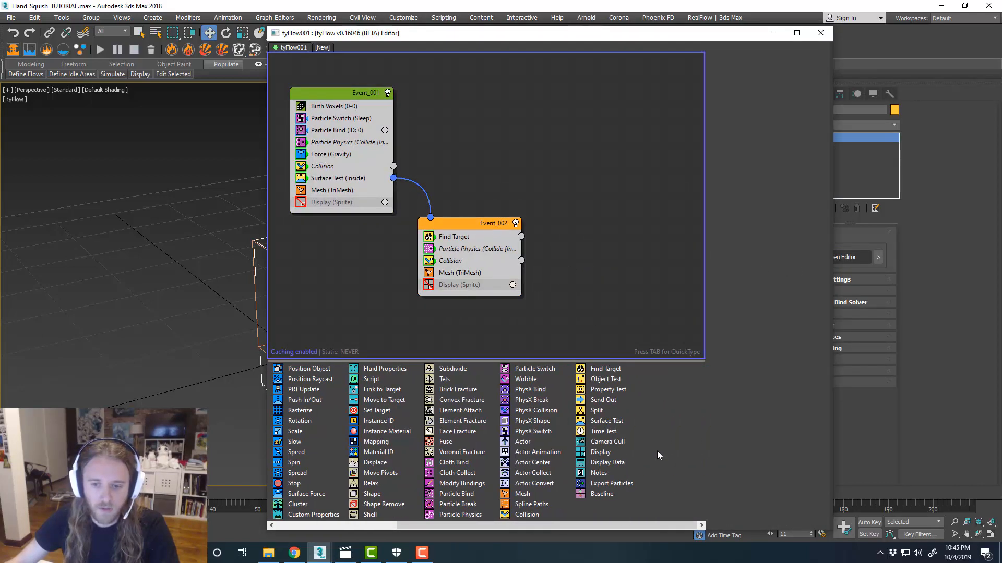
{"action": "left_click_drag", "start_coordinate": [611, 484], "coordinate": [591, 222]}
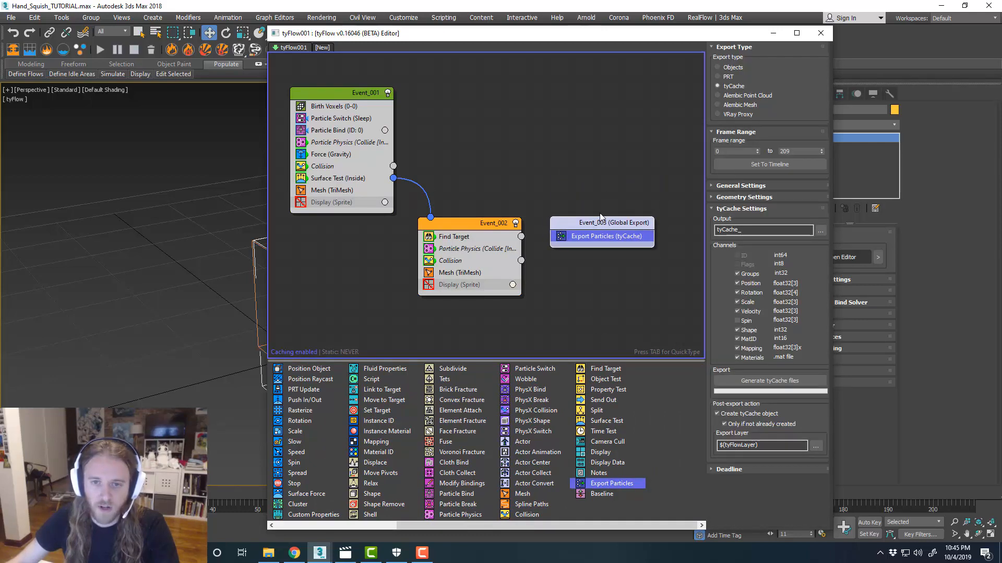
{"action": "mouse_move", "coordinate": [608, 195]}
{"action": "middle_mouse_down"}
{"action": "mouse_move", "coordinate": [597, 195]}
{"action": "mouse_move", "coordinate": [617, 186]}
{"action": "middle_mouse_up"}
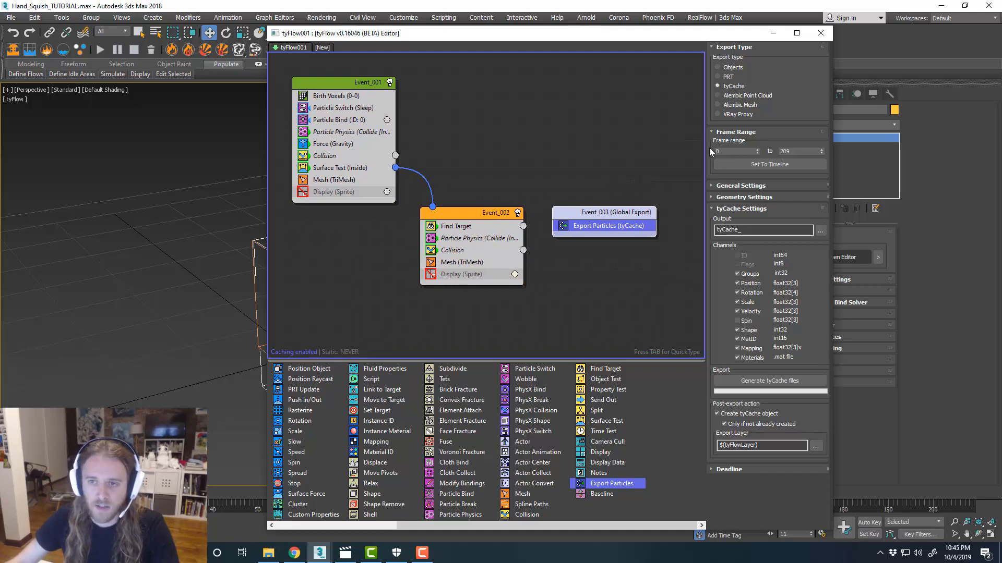
{"action": "left_click", "coordinate": [821, 232]}
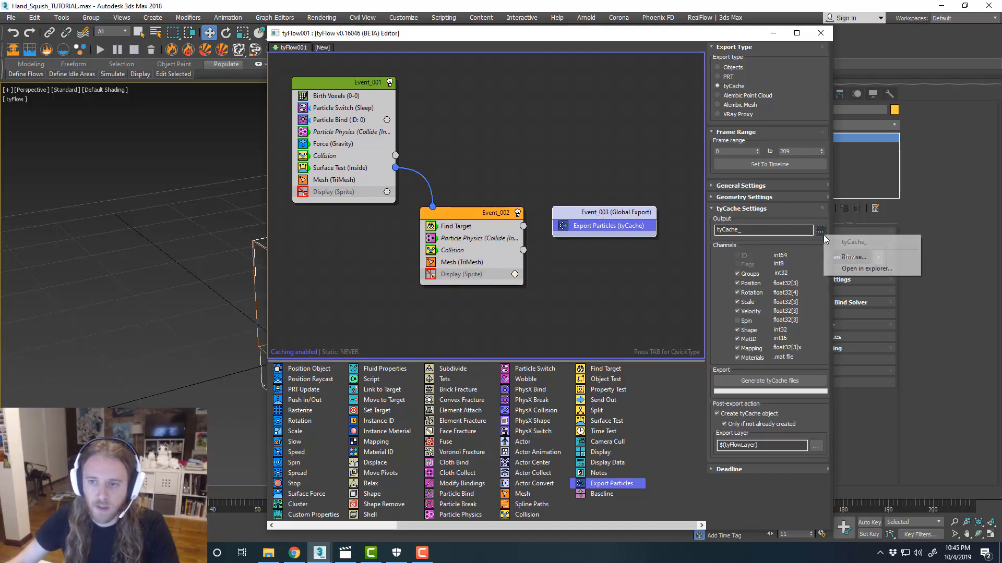
{"action": "left_click", "coordinate": [853, 257]}
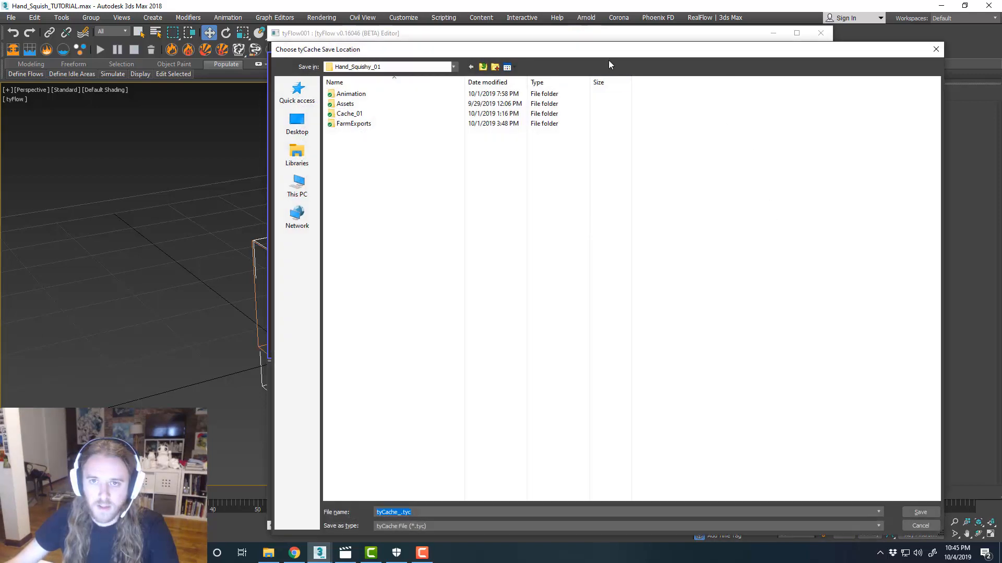
{"action": "left_click_drag", "start_coordinate": [528, 50], "coordinate": [335, 47]}
{"action": "left_click", "coordinate": [735, 522]}
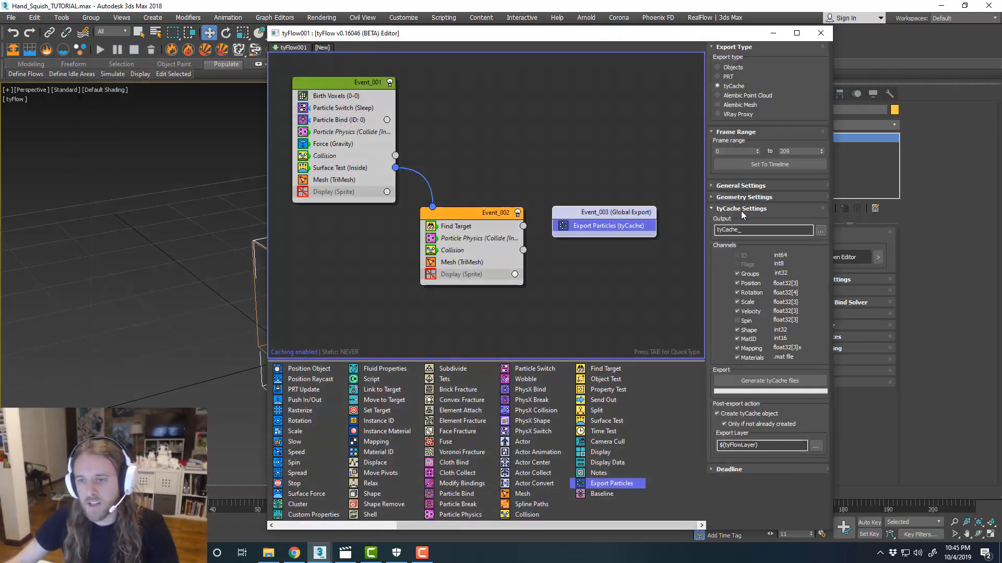
Step: Browse for the tyCache output location and create a folder named TyCache inside the Hand_Squishy_01 project's Animation folder
{"action": "left_click", "coordinate": [820, 231]}
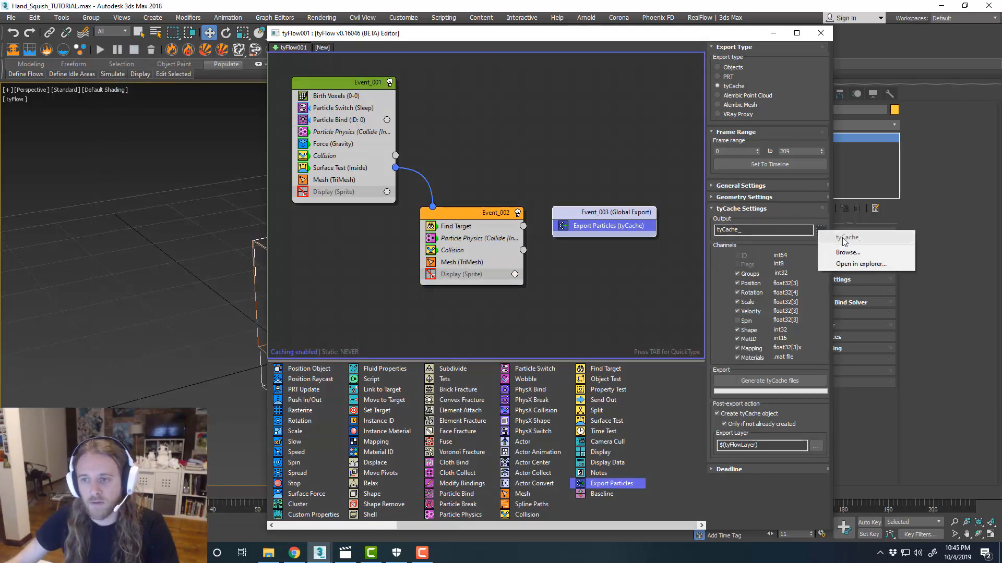
{"action": "left_click", "coordinate": [849, 253]}
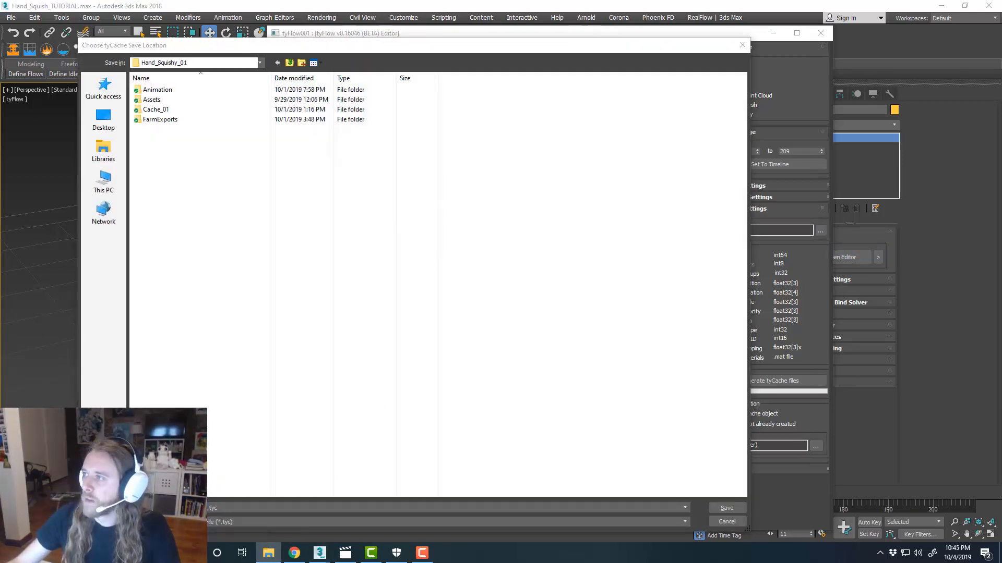
{"action": "left_click_drag", "start_coordinate": [1001, 172], "coordinate": [636, 24]}
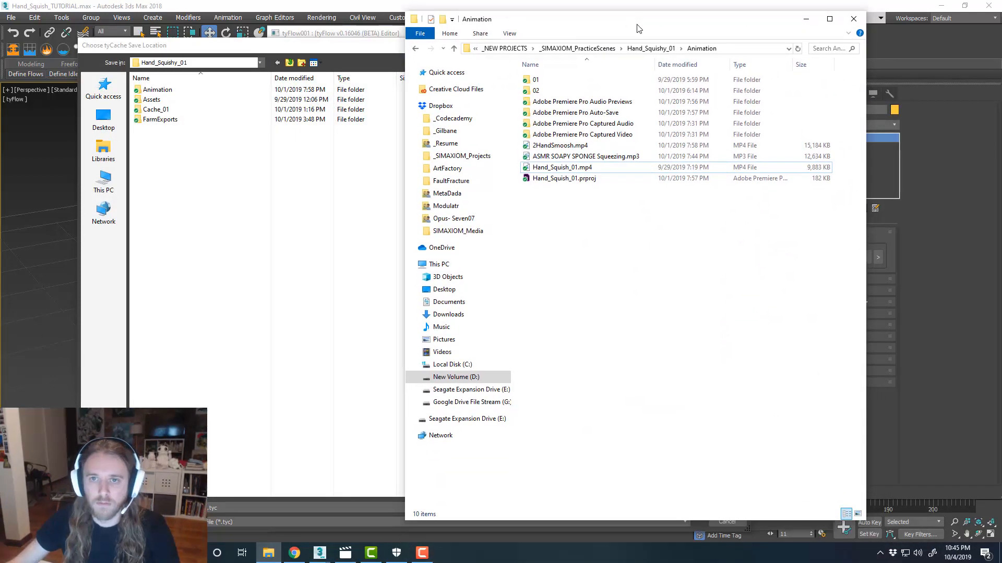
{"action": "right_click", "coordinate": [593, 214]}
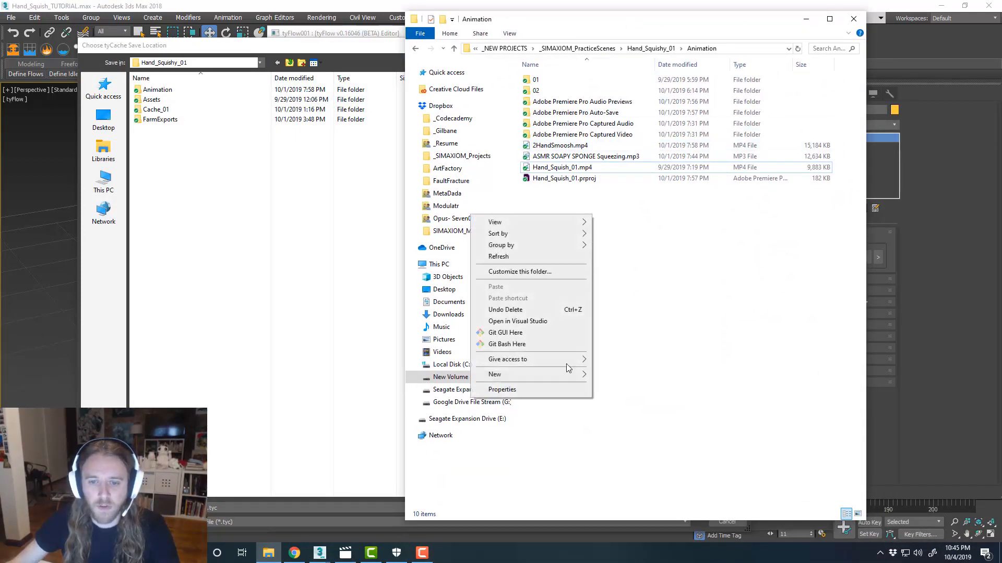
{"action": "mouse_move", "coordinate": [564, 375]}
{"action": "left_click", "coordinate": [630, 377]}
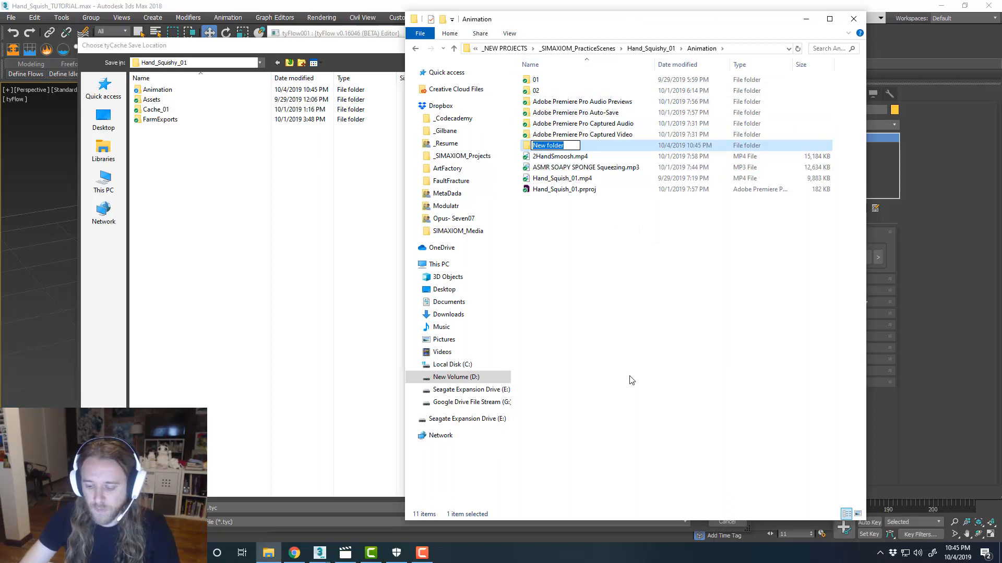
{"action": "type", "text": "TyCache"}
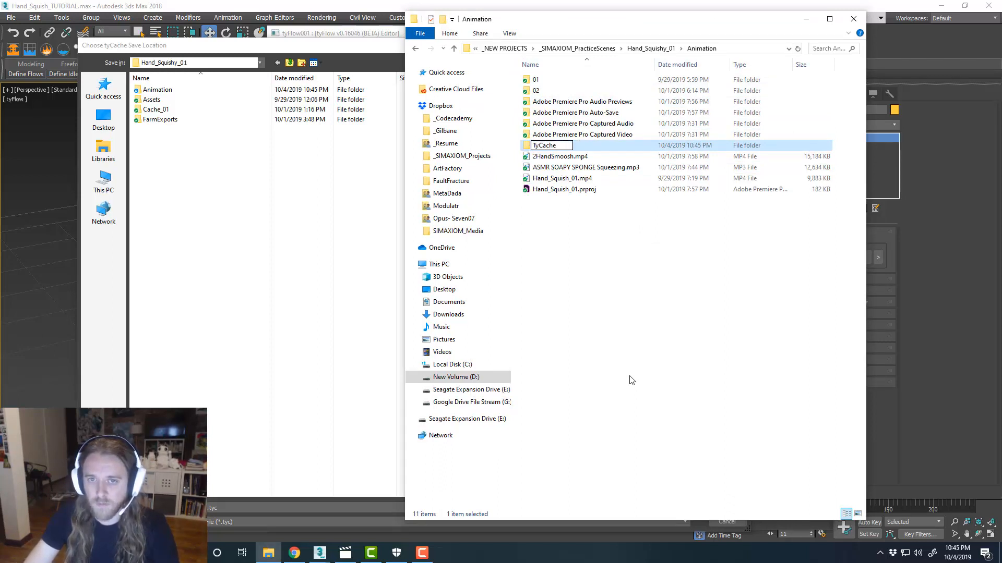
{"action": "key", "text": "Return"}
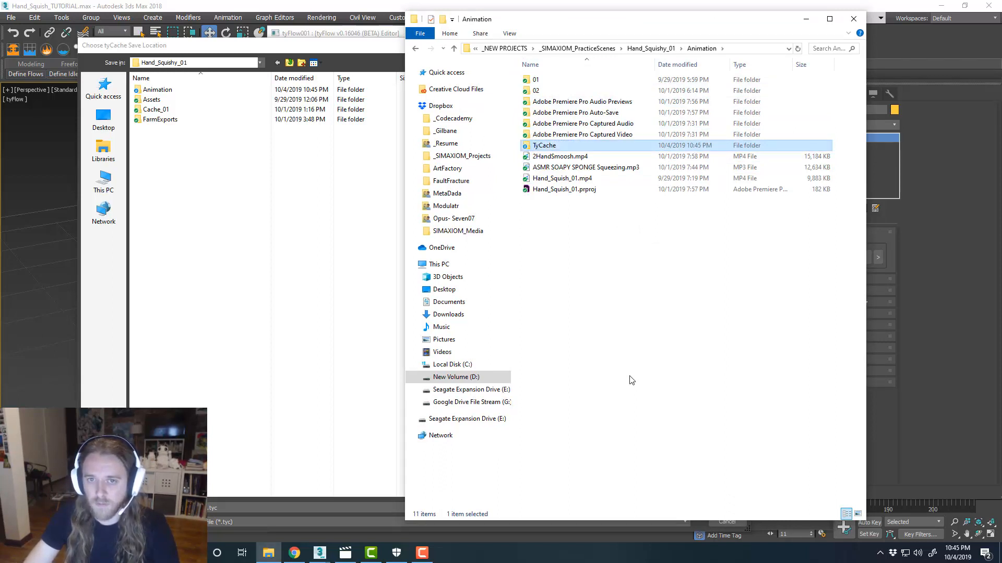
Step: Copy the new TyCache folder's path and save the tyCache output location there
{"action": "key", "text": "Return"}
{"action": "left_click", "coordinate": [769, 46]}
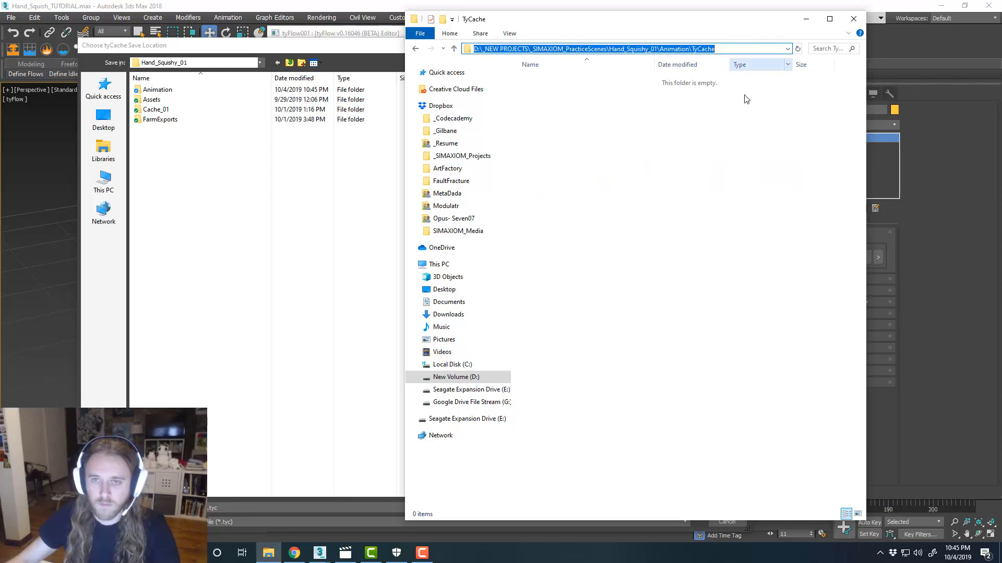
{"action": "left_click", "coordinate": [621, 260]}
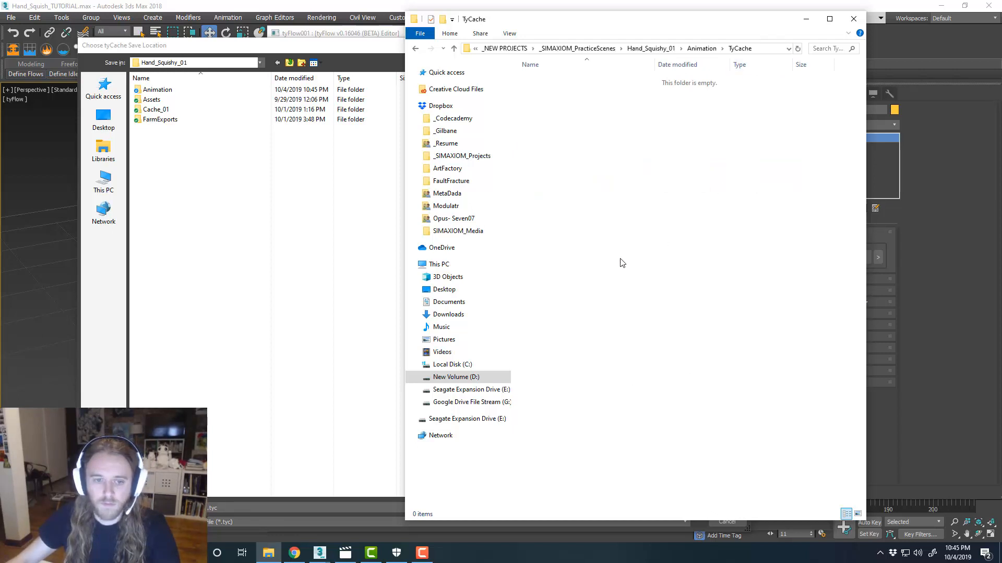
{"action": "left_click", "coordinate": [806, 19]}
{"action": "key", "text": "ctrl+v"}
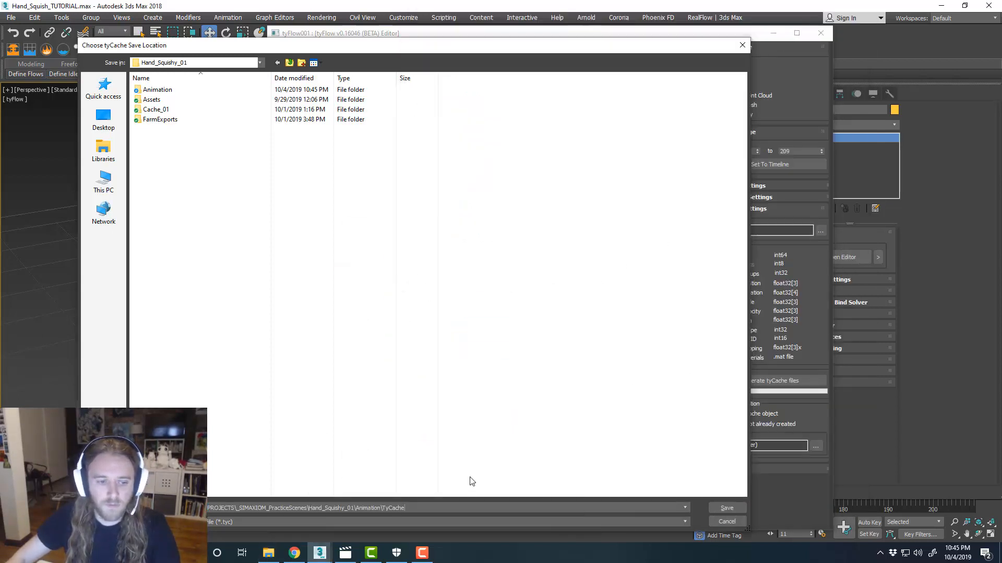
{"action": "key", "text": "Return"}
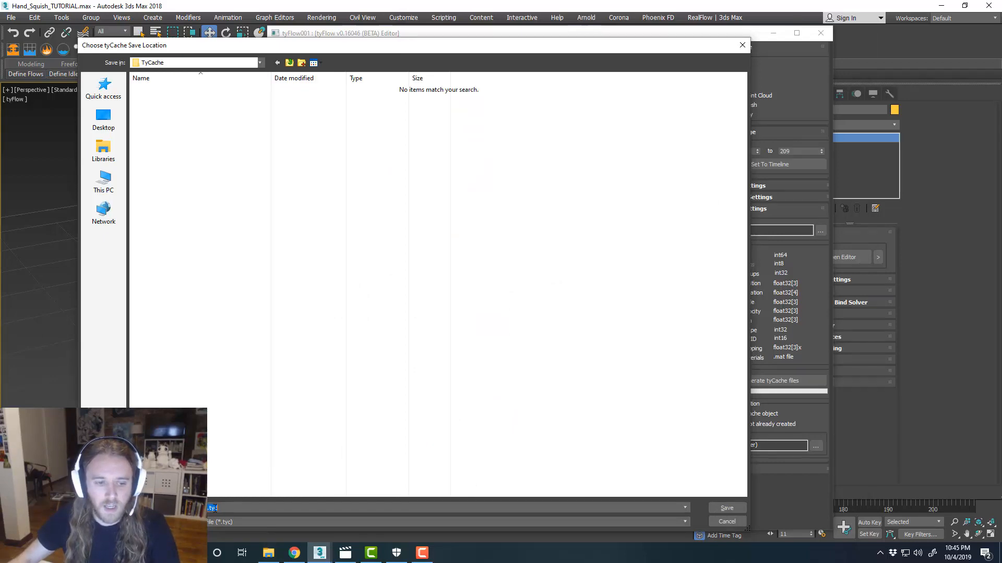
{"action": "left_click", "coordinate": [731, 508]}
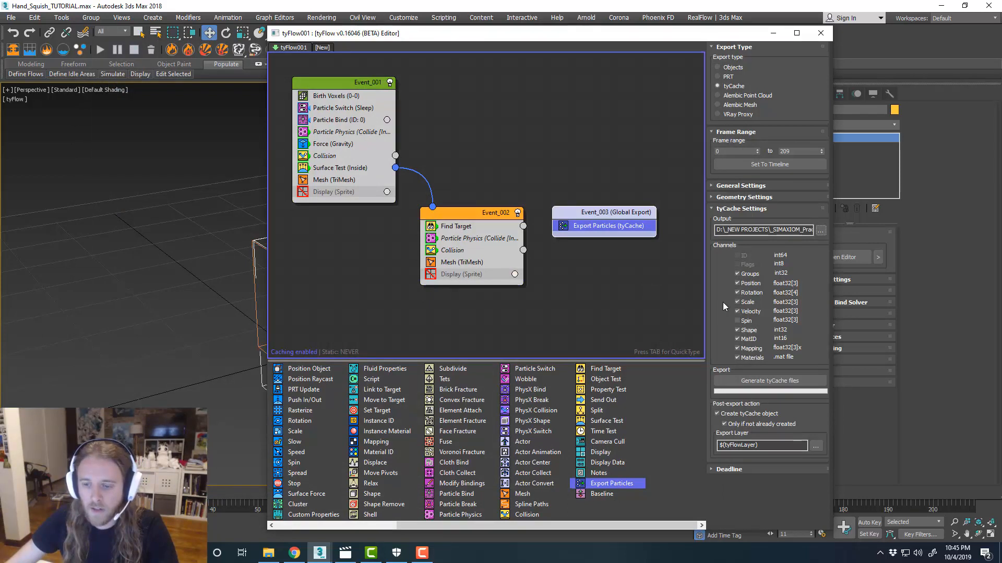
Step: Generate the tyCache files for frames 0 to 209, dismiss the export notice, and close the tyFlow editor
{"action": "left_click", "coordinate": [756, 381]}
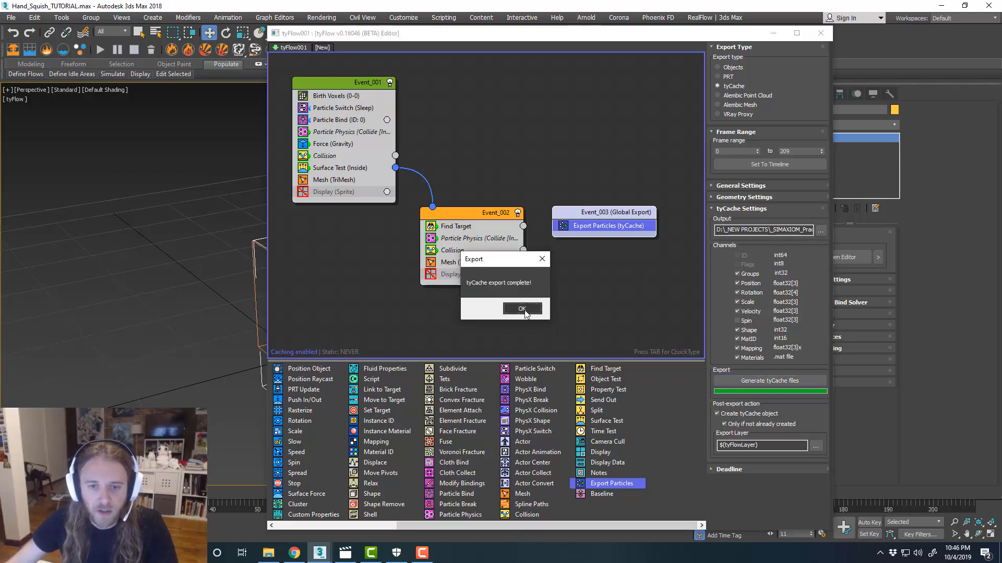
{"action": "left_click", "coordinate": [506, 308]}
{"action": "left_click", "coordinate": [820, 33]}
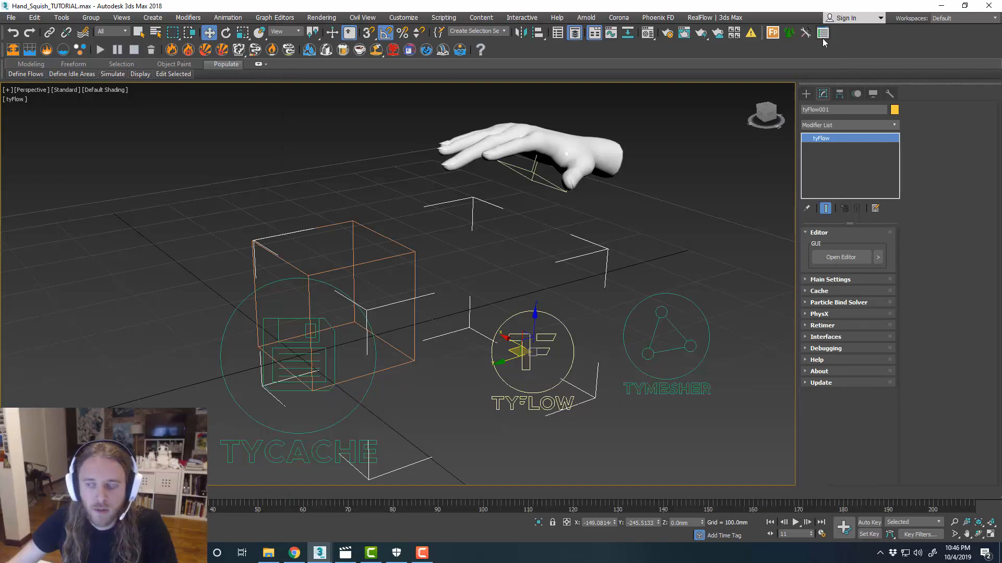
Step: Reopen the tyFlow001 editor, disable Event_001 and Event_002, and close the editor
{"action": "left_click", "coordinate": [840, 257]}
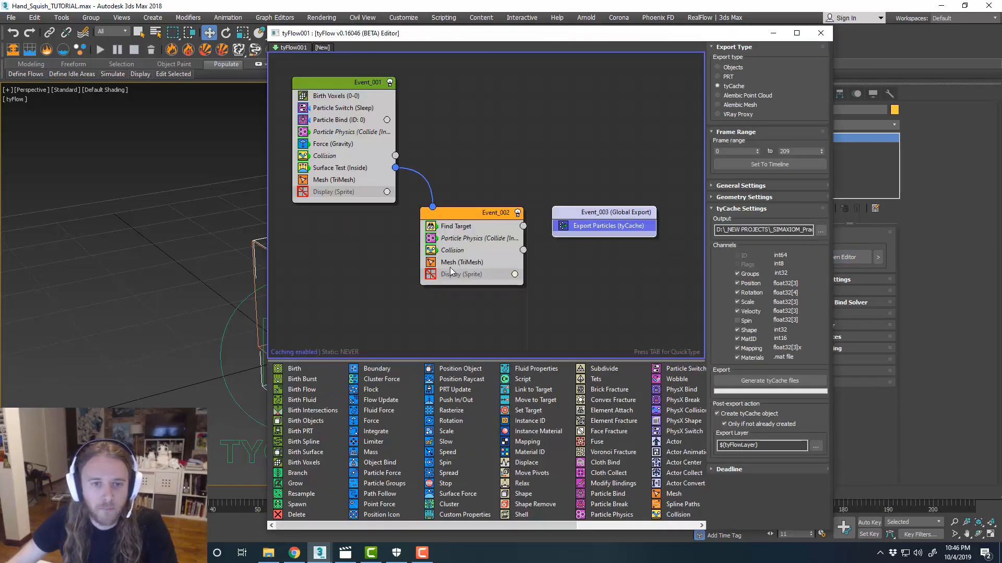
{"action": "left_click", "coordinate": [390, 83]}
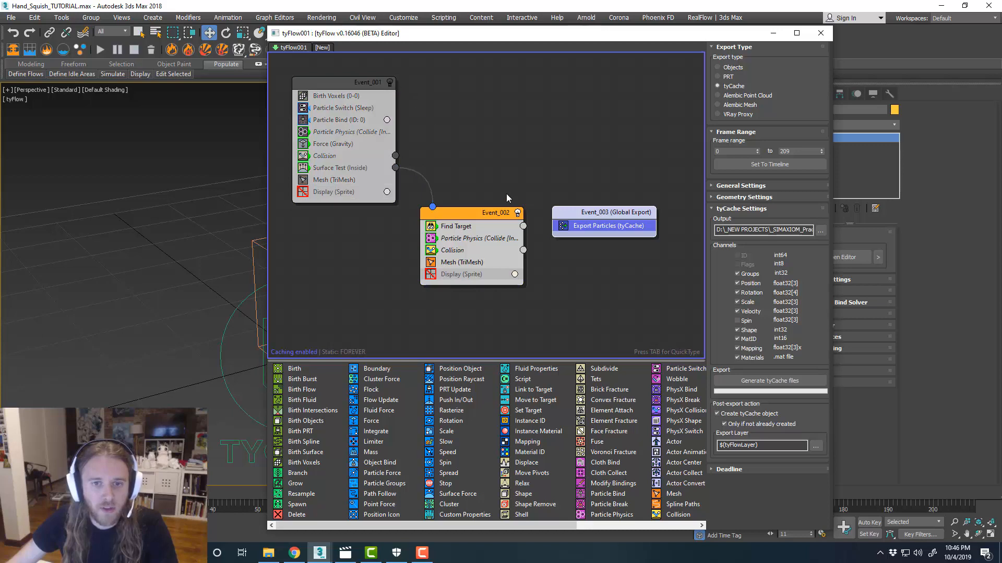
{"action": "left_click", "coordinate": [518, 213]}
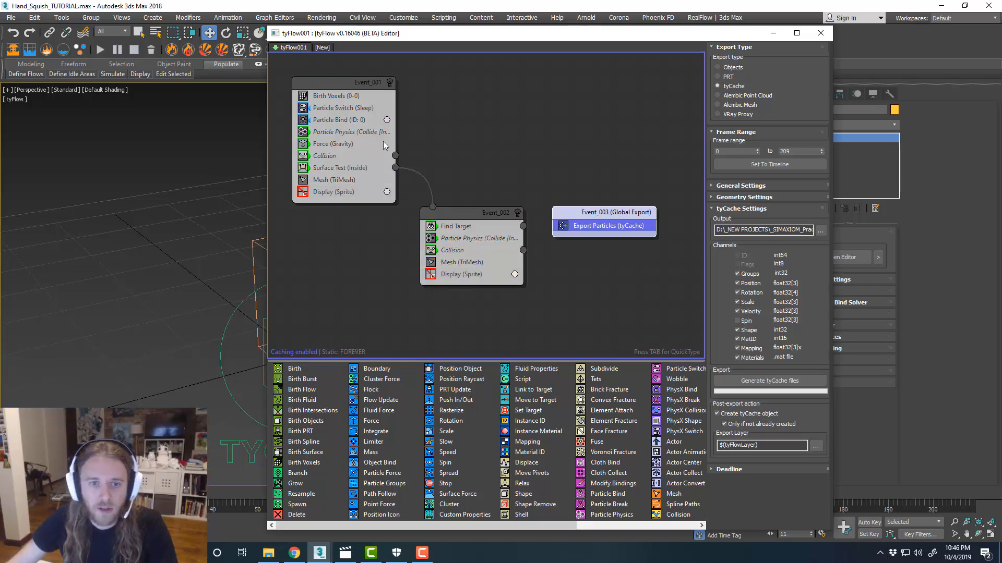
{"action": "left_click", "coordinate": [821, 34]}
Step: Select the tyCache object in the viewport and expand its Display settings
{"action": "scroll", "coordinate": [577, 293], "scroll_direction": "down", "scroll_amount": 2}
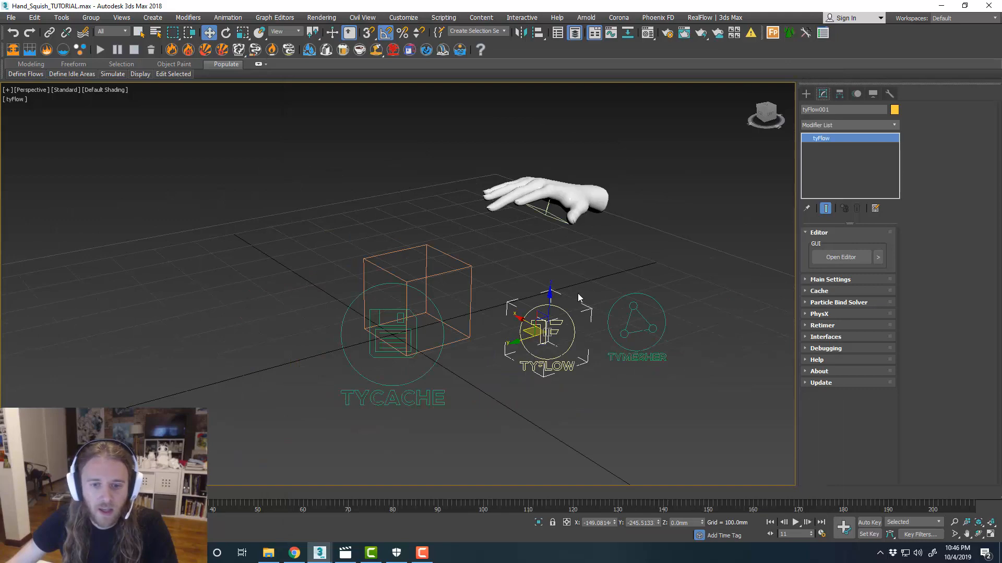
{"action": "left_click", "coordinate": [424, 373]}
{"action": "scroll", "coordinate": [501, 331], "scroll_direction": "up", "scroll_amount": 2}
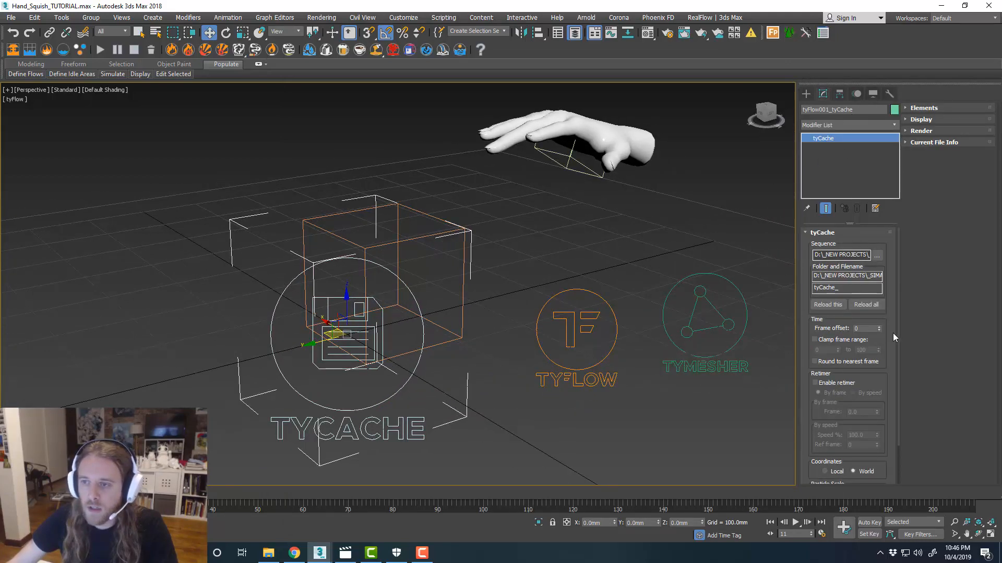
{"action": "left_click", "coordinate": [958, 118]}
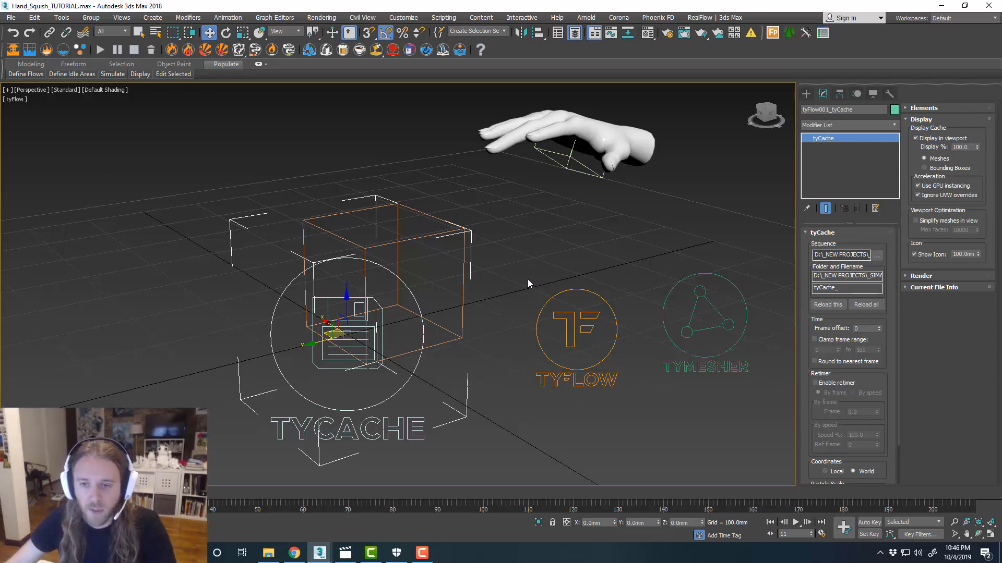
Step: Pick the tyFlow001_tyCache object as the input of tyMesher001
{"action": "left_click", "coordinate": [710, 327]}
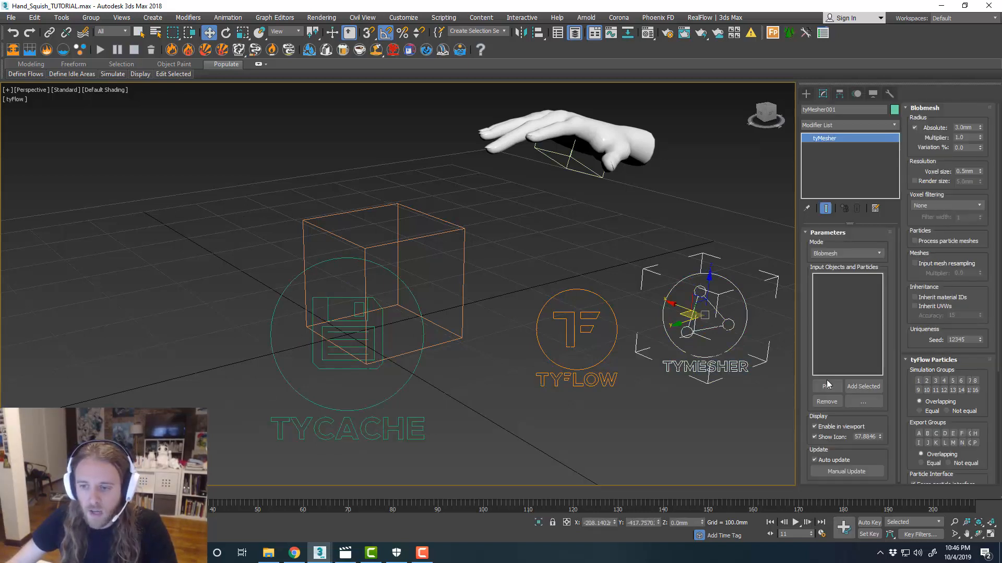
{"action": "left_click", "coordinate": [826, 385]}
{"action": "left_click", "coordinate": [414, 374]}
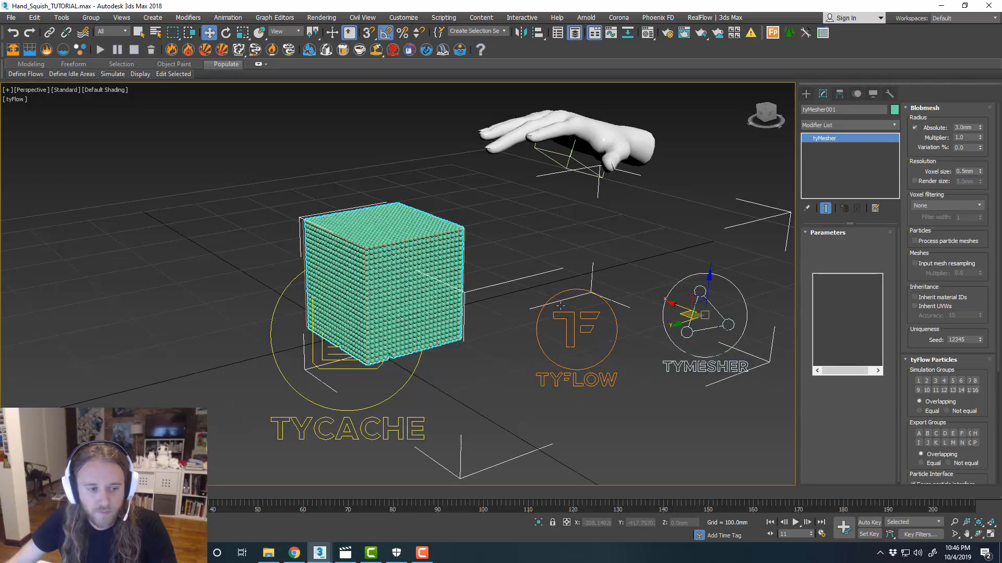
Step: Inspect the meshed cube up close and scrub the animation through frame 43 to frame 84 to review the squish
{"action": "scroll", "coordinate": [488, 290], "scroll_direction": "up", "scroll_amount": 5}
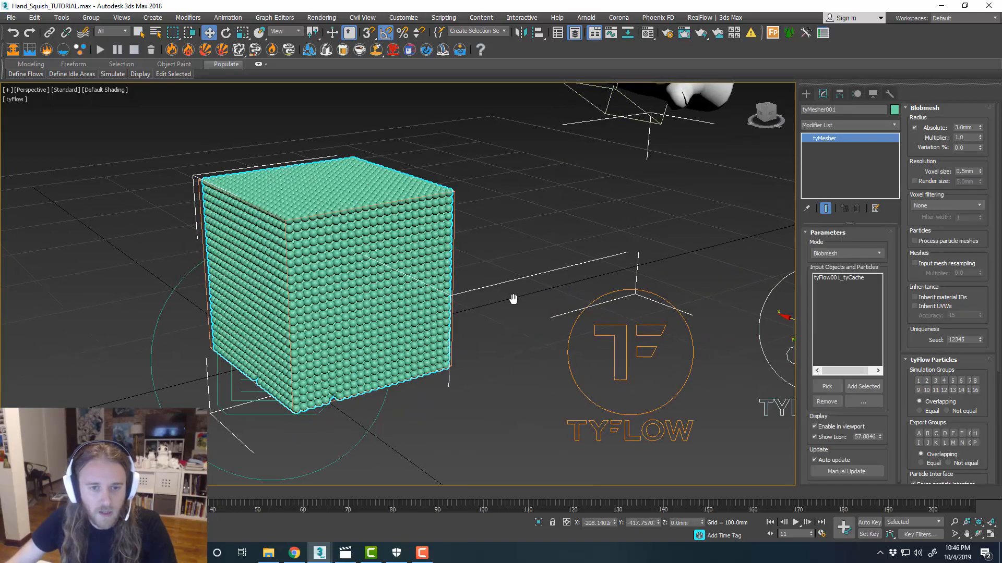
{"action": "middle_click_drag", "start_coordinate": [488, 291], "coordinate": [488, 291]}
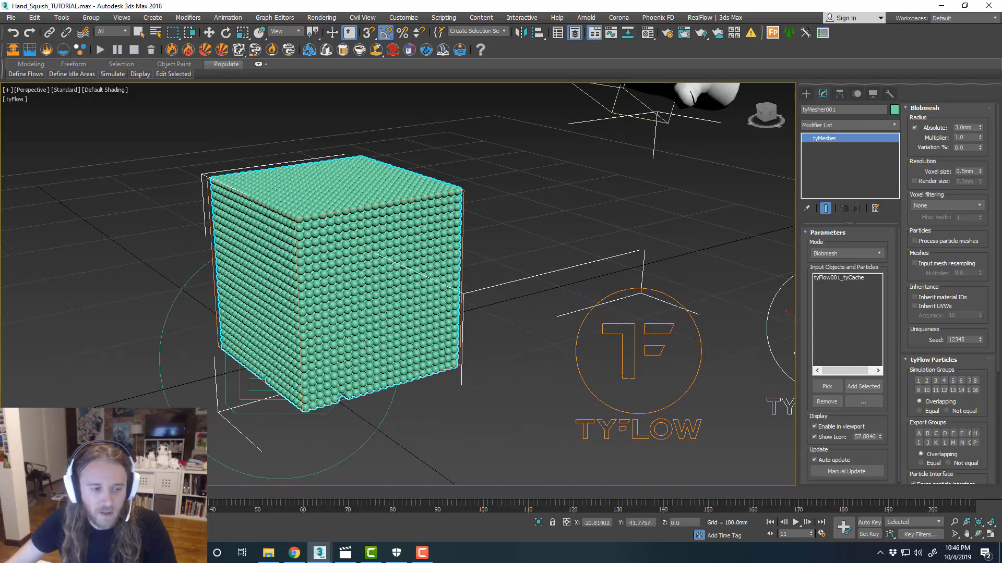
{"action": "mouse_move", "coordinate": [82, 493]}
{"action": "left_mouse_down"}
{"action": "mouse_move", "coordinate": [118, 493]}
{"action": "mouse_move", "coordinate": [91, 493]}
{"action": "left_mouse_up"}
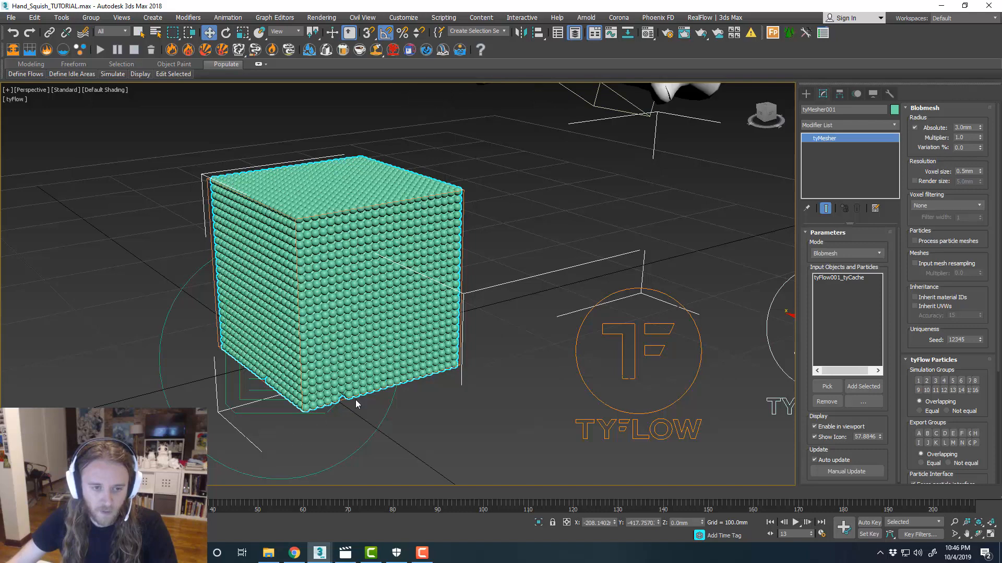
{"action": "scroll", "coordinate": [469, 413], "scroll_direction": "down", "scroll_amount": 3}
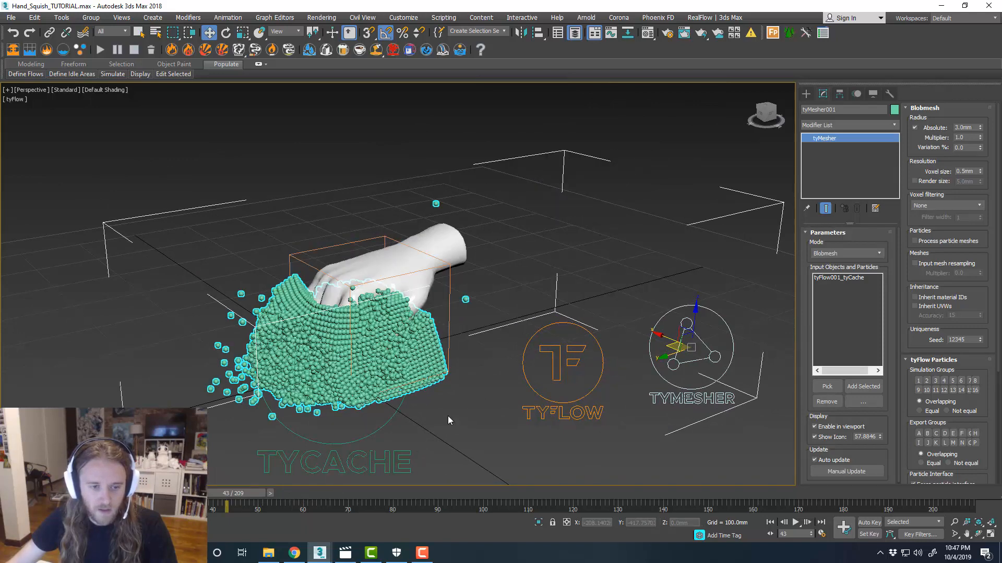
{"action": "left_click", "coordinate": [324, 491]}
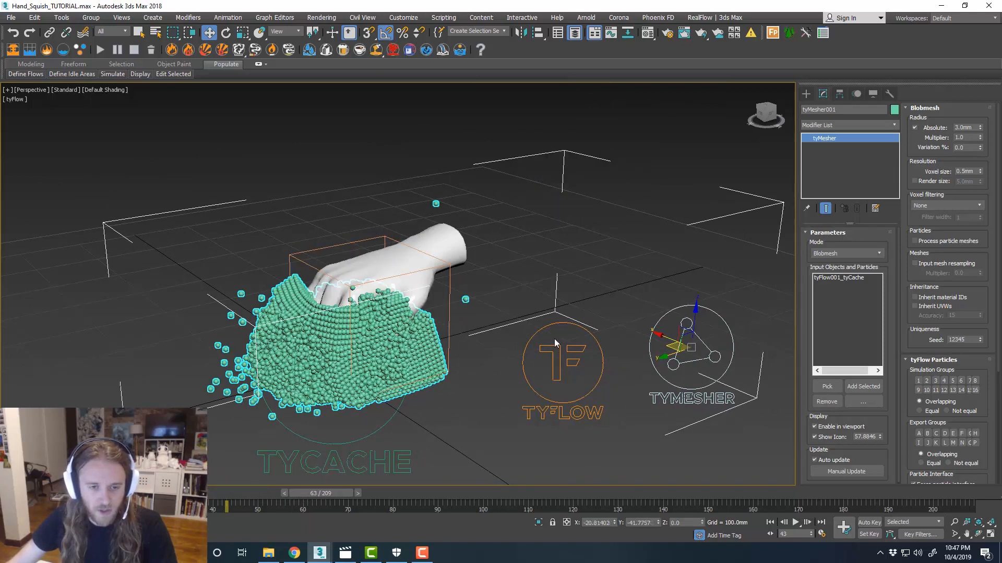
{"action": "left_click", "coordinate": [415, 494]}
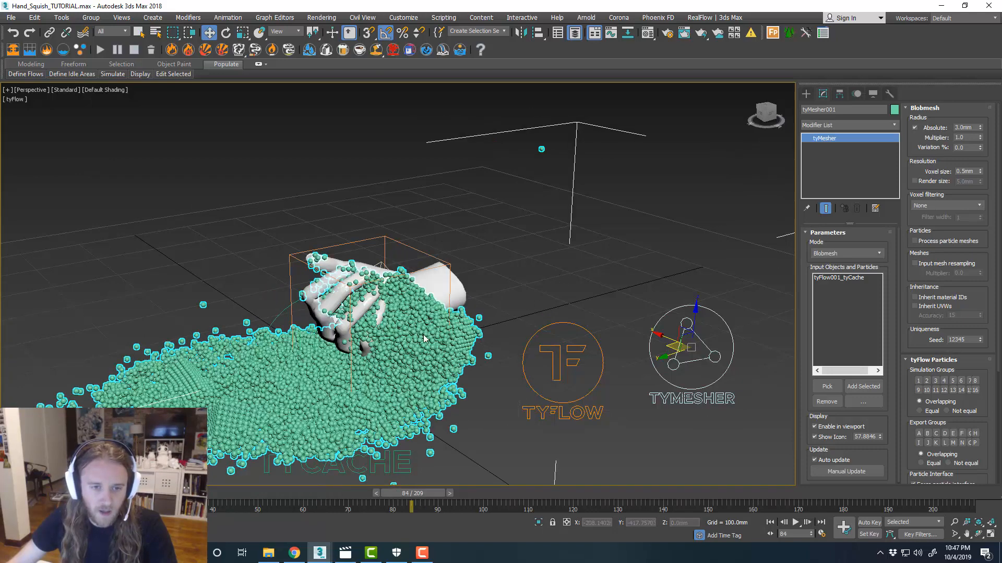
{"action": "scroll", "coordinate": [524, 337], "scroll_direction": "up", "scroll_amount": 4}
{"action": "scroll", "coordinate": [652, 278], "scroll_direction": "down", "scroll_amount": 4}
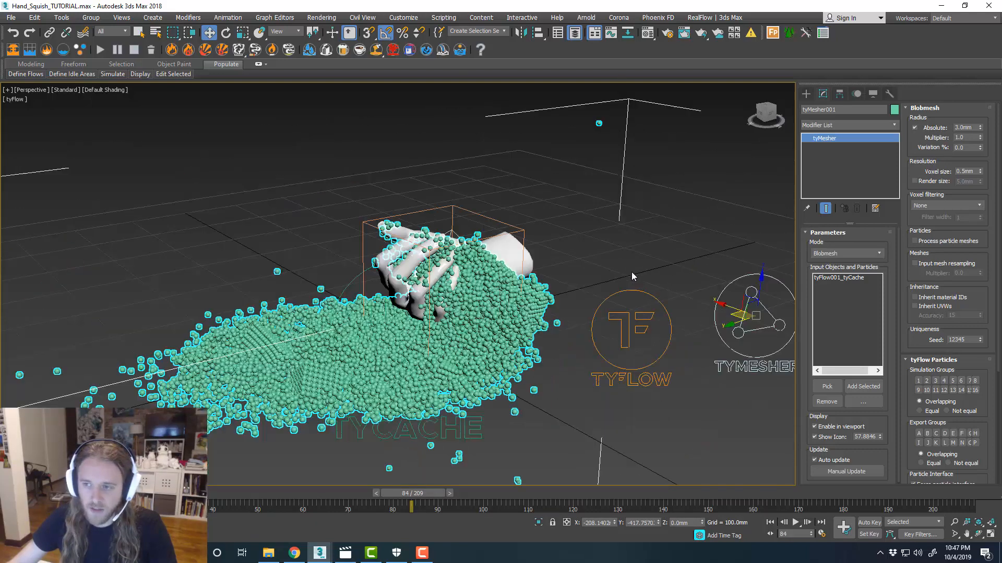
{"action": "middle_click_drag", "start_coordinate": [631, 272], "coordinate": [507, 309]}
{"action": "scroll", "coordinate": [506, 307], "scroll_direction": "up", "scroll_amount": 4}
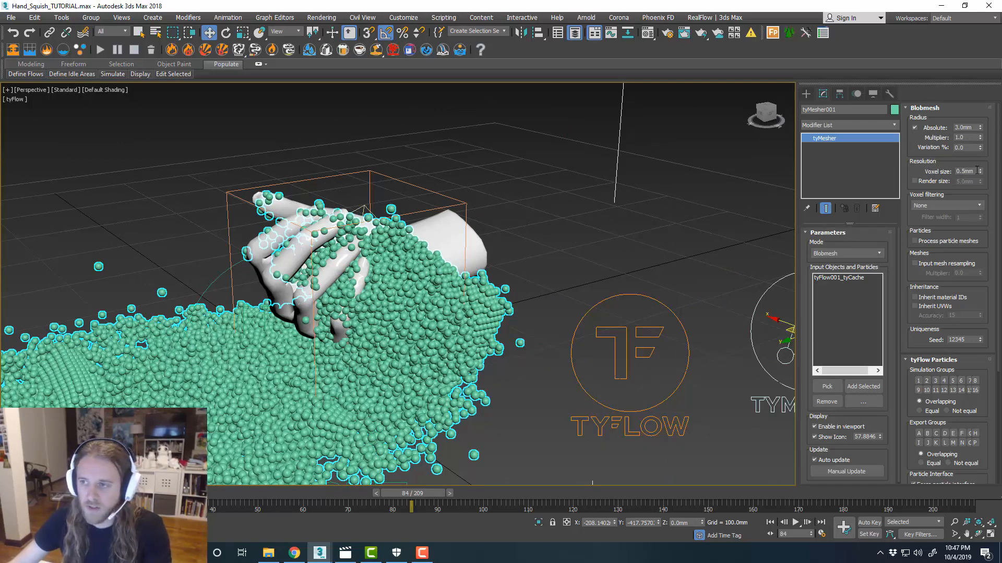
Step: Set the tyMesher's voxel size to 1 mm and its absolute radius to 5 mm
{"action": "left_click_drag", "start_coordinate": [974, 172], "coordinate": [931, 170]}
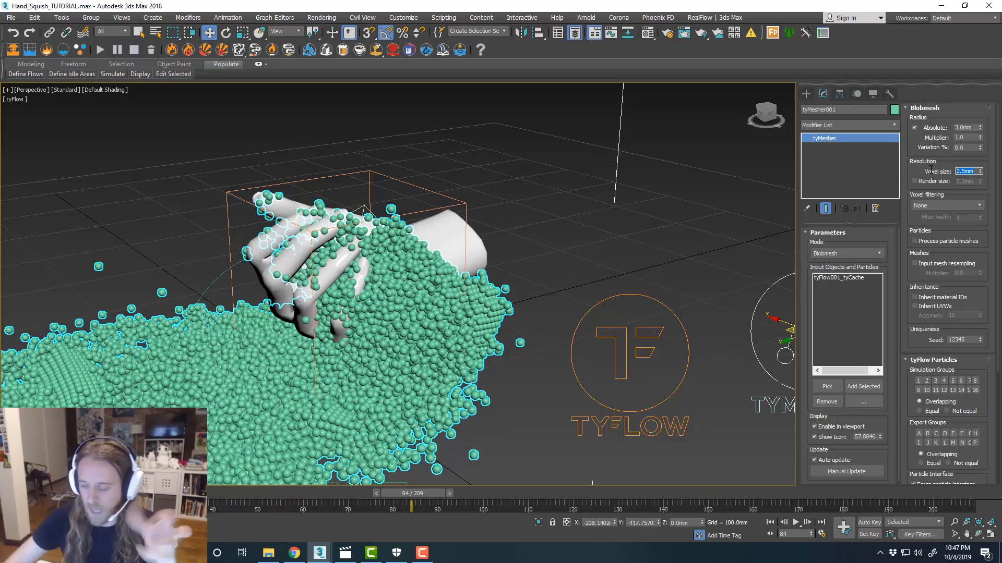
{"action": "key", "text": "BackSpace"}
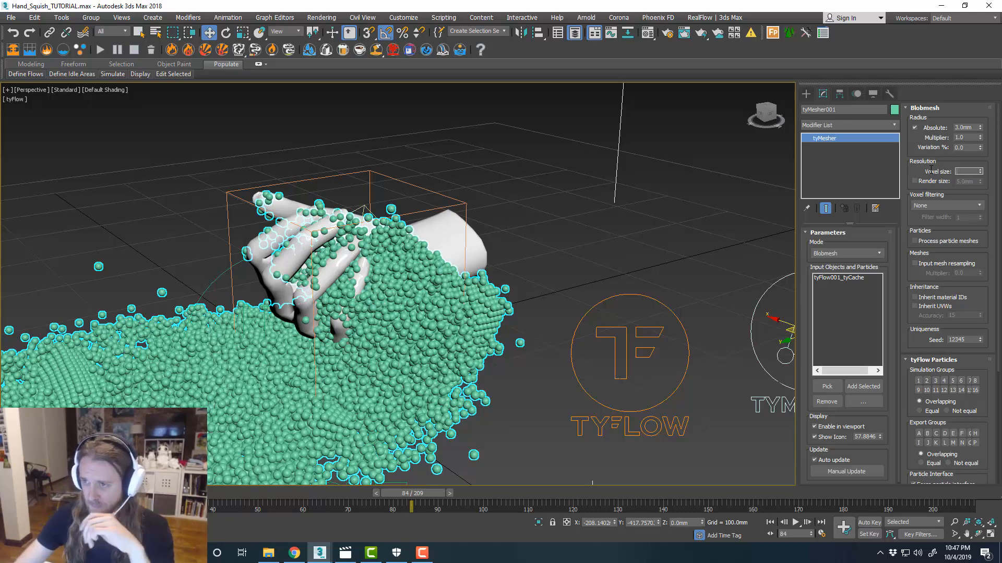
{"action": "type", "text": "1"}
{"action": "key", "text": "Return"}
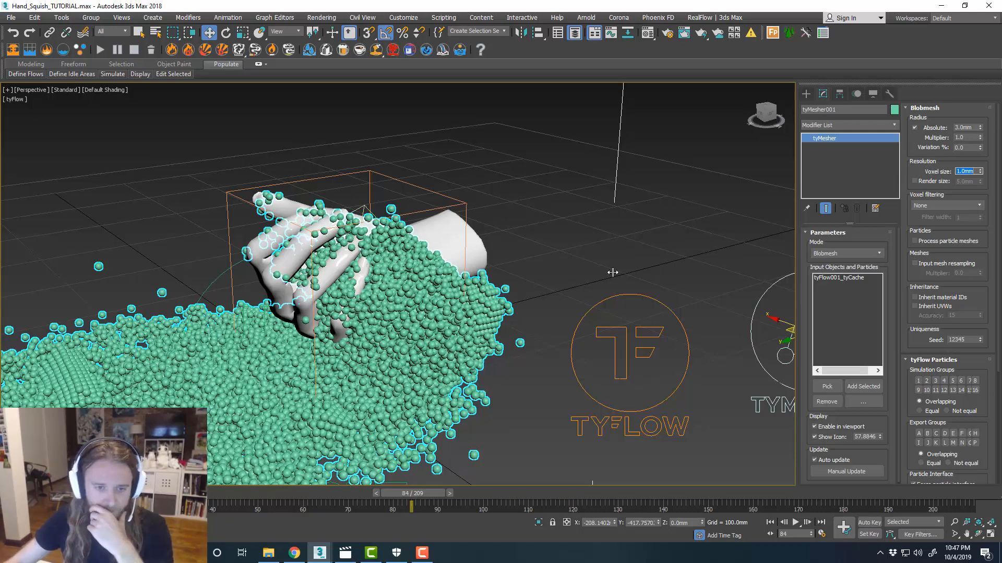
{"action": "left_click", "coordinate": [969, 127]}
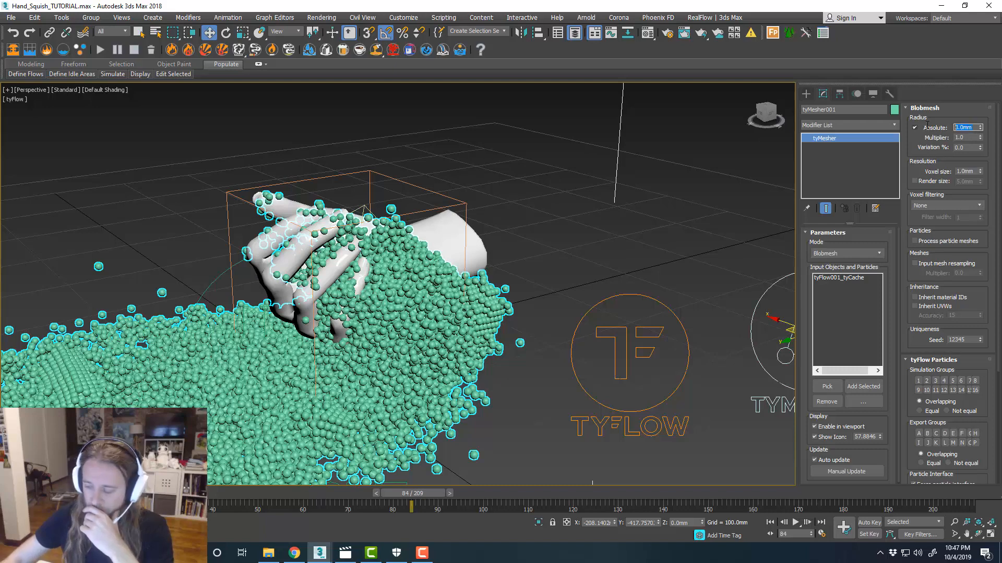
{"action": "type", "text": "5"}
{"action": "key", "text": "Return"}
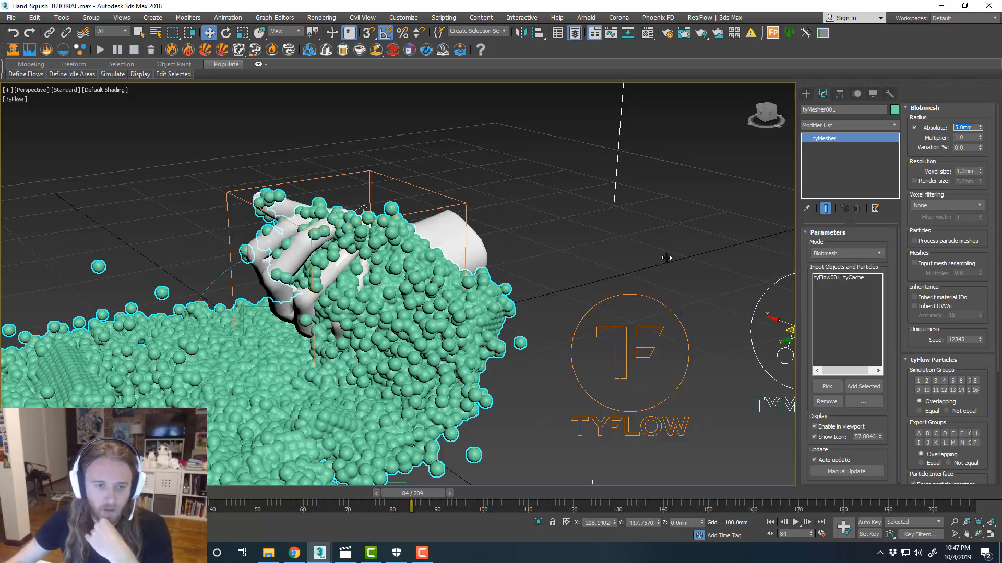
Step: Review the particle mesh around the hand at frames 81 and 100, up close and from several angles
{"action": "left_click_drag", "start_coordinate": [390, 493], "coordinate": [376, 493]}
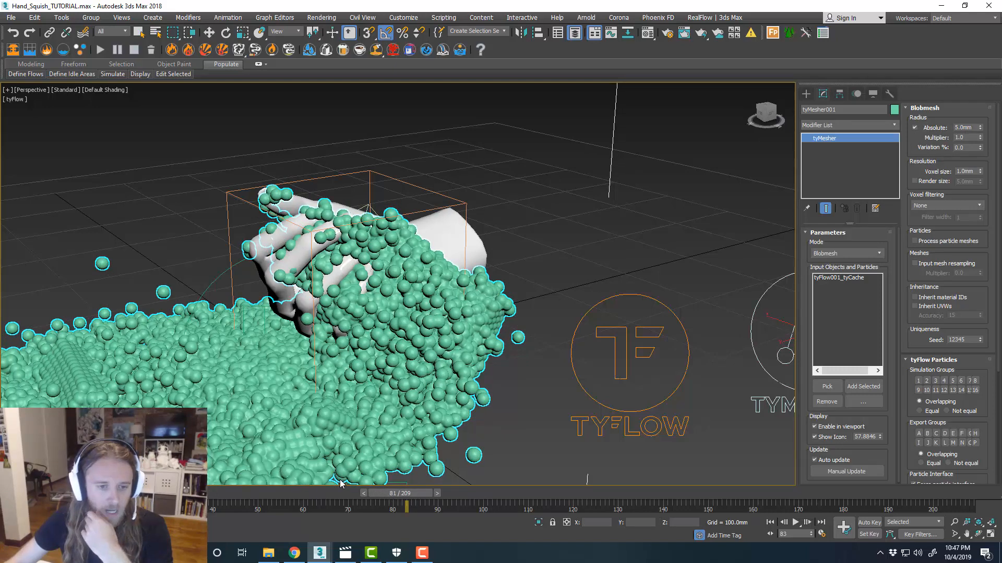
{"action": "scroll", "coordinate": [496, 371], "scroll_direction": "down", "scroll_amount": 3}
{"action": "middle_click_drag", "start_coordinate": [505, 378], "coordinate": [499, 374]}
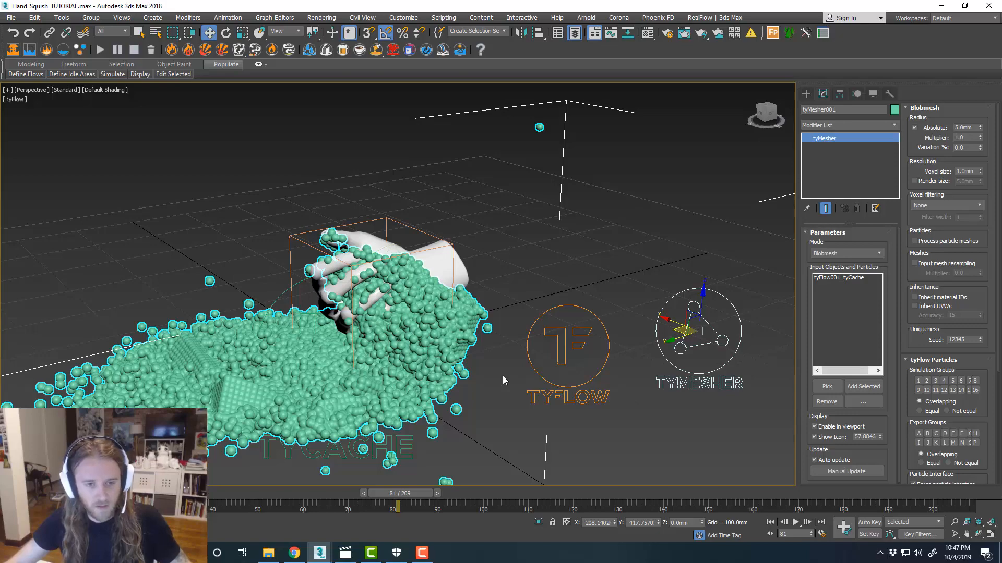
{"action": "scroll", "coordinate": [479, 364], "scroll_direction": "up", "scroll_amount": 5}
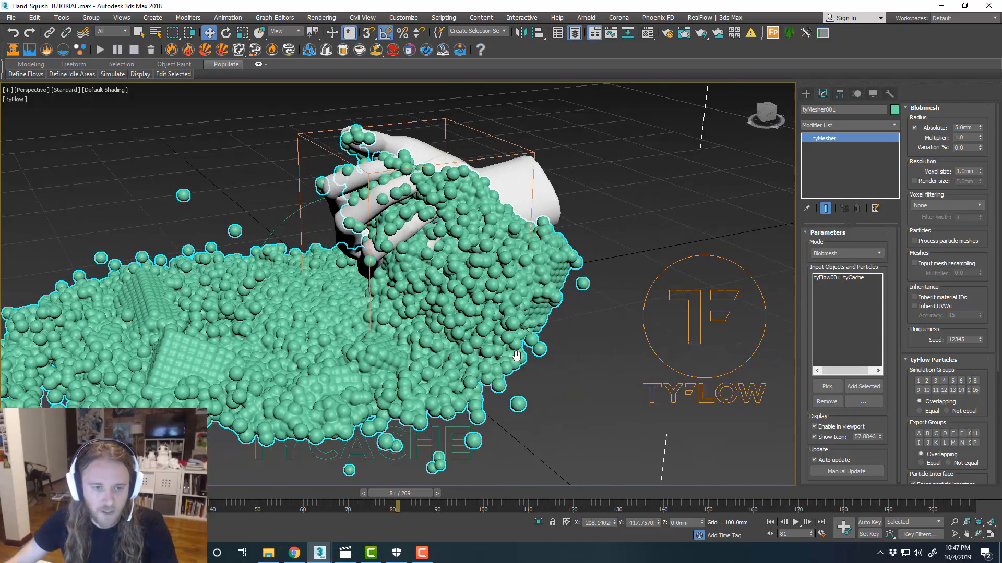
{"action": "middle_click_drag", "start_coordinate": [516, 355], "coordinate": [523, 360], "text": "alt"}
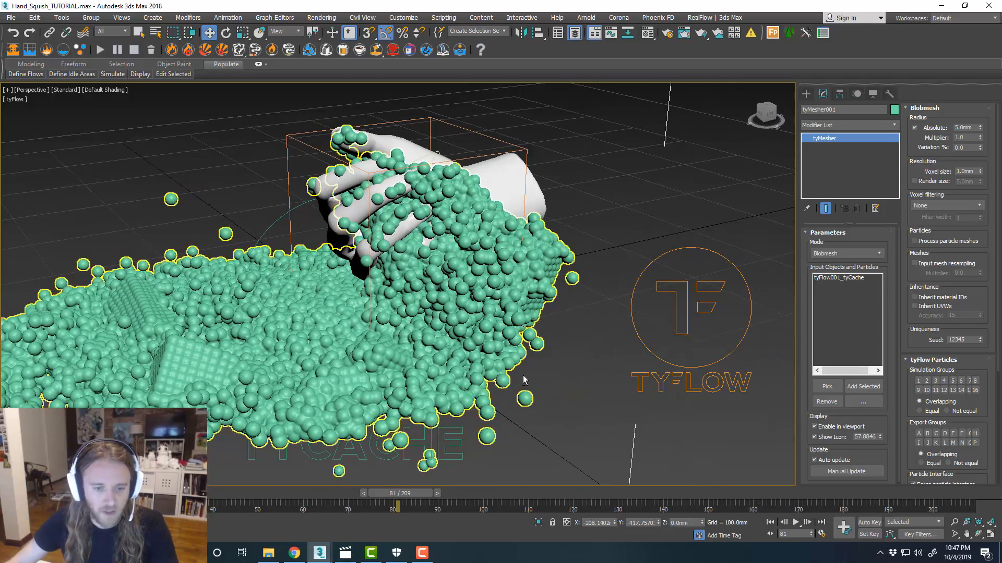
{"action": "left_click", "coordinate": [487, 492]}
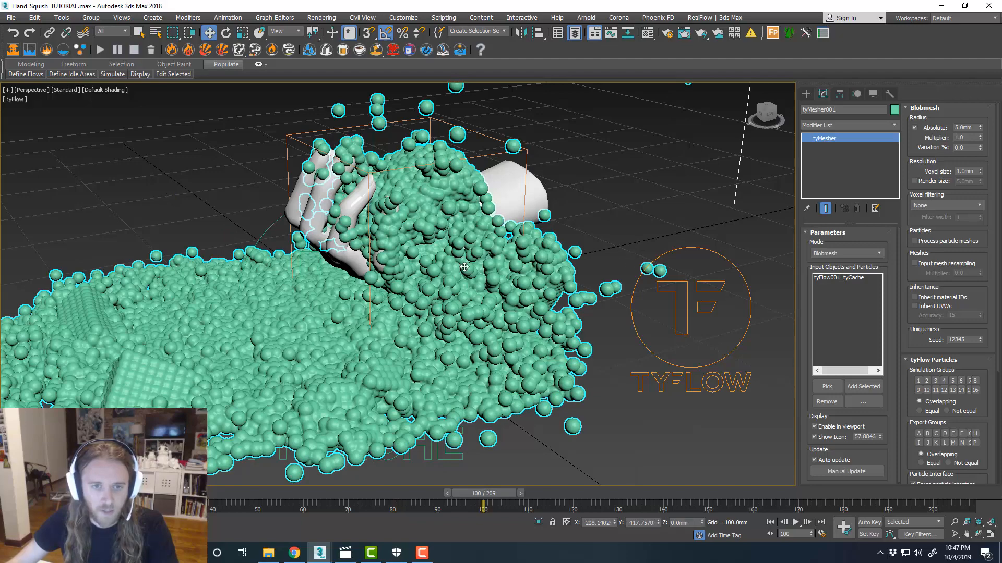
{"action": "scroll", "coordinate": [464, 267], "scroll_direction": "down", "scroll_amount": 3}
{"action": "middle_click_drag", "start_coordinate": [464, 266], "coordinate": [549, 286], "text": "alt"}
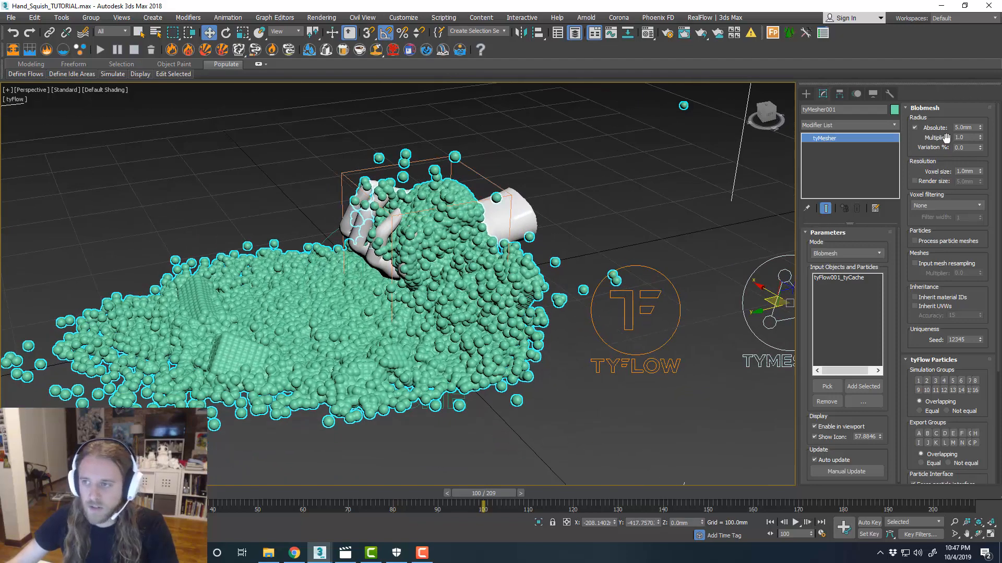
Step: Set the tyMesher's absolute radius to 3 mm, inspect the smaller blobs around the hand and deselect the mesher
{"action": "left_click_drag", "start_coordinate": [964, 128], "coordinate": [945, 128]}
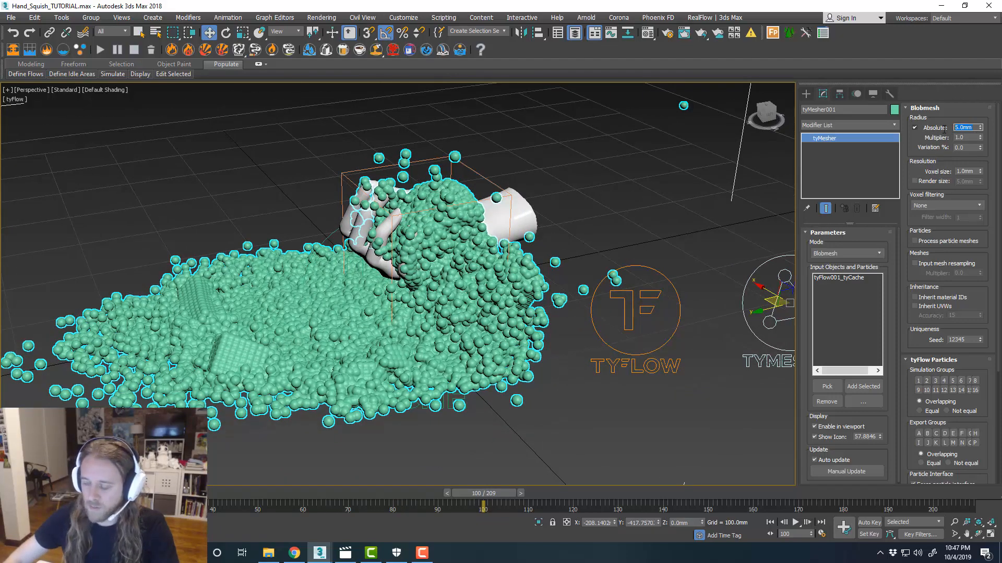
{"action": "type", "text": "3"}
{"action": "key", "text": "Return"}
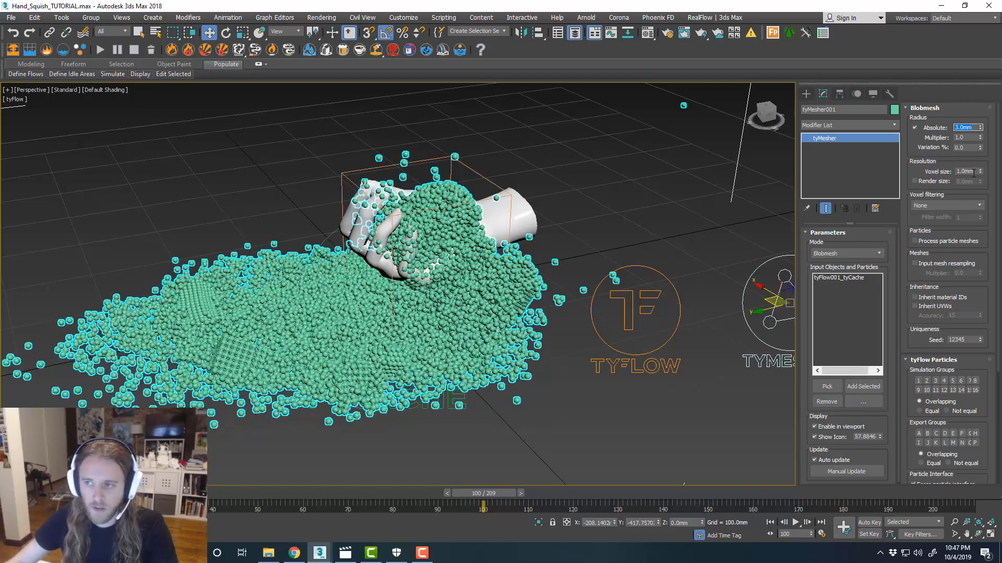
{"action": "scroll", "coordinate": [468, 281], "scroll_direction": "up", "scroll_amount": 3}
{"action": "middle_click_drag", "start_coordinate": [479, 292], "coordinate": [546, 299], "text": "alt"}
{"action": "scroll", "coordinate": [488, 291], "scroll_direction": "down", "scroll_amount": 3}
{"action": "scroll", "coordinate": [547, 299], "scroll_direction": "down", "scroll_amount": 5}
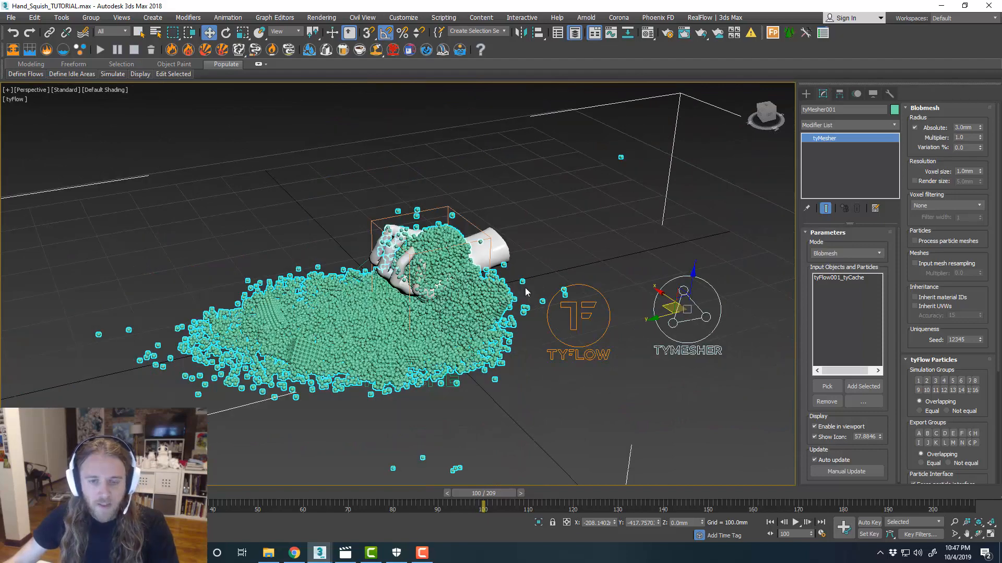
{"action": "left_click", "coordinate": [578, 246]}
{"action": "scroll", "coordinate": [586, 248], "scroll_direction": "up", "scroll_amount": 3}
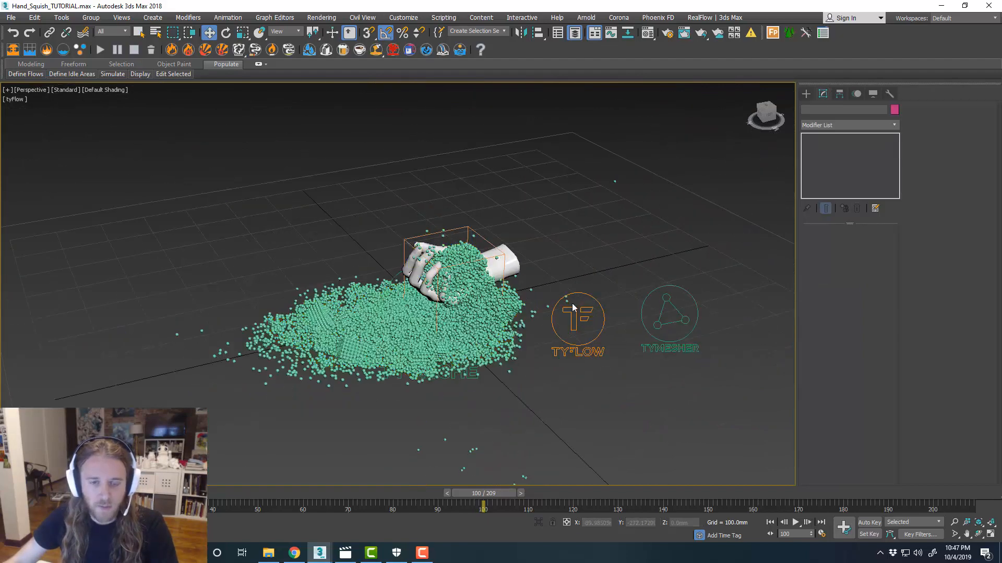
Step: Switch to the Hand_Squish_01 reference video, scrub to about two seconds and return to the 3ds Max scene
{"action": "left_click", "coordinate": [345, 553]}
{"action": "left_click", "coordinate": [441, 429]}
{"action": "left_click_drag", "start_coordinate": [416, 430], "coordinate": [405, 429]}
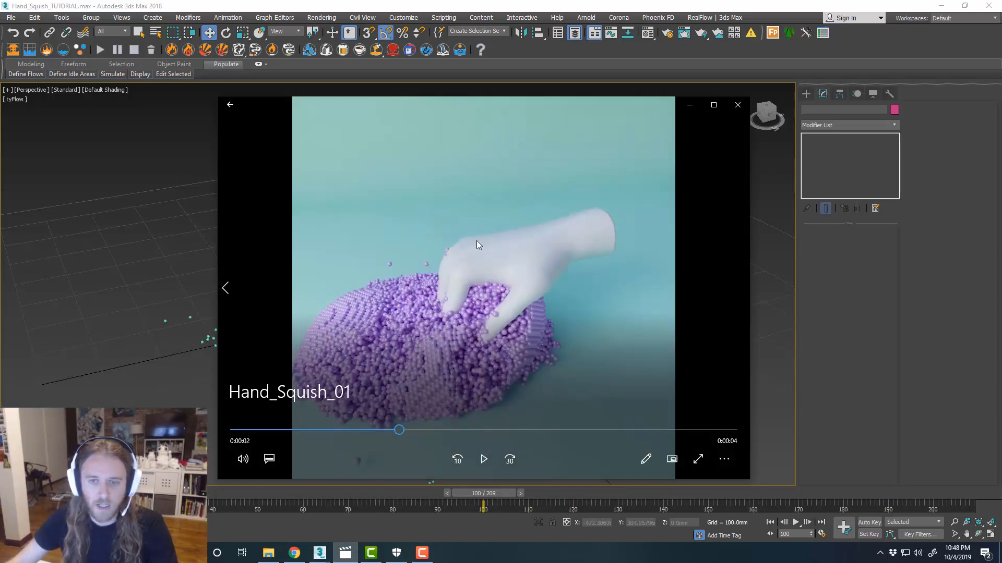
{"action": "left_click", "coordinate": [689, 104]}
Step: Draw a standard plane about 1425 mm long and 2214 mm wide around the simulation in the Top view
{"action": "scroll", "coordinate": [523, 209], "scroll_direction": "down", "scroll_amount": 3}
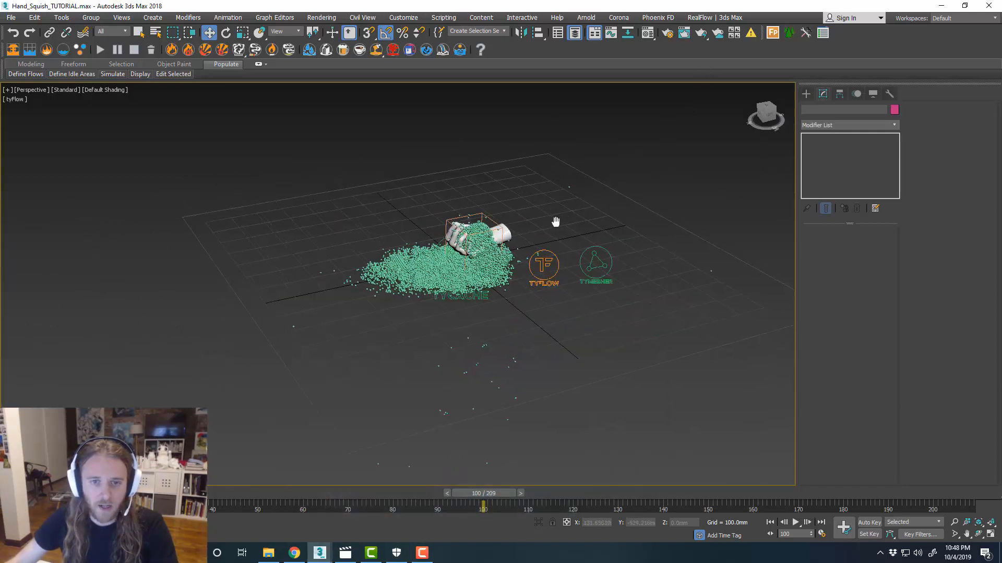
{"action": "middle_click_drag", "start_coordinate": [555, 225], "coordinate": [496, 226], "text": "alt"}
{"action": "key", "text": "alt+w"}
{"action": "left_click", "coordinate": [302, 206]}
{"action": "key", "text": "alt+w"}
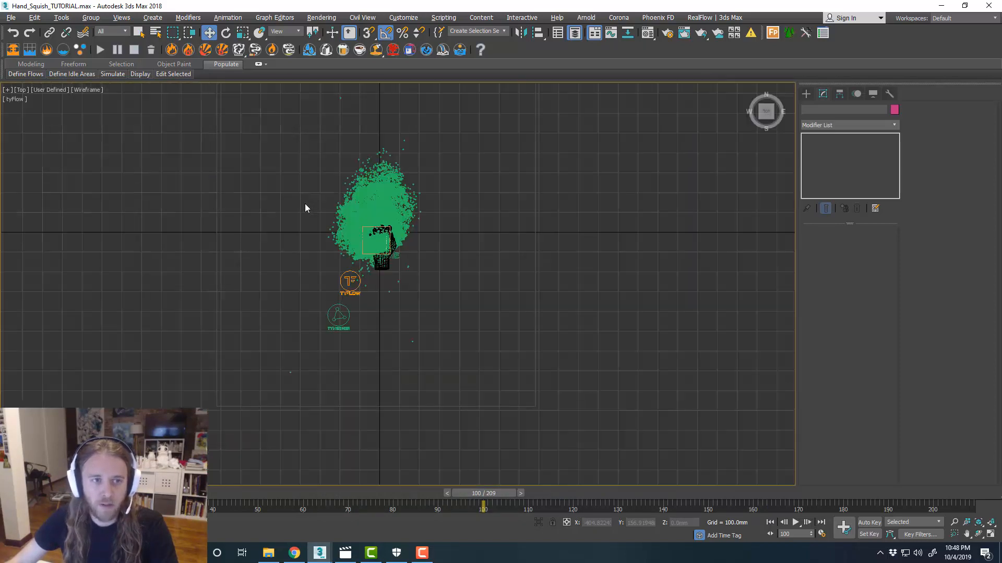
{"action": "scroll", "coordinate": [313, 207], "scroll_direction": "down", "scroll_amount": 4}
{"action": "middle_click_drag", "start_coordinate": [436, 227], "coordinate": [487, 247]}
{"action": "left_click", "coordinate": [806, 93]}
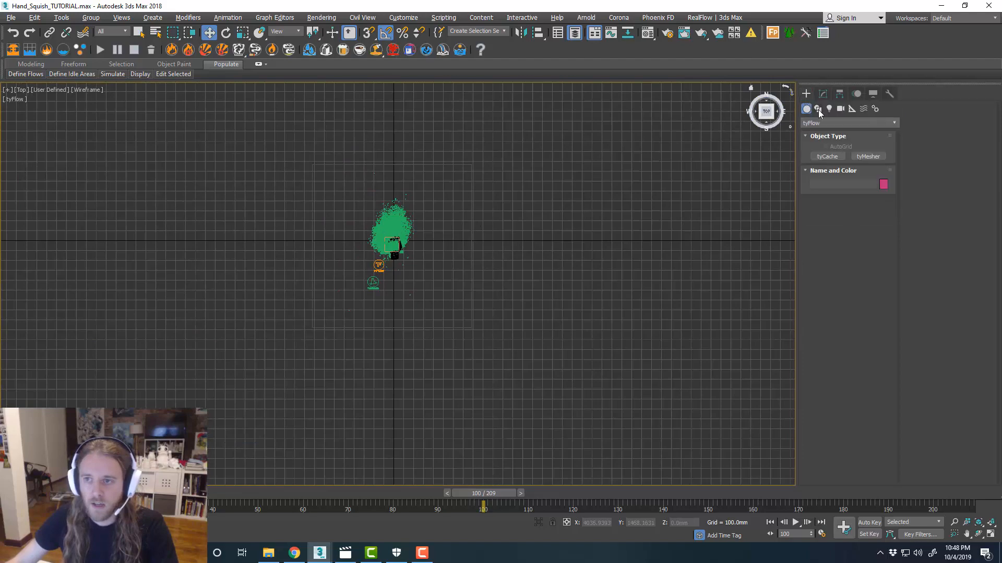
{"action": "left_click", "coordinate": [824, 122]}
{"action": "left_click", "coordinate": [830, 131]}
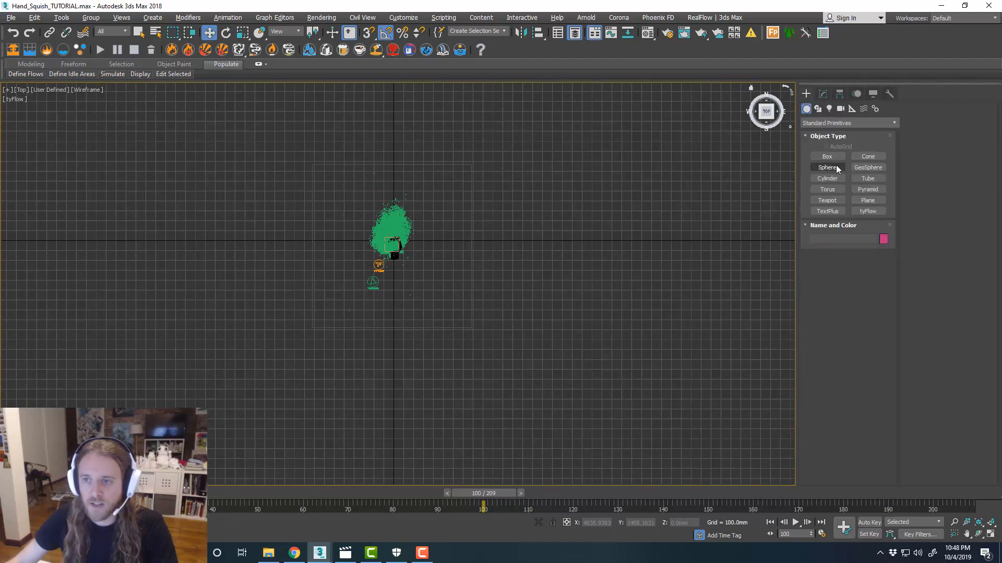
{"action": "left_click", "coordinate": [867, 200]}
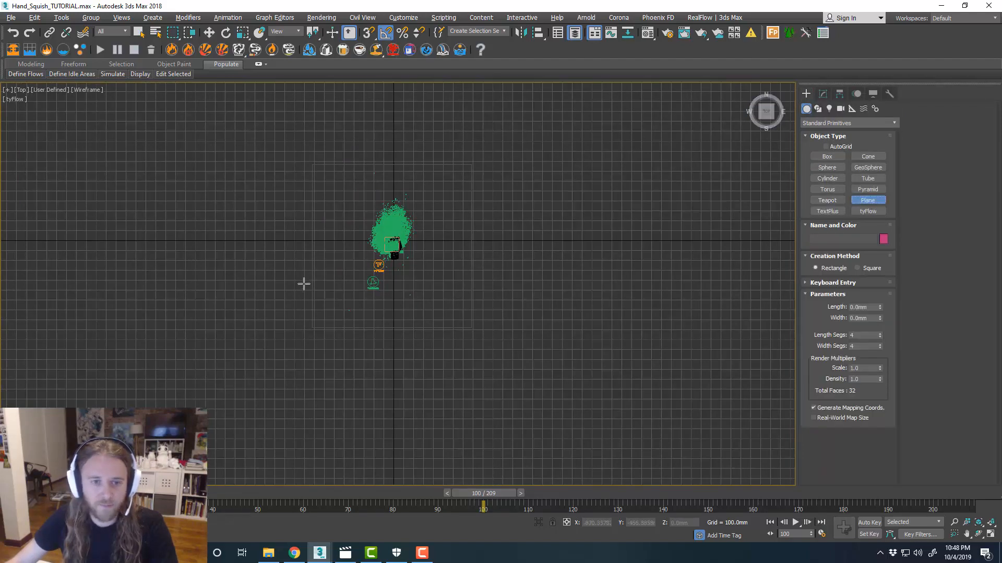
{"action": "left_click_drag", "start_coordinate": [298, 293], "coordinate": [519, 152]}
Step: Set the plane's length and width segments to 1
{"action": "double_click", "coordinate": [870, 333]}
{"action": "type", "text": "1"}
{"action": "key", "text": "Tab"}
{"action": "type", "text": "1"}
{"action": "key", "text": "Return"}
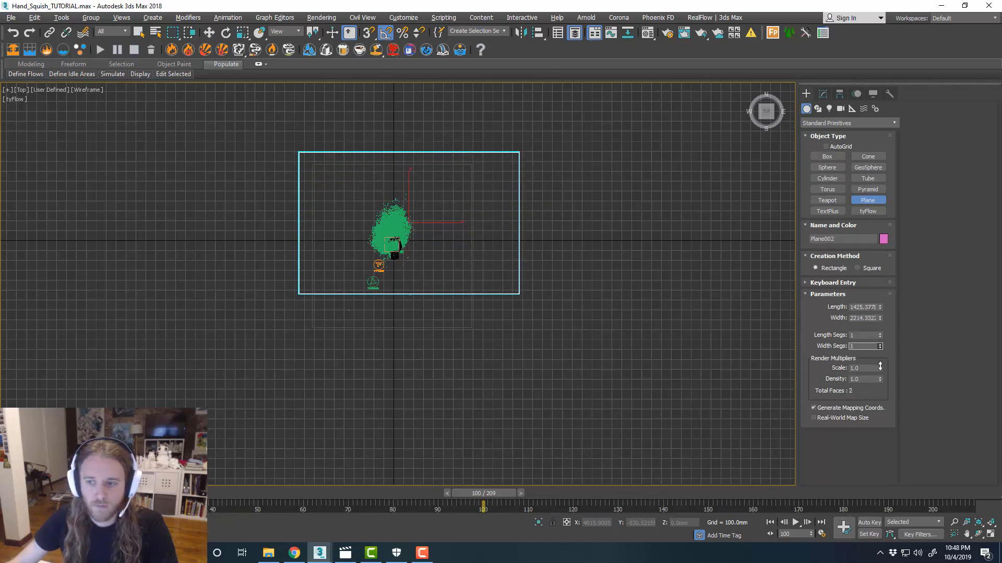
Step: Add an Edit Poly modifier to the plane and select one of its long edges in the Top view
{"action": "left_click", "coordinate": [822, 96]}
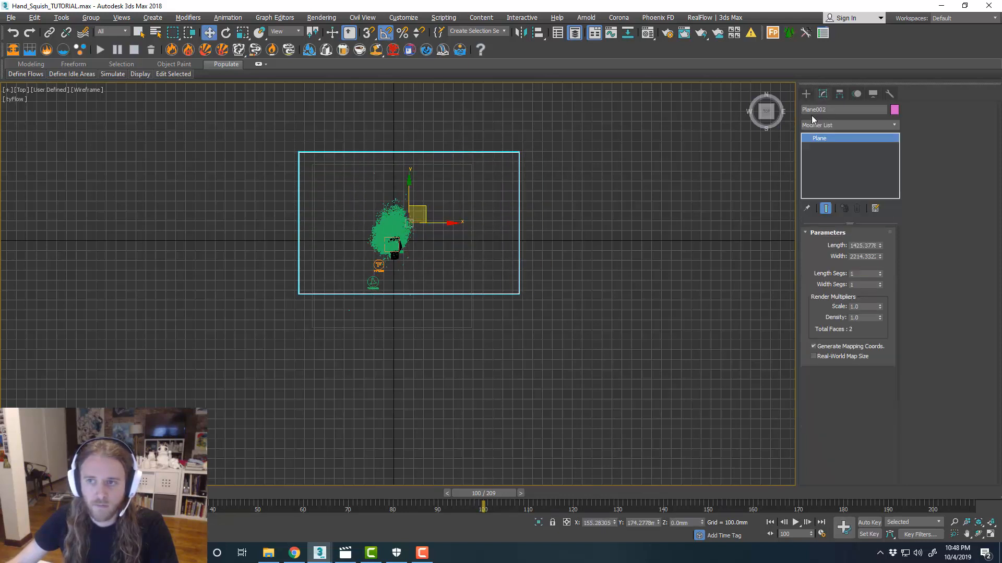
{"action": "left_click", "coordinate": [866, 124]}
{"action": "scroll", "coordinate": [882, 139], "scroll_direction": "down", "scroll_amount": 8}
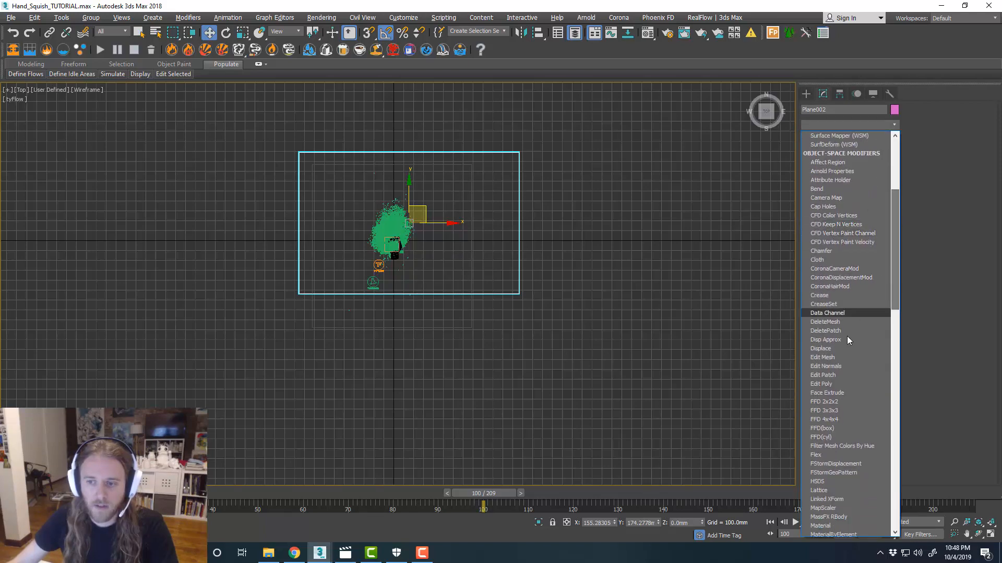
{"action": "left_click", "coordinate": [833, 382]}
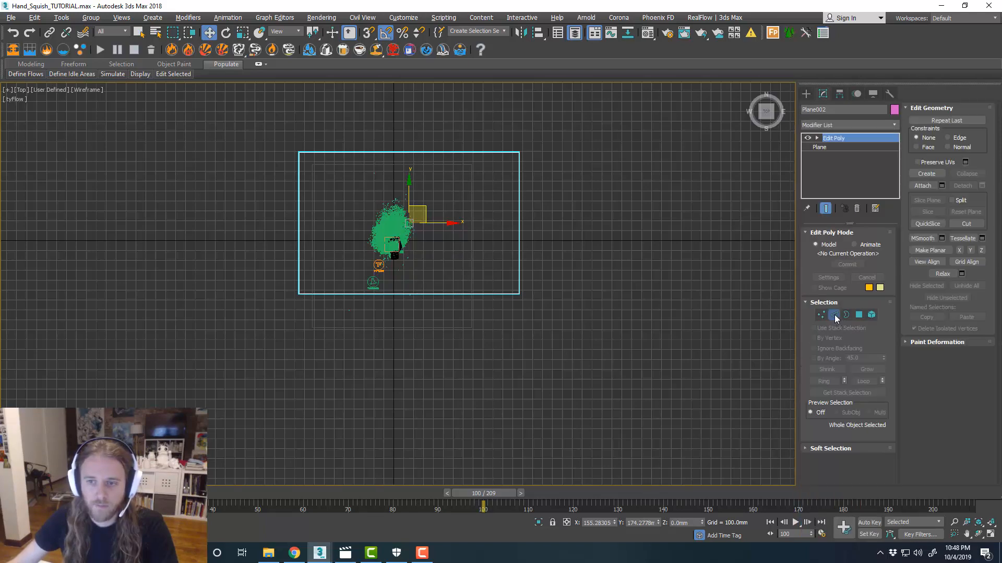
{"action": "left_click", "coordinate": [834, 315]}
{"action": "left_click", "coordinate": [454, 151]}
Step: Rotate the whole plane about 90 degrees around its vertical axis in the Perspective view
{"action": "key", "text": "alt+w"}
{"action": "key", "text": "alt+w"}
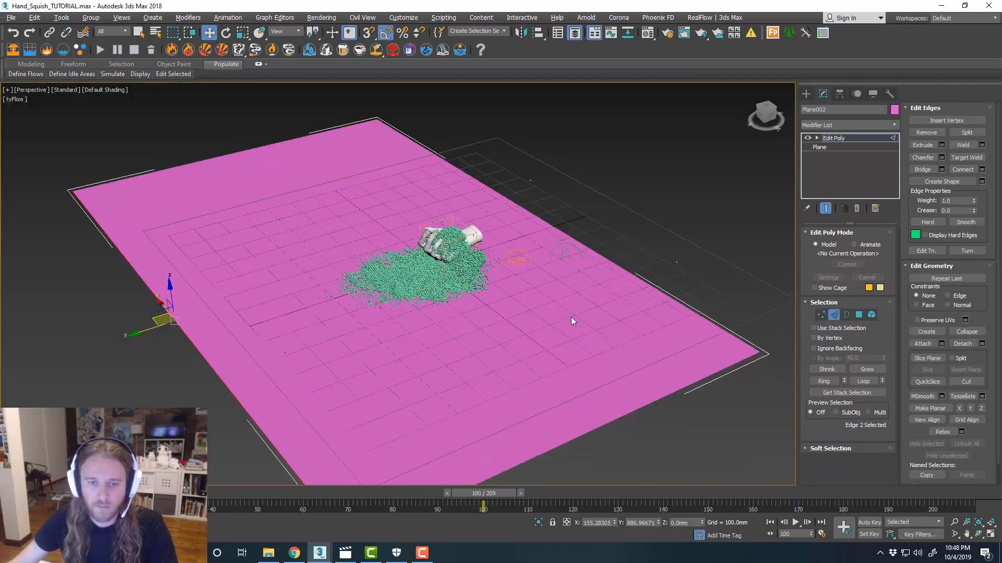
{"action": "middle_click_drag", "start_coordinate": [571, 317], "coordinate": [762, 312], "text": "alt"}
{"action": "left_click", "coordinate": [833, 318]}
{"action": "key", "text": "e"}
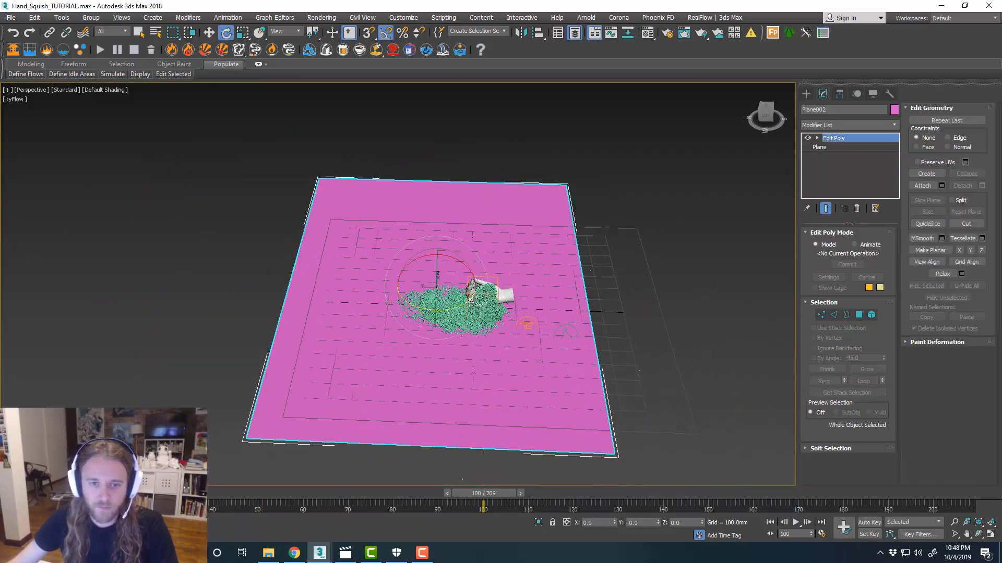
{"action": "left_click_drag", "start_coordinate": [466, 301], "coordinate": [408, 305]}
{"action": "middle_click_drag", "start_coordinate": [501, 271], "coordinate": [551, 253], "text": "alt"}
Step: Extend the plane's long edge behind the hand straight up by about 904 mm to form a back wall
{"action": "left_click", "coordinate": [833, 315]}
{"action": "left_click_drag", "start_coordinate": [476, 237], "coordinate": [384, 189]}
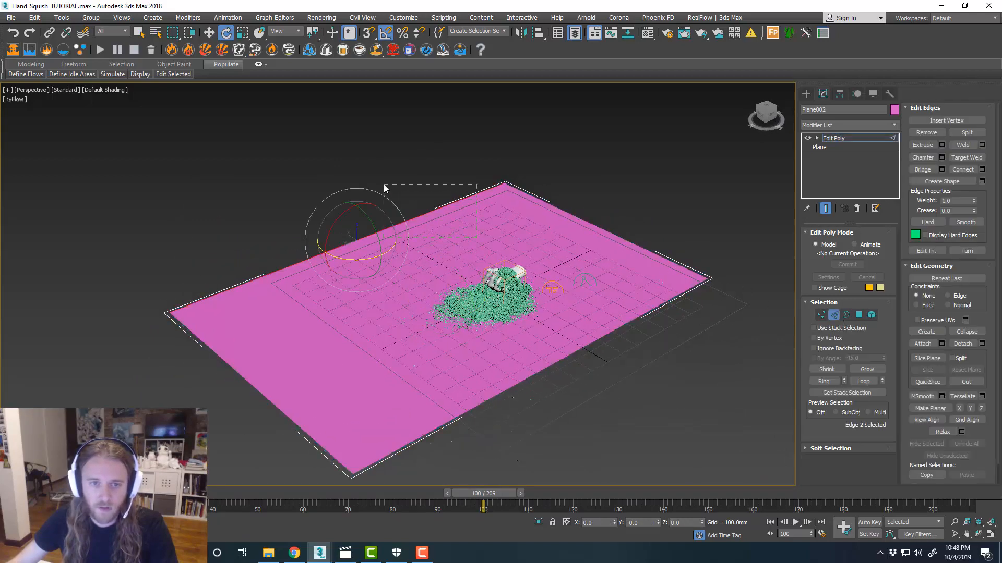
{"action": "key", "text": "w"}
{"action": "scroll", "coordinate": [389, 230], "scroll_direction": "up", "scroll_amount": 3}
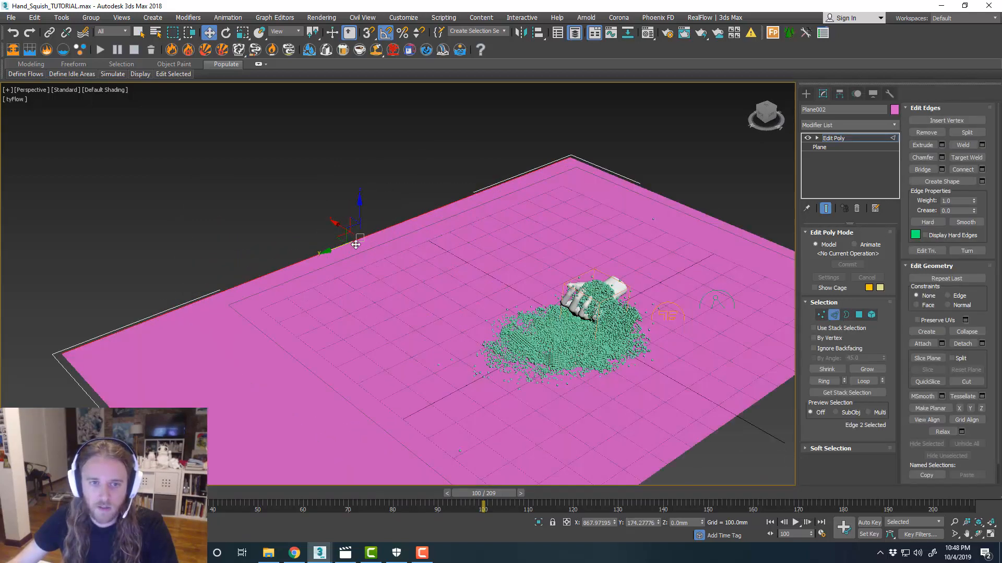
{"action": "middle_click_drag", "start_coordinate": [386, 227], "coordinate": [422, 193], "text": "alt"}
{"action": "left_click", "coordinate": [423, 201]}
{"action": "left_click", "coordinate": [420, 225]}
{"action": "scroll", "coordinate": [442, 257], "scroll_direction": "down", "scroll_amount": 4}
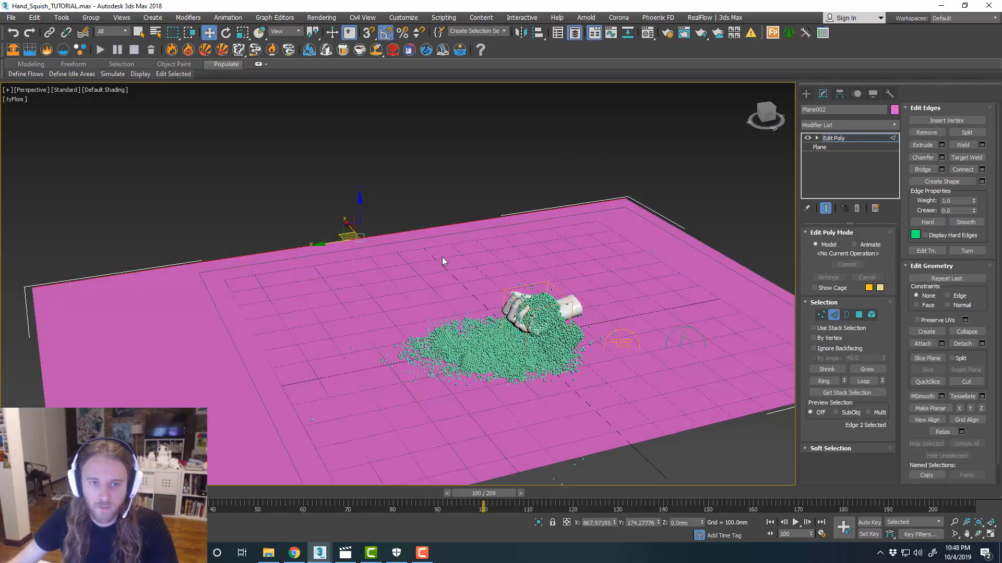
{"action": "left_click_drag", "start_coordinate": [388, 216], "coordinate": [424, 89], "text": "shift"}
{"action": "middle_click_drag", "start_coordinate": [425, 89], "coordinate": [511, 238]}
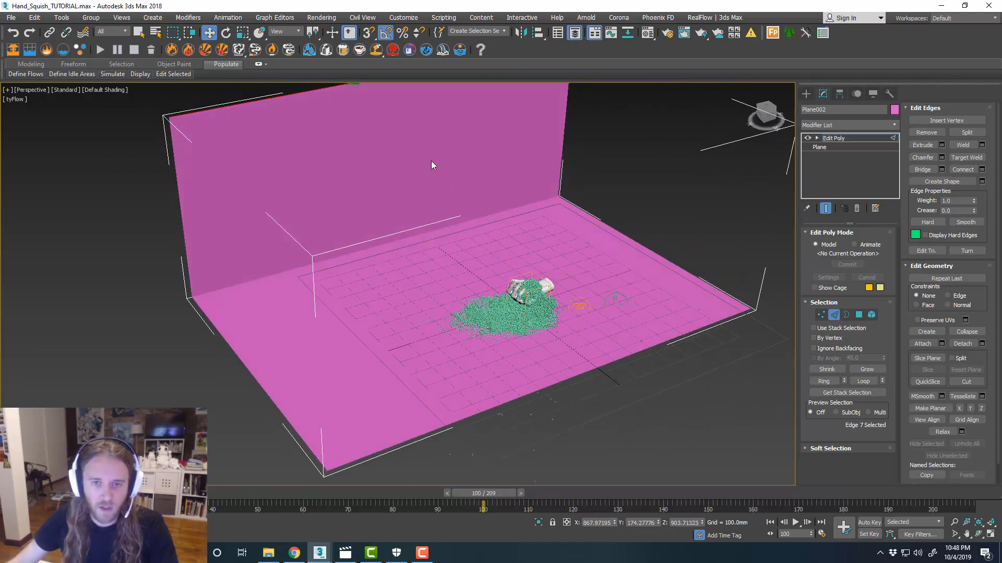
Step: Select the edge where the floor meets the back wall and add a Chamfer modifier for it
{"action": "left_click", "coordinate": [424, 253]}
{"action": "middle_click_drag", "start_coordinate": [424, 253], "coordinate": [413, 220], "text": "alt"}
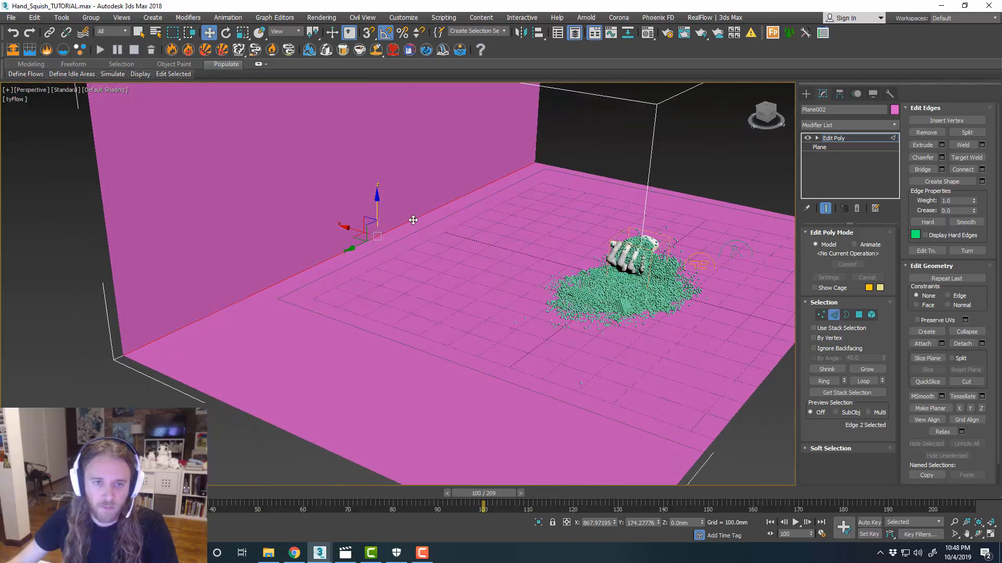
{"action": "left_click", "coordinate": [886, 126]}
{"action": "scroll", "coordinate": [939, 167], "scroll_direction": "up", "scroll_amount": 5}
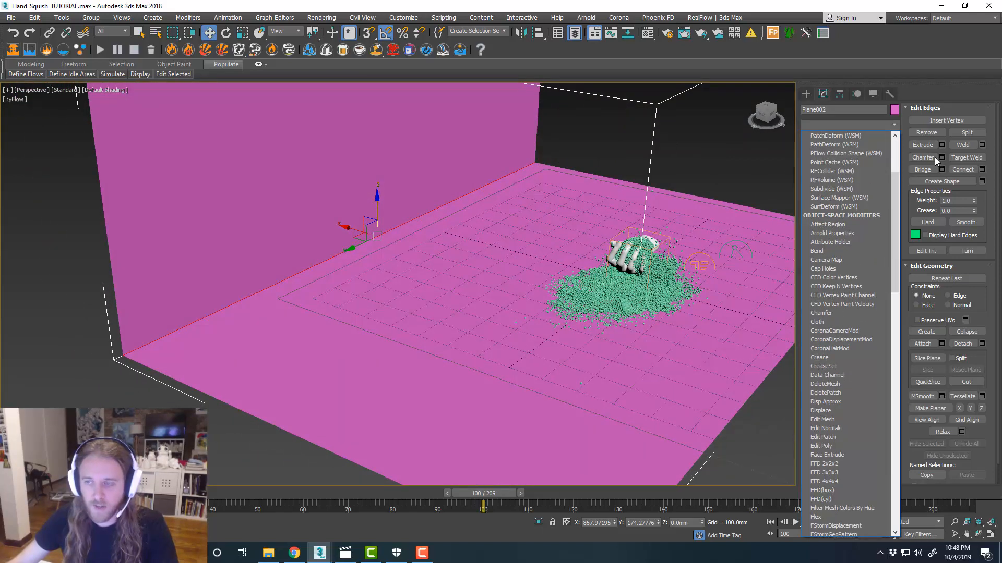
{"action": "left_click", "coordinate": [898, 128]}
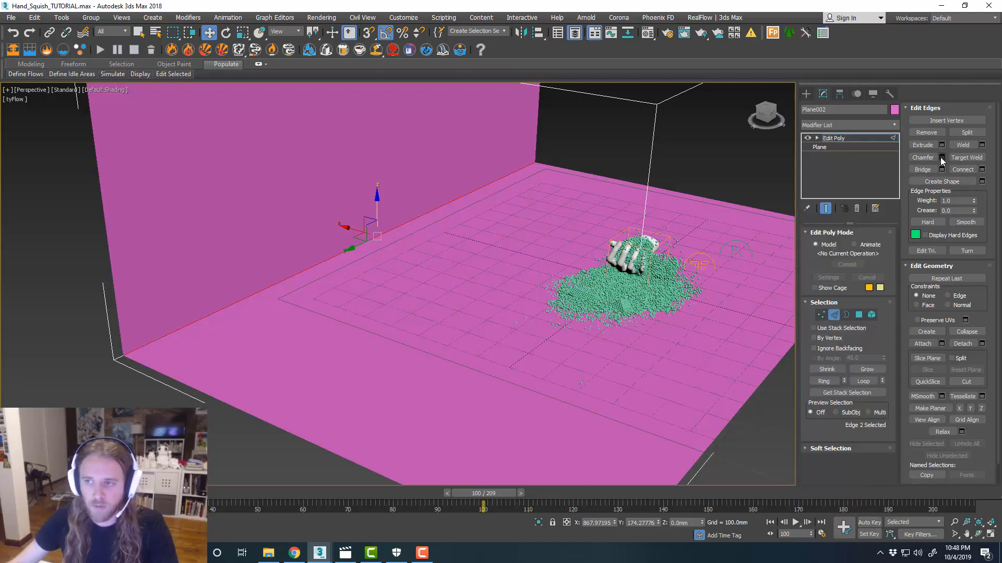
{"action": "middle_click_drag", "start_coordinate": [656, 233], "coordinate": [677, 220], "text": "alt"}
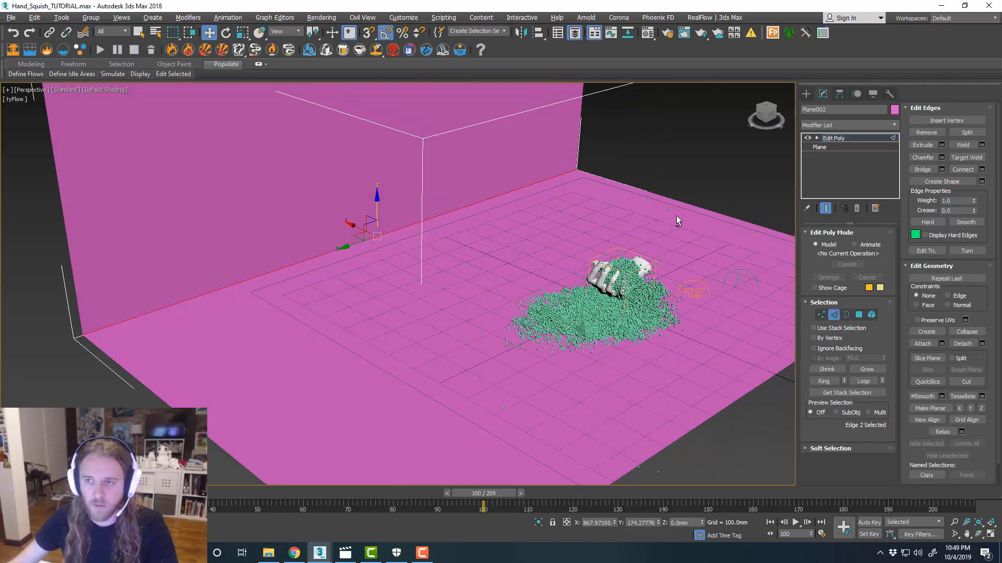
{"action": "left_click", "coordinate": [895, 126]}
{"action": "scroll", "coordinate": [897, 199], "scroll_direction": "down", "scroll_amount": 5}
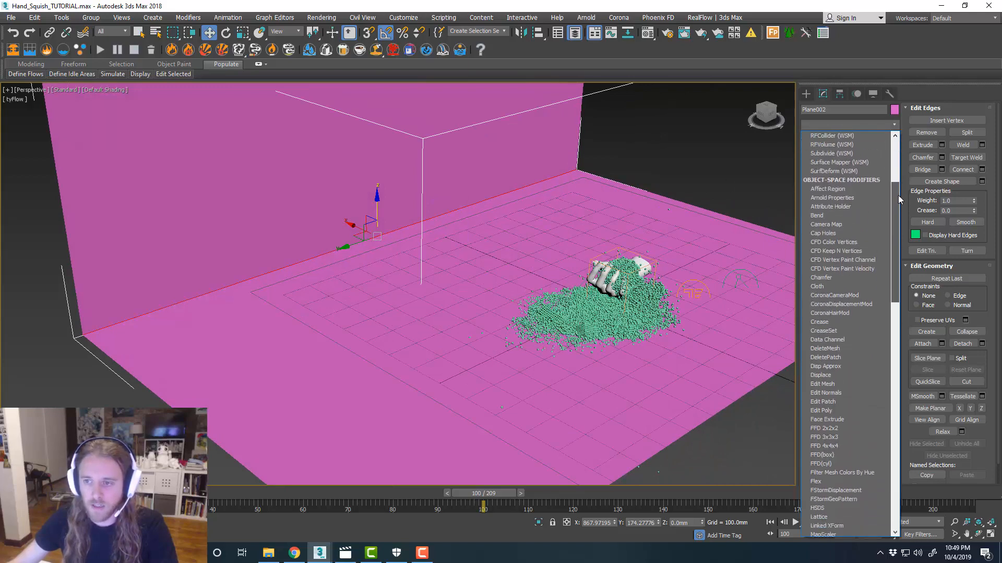
{"action": "left_click", "coordinate": [850, 277]}
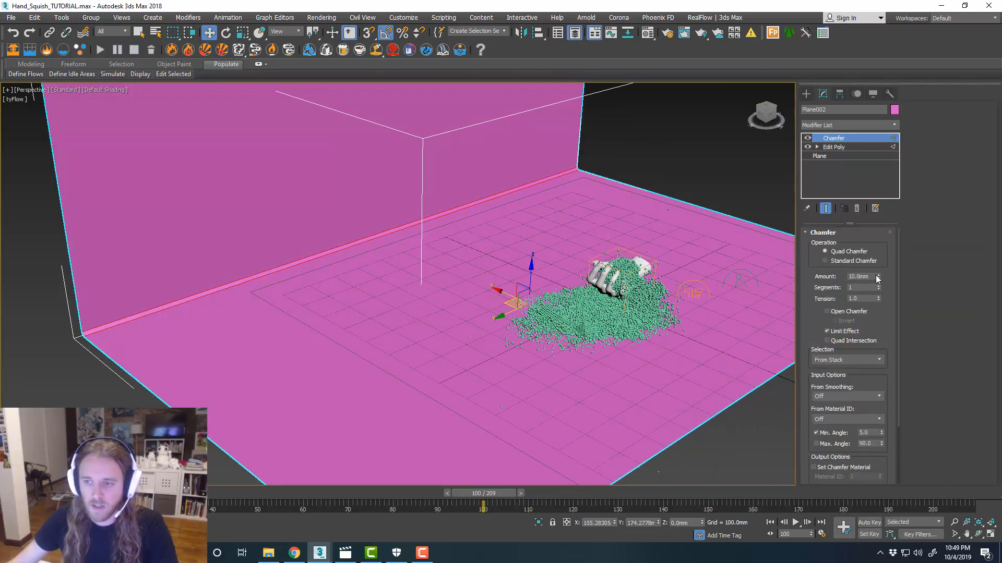
Step: Configure the backdrop's bend as a Standard Chamfer with an amount of about 219.3 mm and 20 segments, then deselect it
{"action": "left_click", "coordinate": [825, 260]}
{"action": "left_click_drag", "start_coordinate": [878, 276], "coordinate": [834, 283]}
{"action": "type", "text": "20"}
{"action": "key", "text": "Return"}
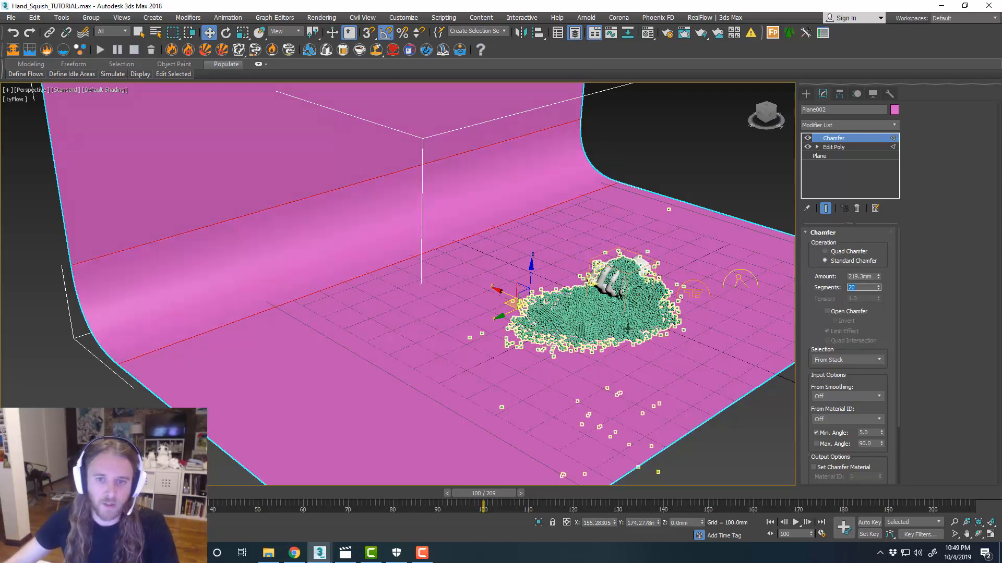
{"action": "middle_click_drag", "start_coordinate": [647, 334], "coordinate": [626, 369], "text": "alt"}
{"action": "scroll", "coordinate": [526, 342], "scroll_direction": "down", "scroll_amount": 3}
{"action": "left_click", "coordinate": [679, 262]}
Step: Enable process alpha in the Kernel Settings of the FStorm render setup
{"action": "scroll", "coordinate": [549, 355], "scroll_direction": "up", "scroll_amount": 3}
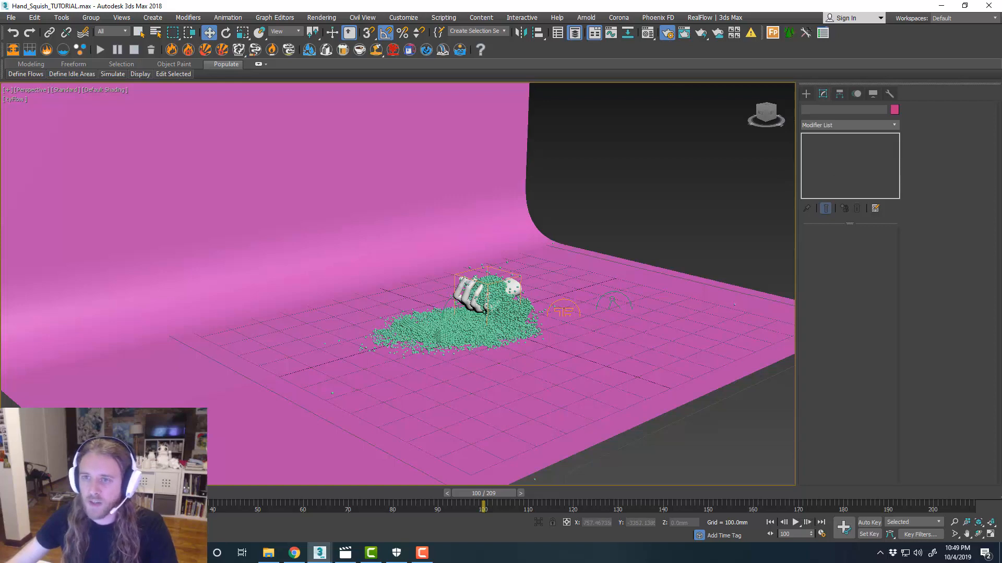
{"action": "left_click_drag", "start_coordinate": [1001, 35], "coordinate": [702, 35]}
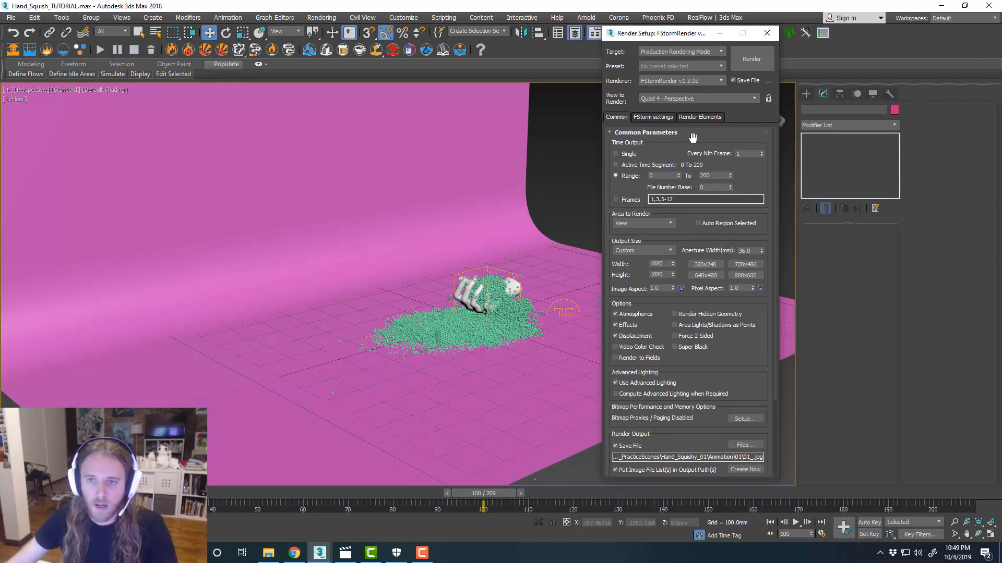
{"action": "left_click", "coordinate": [653, 116]}
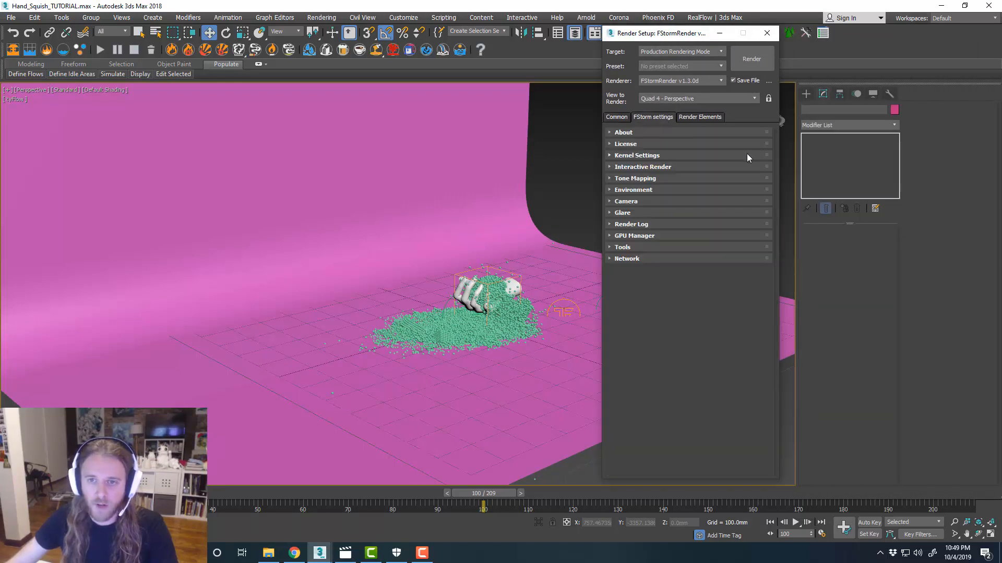
{"action": "left_click", "coordinate": [668, 155]}
{"action": "left_click", "coordinate": [754, 220]}
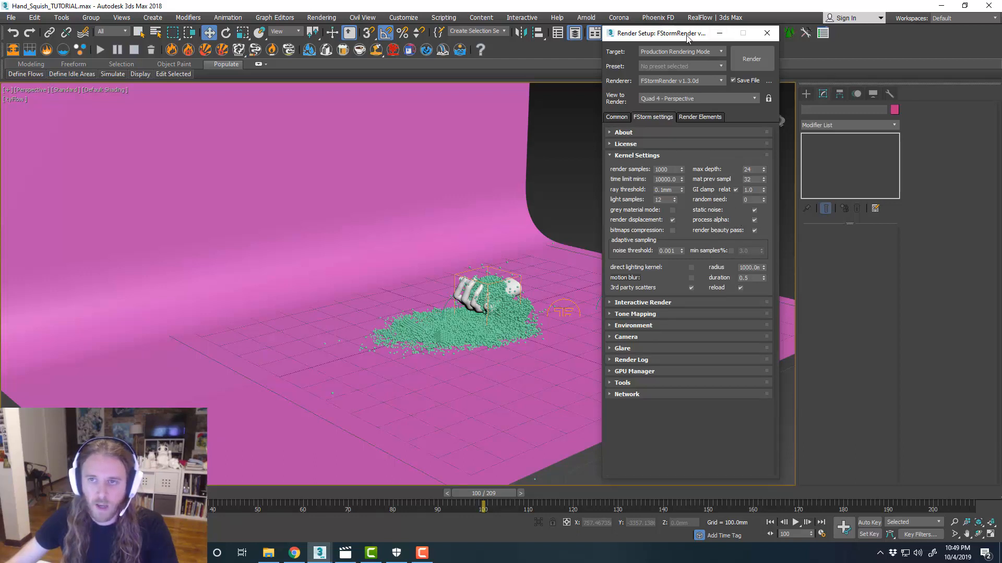
{"action": "left_click_drag", "start_coordinate": [683, 34], "coordinate": [1001, 33]}
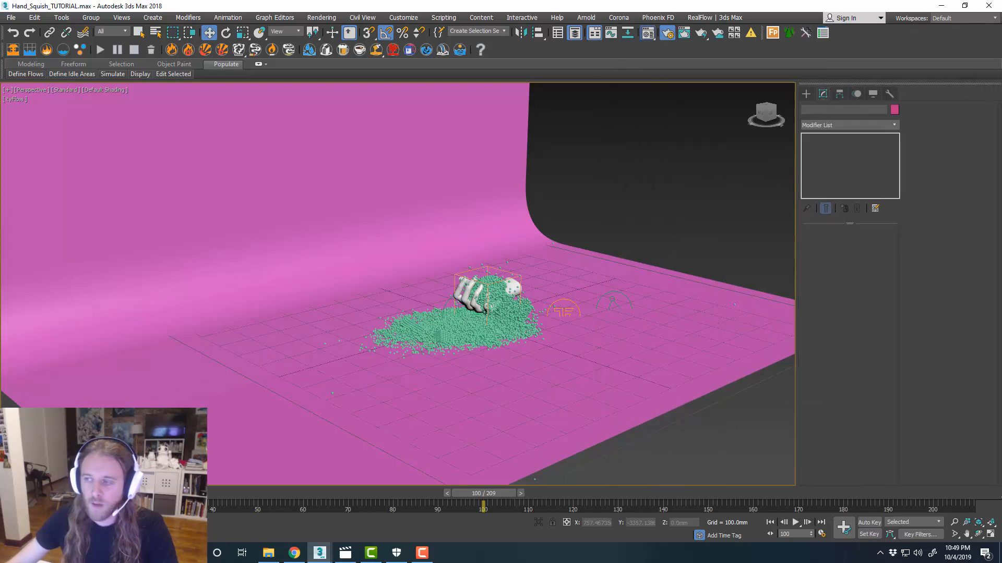
Step: Rename the 04 - Default FStorm material as Background and turn on its matte option, keeping the diffuse color
{"action": "key", "text": "m"}
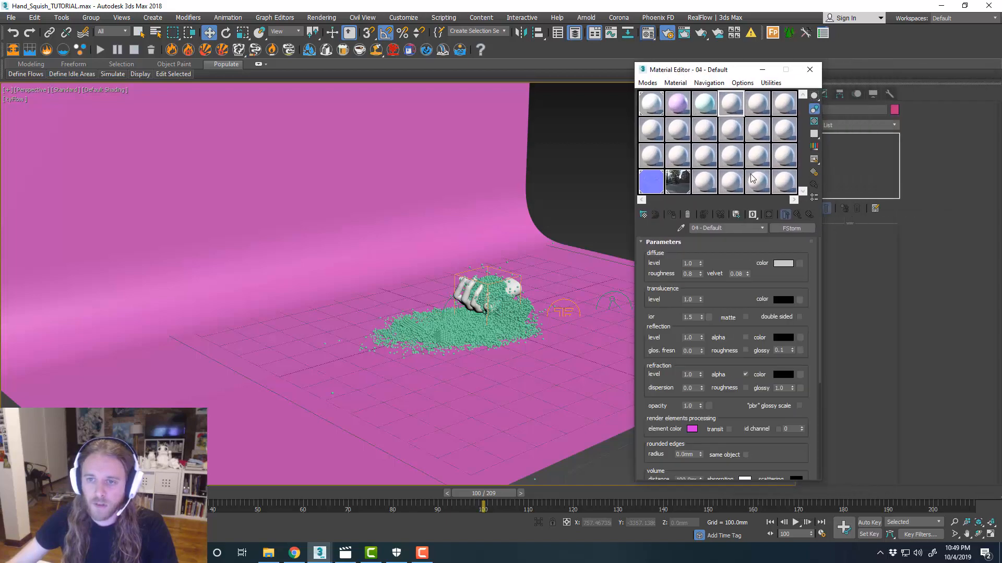
{"action": "left_click", "coordinate": [743, 228]}
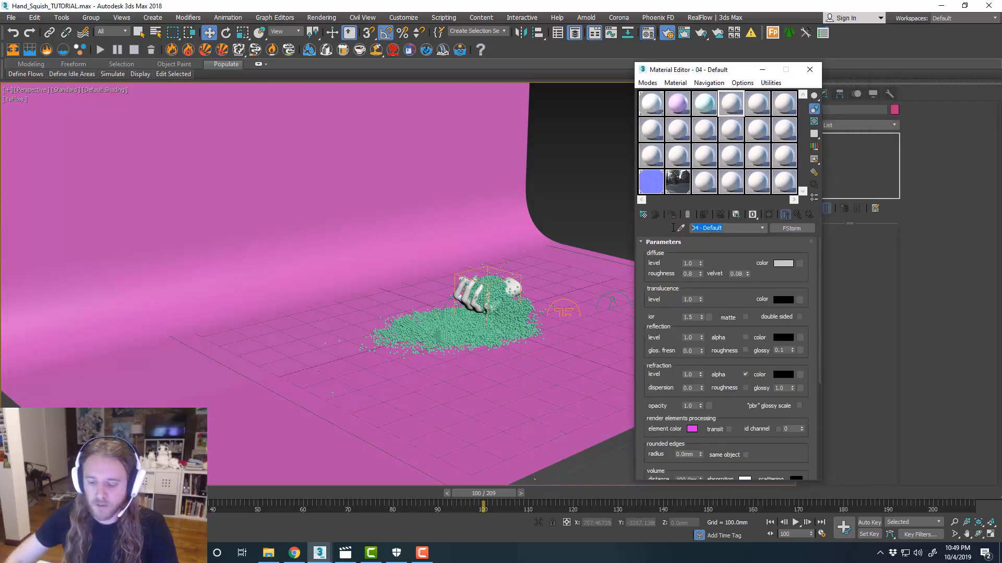
{"action": "type", "text": "Background"}
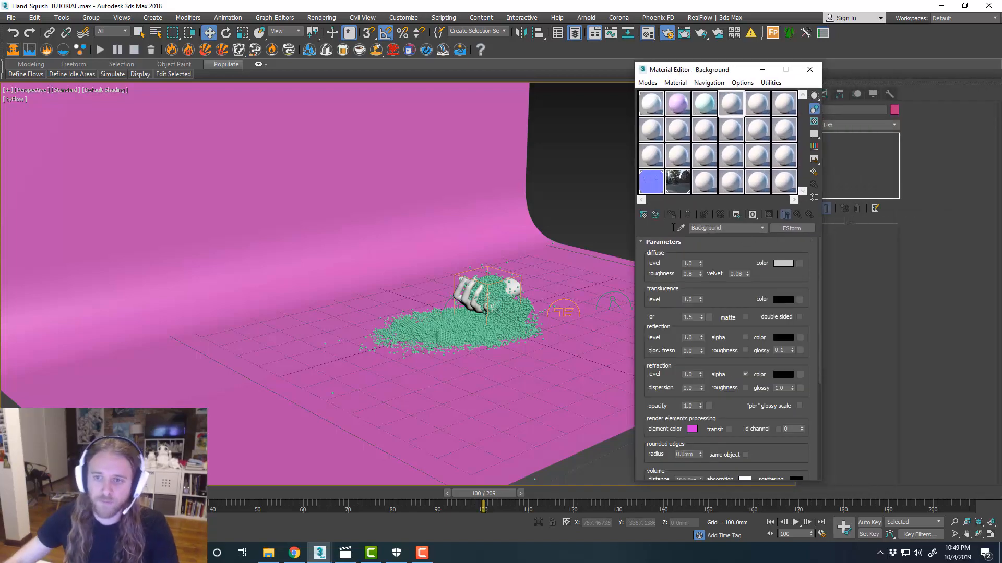
{"action": "left_click", "coordinate": [783, 263]}
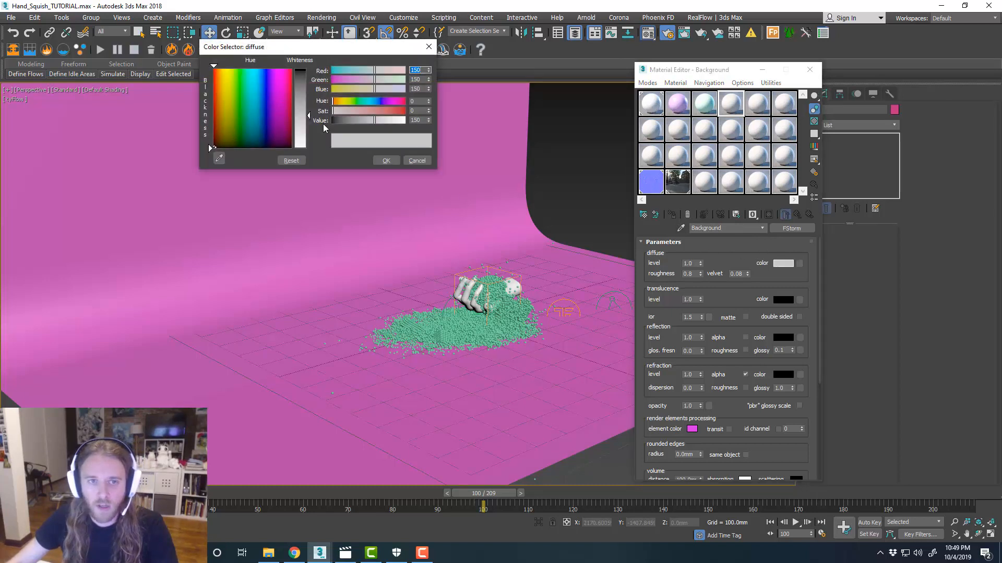
{"action": "left_click", "coordinate": [417, 160]}
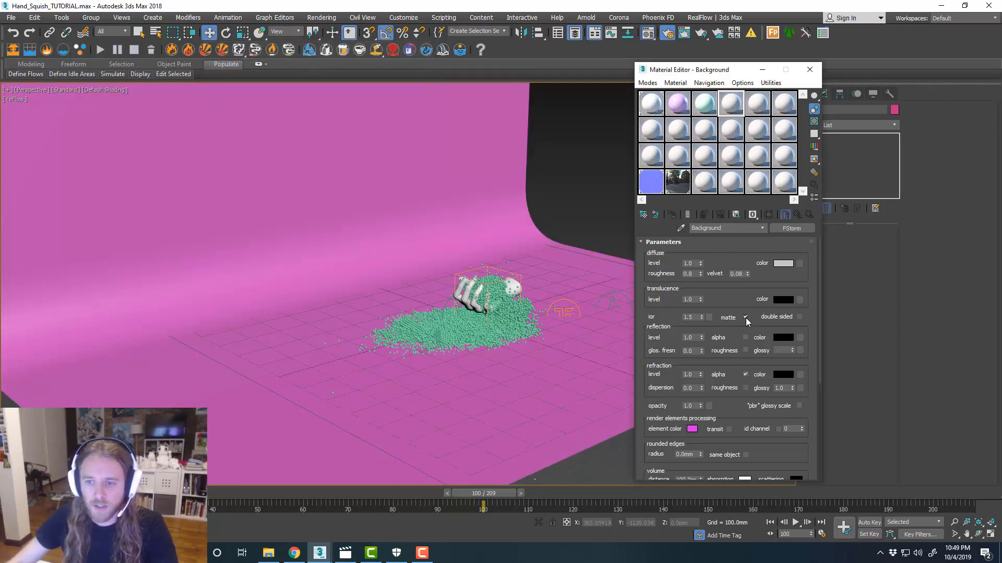
Step: Assign the Background material to the curved backdrop plane
{"action": "left_click", "coordinate": [608, 238]}
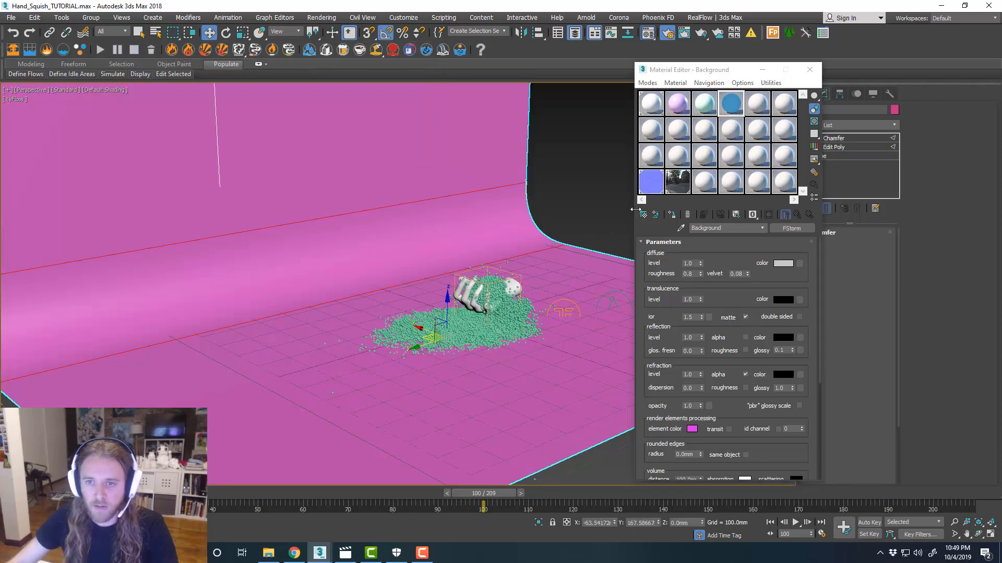
{"action": "left_click", "coordinate": [673, 215]}
{"action": "left_click_drag", "start_coordinate": [712, 71], "coordinate": [1001, 80]}
Step: Create a targeted FStorm camera in the Top view, facing the particle pile from the backdrop's open side
{"action": "middle_click_drag", "start_coordinate": [583, 227], "coordinate": [572, 236], "text": "alt"}
{"action": "key", "text": "alt+w"}
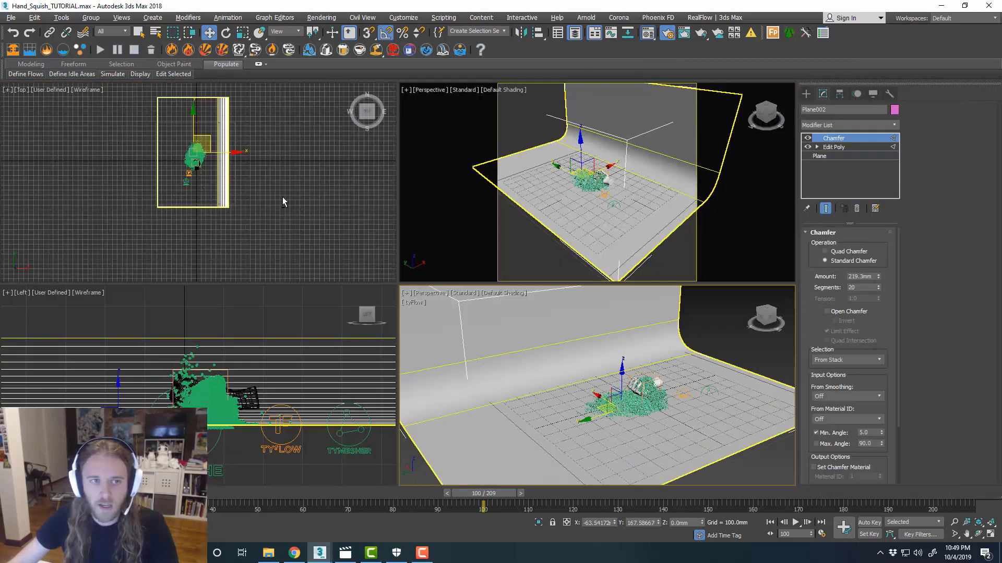
{"action": "key", "text": "alt+w"}
{"action": "middle_click_drag", "start_coordinate": [474, 262], "coordinate": [486, 258]}
{"action": "left_click", "coordinate": [806, 94]}
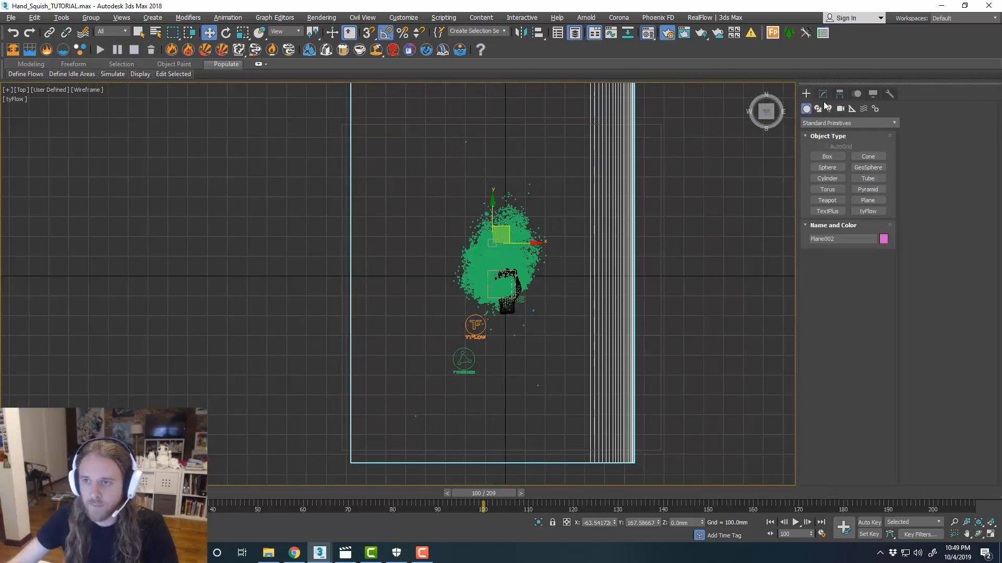
{"action": "left_click", "coordinate": [839, 109]}
{"action": "left_click", "coordinate": [849, 123]}
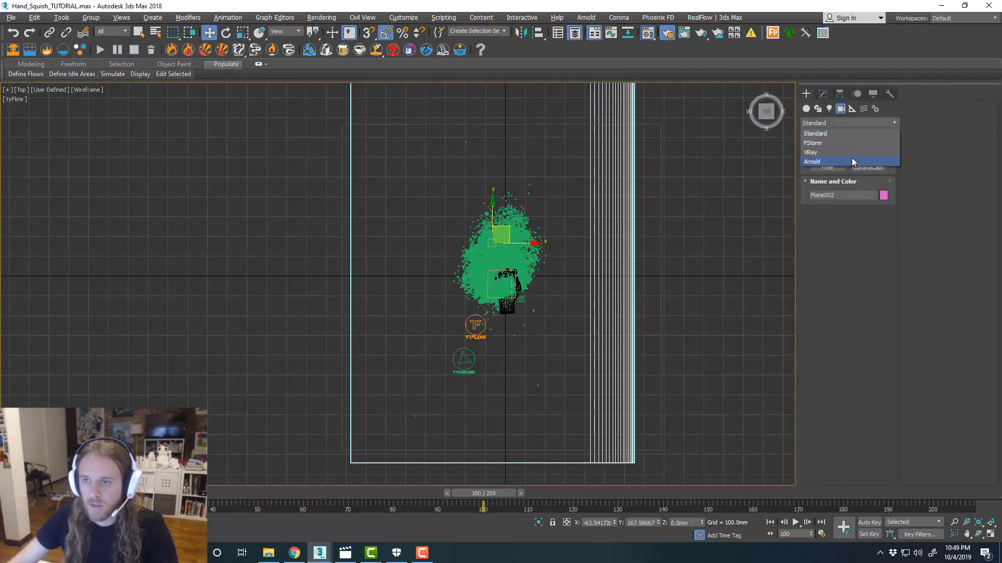
{"action": "left_click", "coordinate": [853, 143]}
{"action": "left_click", "coordinate": [851, 157]}
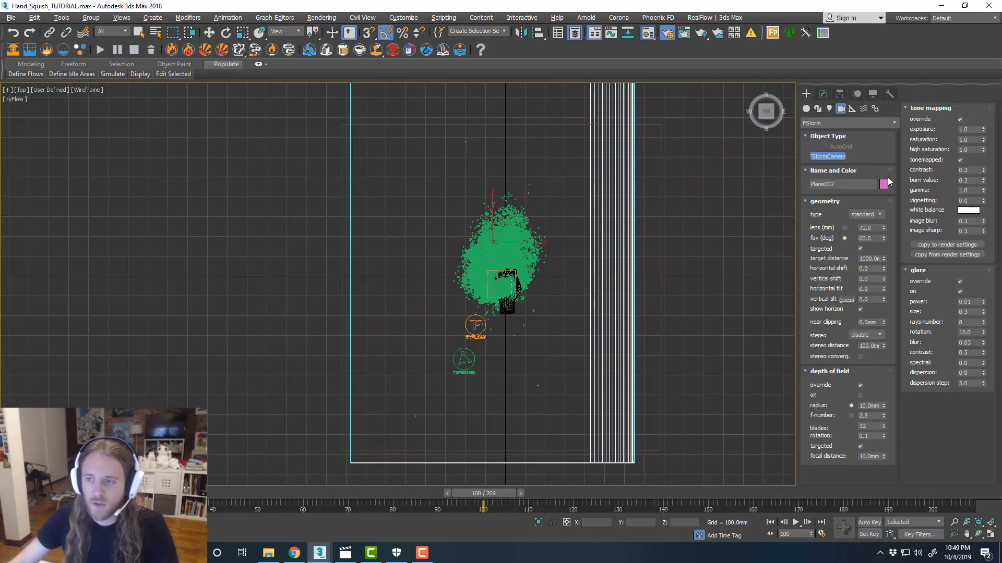
{"action": "middle_click_drag", "start_coordinate": [378, 277], "coordinate": [353, 273]}
{"action": "scroll", "coordinate": [418, 290], "scroll_direction": "up", "scroll_amount": 2}
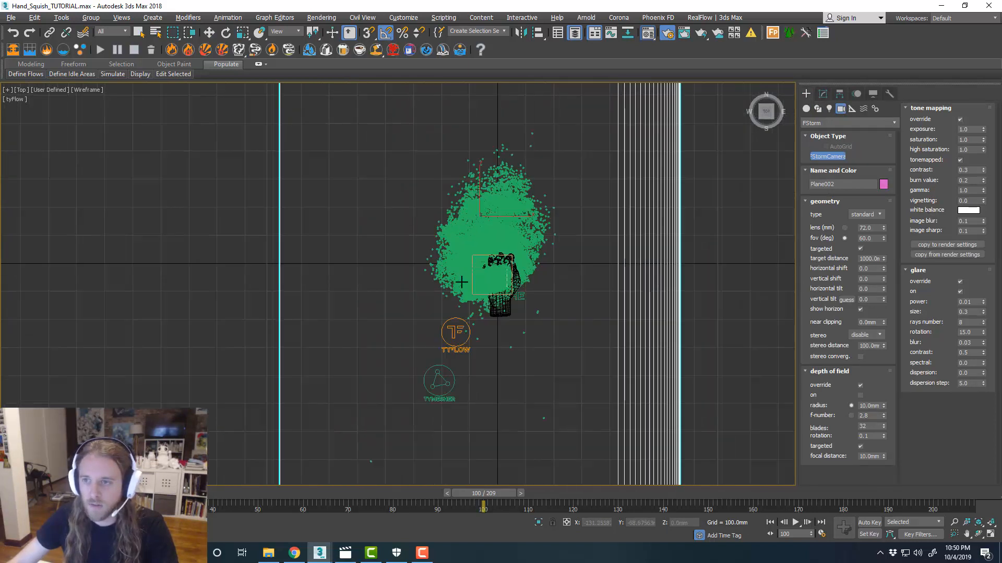
{"action": "left_click_drag", "start_coordinate": [295, 264], "coordinate": [420, 264]}
{"action": "key", "text": "w"}
Step: Select the camera together with its target and switch the upper Perspective viewport to the FStorm camera's view
{"action": "middle_click_drag", "start_coordinate": [427, 272], "coordinate": [406, 271]}
{"action": "left_click", "coordinate": [396, 265], "text": "ctrl"}
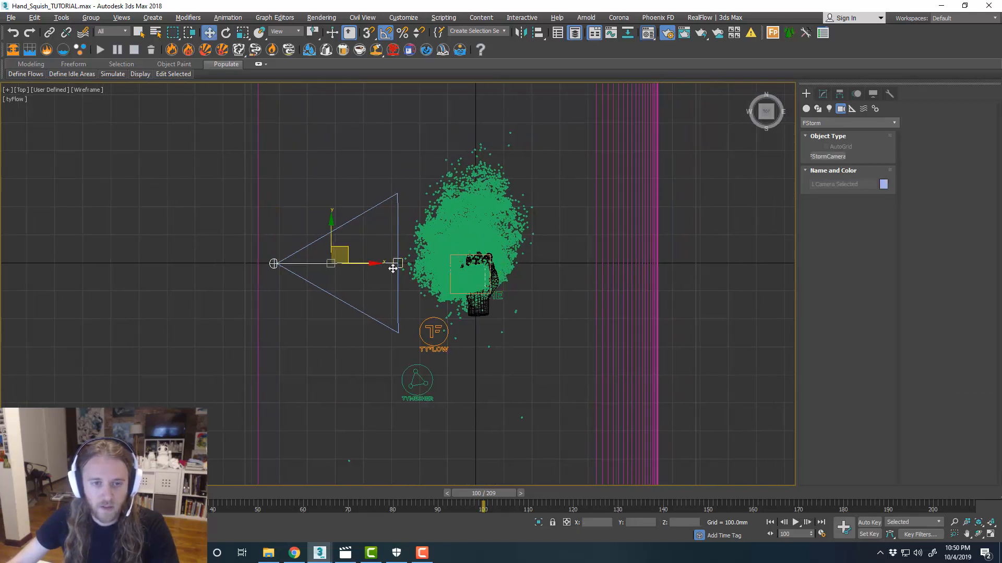
{"action": "key", "text": "alt+w"}
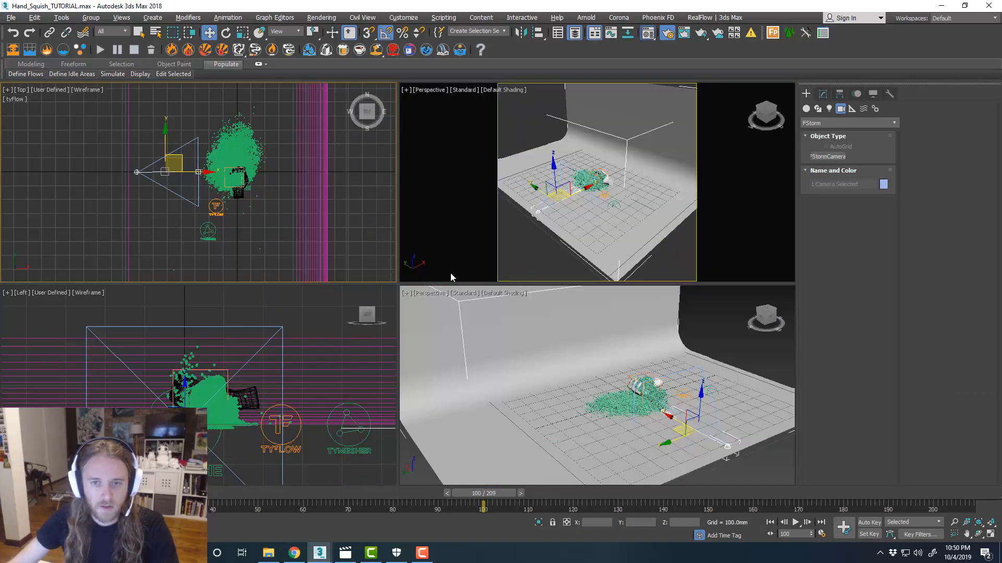
{"action": "left_click", "coordinate": [443, 92]}
{"action": "mouse_move", "coordinate": [474, 103]}
{"action": "left_click", "coordinate": [613, 103]}
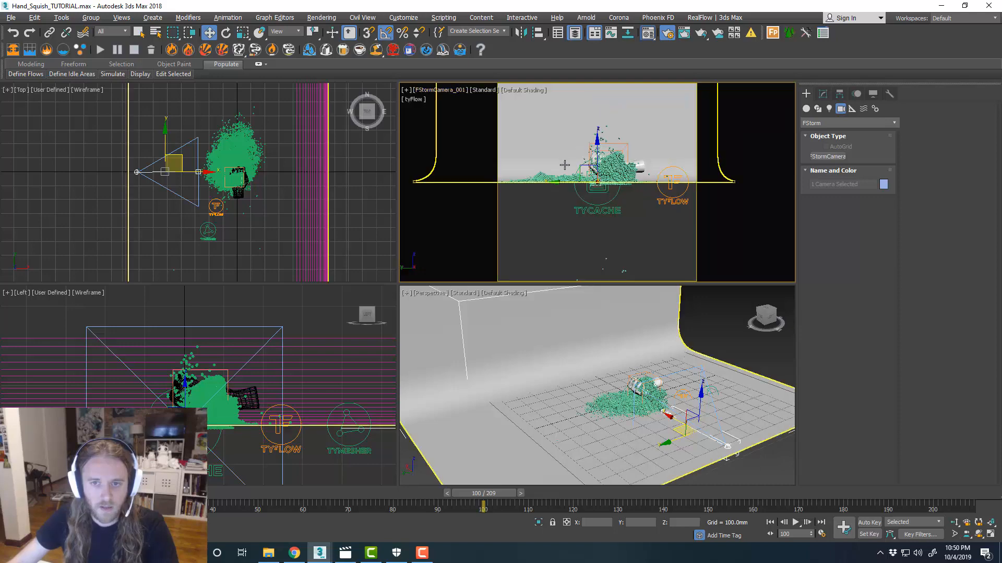
Step: Lift the camera and target above the floor, then raise only the camera to a height of about 369 mm
{"action": "middle_click_drag", "start_coordinate": [552, 189], "coordinate": [547, 266]}
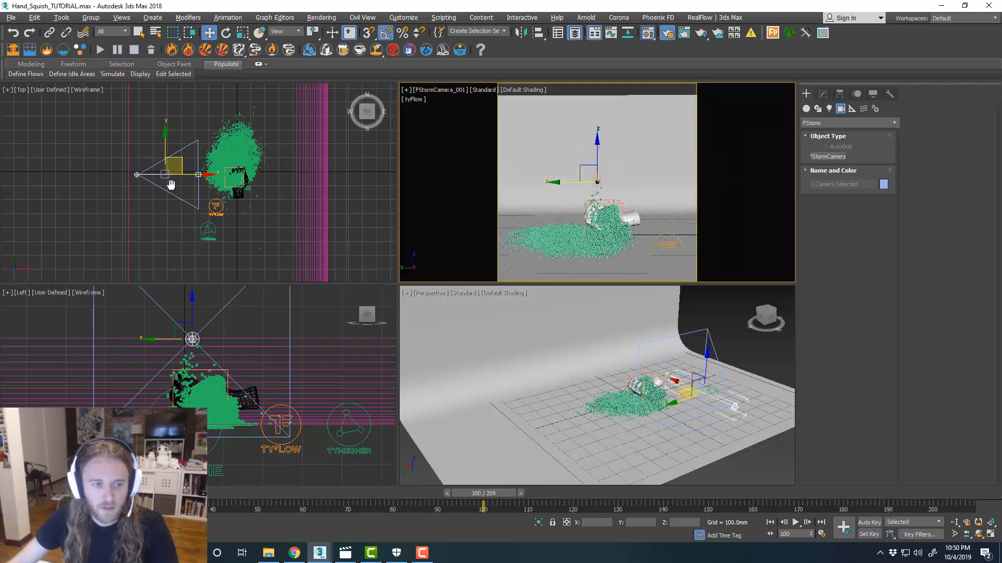
{"action": "middle_click_drag", "start_coordinate": [171, 184], "coordinate": [182, 189]}
{"action": "left_click", "coordinate": [146, 178]}
{"action": "middle_click_drag", "start_coordinate": [240, 345], "coordinate": [249, 371]}
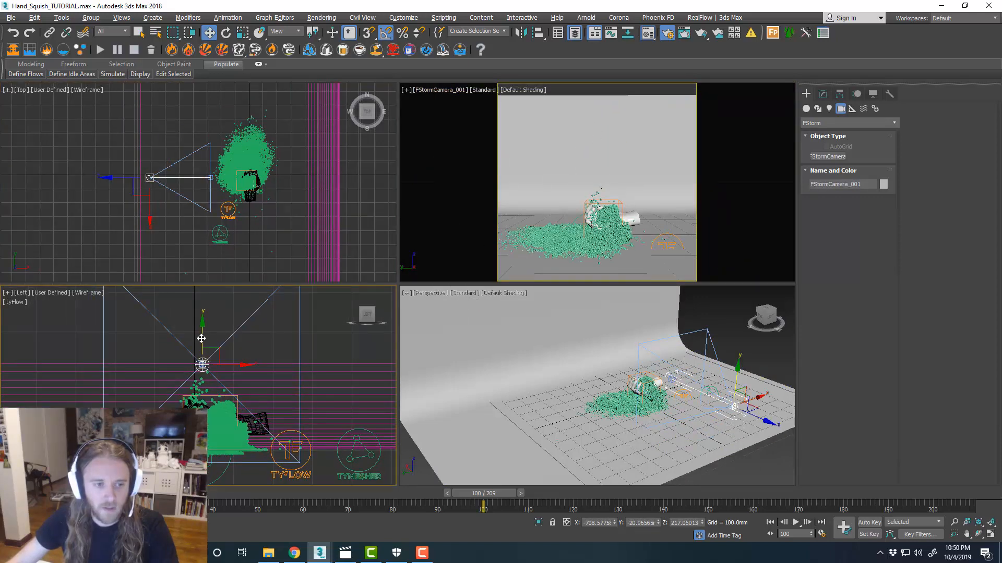
{"action": "left_click_drag", "start_coordinate": [202, 338], "coordinate": [202, 278]}
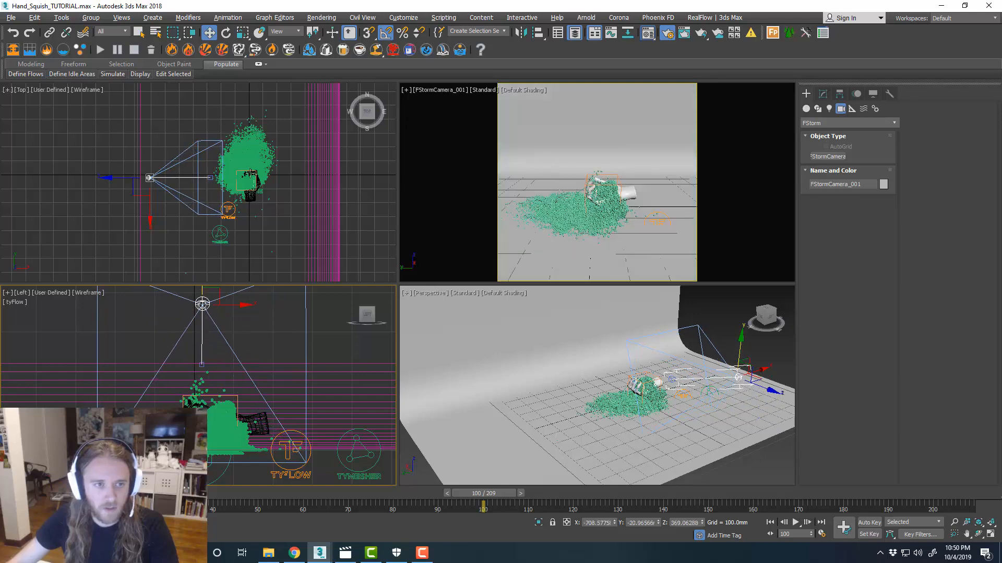
Step: Move the camera and target closer to the particles along X and check the framing back to frame 40
{"action": "middle_click_drag", "start_coordinate": [222, 183], "coordinate": [210, 183]}
{"action": "left_click", "coordinate": [197, 179]}
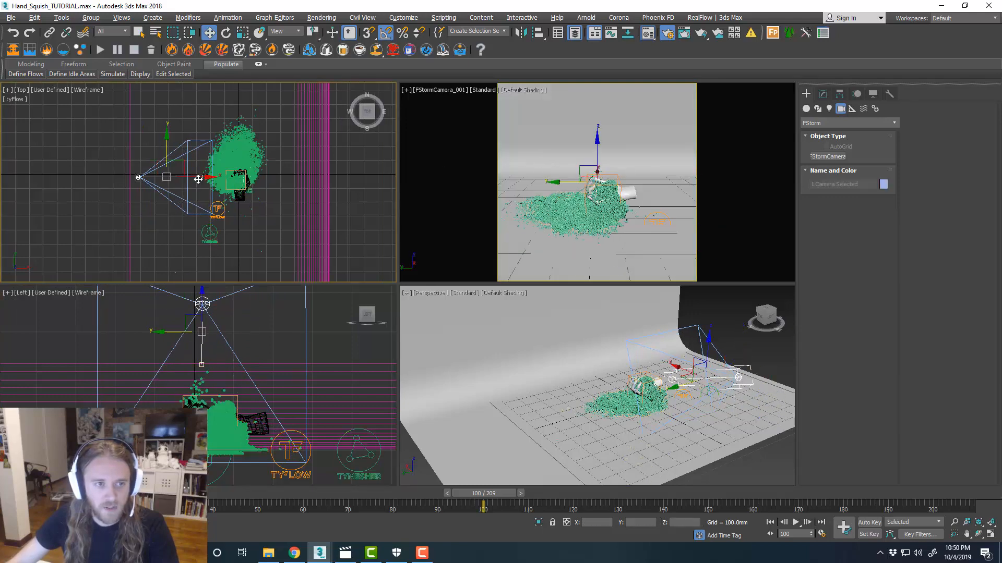
{"action": "left_click_drag", "start_coordinate": [198, 179], "coordinate": [231, 178]}
{"action": "right_click", "coordinate": [605, 178]}
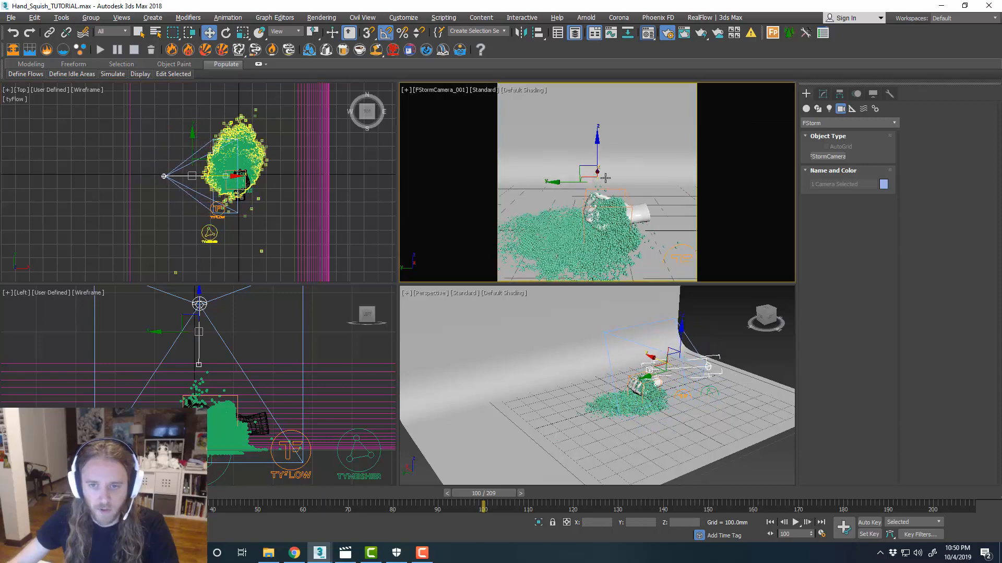
{"action": "key", "text": "alt+w"}
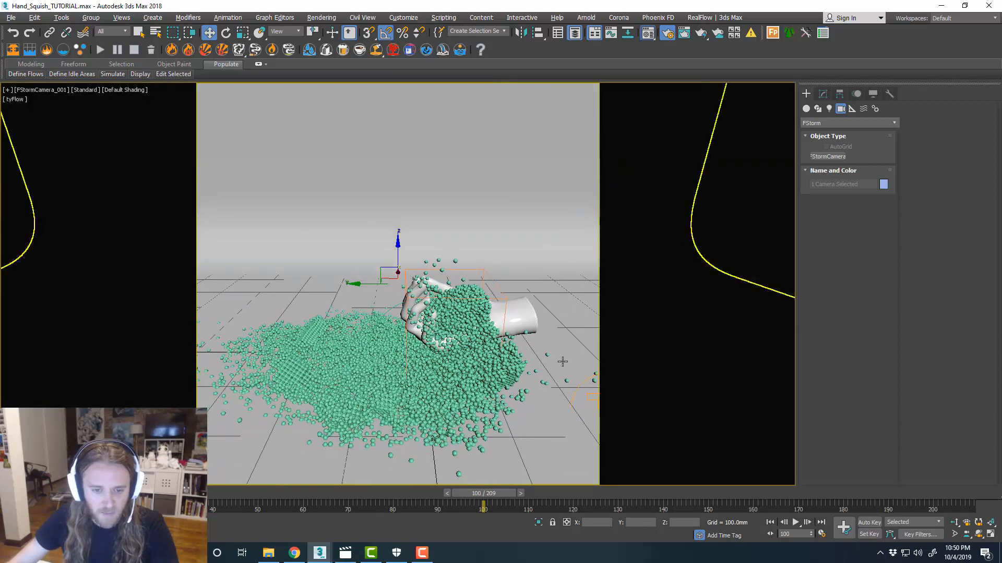
{"action": "left_click_drag", "start_coordinate": [493, 493], "coordinate": [240, 489]}
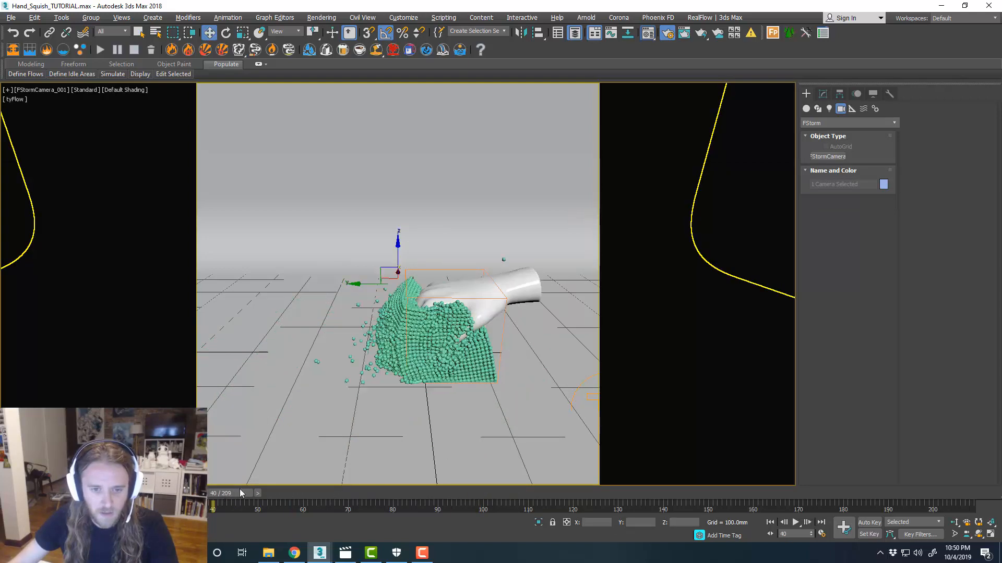
Step: Move the camera target to about X 21.7 mm inside the particles and the camera to about X -411.8 mm
{"action": "key", "text": "alt+w"}
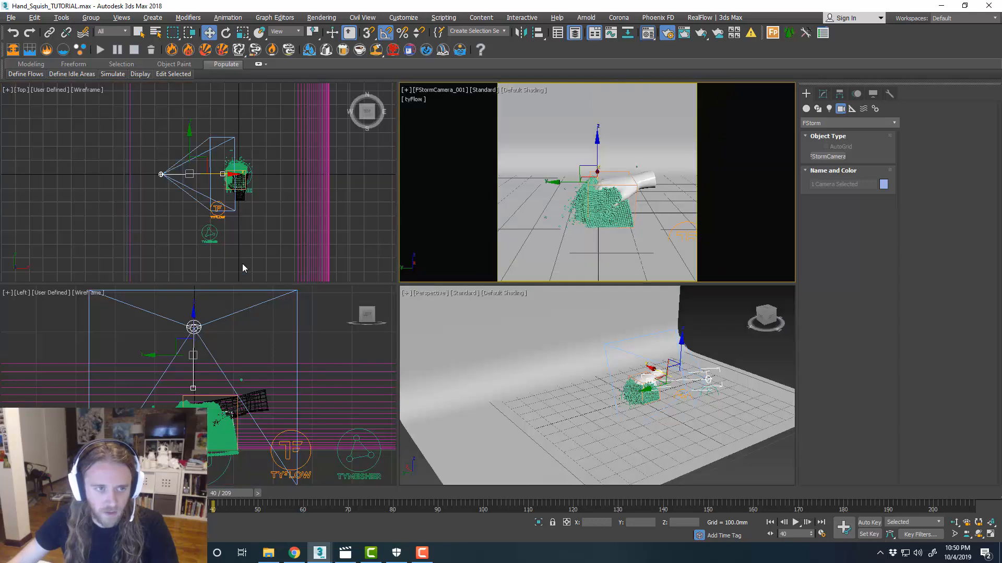
{"action": "middle_click_drag", "start_coordinate": [209, 222], "coordinate": [233, 216]}
{"action": "left_click", "coordinate": [165, 172]}
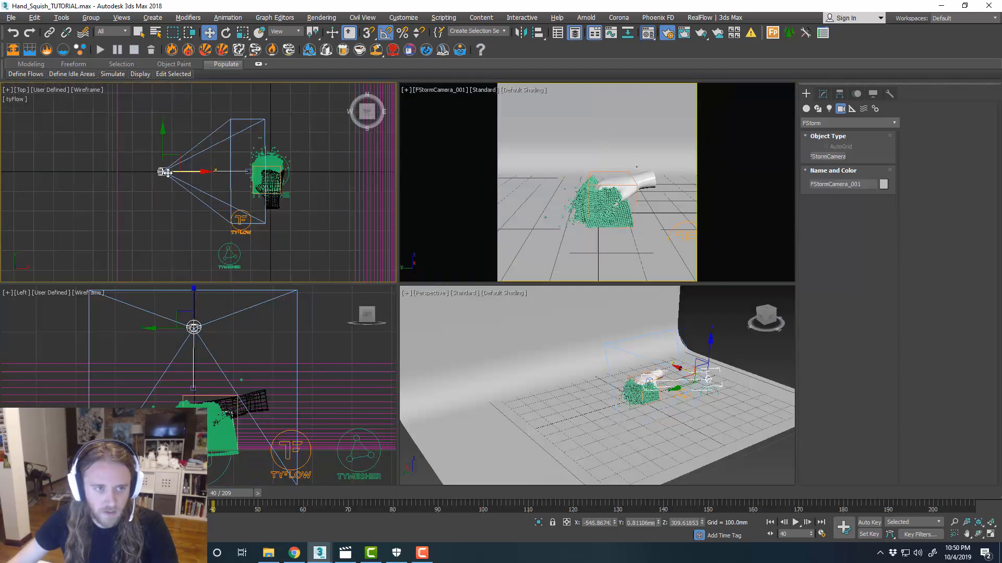
{"action": "left_click", "coordinate": [248, 171]}
{"action": "scroll", "coordinate": [253, 172], "scroll_direction": "up", "scroll_amount": 3}
{"action": "left_click_drag", "start_coordinate": [265, 171], "coordinate": [313, 172]}
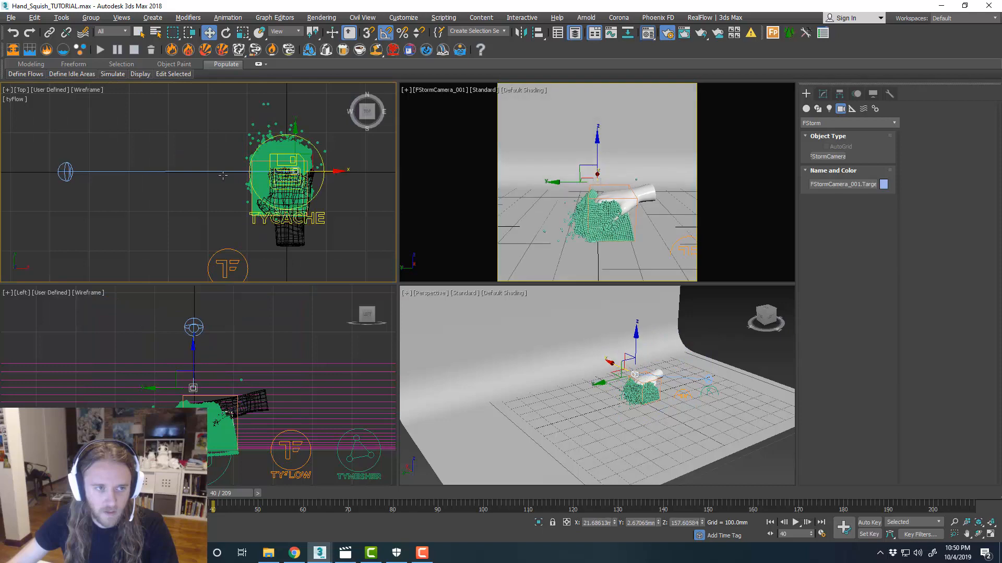
{"action": "left_click", "coordinate": [73, 174]}
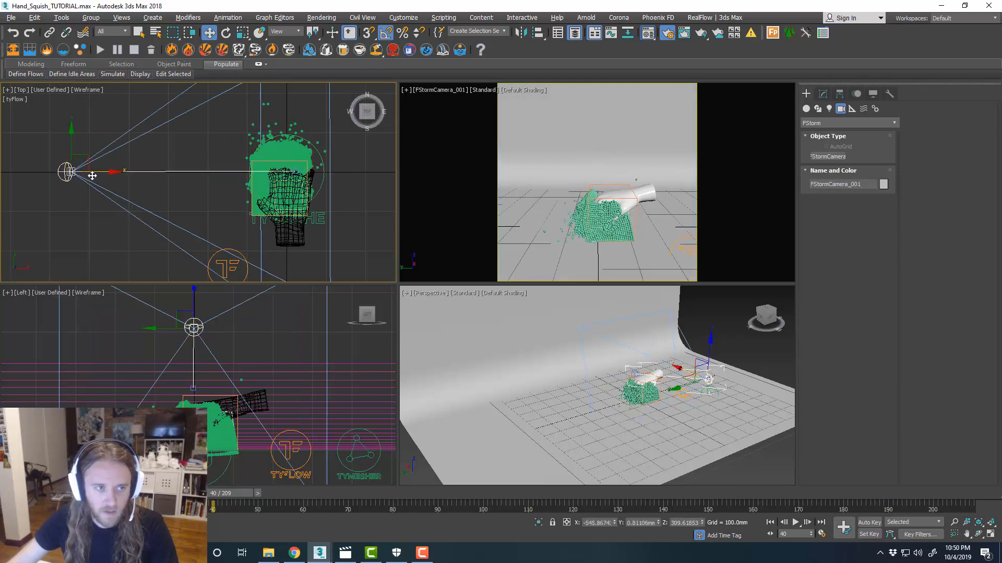
{"action": "left_click_drag", "start_coordinate": [96, 175], "coordinate": [150, 175]}
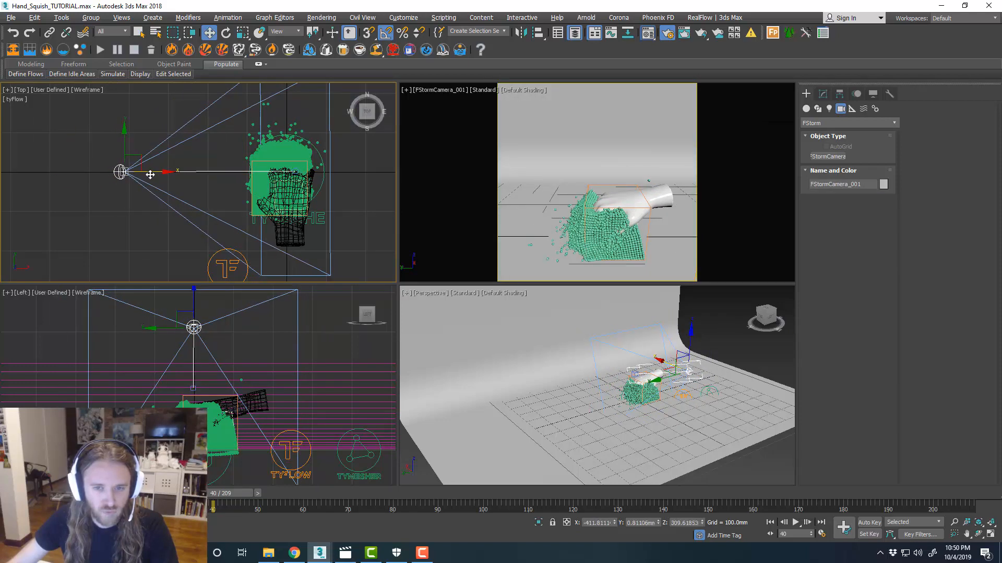
Step: Pan the camera view to frame the particle cube and hand, checking the composition at frames 45 and 14
{"action": "right_click", "coordinate": [592, 226]}
{"action": "key", "text": "alt+w"}
{"action": "middle_click_drag", "start_coordinate": [541, 277], "coordinate": [548, 234]}
{"action": "left_click_drag", "start_coordinate": [203, 493], "coordinate": [143, 493]}
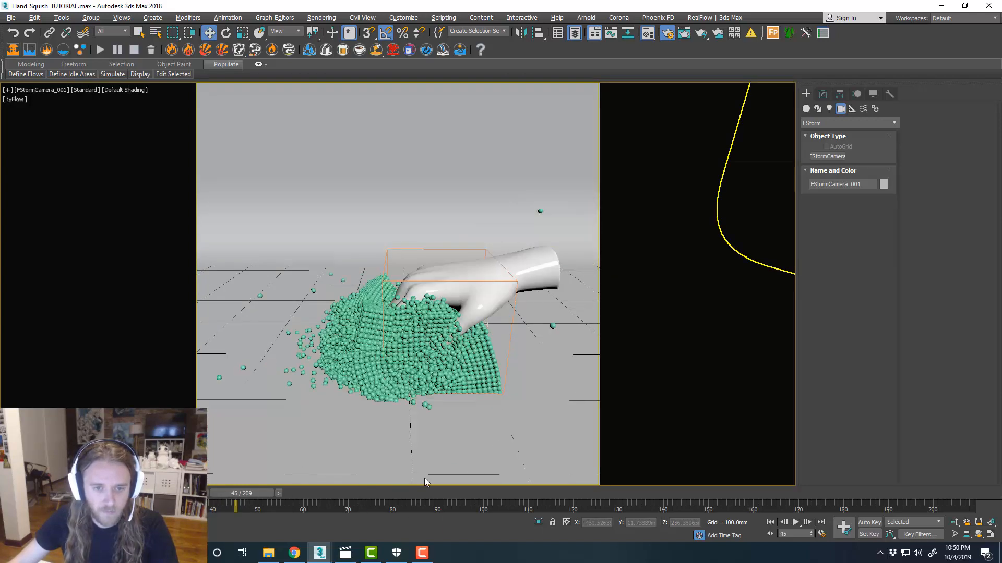
{"action": "middle_click_drag", "start_coordinate": [496, 389], "coordinate": [474, 380]}
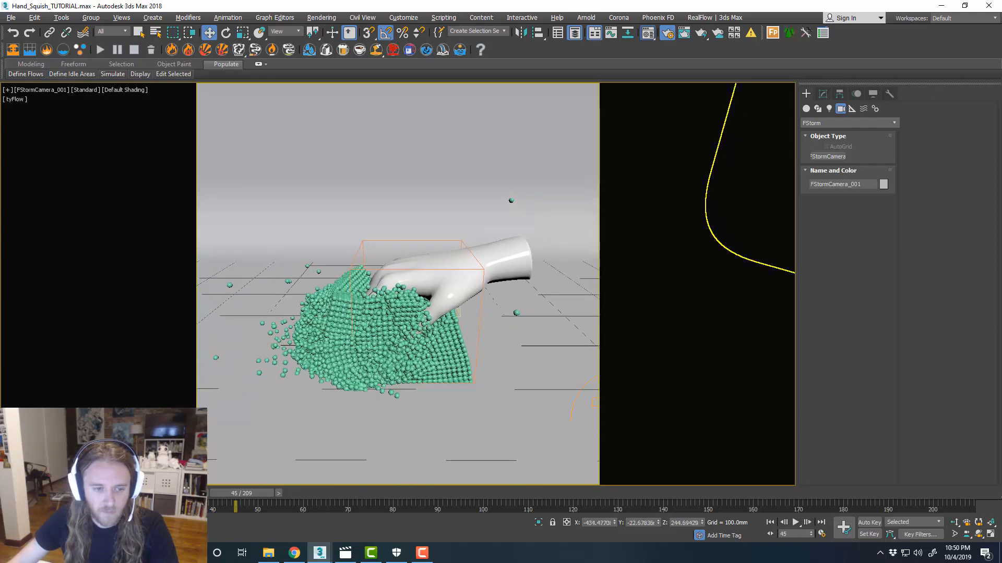
{"action": "left_click_drag", "start_coordinate": [235, 494], "coordinate": [104, 493]}
{"action": "mouse_move", "coordinate": [509, 415]}
{"action": "middle_mouse_down"}
{"action": "mouse_move", "coordinate": [485, 413]}
{"action": "mouse_move", "coordinate": [496, 412]}
{"action": "middle_mouse_up"}
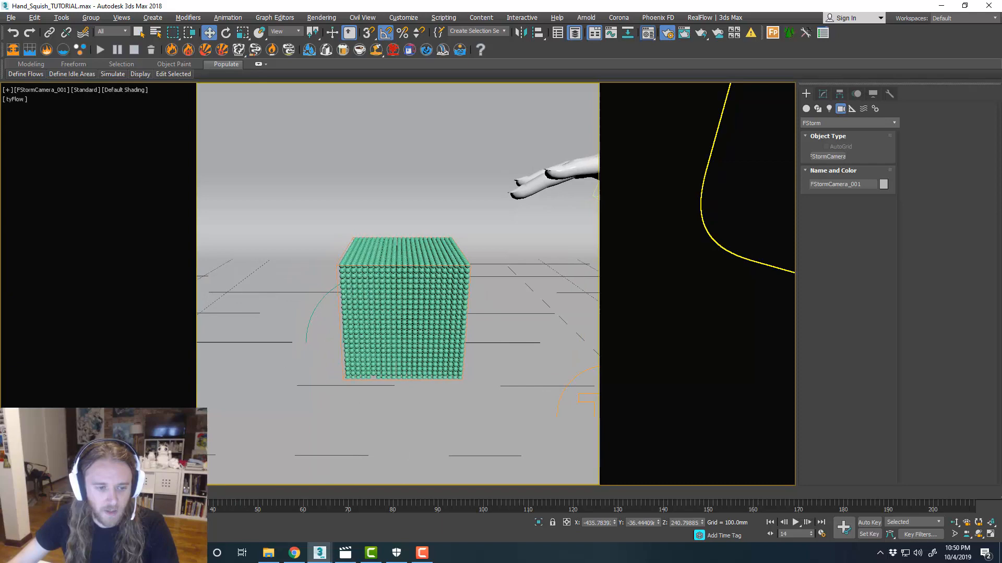
{"action": "left_click_drag", "start_coordinate": [105, 493], "coordinate": [224, 493]}
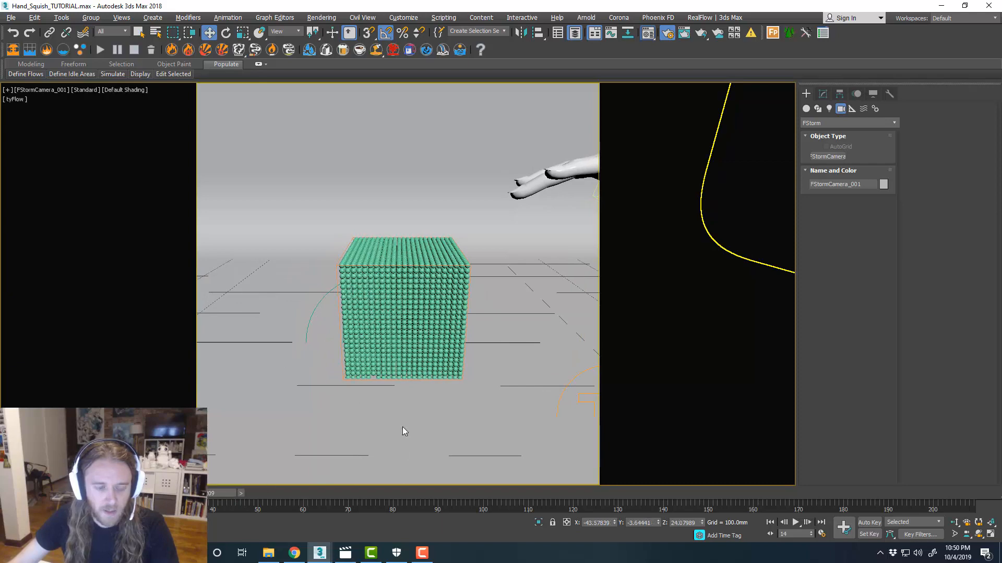
{"action": "left_click", "coordinate": [346, 554]}
{"action": "left_click", "coordinate": [347, 554]}
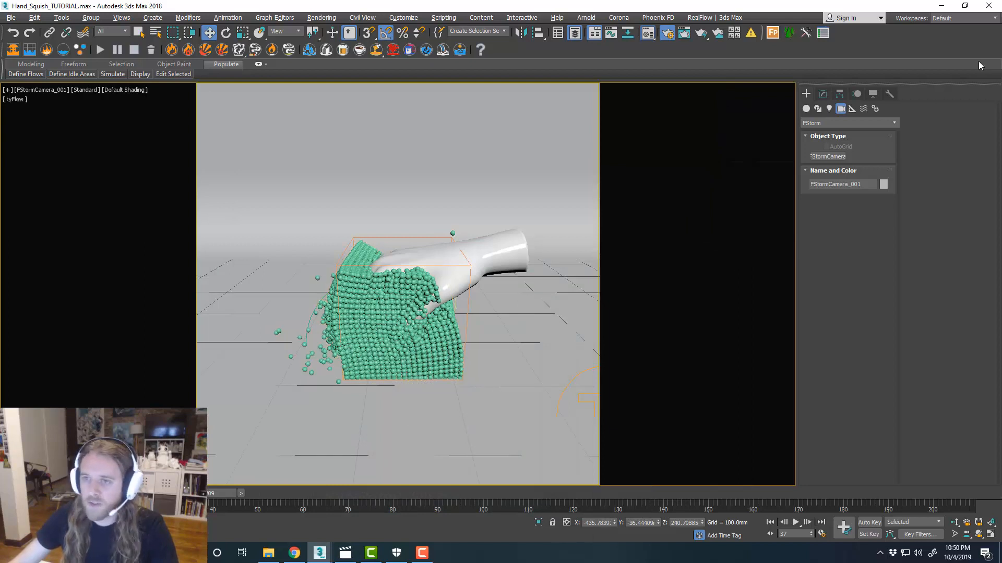
Step: Assign the purple 02 - Default FStorm material to the tyMesher particle mesh and check its diffuse colour without changing it
{"action": "key", "text": "m"}
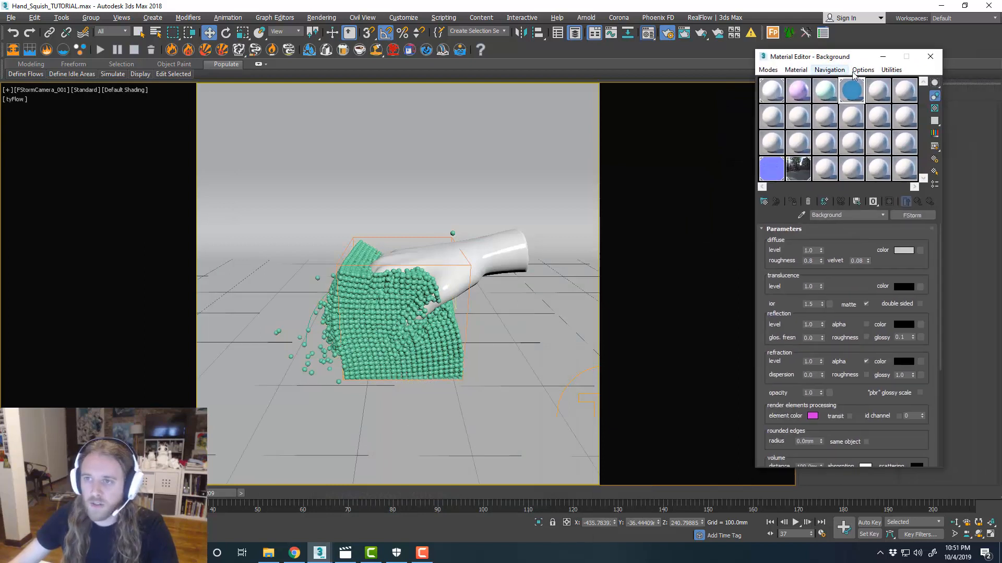
{"action": "left_click", "coordinate": [798, 93]}
{"action": "left_click", "coordinate": [440, 282]}
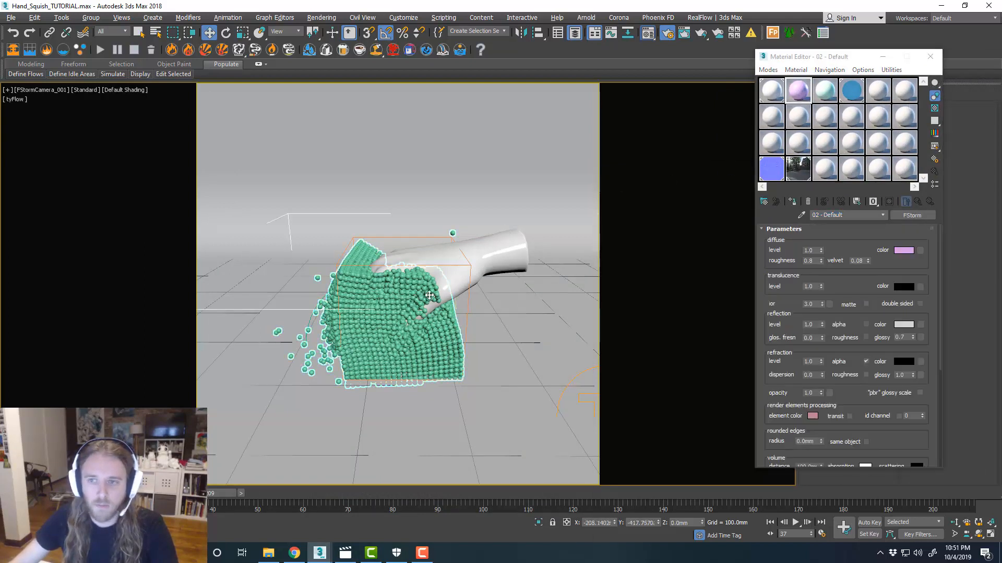
{"action": "left_click", "coordinate": [801, 89]}
{"action": "left_click", "coordinate": [793, 202]}
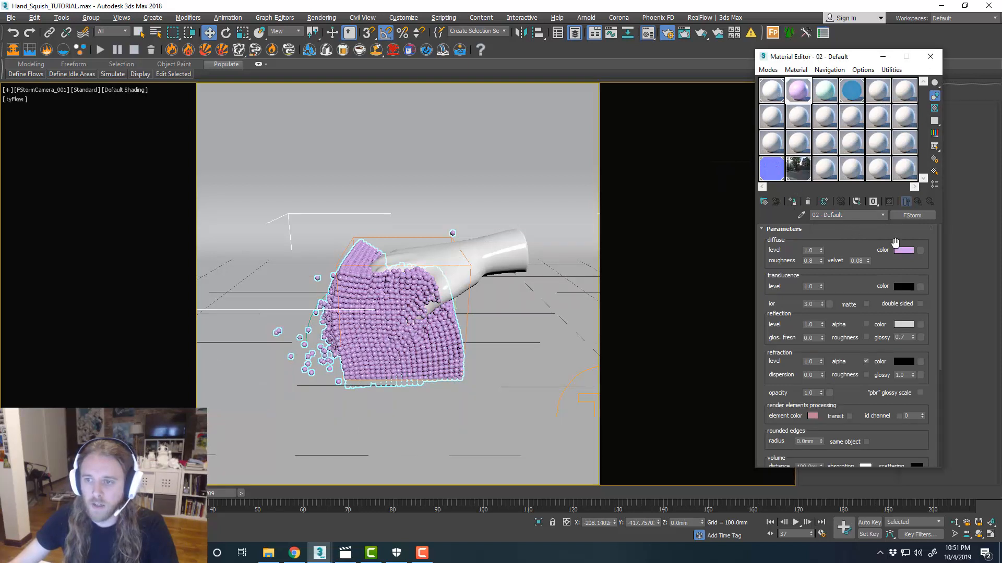
{"action": "left_click", "coordinate": [906, 251]}
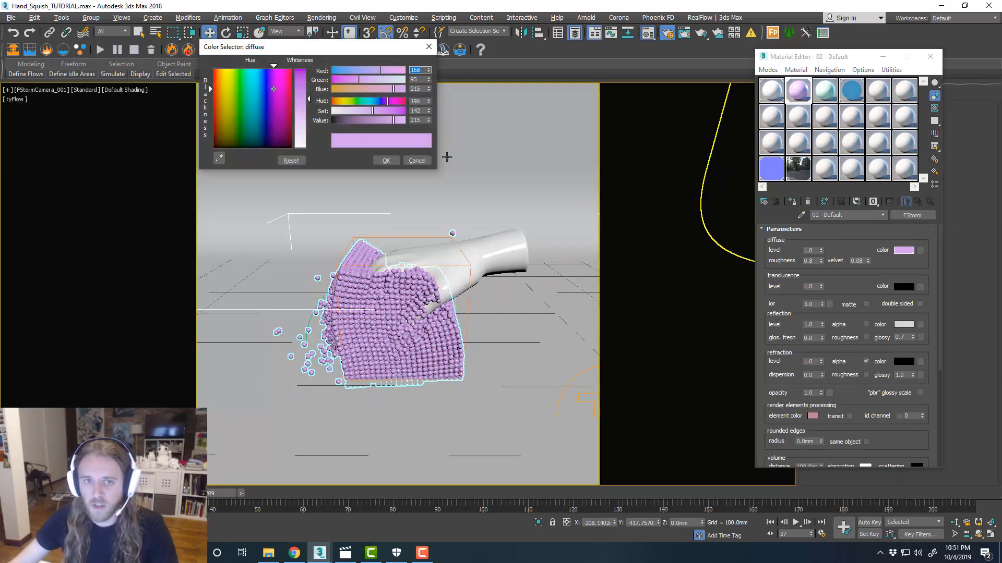
{"action": "left_click", "coordinate": [416, 159]}
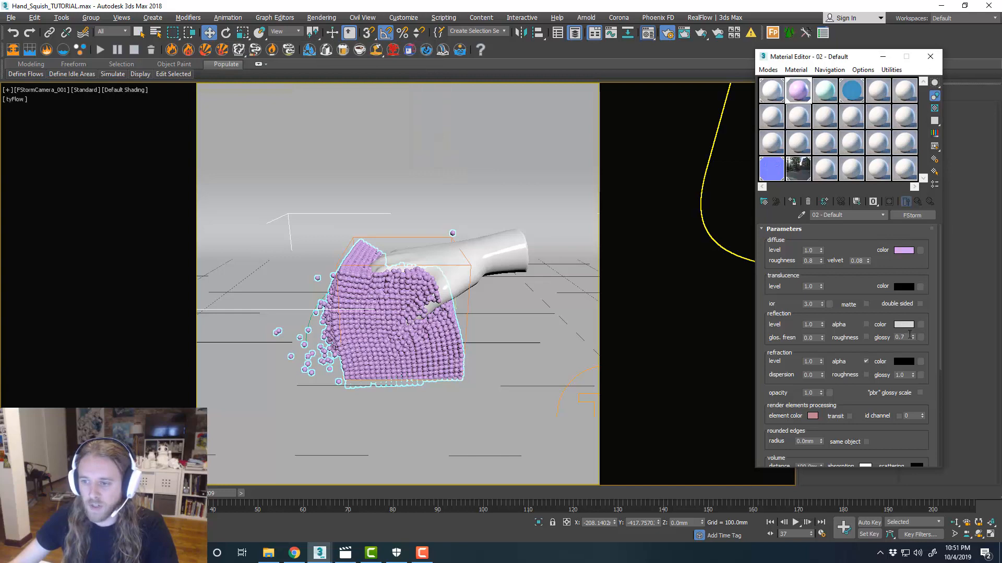
{"action": "left_click", "coordinate": [930, 57]}
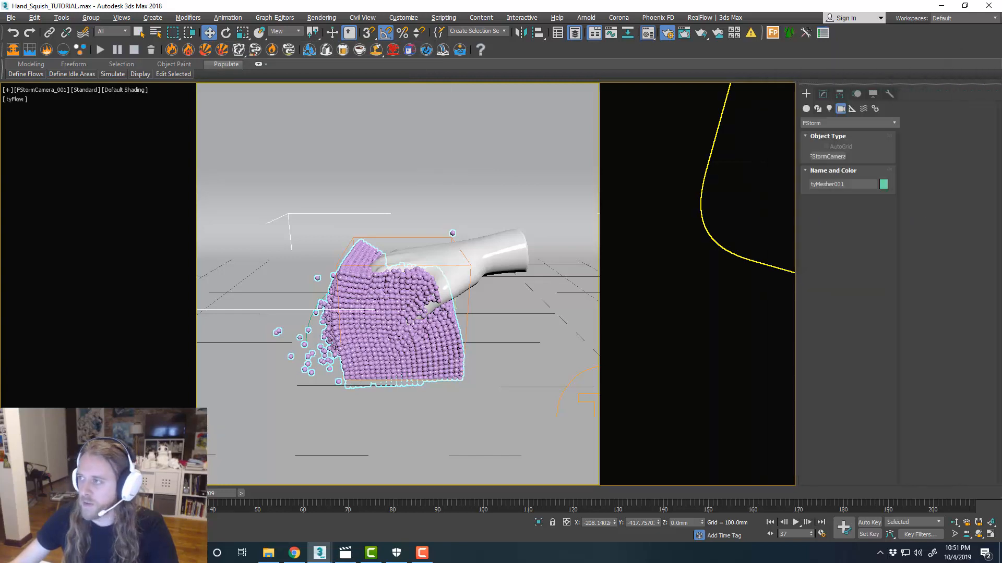
Step: Create a disk-shaped FStorm light about 310 mm in size in the Top view, off to the camera's side of the particles
{"action": "key", "text": "alt+w"}
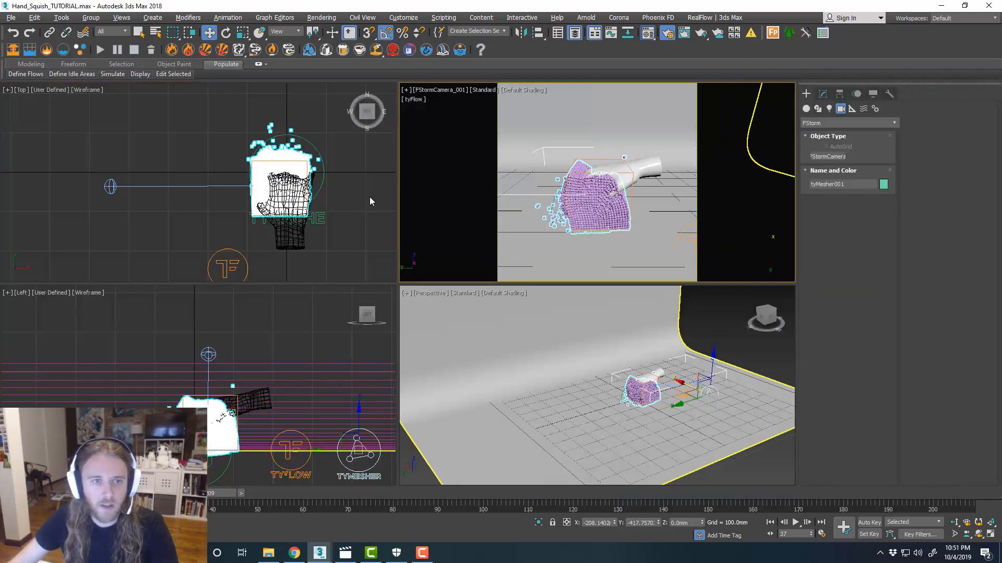
{"action": "key", "text": "alt+w"}
{"action": "scroll", "coordinate": [336, 202], "scroll_direction": "down", "scroll_amount": 5}
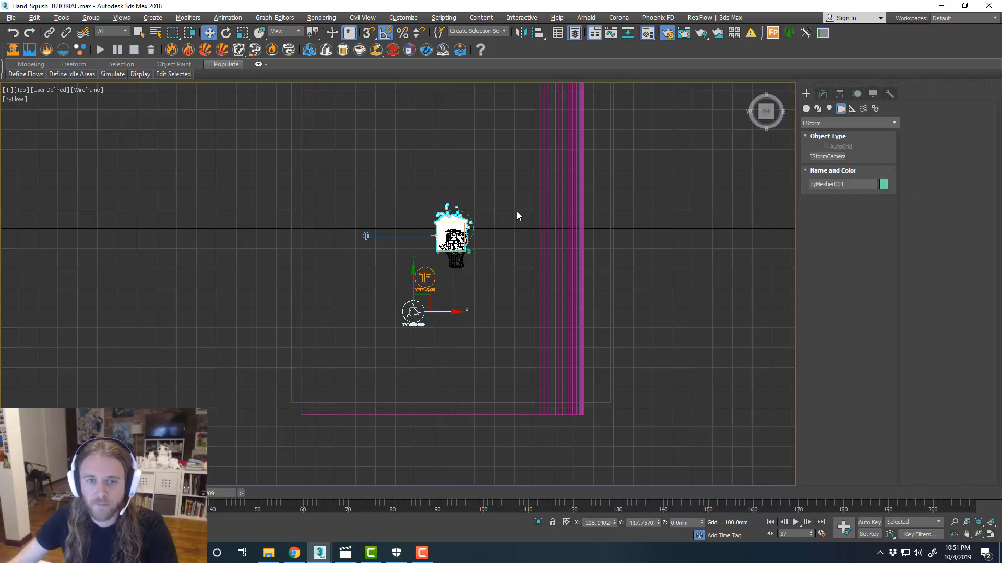
{"action": "left_click", "coordinate": [829, 109]}
{"action": "left_click", "coordinate": [837, 122]}
{"action": "left_click", "coordinate": [834, 160]}
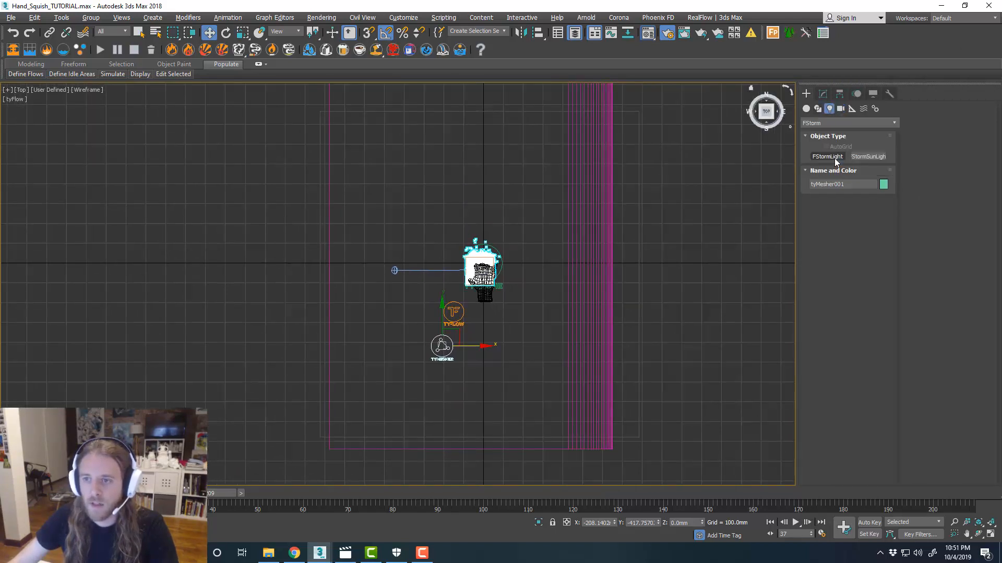
{"action": "left_click", "coordinate": [828, 157]}
{"action": "left_click", "coordinate": [876, 290]}
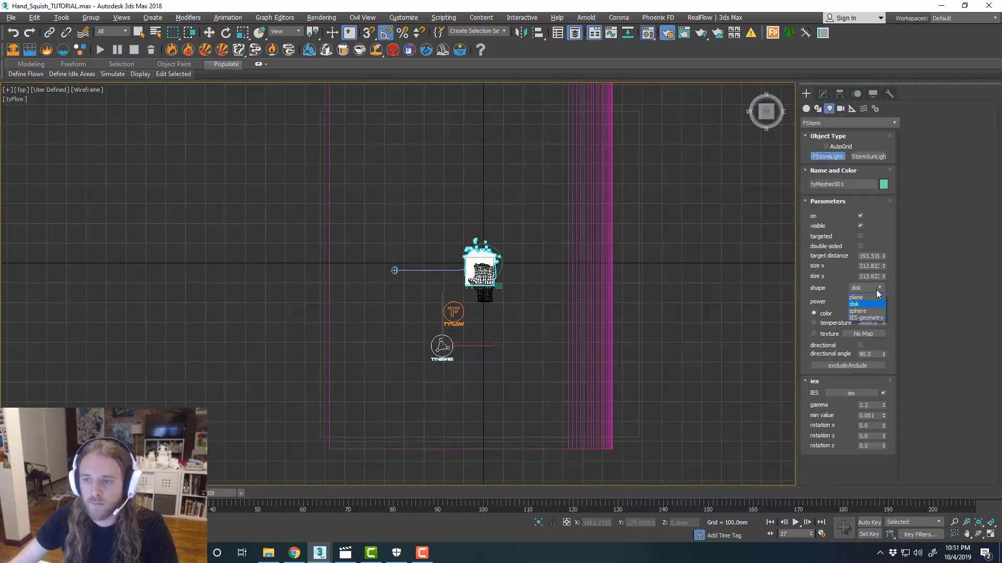
{"action": "left_click", "coordinate": [866, 296]}
{"action": "left_click_drag", "start_coordinate": [357, 196], "coordinate": [382, 139]}
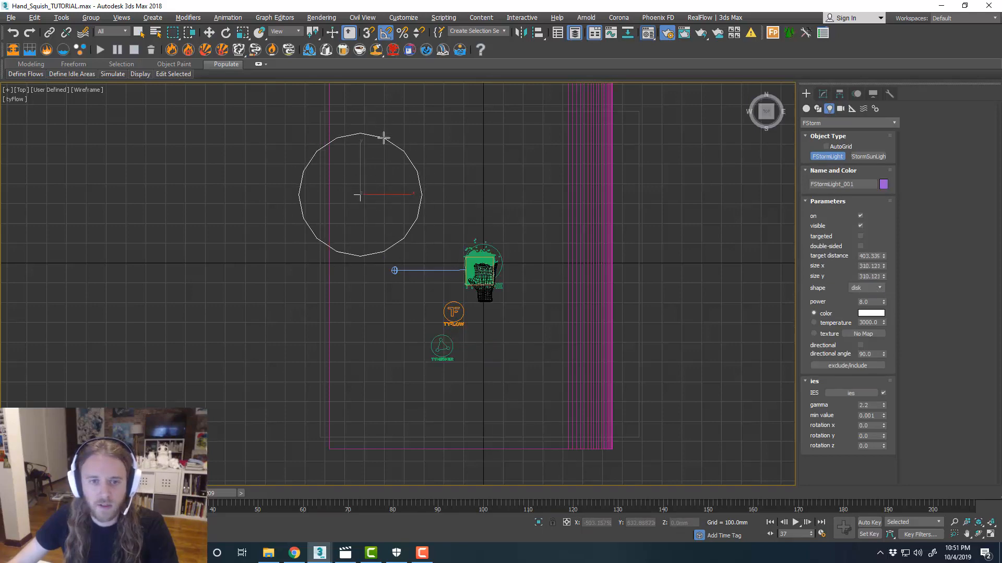
Step: Rotate the disk light so that it aims toward the particles and hand
{"action": "key", "text": "alt+w"}
{"action": "key", "text": "alt+w"}
{"action": "key", "text": "e"}
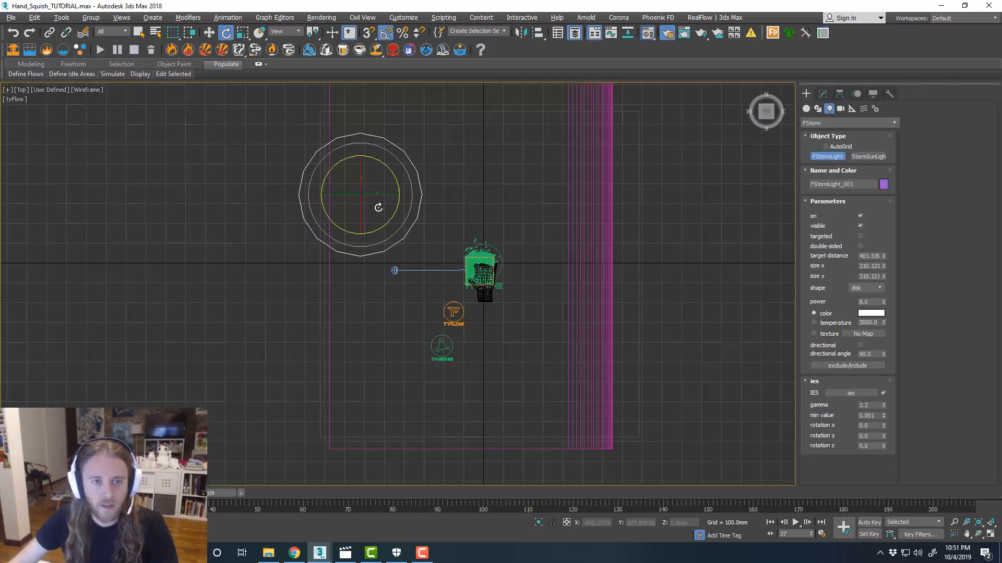
{"action": "left_click_drag", "start_coordinate": [381, 205], "coordinate": [362, 187]}
{"action": "key", "text": "alt+w"}
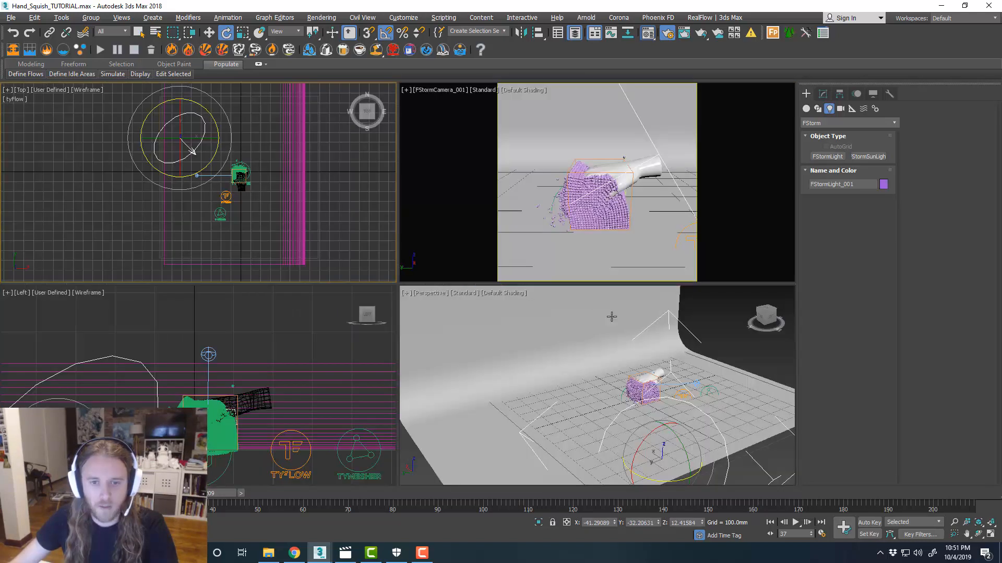
Step: Raise the light above the floor and adjust its aim at the particles to about X -41°, Y -42°, Z 19°
{"action": "key", "text": "alt+w"}
{"action": "scroll", "coordinate": [562, 361], "scroll_direction": "down", "scroll_amount": 3}
{"action": "key", "text": "w"}
{"action": "left_click_drag", "start_coordinate": [563, 360], "coordinate": [571, 261]}
{"action": "middle_click_drag", "start_coordinate": [576, 301], "coordinate": [454, 364]}
{"action": "scroll", "coordinate": [450, 343], "scroll_direction": "up", "scroll_amount": 4}
{"action": "scroll", "coordinate": [451, 343], "scroll_direction": "up", "scroll_amount": 2}
{"action": "key", "text": "e"}
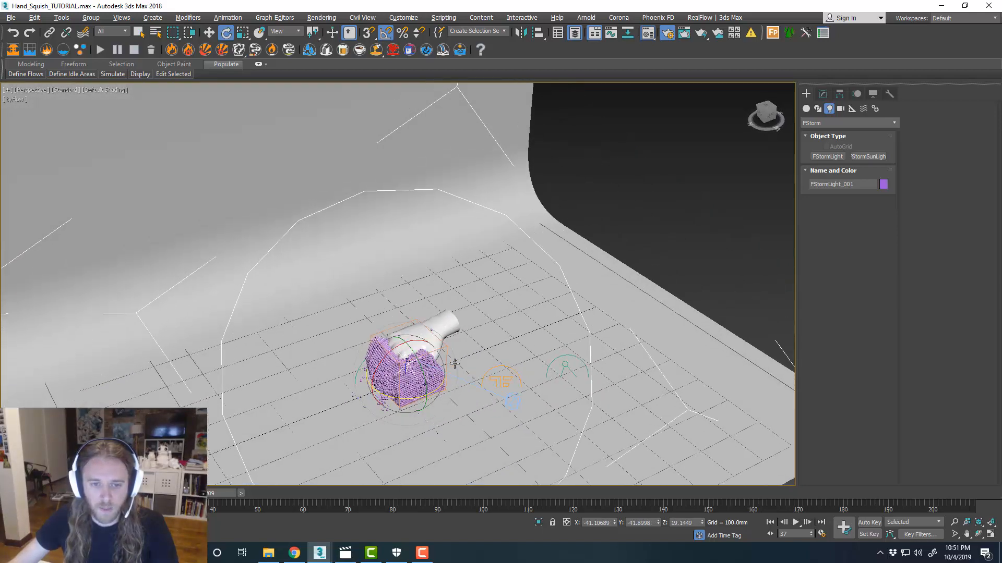
{"action": "scroll", "coordinate": [454, 304], "scroll_direction": "down", "scroll_amount": 5}
{"action": "middle_click_drag", "start_coordinate": [488, 308], "coordinate": [565, 320], "text": "alt"}
{"action": "scroll", "coordinate": [528, 320], "scroll_direction": "up", "scroll_amount": 3}
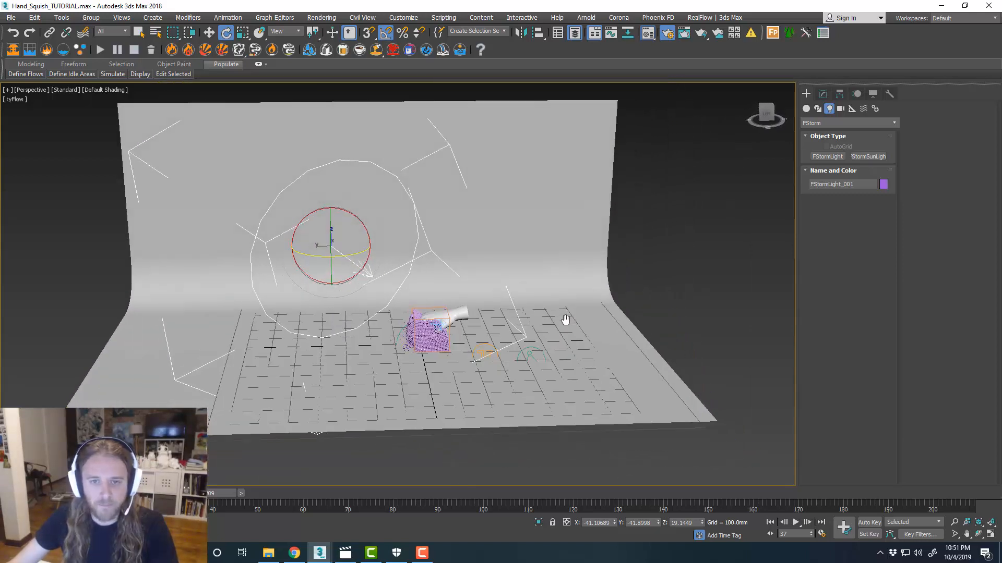
Step: Show the scene full-size through the FStorm camera and open the Environment settings in Render Setup
{"action": "key", "text": "alt+w"}
{"action": "left_click", "coordinate": [620, 213]}
{"action": "key", "text": "alt+w"}
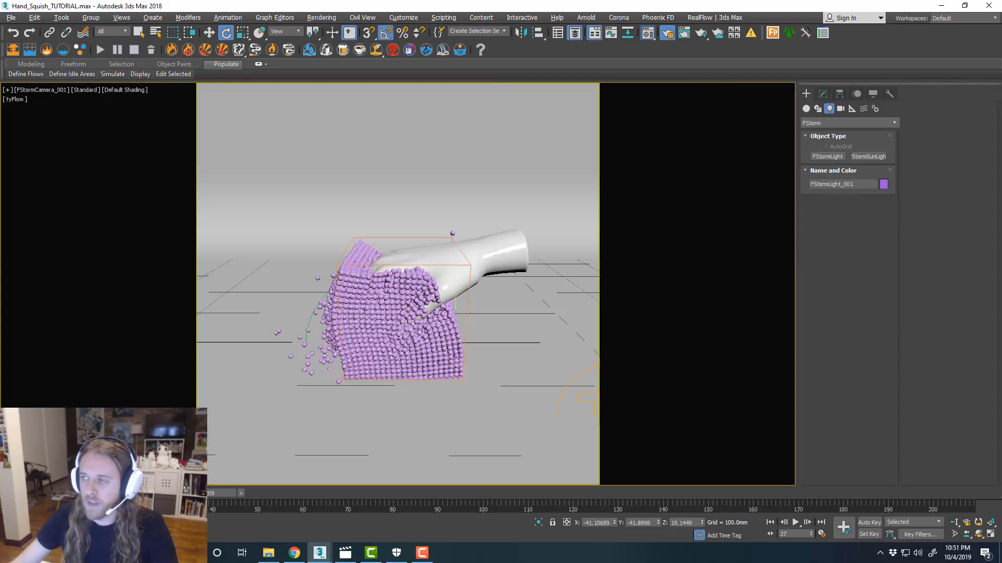
{"action": "key", "text": "F10"}
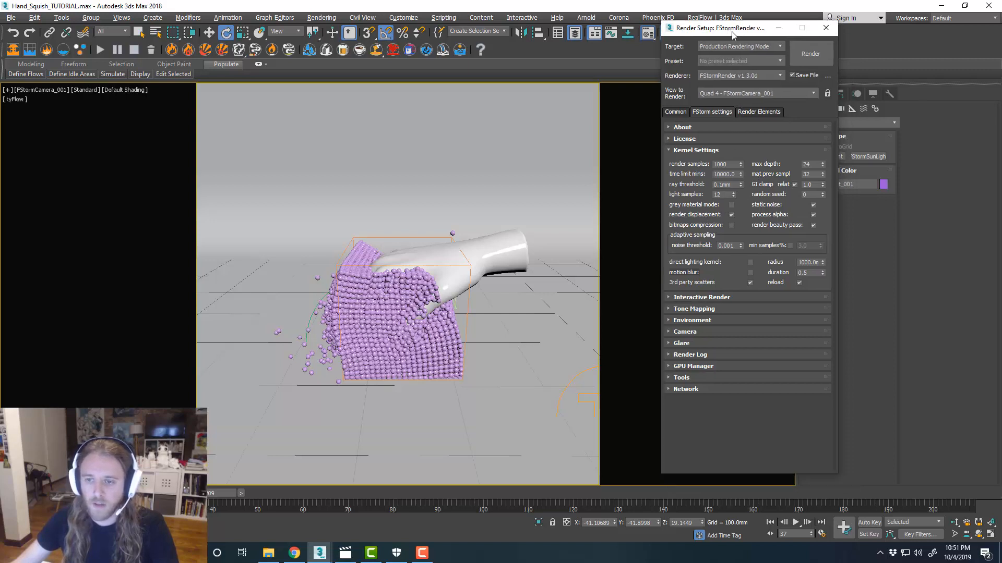
{"action": "left_click_drag", "start_coordinate": [741, 38], "coordinate": [729, 26]}
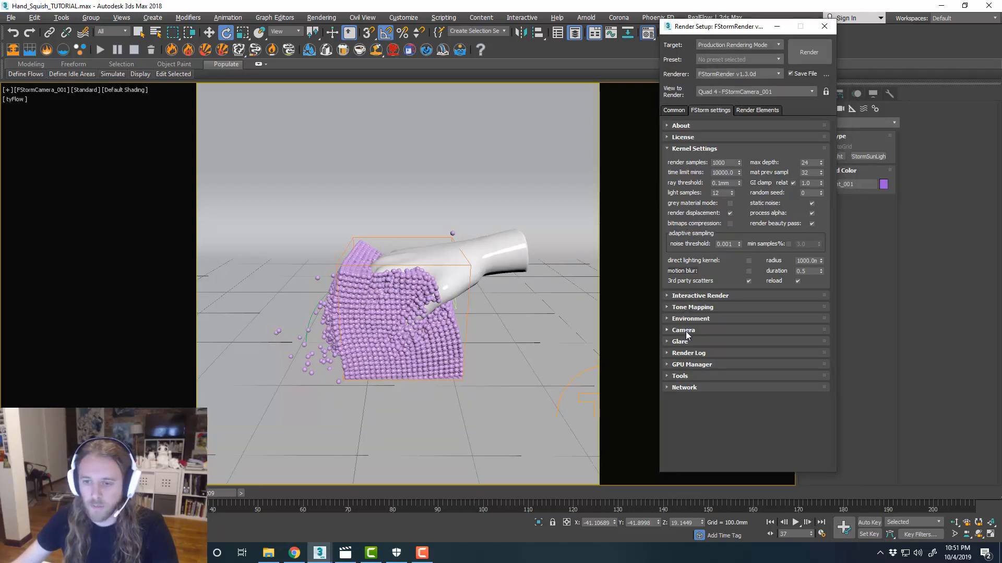
{"action": "left_click", "coordinate": [712, 320]}
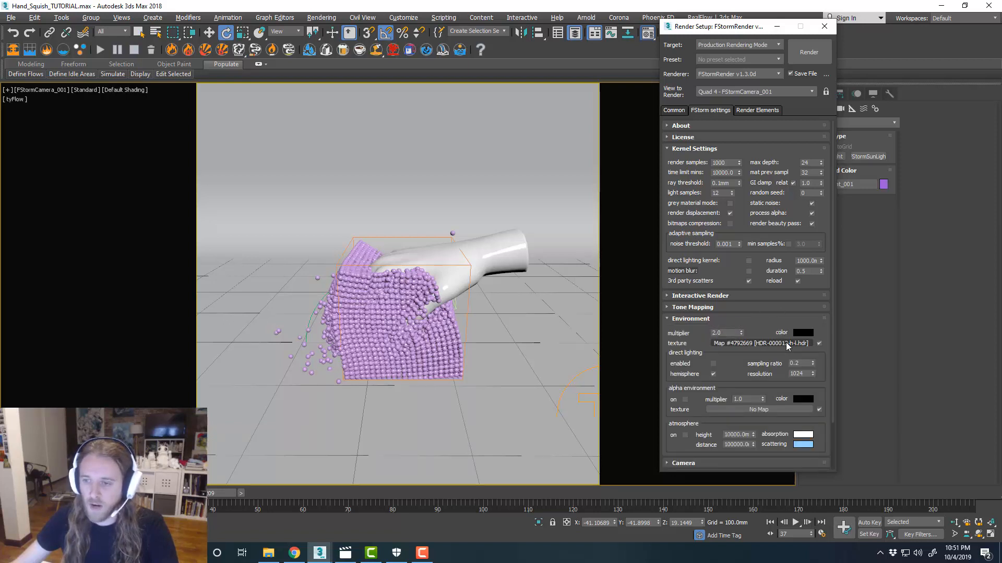
Step: Show the environment's HDR-000013-h-l.hdr map in the Material Editor and place the Render Setup window beside it
{"action": "key", "text": "m"}
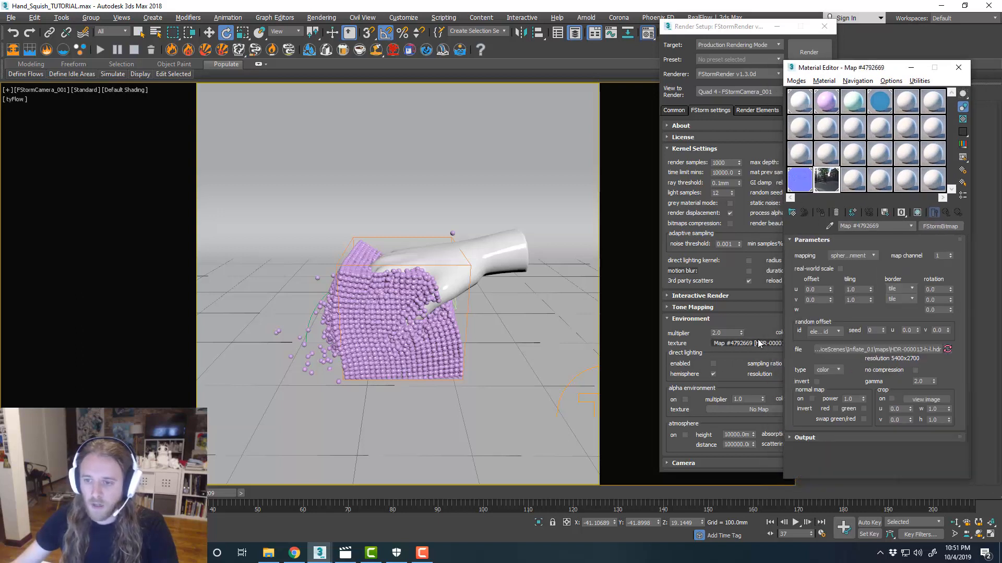
{"action": "left_click", "coordinate": [724, 33]}
{"action": "left_click_drag", "start_coordinate": [724, 32], "coordinate": [667, 42]}
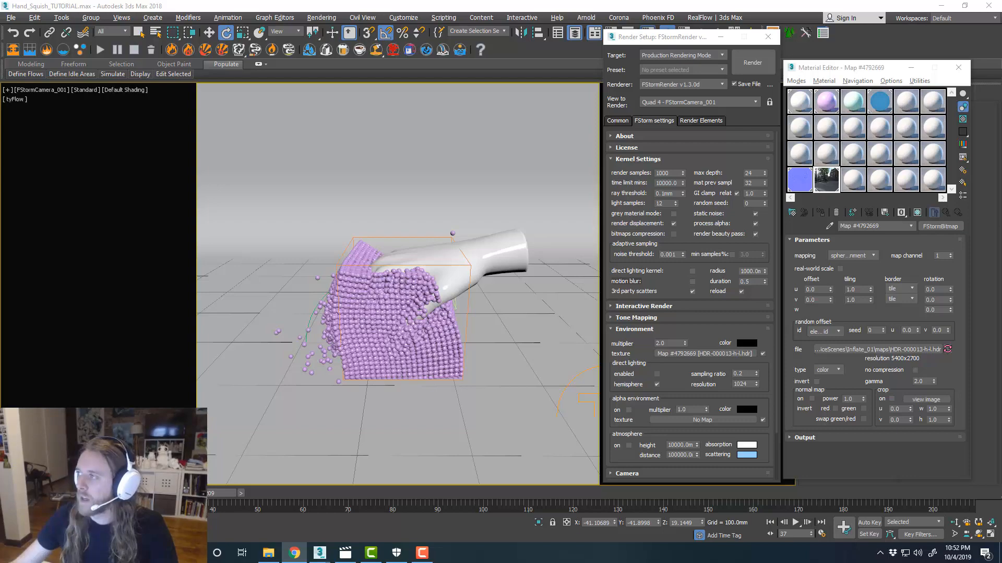
Step: Switch to Chrome and browse the full HDRI catalogue on HDRI Haven for possible environment maps
{"action": "key", "text": "alt+Tab"}
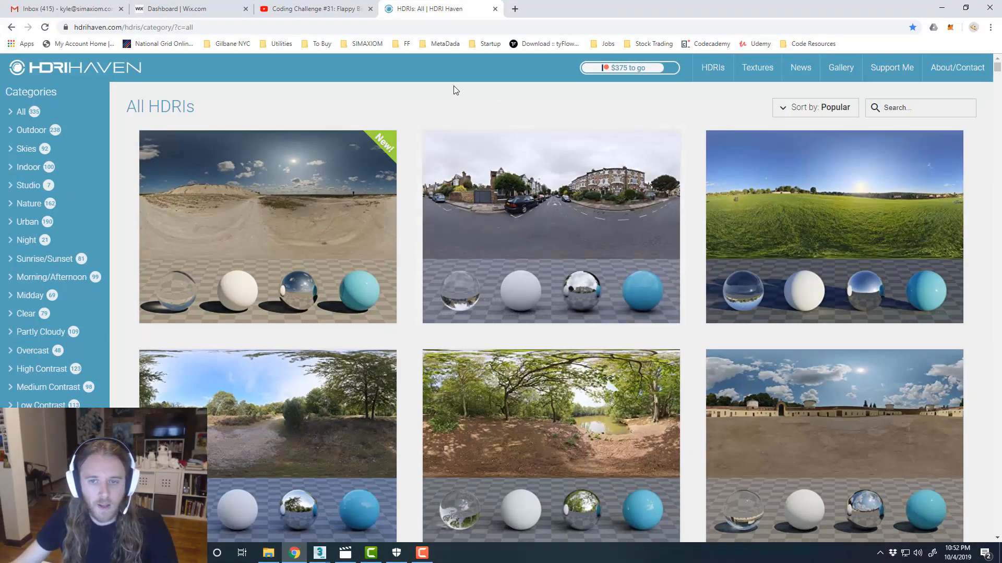
{"action": "scroll", "coordinate": [453, 85], "scroll_direction": "down", "scroll_amount": 6}
{"action": "scroll", "coordinate": [453, 85], "scroll_direction": "up", "scroll_amount": 6}
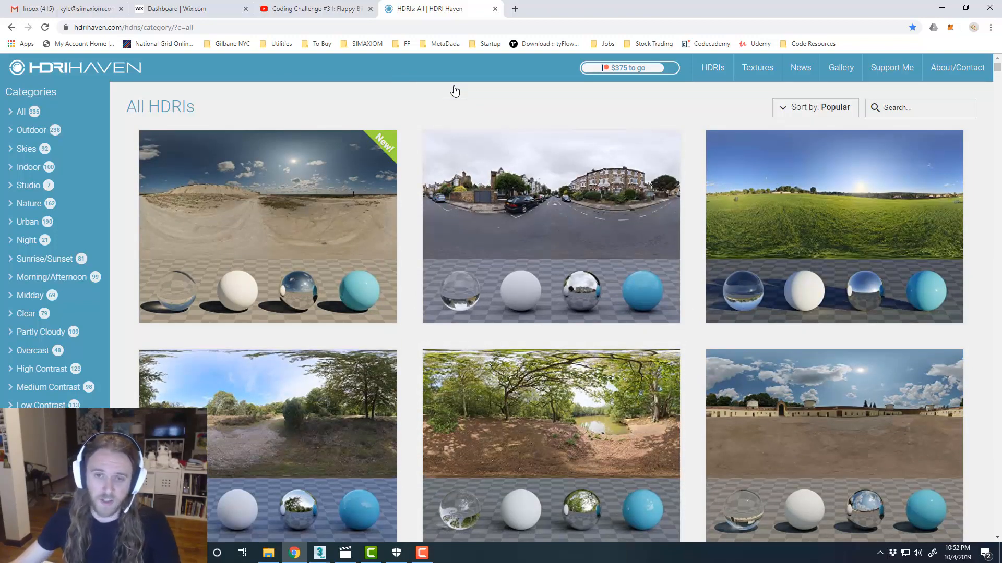
{"action": "scroll", "coordinate": [550, 162], "scroll_direction": "down", "scroll_amount": 6}
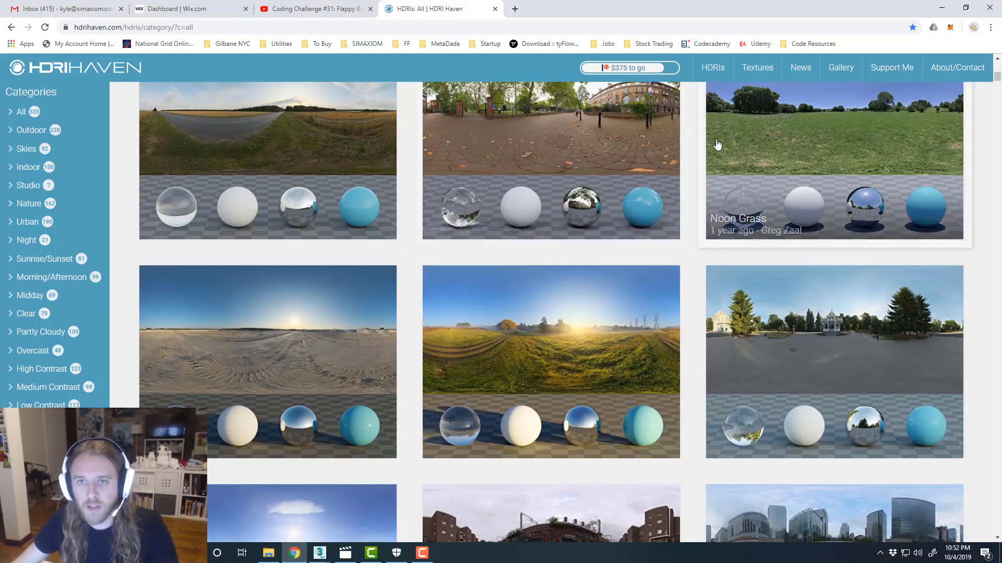
{"action": "scroll", "coordinate": [694, 156], "scroll_direction": "down", "scroll_amount": 6}
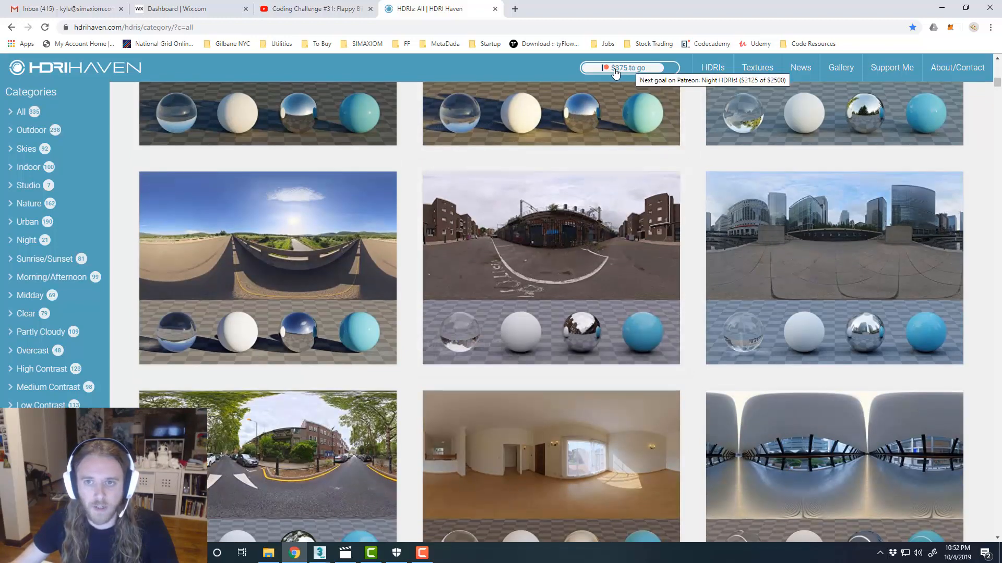
{"action": "scroll", "coordinate": [616, 208], "scroll_direction": "down", "scroll_amount": 3}
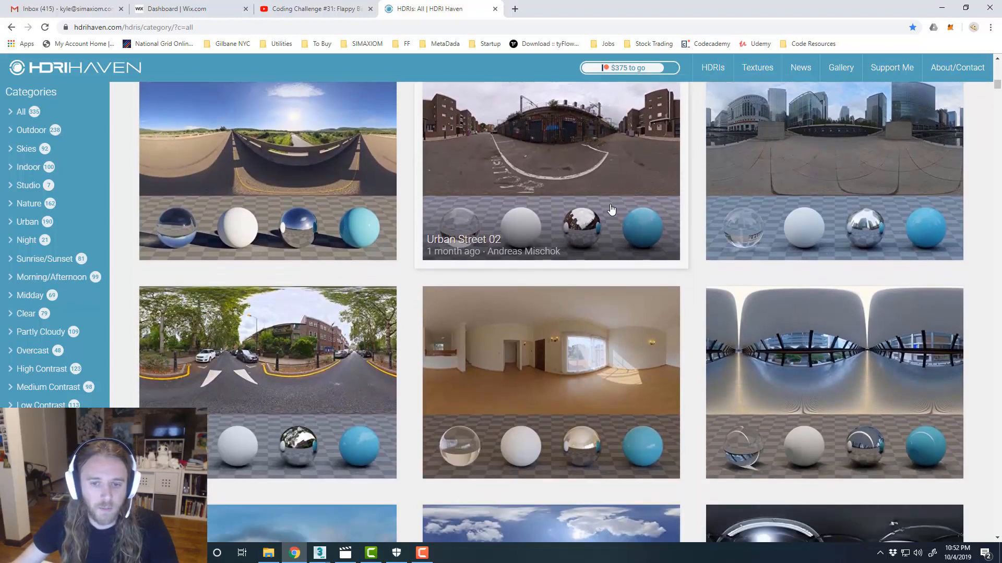
{"action": "scroll", "coordinate": [616, 210], "scroll_direction": "down", "scroll_amount": 2}
{"action": "scroll", "coordinate": [651, 216], "scroll_direction": "down", "scroll_amount": 4}
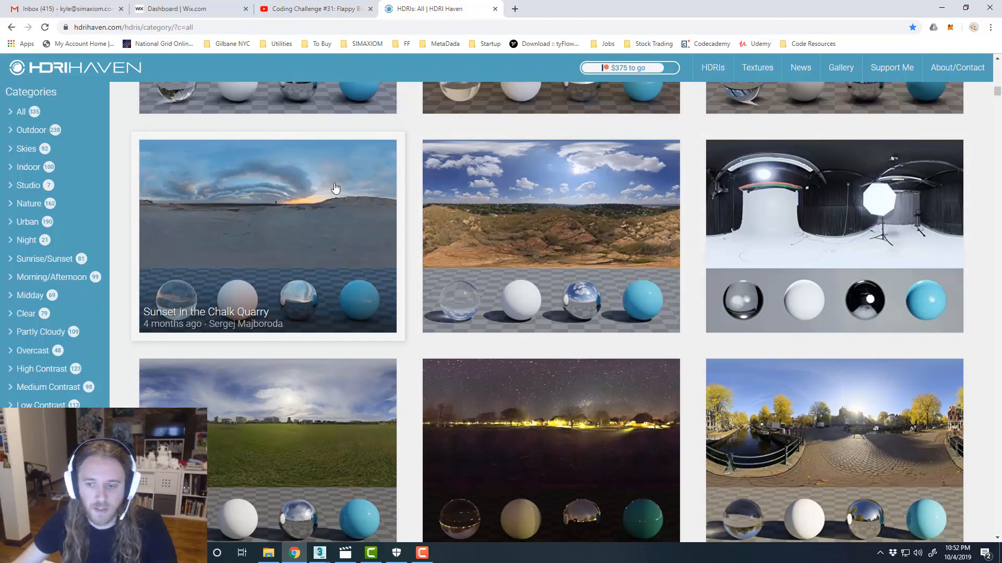
{"action": "scroll", "coordinate": [794, 216], "scroll_direction": "down", "scroll_amount": 8}
{"action": "scroll", "coordinate": [794, 216], "scroll_direction": "down", "scroll_amount": 7}
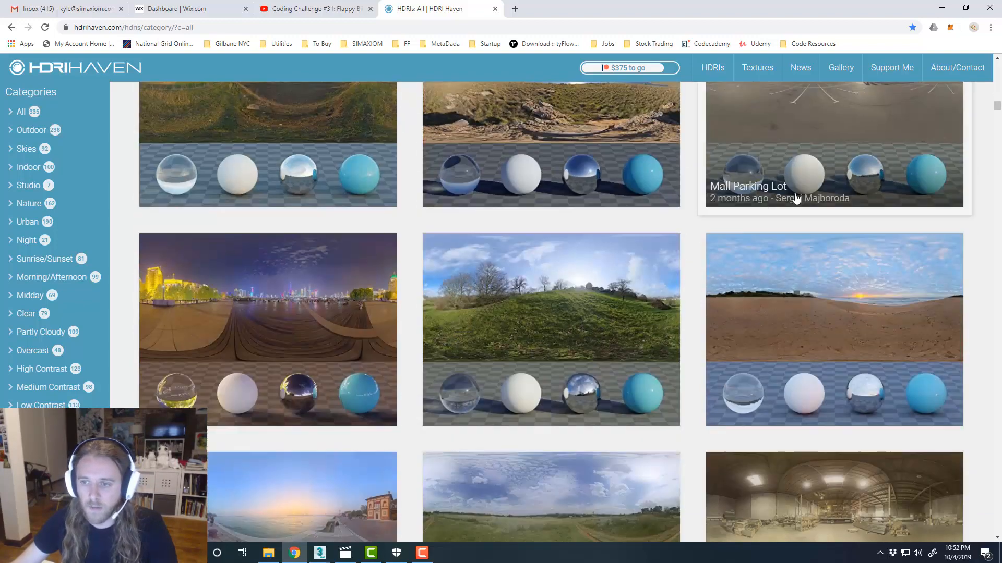
Step: Highlight the hdrihaven.com address, look through more of the site's HDRIs and switch back to 3ds Max
{"action": "left_click", "coordinate": [108, 30]}
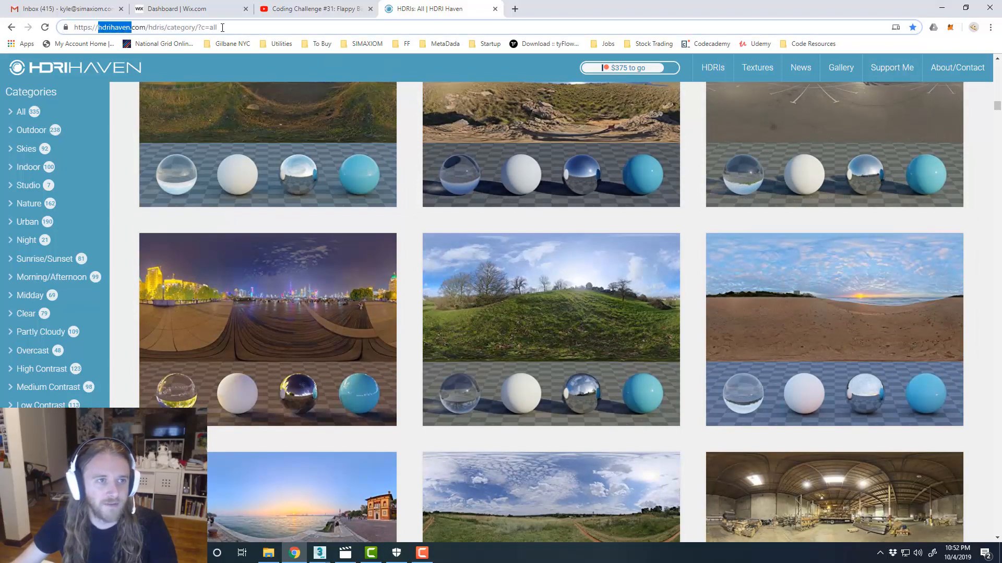
{"action": "left_click", "coordinate": [255, 27]}
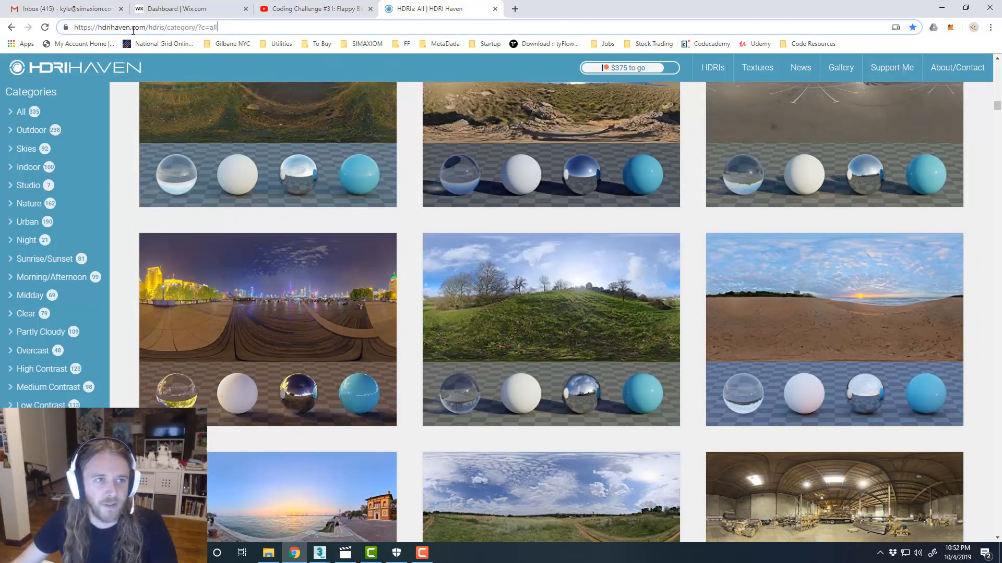
{"action": "left_click", "coordinate": [693, 177]}
{"action": "scroll", "coordinate": [697, 180], "scroll_direction": "down", "scroll_amount": 5}
{"action": "scroll", "coordinate": [694, 187], "scroll_direction": "down", "scroll_amount": 6}
{"action": "scroll", "coordinate": [694, 188], "scroll_direction": "up", "scroll_amount": 7}
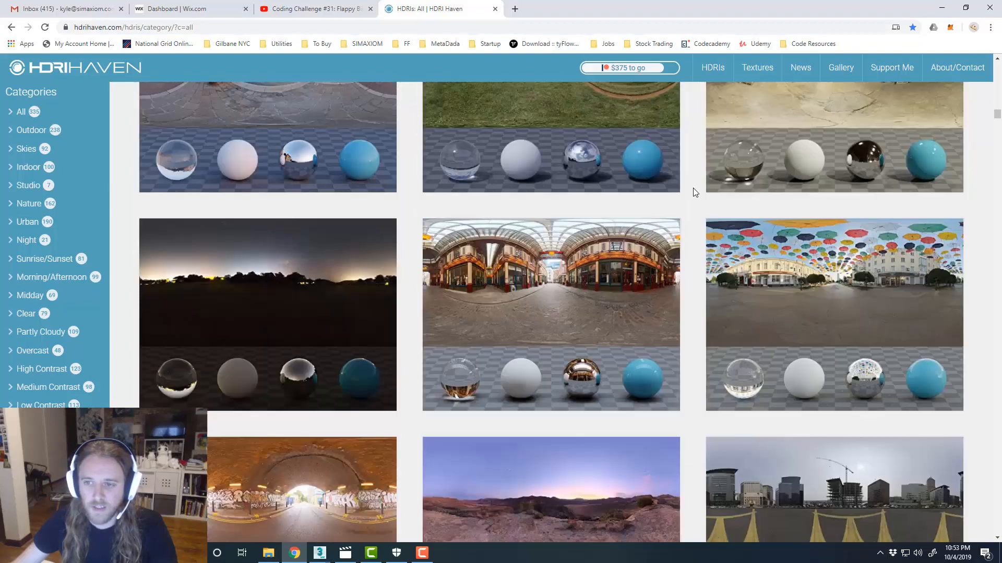
{"action": "scroll", "coordinate": [696, 195], "scroll_direction": "down", "scroll_amount": 5}
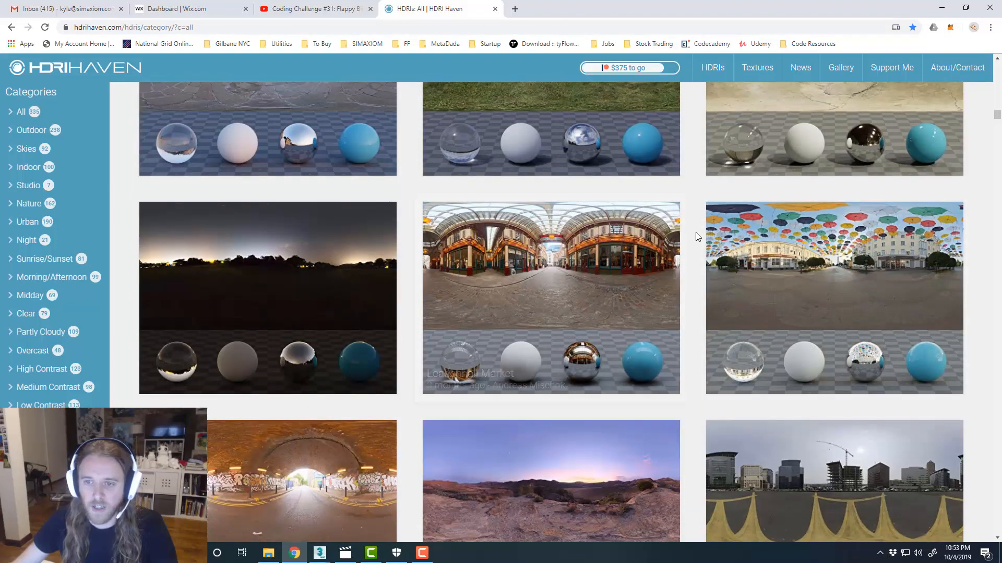
{"action": "scroll", "coordinate": [697, 233], "scroll_direction": "down", "scroll_amount": 5}
{"action": "scroll", "coordinate": [698, 231], "scroll_direction": "down", "scroll_amount": 5}
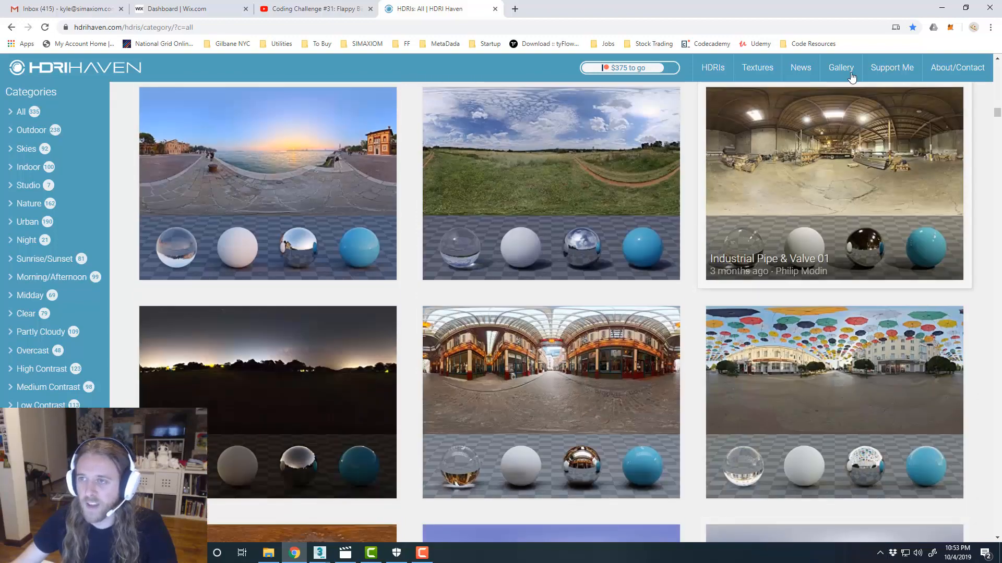
{"action": "left_click", "coordinate": [951, 9]}
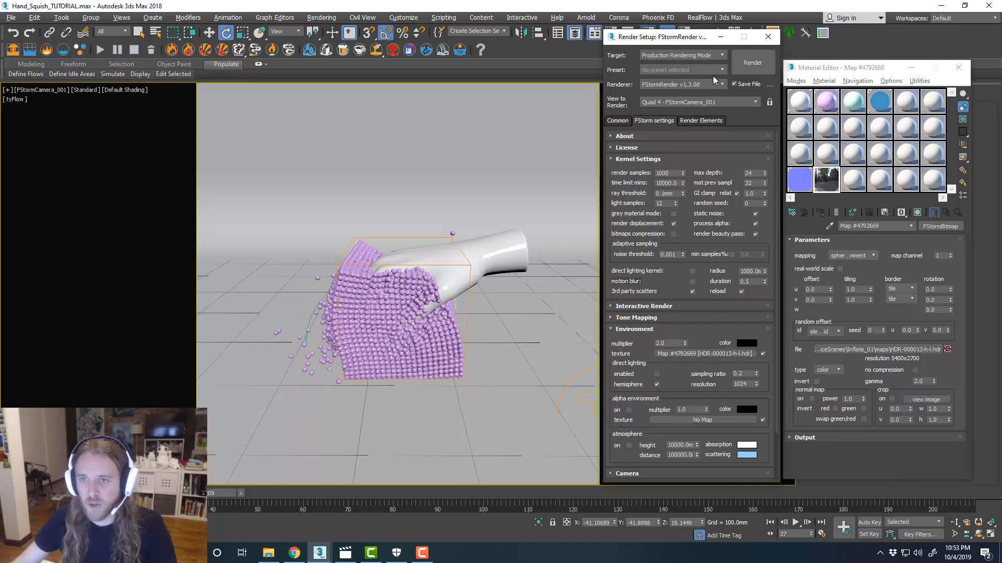
Step: Close the Material Editor and Render Setup, and show the light's parameters alongside the full-size FStorm camera view
{"action": "left_click", "coordinate": [958, 67]}
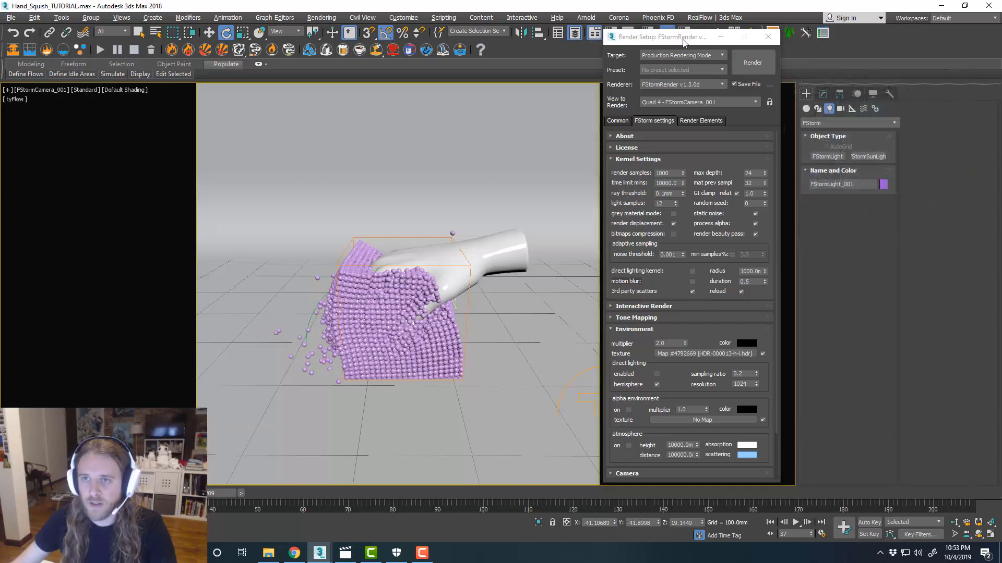
{"action": "left_click", "coordinate": [768, 36]}
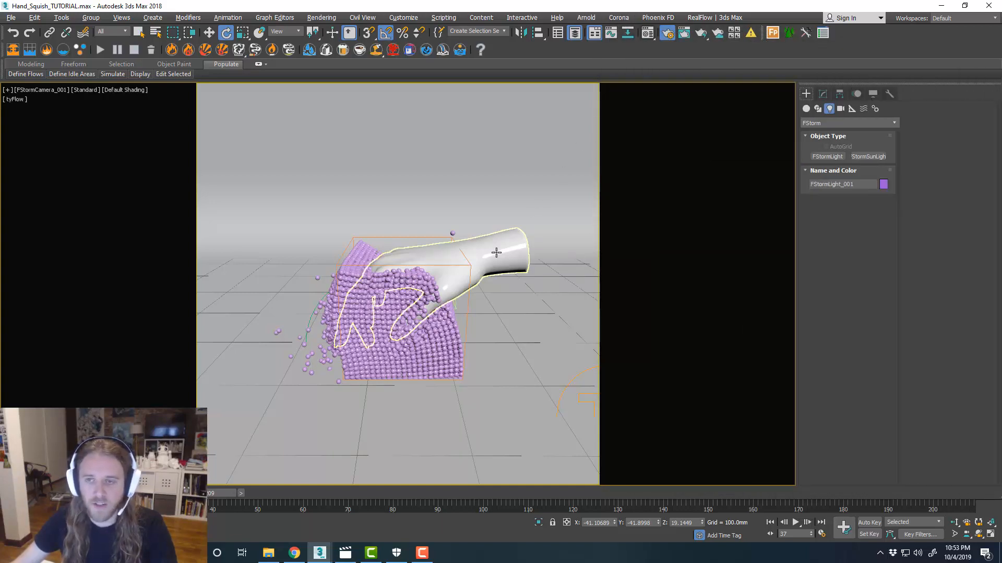
{"action": "key", "text": "alt+w"}
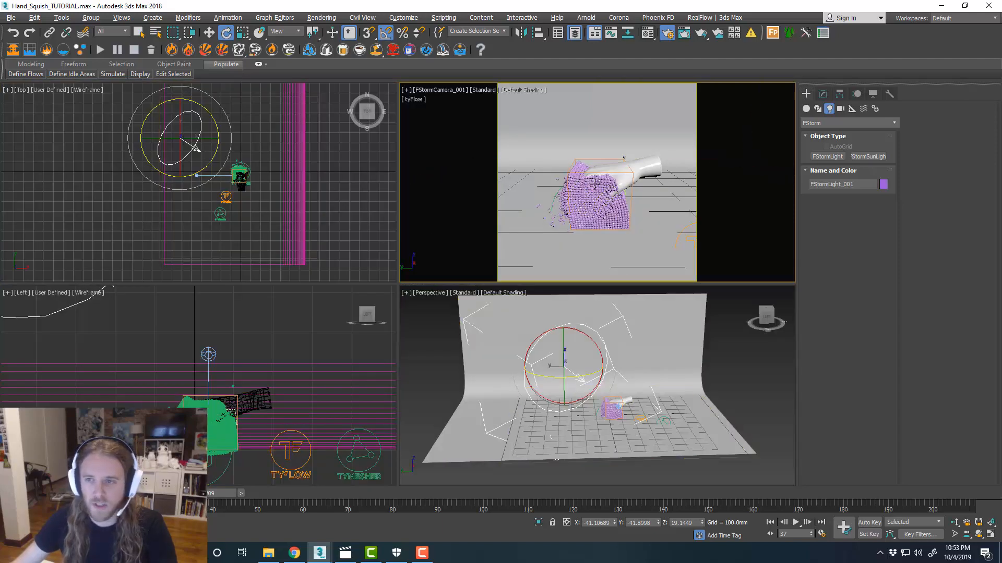
{"action": "key", "text": "alt+w"}
{"action": "left_click", "coordinate": [822, 95]}
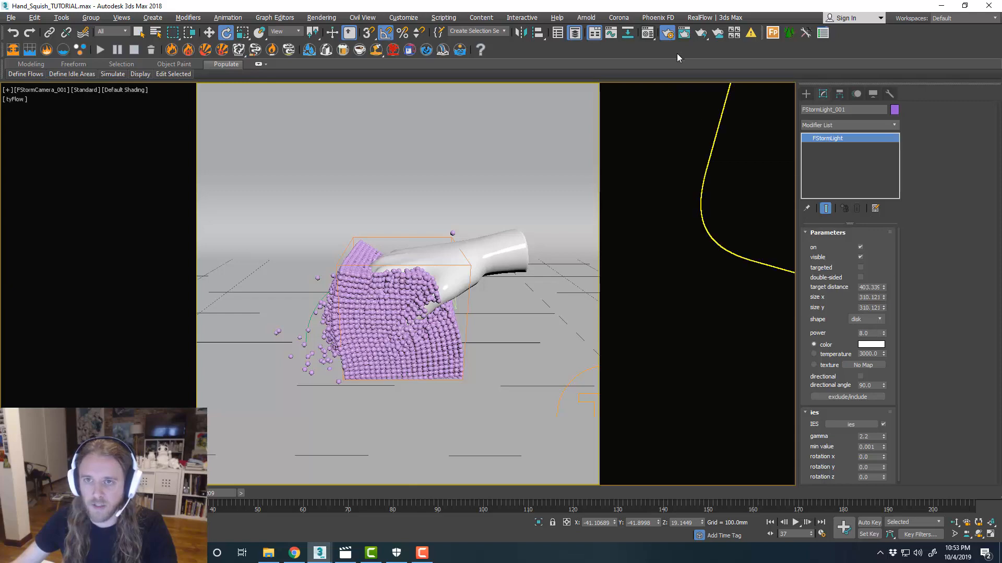
Step: Review the FStorm Kernel Settings in Render Setup, including light samples, max depth and noise threshold
{"action": "left_click", "coordinate": [666, 32]}
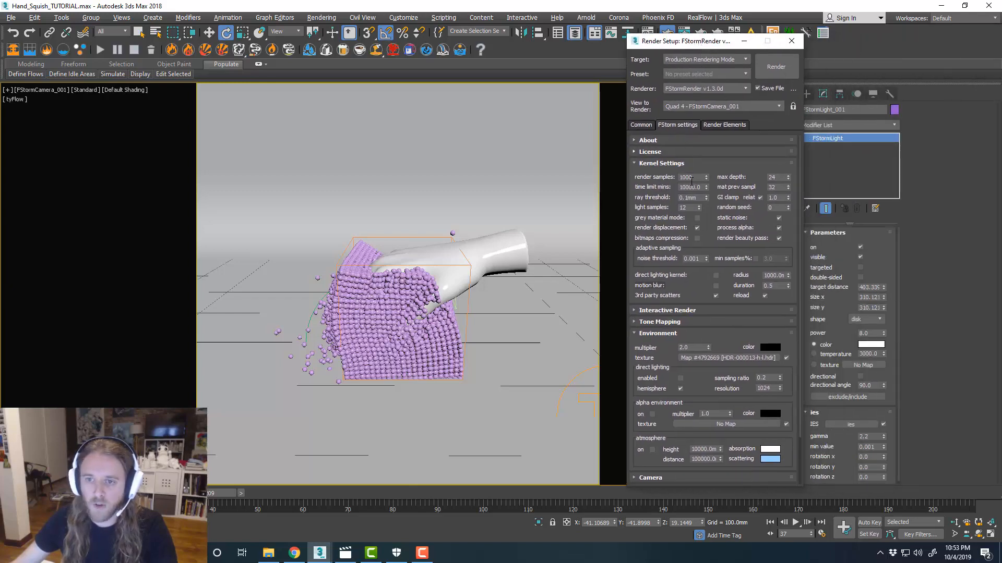
{"action": "left_click", "coordinate": [661, 164]}
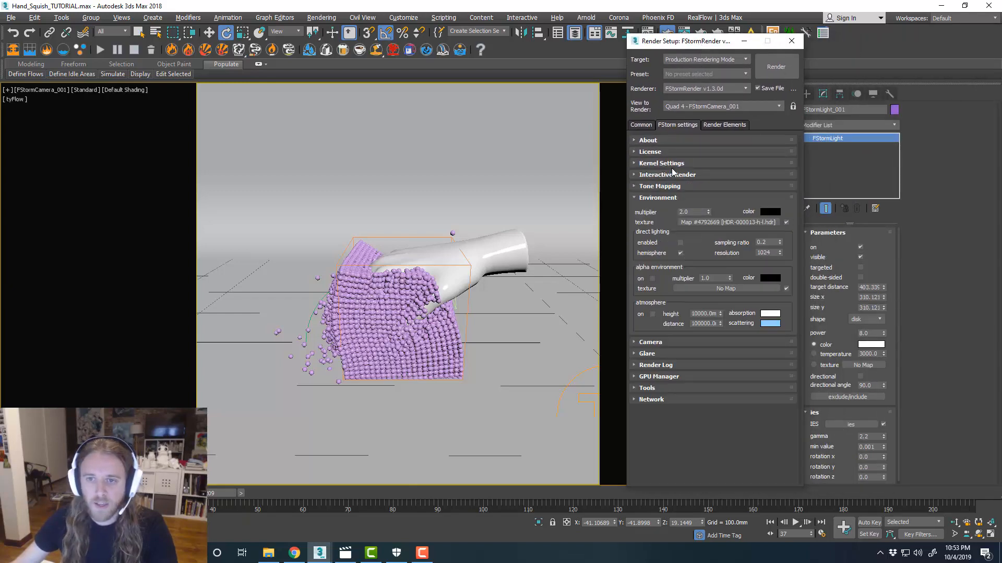
{"action": "left_click", "coordinate": [674, 164]}
{"action": "left_click", "coordinate": [684, 208]}
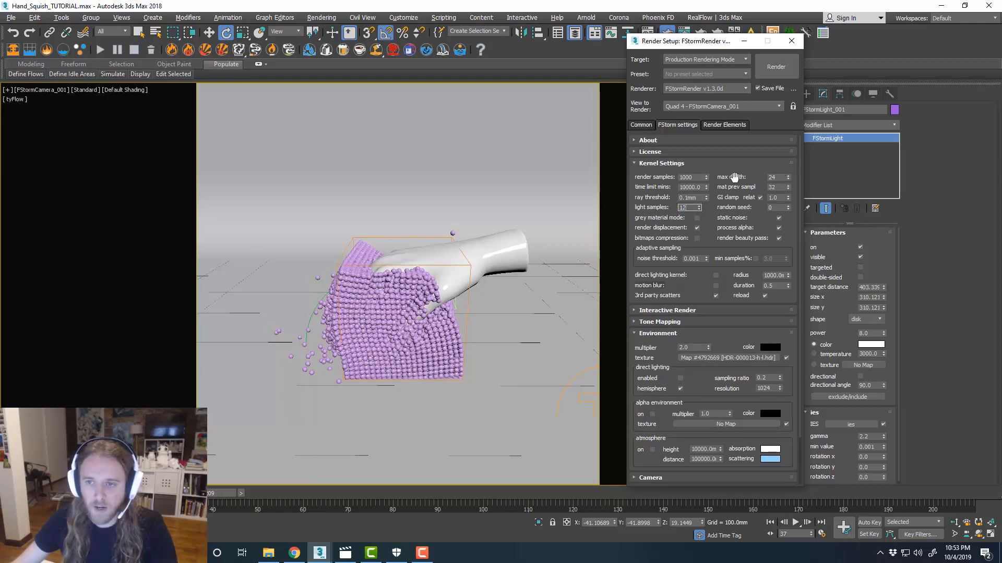
{"action": "left_click", "coordinate": [770, 178]}
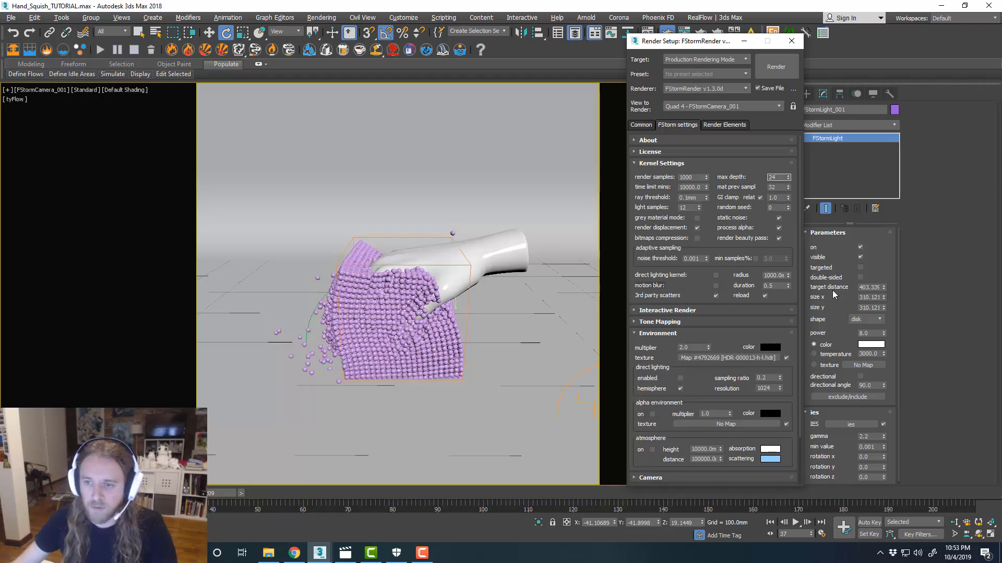
{"action": "left_click", "coordinate": [694, 258]}
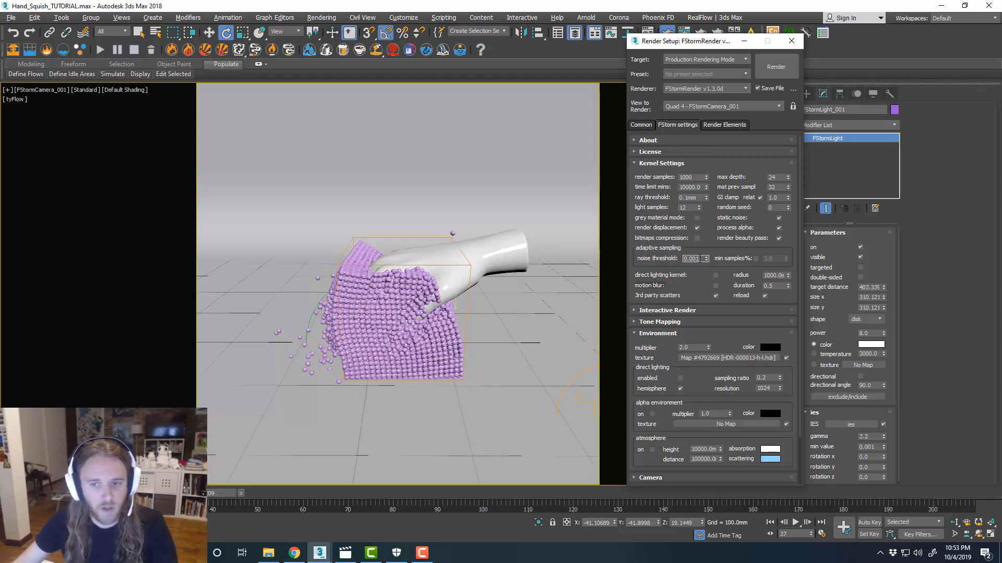
Step: Run an FStorm real-time render from the Interactive Render settings and arrange the render and Render Setup windows side by side
{"action": "left_click", "coordinate": [699, 309]}
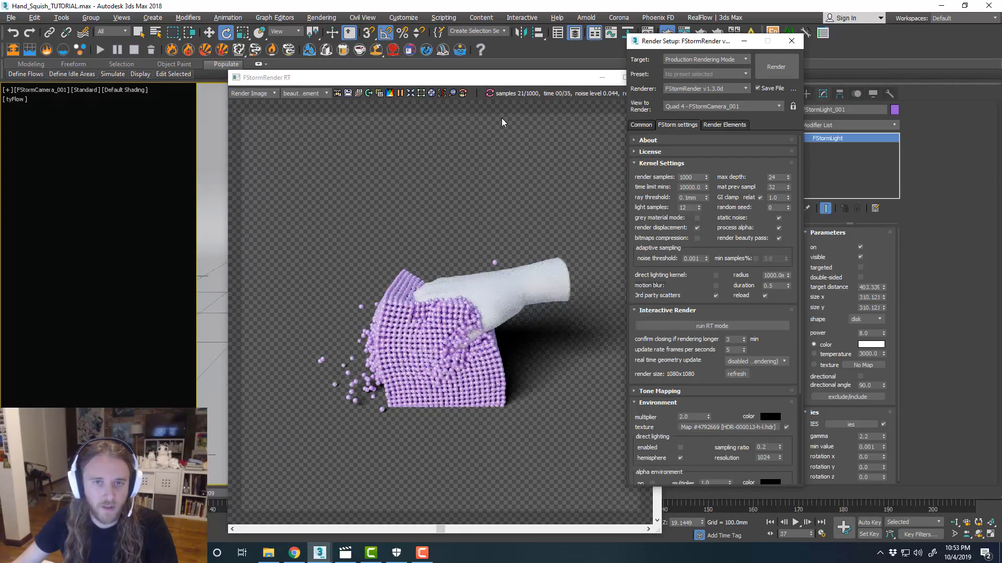
{"action": "left_click_drag", "start_coordinate": [470, 77], "coordinate": [355, 50]}
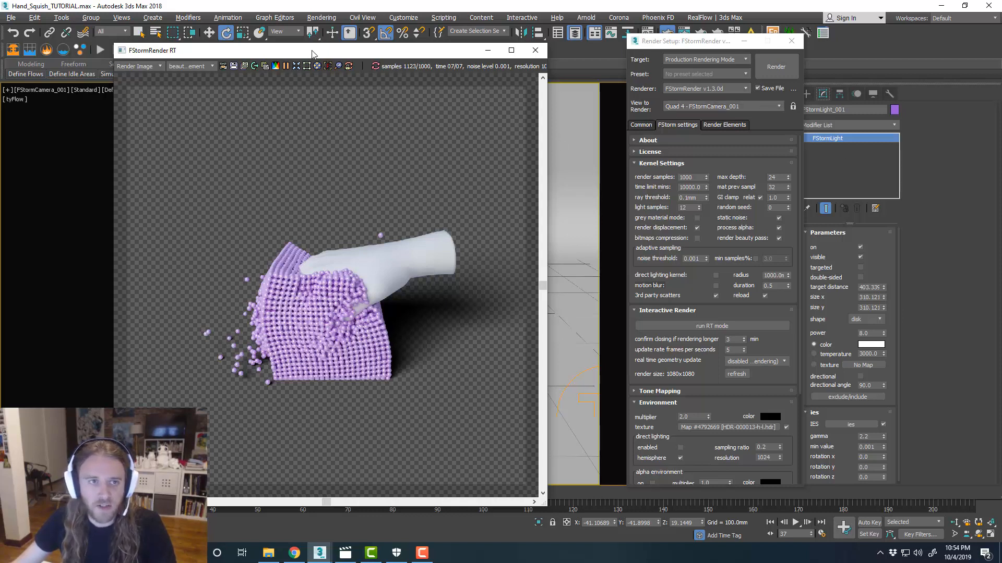
{"action": "left_click_drag", "start_coordinate": [311, 54], "coordinate": [247, 43]}
{"action": "left_click_drag", "start_coordinate": [660, 41], "coordinate": [670, 55]}
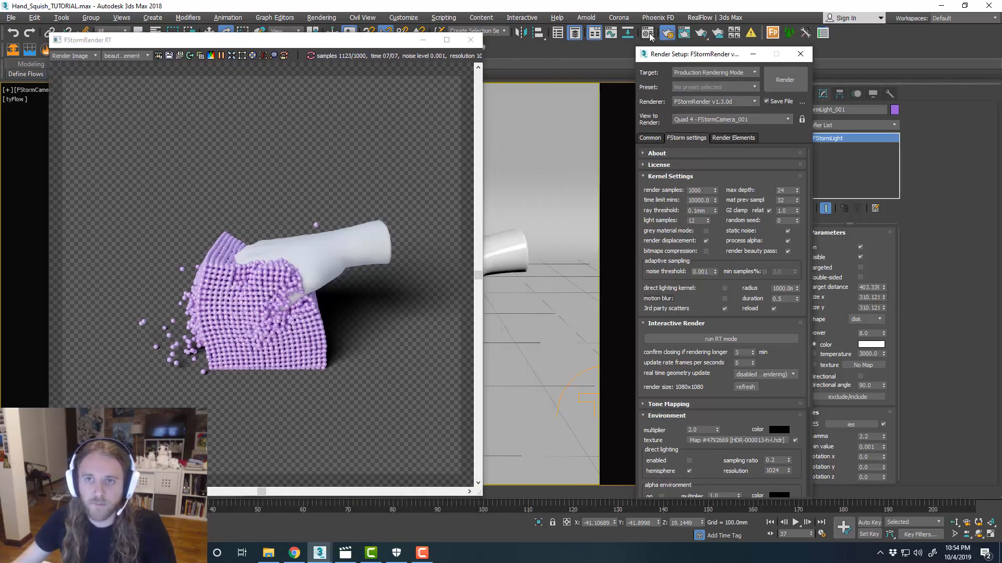
Step: Bring up the Background material in the Material Editor and set its diffuse color to a neutral near-white with value 223
{"action": "key", "text": "m"}
{"action": "left_click", "coordinate": [877, 102]}
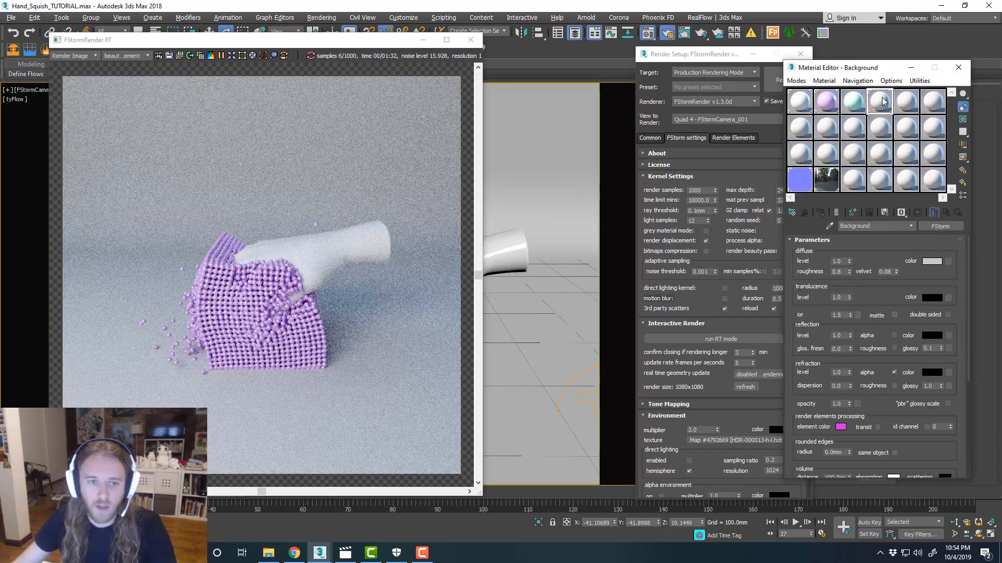
{"action": "left_click", "coordinate": [931, 261]}
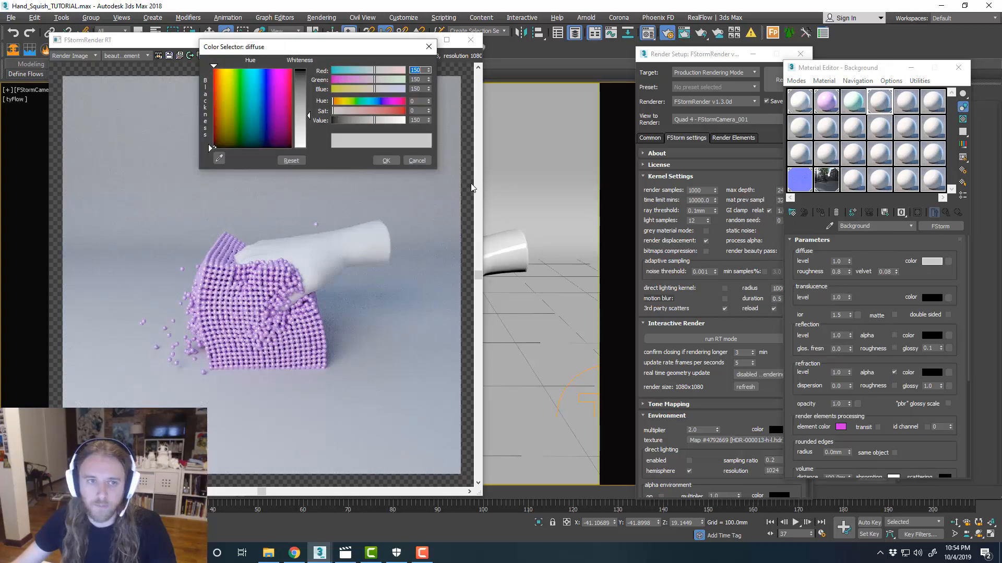
{"action": "left_click", "coordinate": [308, 142]}
{"action": "left_click", "coordinate": [386, 160]}
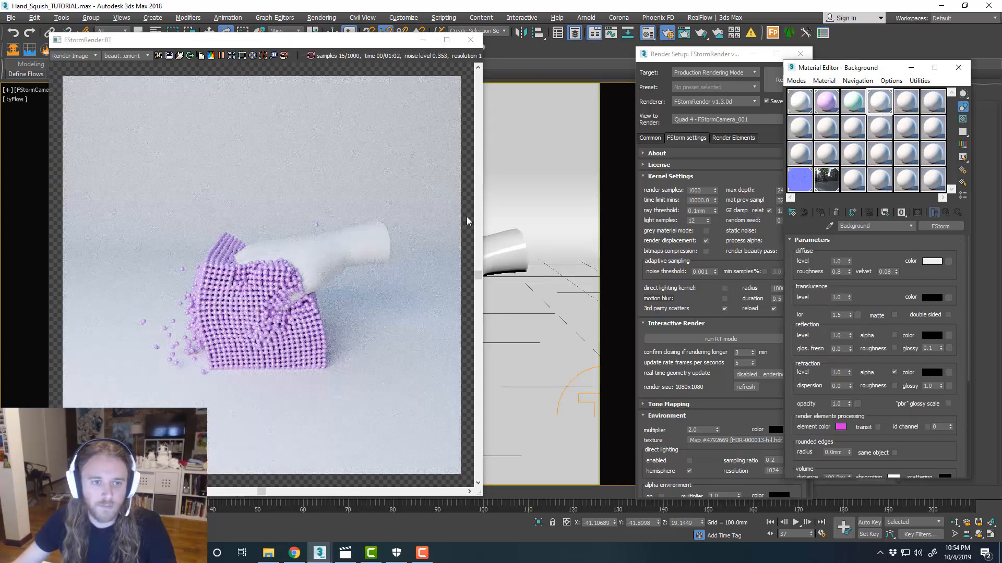
Step: Change the Background material's diffuse color to a light blue
{"action": "left_click", "coordinate": [931, 263]}
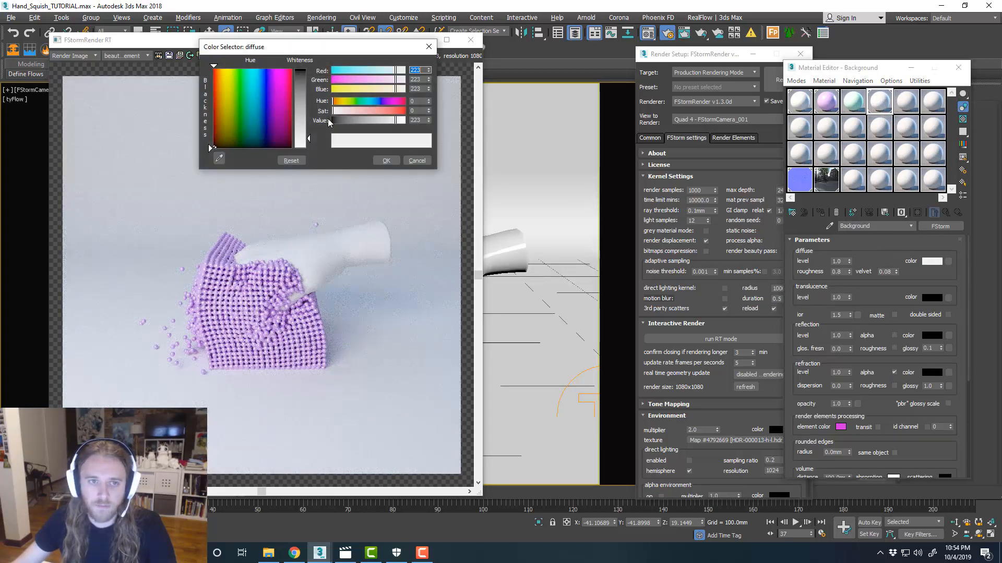
{"action": "left_click", "coordinate": [255, 97]}
{"action": "left_click_drag", "start_coordinate": [308, 138], "coordinate": [308, 80]}
{"action": "left_click", "coordinate": [386, 160]}
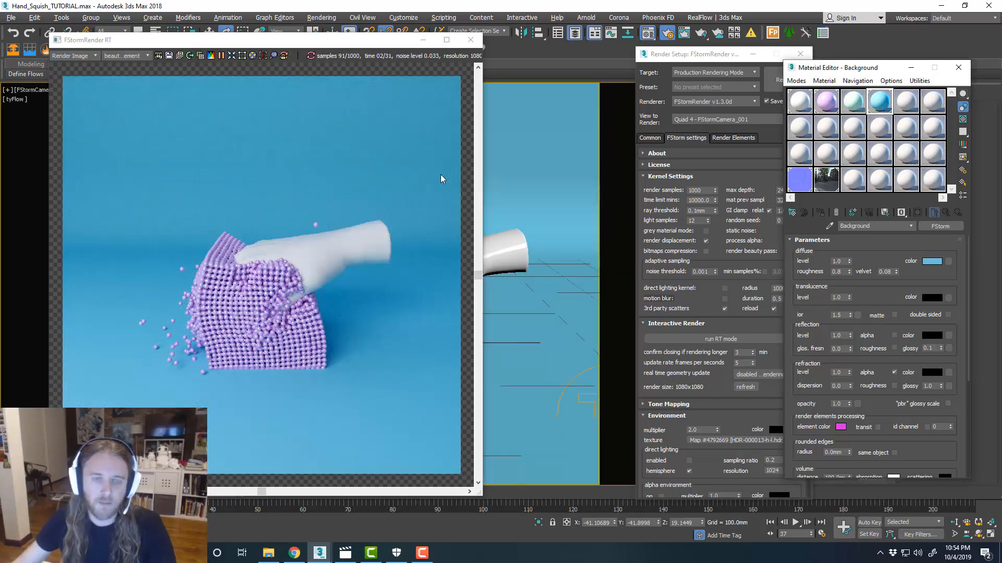
Step: Pause the real-time render and close the FStormRender RT, Material Editor and Render Setup windows
{"action": "left_click", "coordinate": [221, 56]}
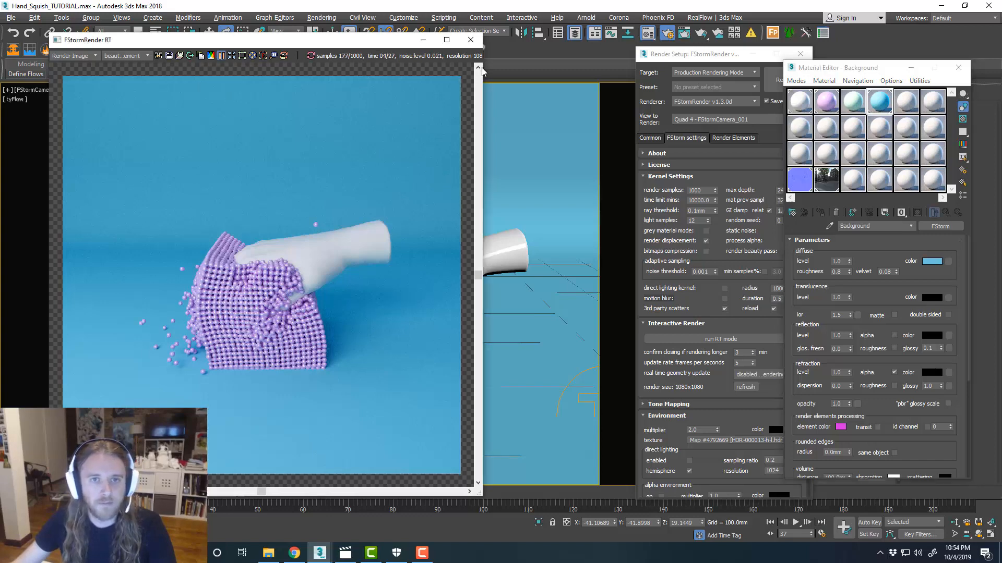
{"action": "left_click", "coordinate": [471, 39]}
{"action": "left_click", "coordinate": [958, 68]}
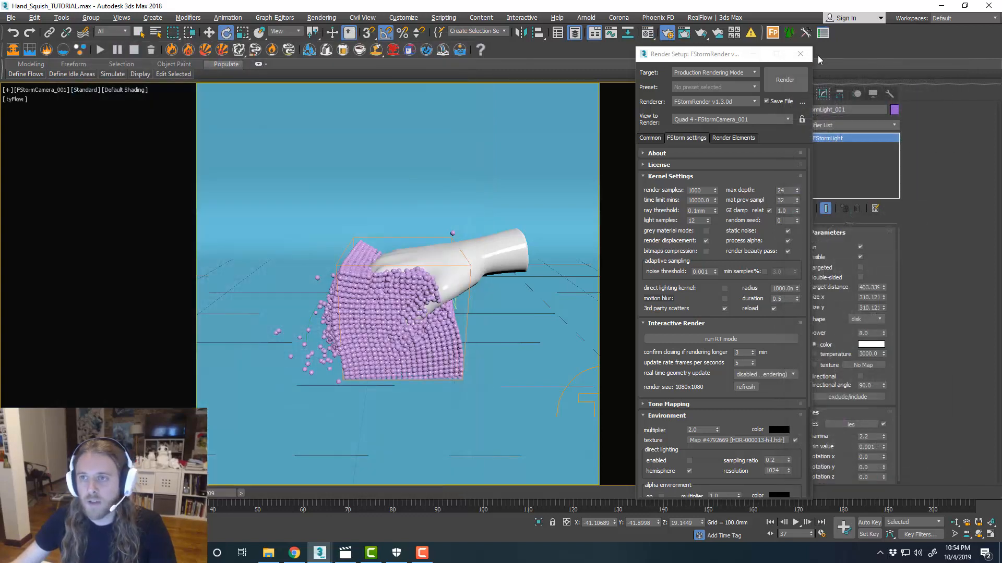
{"action": "left_click", "coordinate": [800, 54]}
Step: Show the perspective view full-size and examine the squished particle block and hand up close
{"action": "middle_click", "coordinate": [586, 375]}
{"action": "key", "text": "alt+w"}
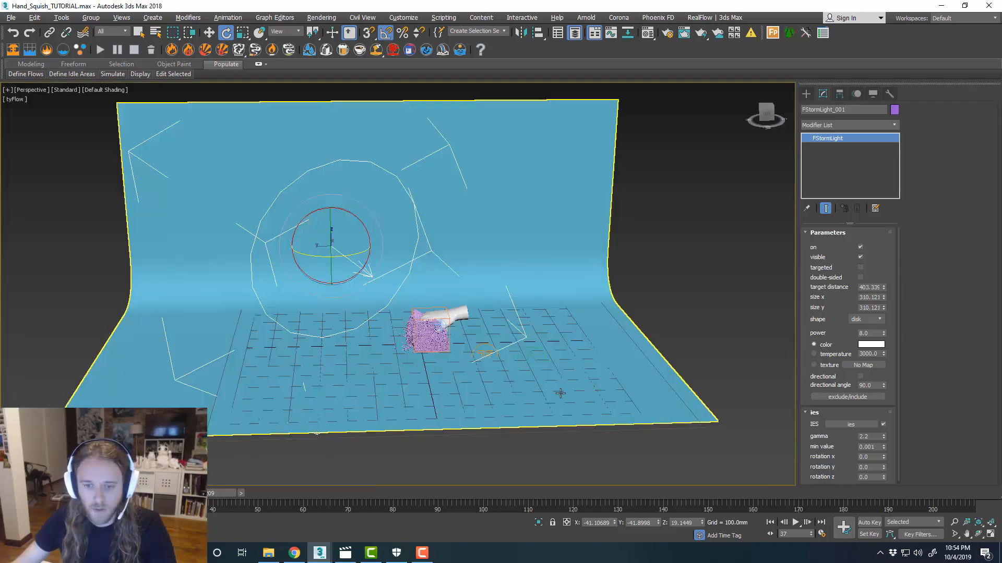
{"action": "scroll", "coordinate": [452, 334], "scroll_direction": "up", "scroll_amount": 7}
{"action": "scroll", "coordinate": [508, 241], "scroll_direction": "down", "scroll_amount": 2}
{"action": "middle_click_drag", "start_coordinate": [434, 281], "coordinate": [579, 253]}
{"action": "middle_click_drag", "start_coordinate": [378, 264], "coordinate": [700, 269]}
{"action": "scroll", "coordinate": [534, 308], "scroll_direction": "up", "scroll_amount": 3}
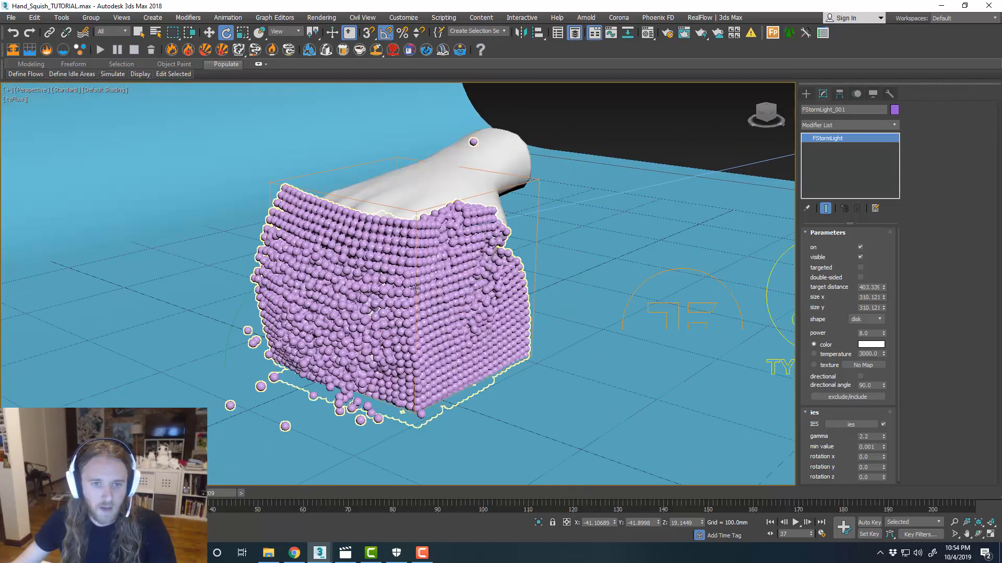
{"action": "middle_click_drag", "start_coordinate": [537, 311], "coordinate": [560, 310]}
Step: Clear the selection and set the timeline to frame 15, framing both the particle cube and the hand
{"action": "left_click", "coordinate": [624, 133]}
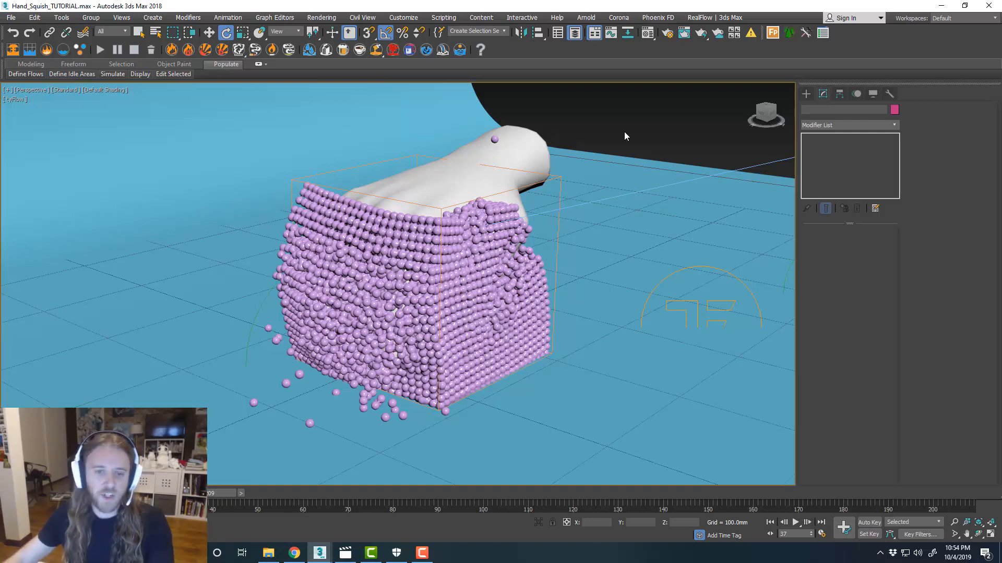
{"action": "left_click_drag", "start_coordinate": [199, 493], "coordinate": [100, 493]}
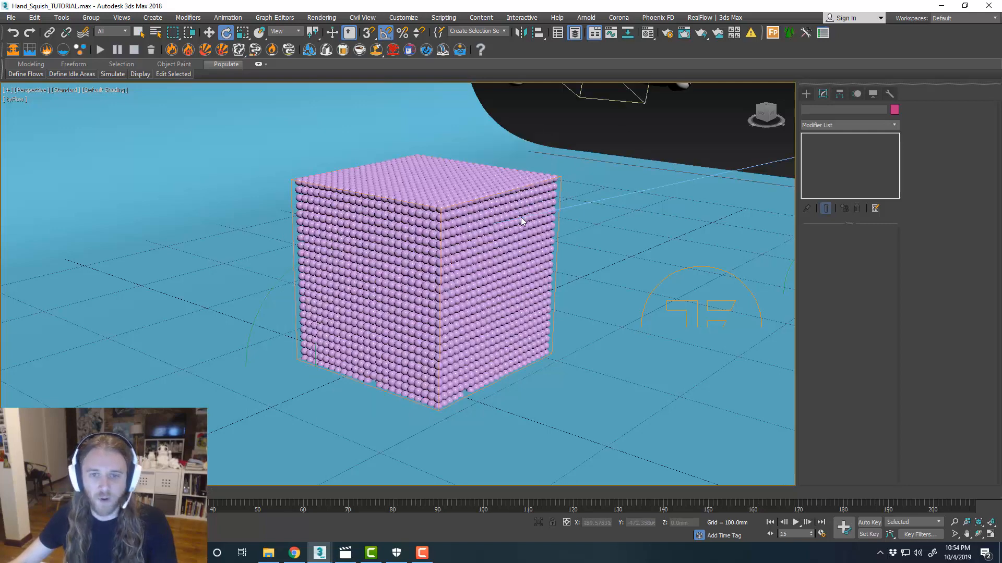
{"action": "scroll", "coordinate": [504, 300], "scroll_direction": "down", "scroll_amount": 3}
{"action": "middle_click_drag", "start_coordinate": [630, 276], "coordinate": [592, 297]}
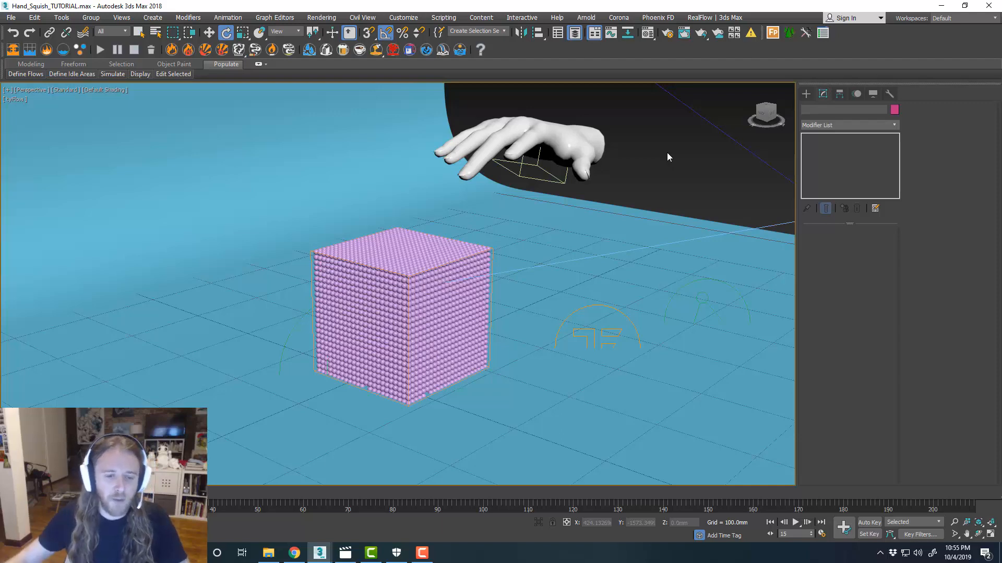
Step: Switch to Chrome and open beta.modulatr.com in a new tab
{"action": "left_click", "coordinate": [295, 553]}
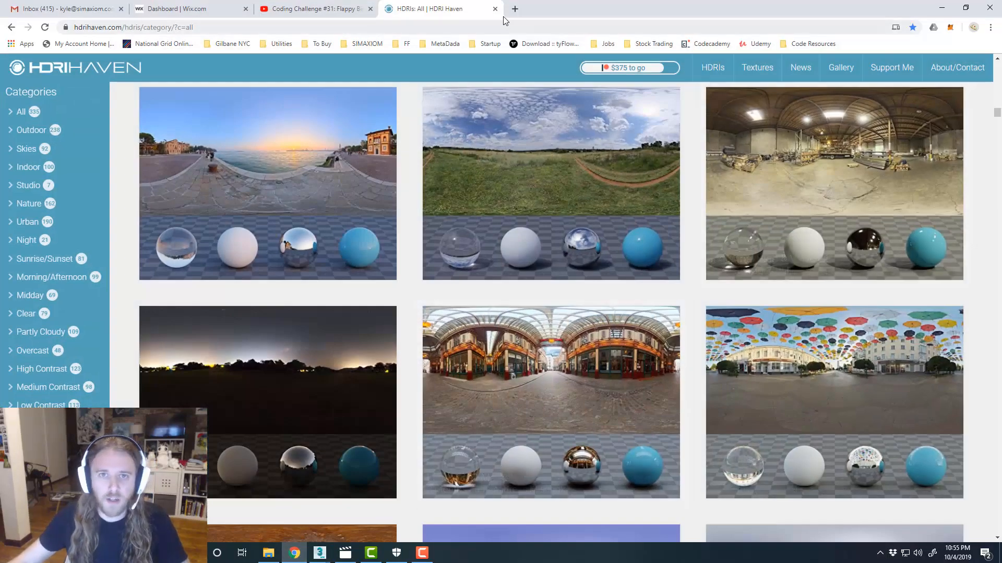
{"action": "left_click", "coordinate": [515, 8]}
{"action": "type", "text": "beta"}
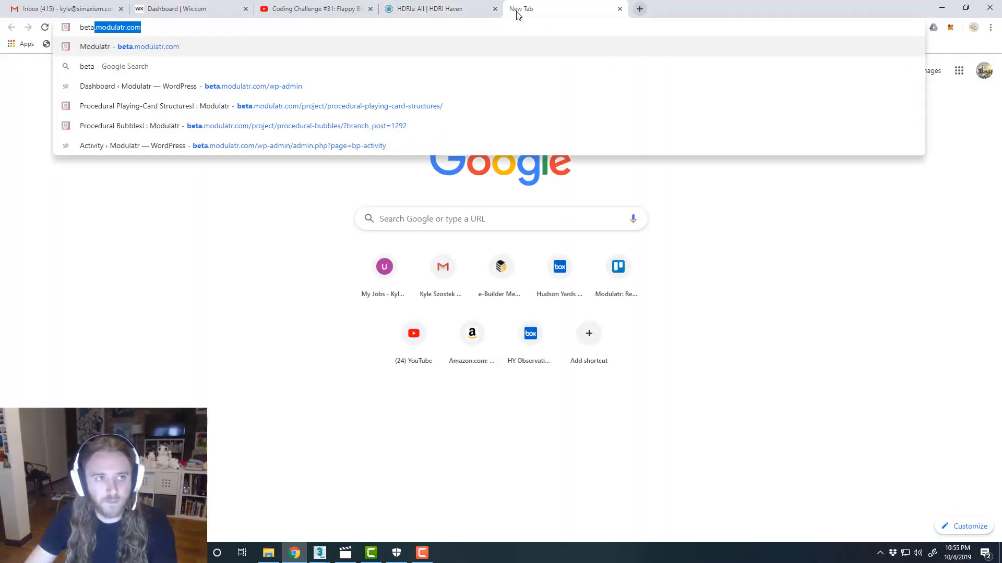
{"action": "key", "text": "Return"}
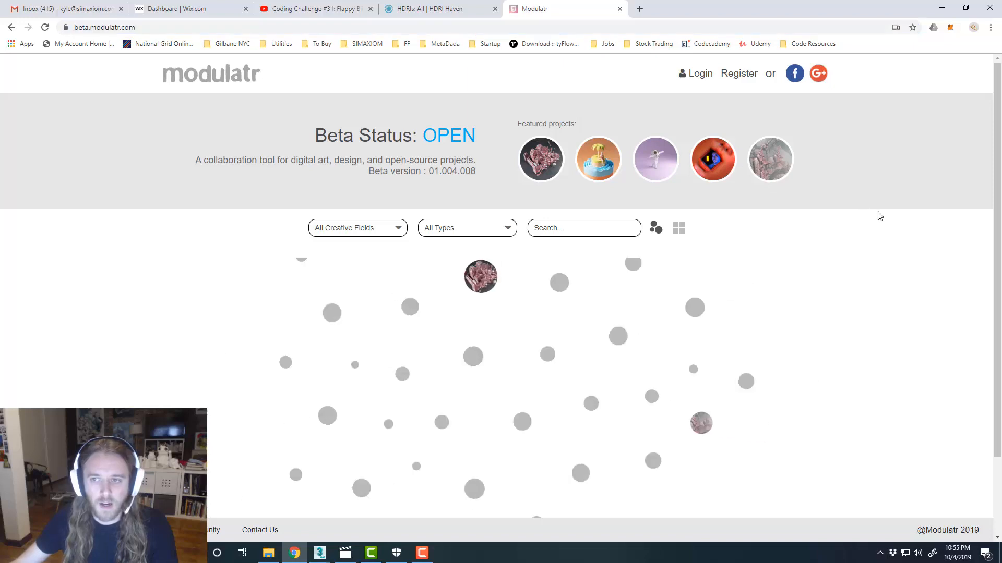
Step: Display the Modulatr projects as a thumbnail grid and browse through them
{"action": "left_click", "coordinate": [678, 229]}
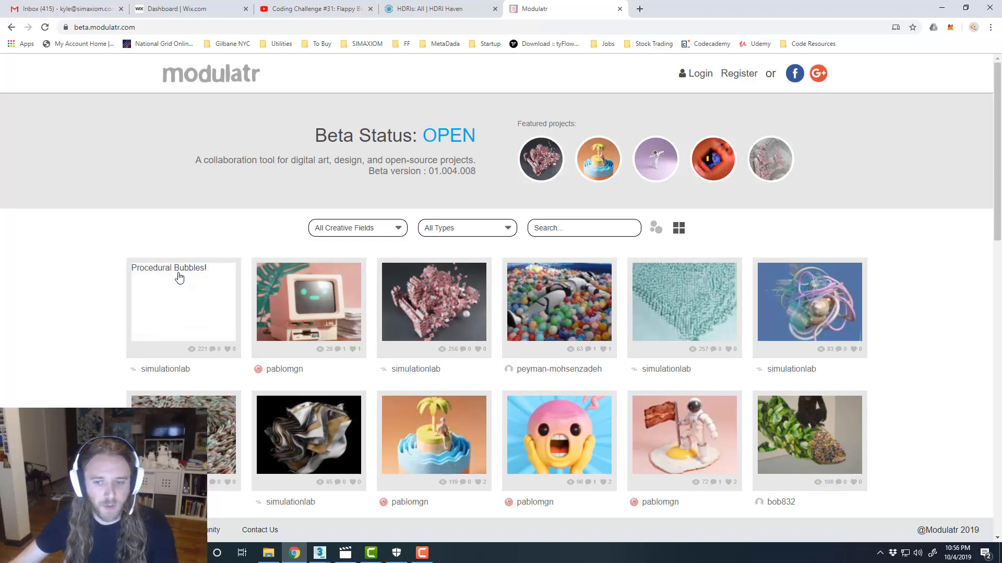
{"action": "scroll", "coordinate": [57, 280], "scroll_direction": "down", "scroll_amount": 6}
{"action": "scroll", "coordinate": [57, 280], "scroll_direction": "down", "scroll_amount": 3}
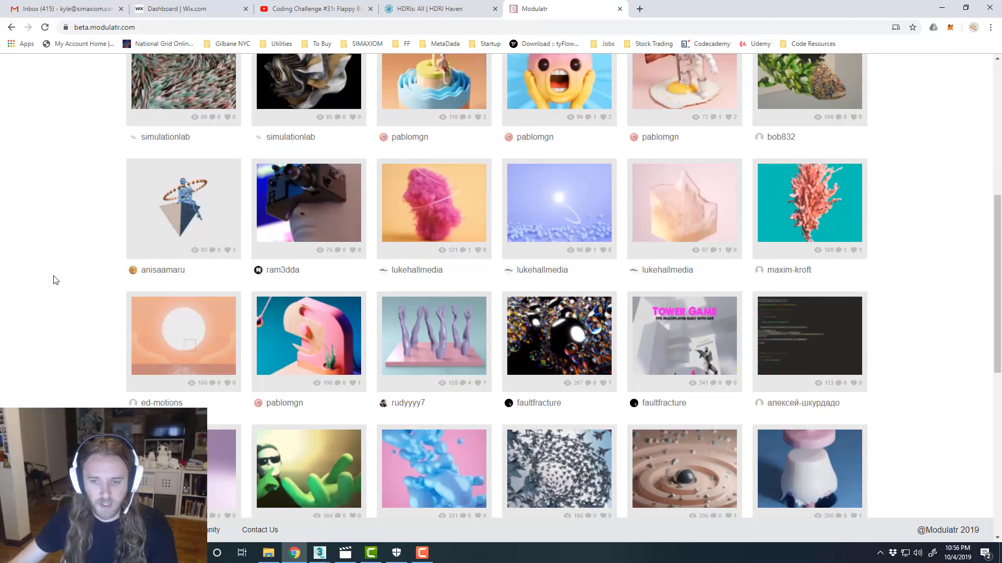
{"action": "scroll", "coordinate": [56, 280], "scroll_direction": "down", "scroll_amount": 3}
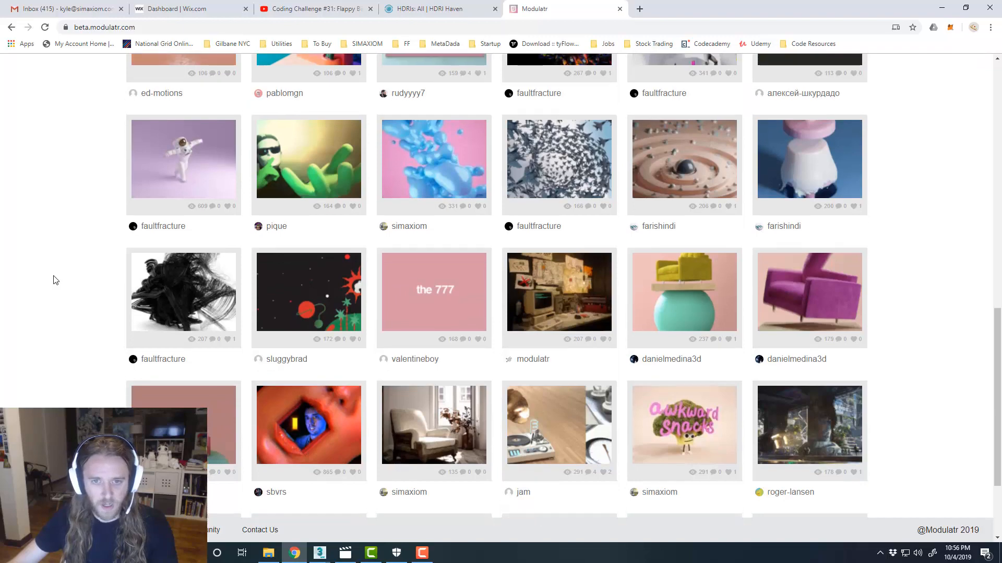
{"action": "scroll", "coordinate": [56, 280], "scroll_direction": "up", "scroll_amount": 5}
{"action": "scroll", "coordinate": [56, 280], "scroll_direction": "up", "scroll_amount": 2}
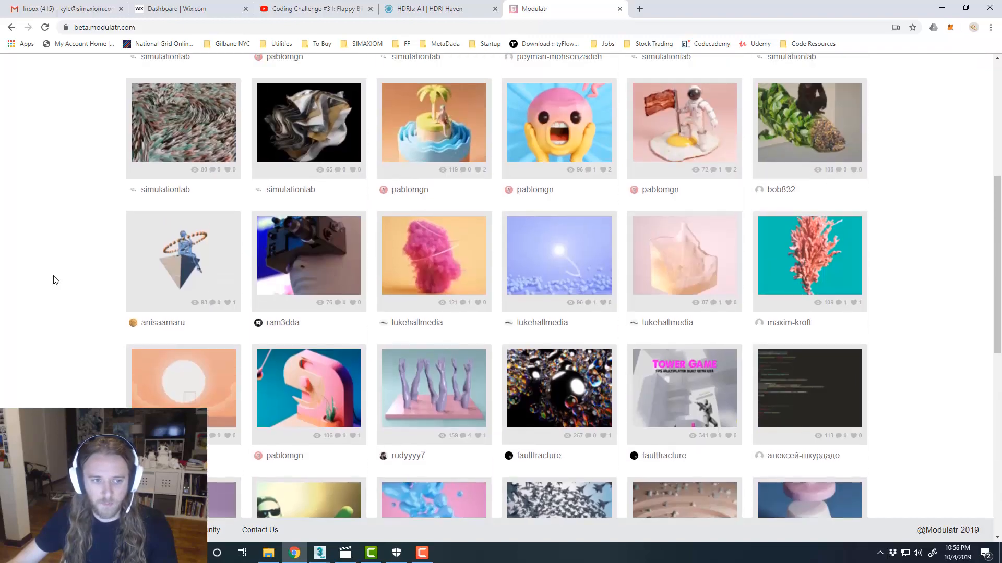
{"action": "scroll", "coordinate": [56, 281], "scroll_direction": "up", "scroll_amount": 5}
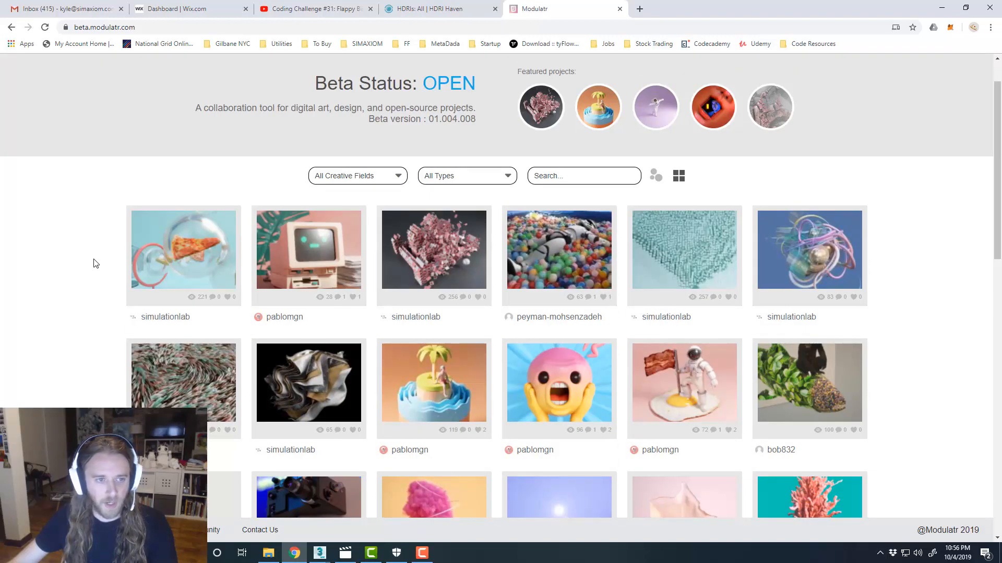
Step: Open the Procedural Bubbles! project and play its Procedural Pizza Bubbles! video
{"action": "left_click", "coordinate": [193, 249]}
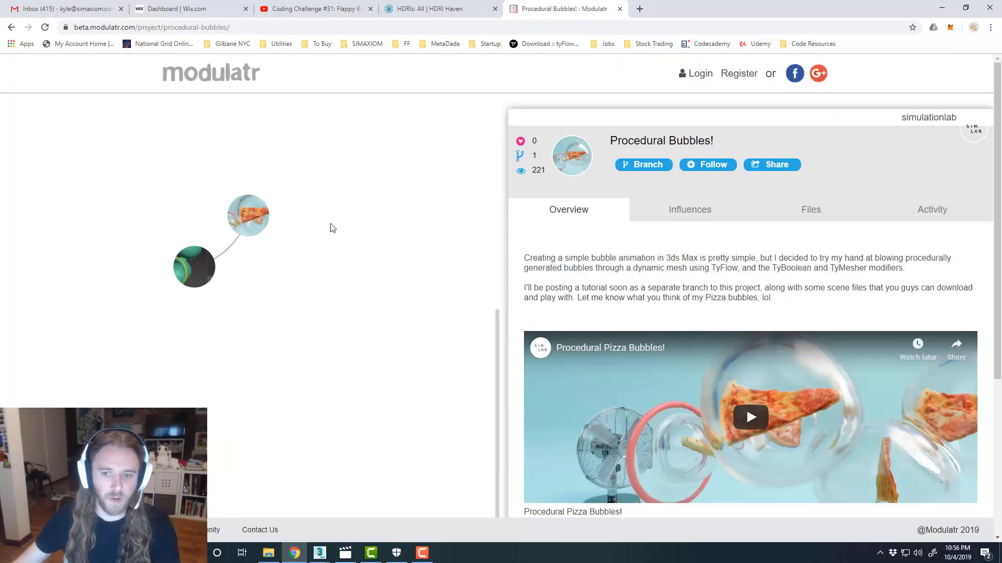
{"action": "scroll", "coordinate": [470, 267], "scroll_direction": "down", "scroll_amount": 3}
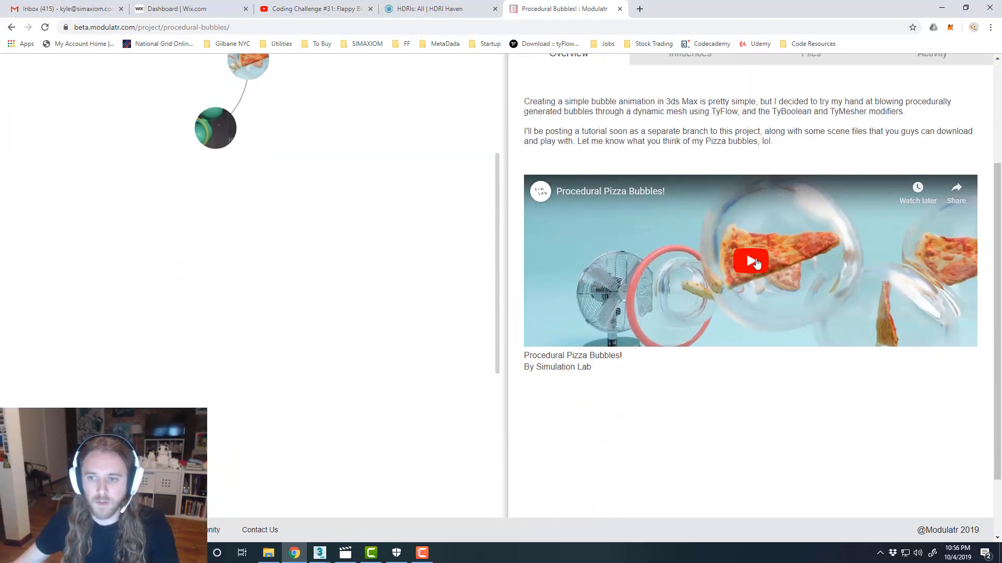
{"action": "left_click", "coordinate": [751, 261]}
{"action": "scroll", "coordinate": [803, 197], "scroll_direction": "up", "scroll_amount": 2}
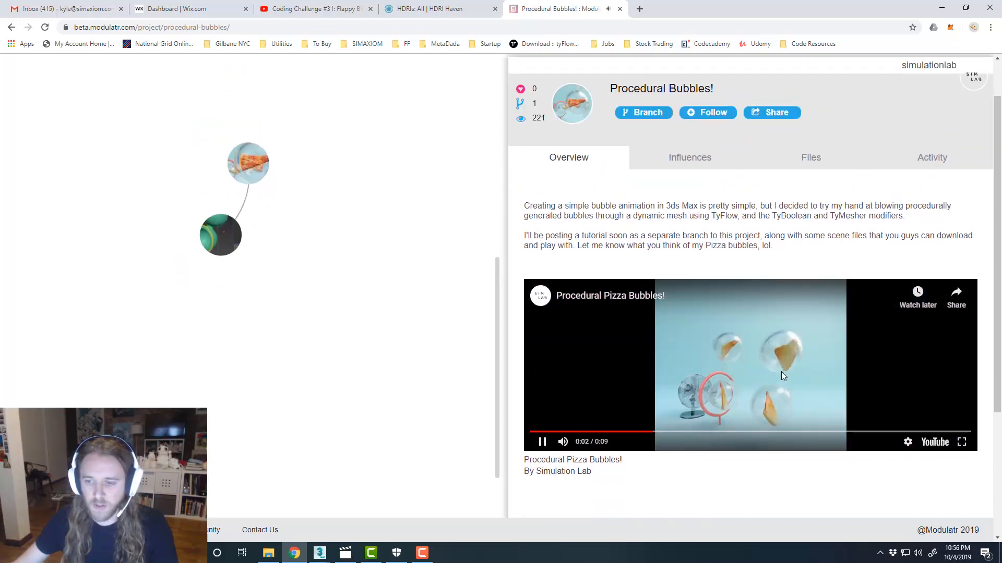
Step: Pause the Procedural Pizza Bubbles! video and look over the Procedural Bubbles! project page
{"action": "left_click", "coordinate": [543, 444]}
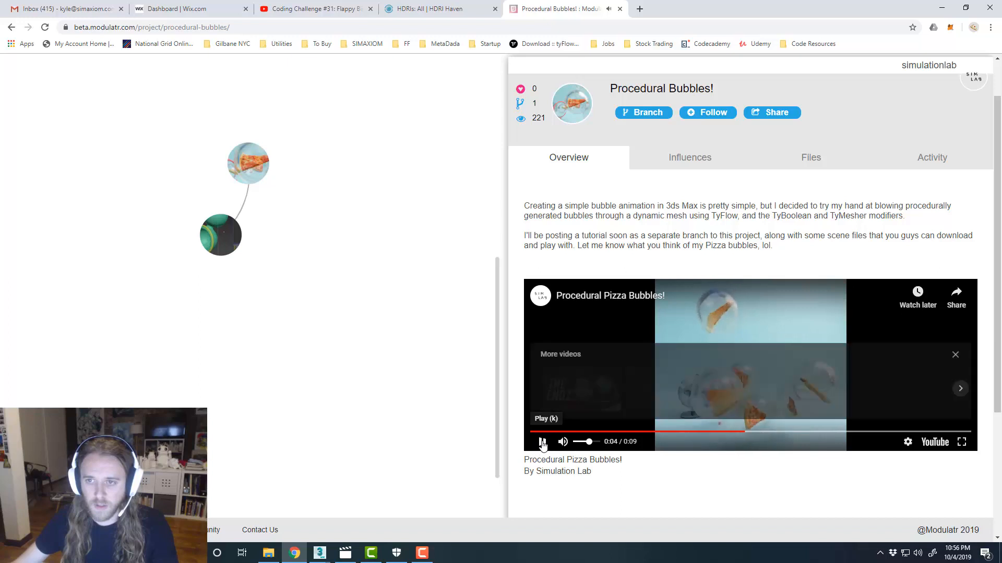
{"action": "scroll", "coordinate": [663, 174], "scroll_direction": "up", "scroll_amount": 2}
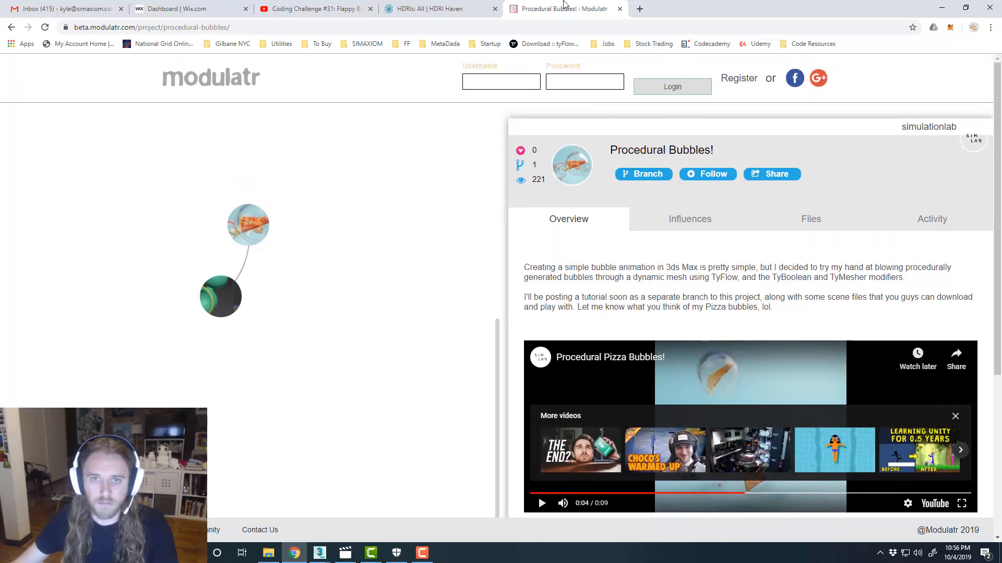
{"action": "scroll", "coordinate": [648, 169], "scroll_direction": "down", "scroll_amount": 1}
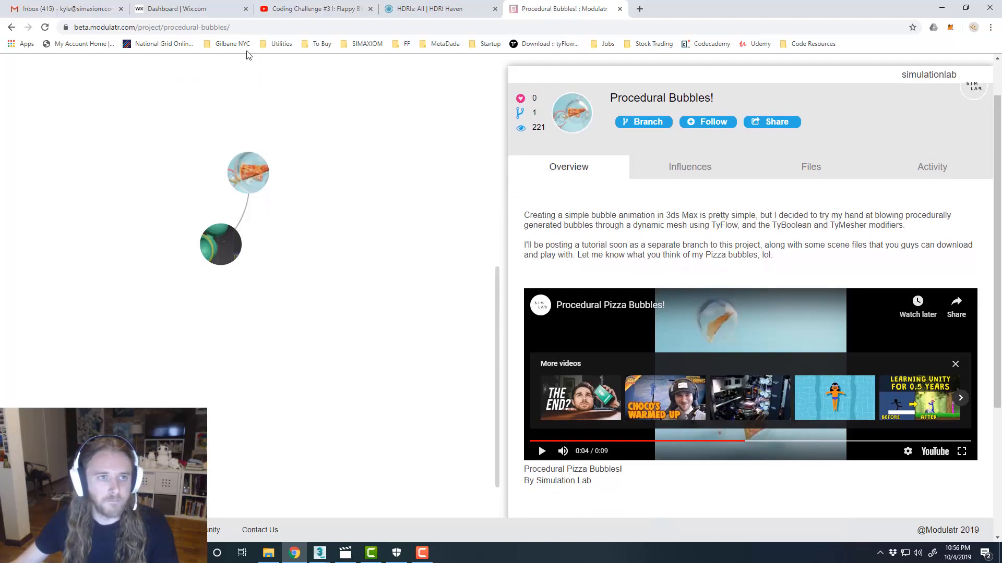
Step: Go back to the Modulatr projects, open MB3D Experiments, and try to open its Zaha branch
{"action": "left_click", "coordinate": [11, 27]}
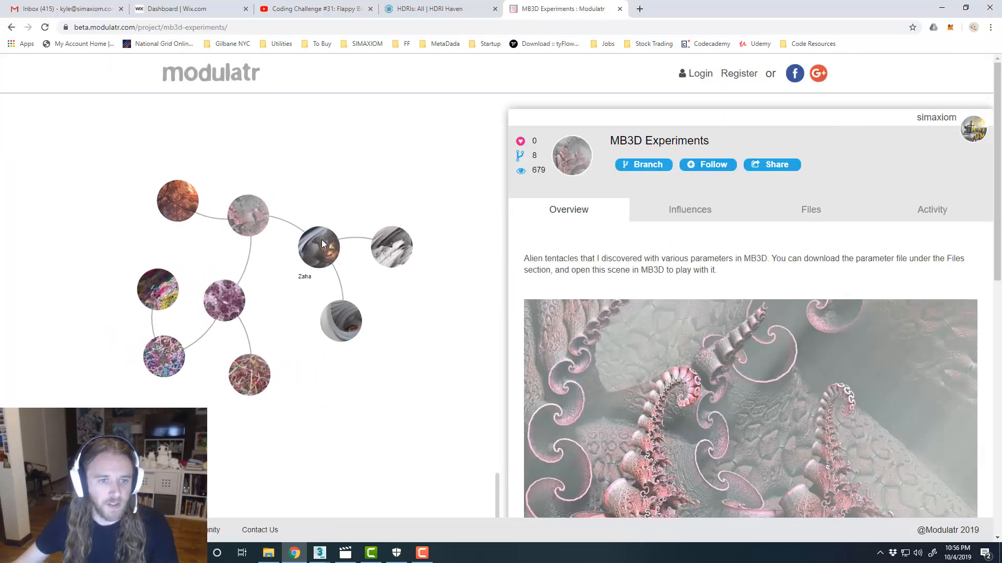
{"action": "left_click", "coordinate": [320, 240]}
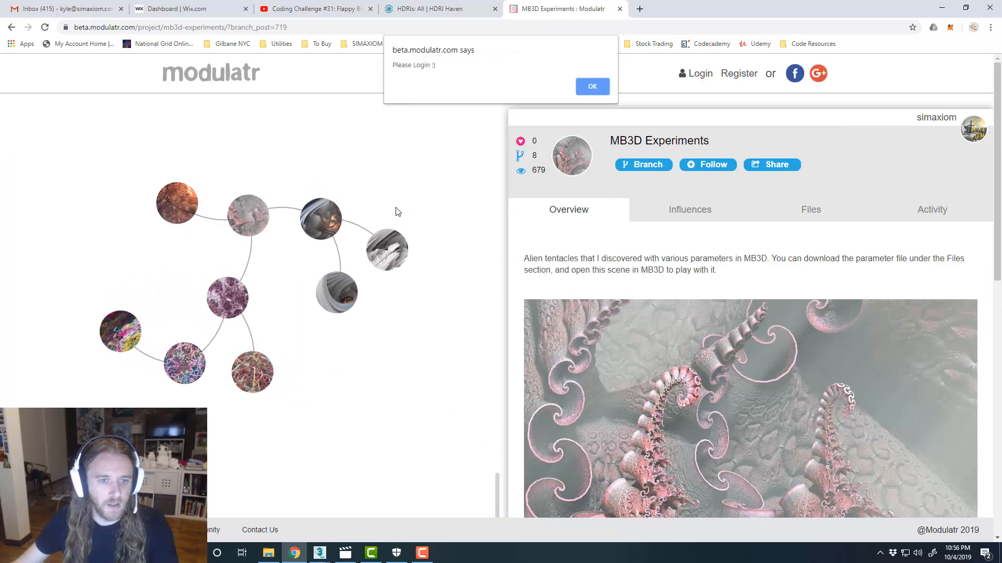
{"action": "left_click", "coordinate": [590, 85]}
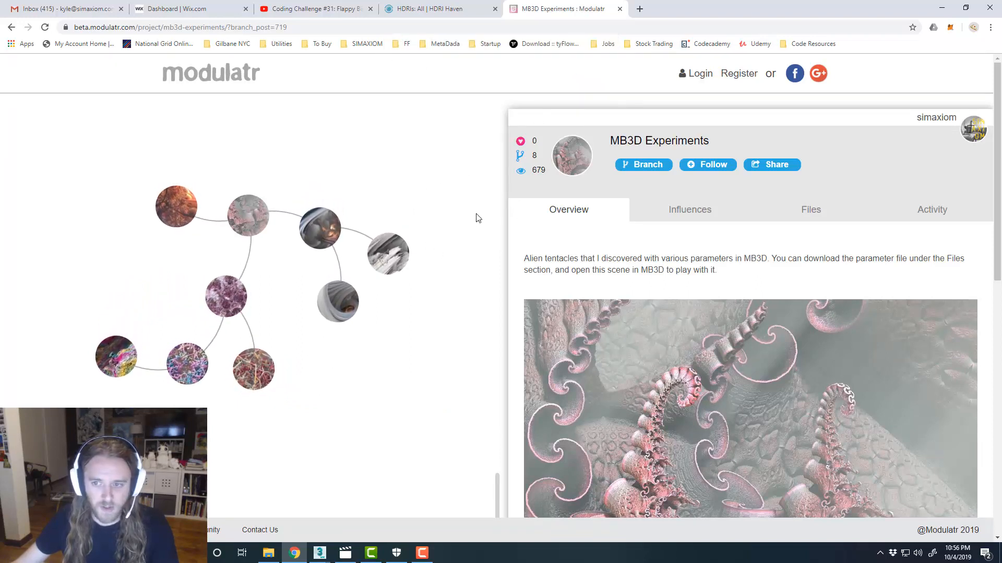
Step: Return to the main MB3D Experiments page and move the Snow Bluffs node above the Zaha node in the branch graph
{"action": "left_click", "coordinate": [12, 28]}
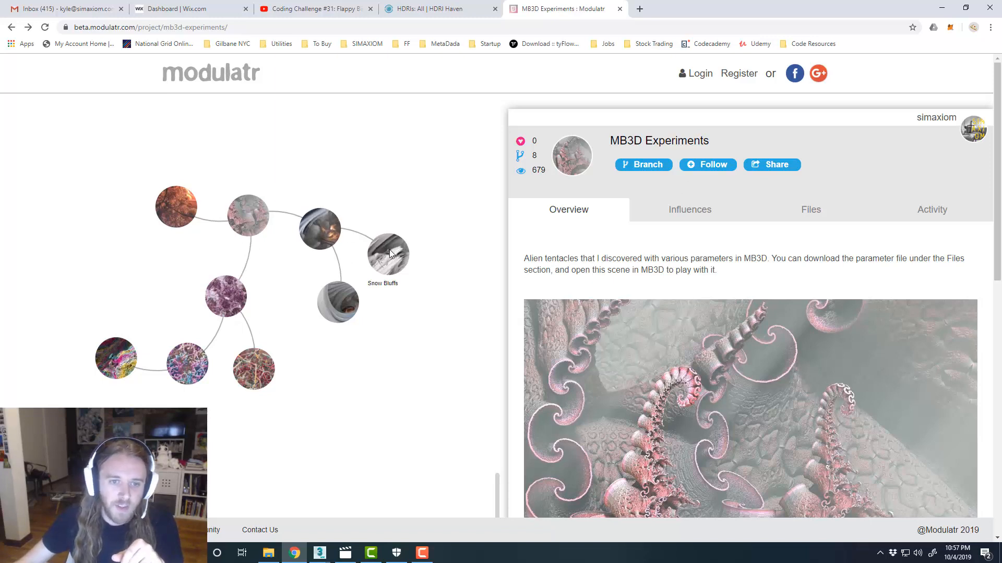
{"action": "left_click_drag", "start_coordinate": [389, 250], "coordinate": [336, 176]}
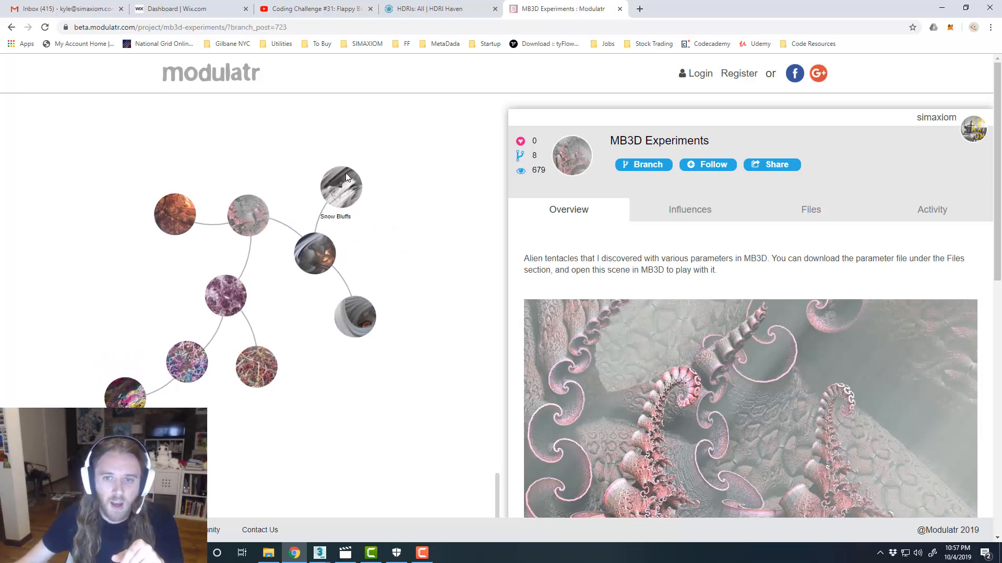
{"action": "left_click", "coordinate": [591, 85]}
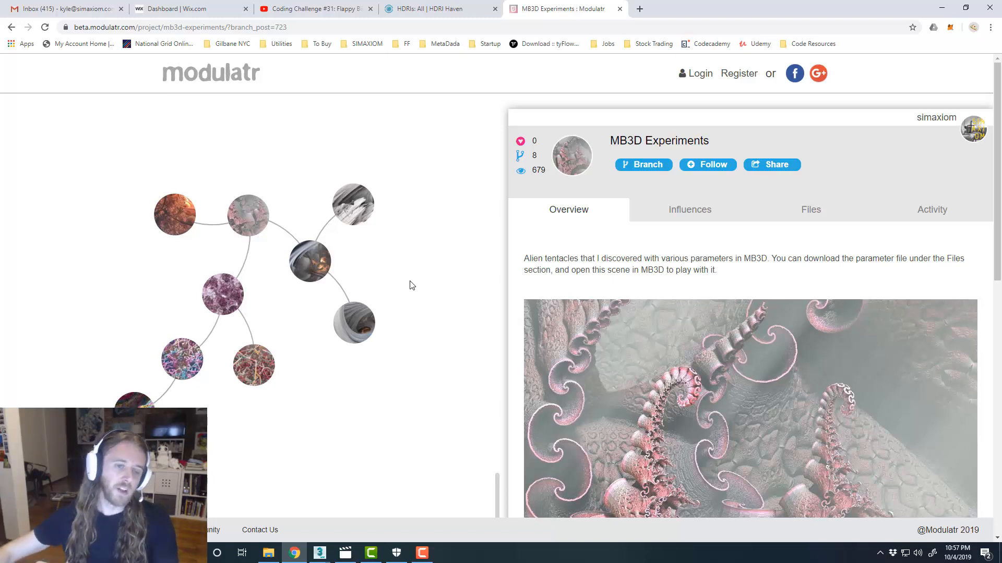
Step: Switch back to 3ds Max and show the particle cube and hand in the Perspective viewport
{"action": "key", "text": "F5"}
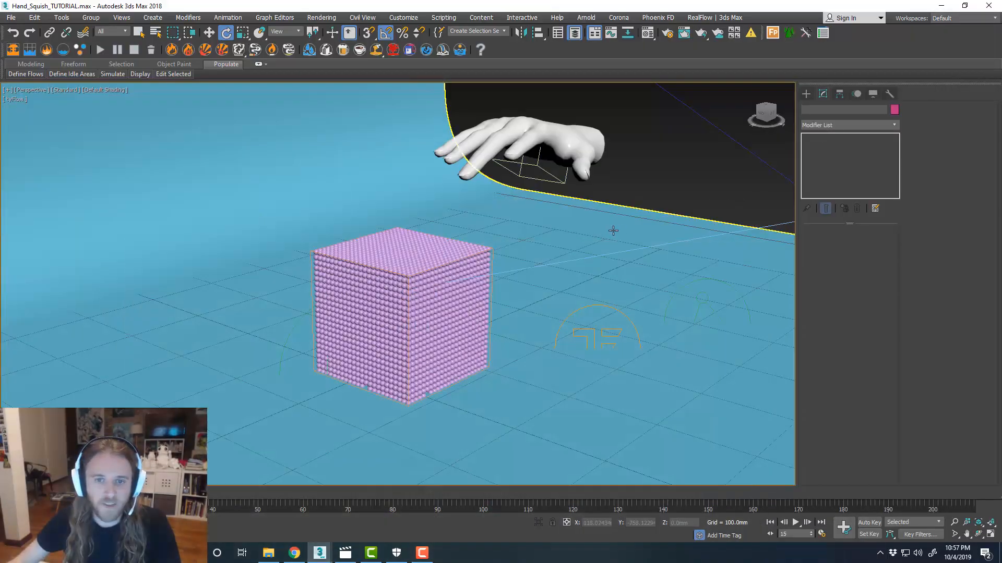
{"action": "middle_click_drag", "start_coordinate": [613, 228], "coordinate": [618, 233]}
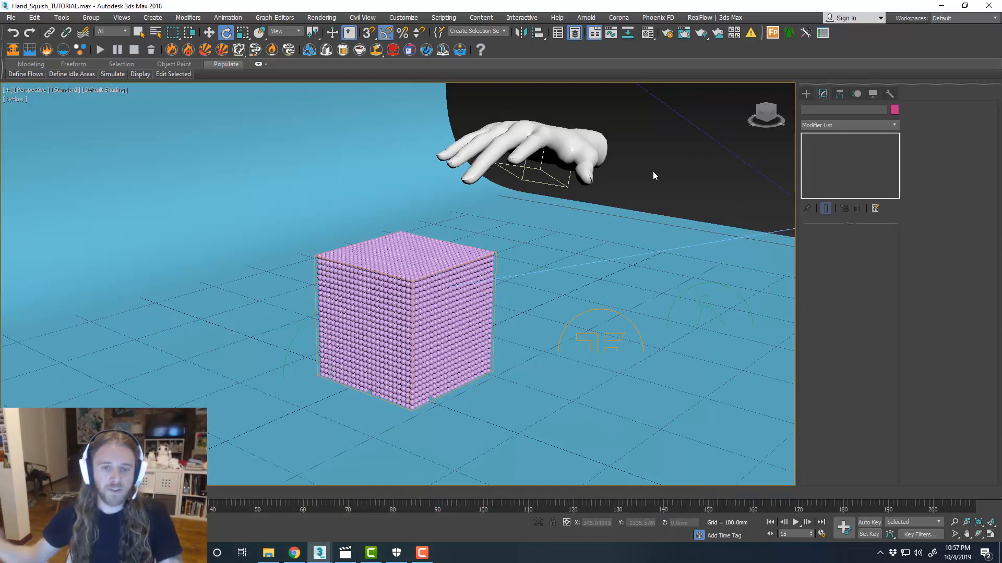